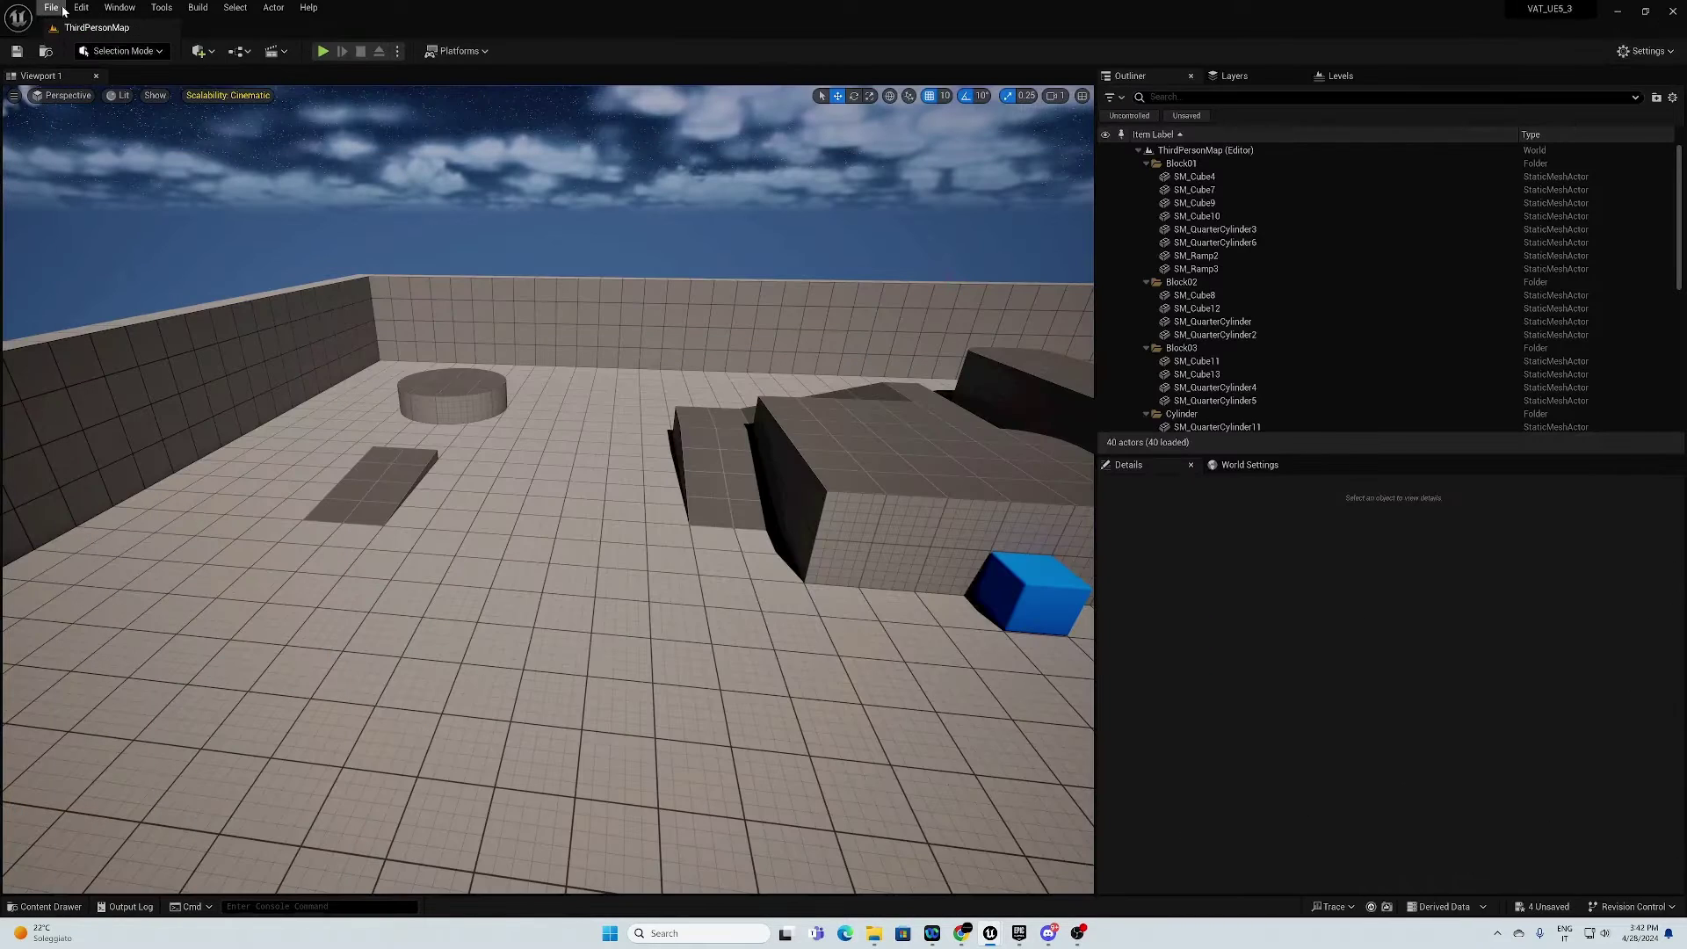
click(81, 7)
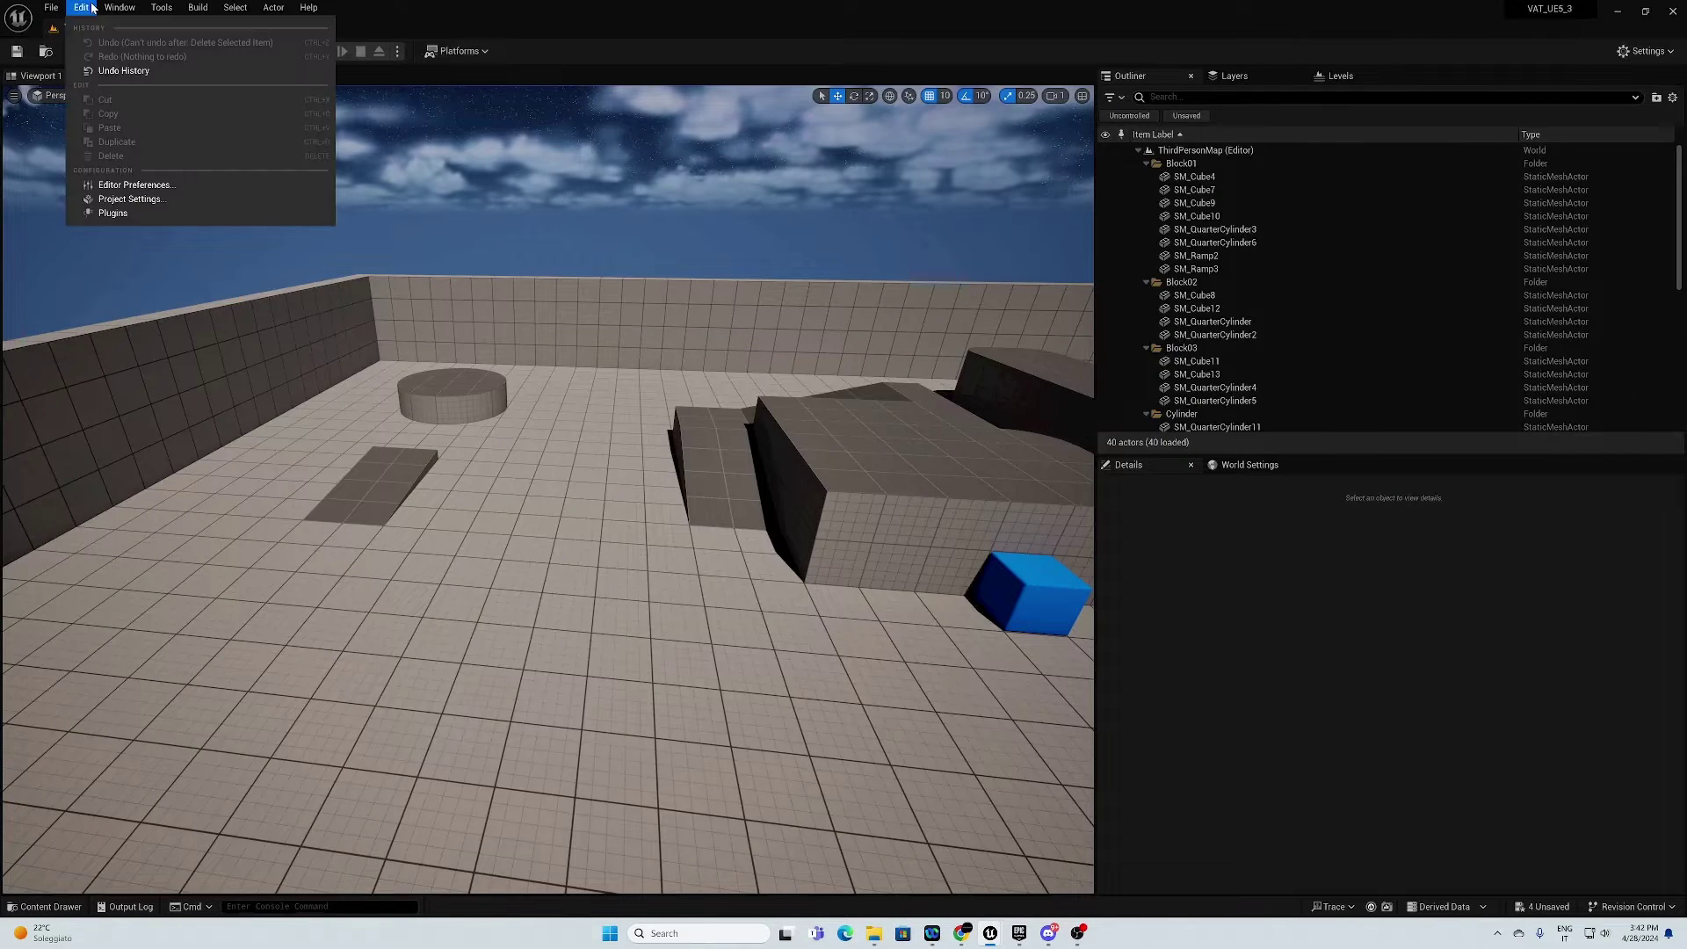
click(140, 214)
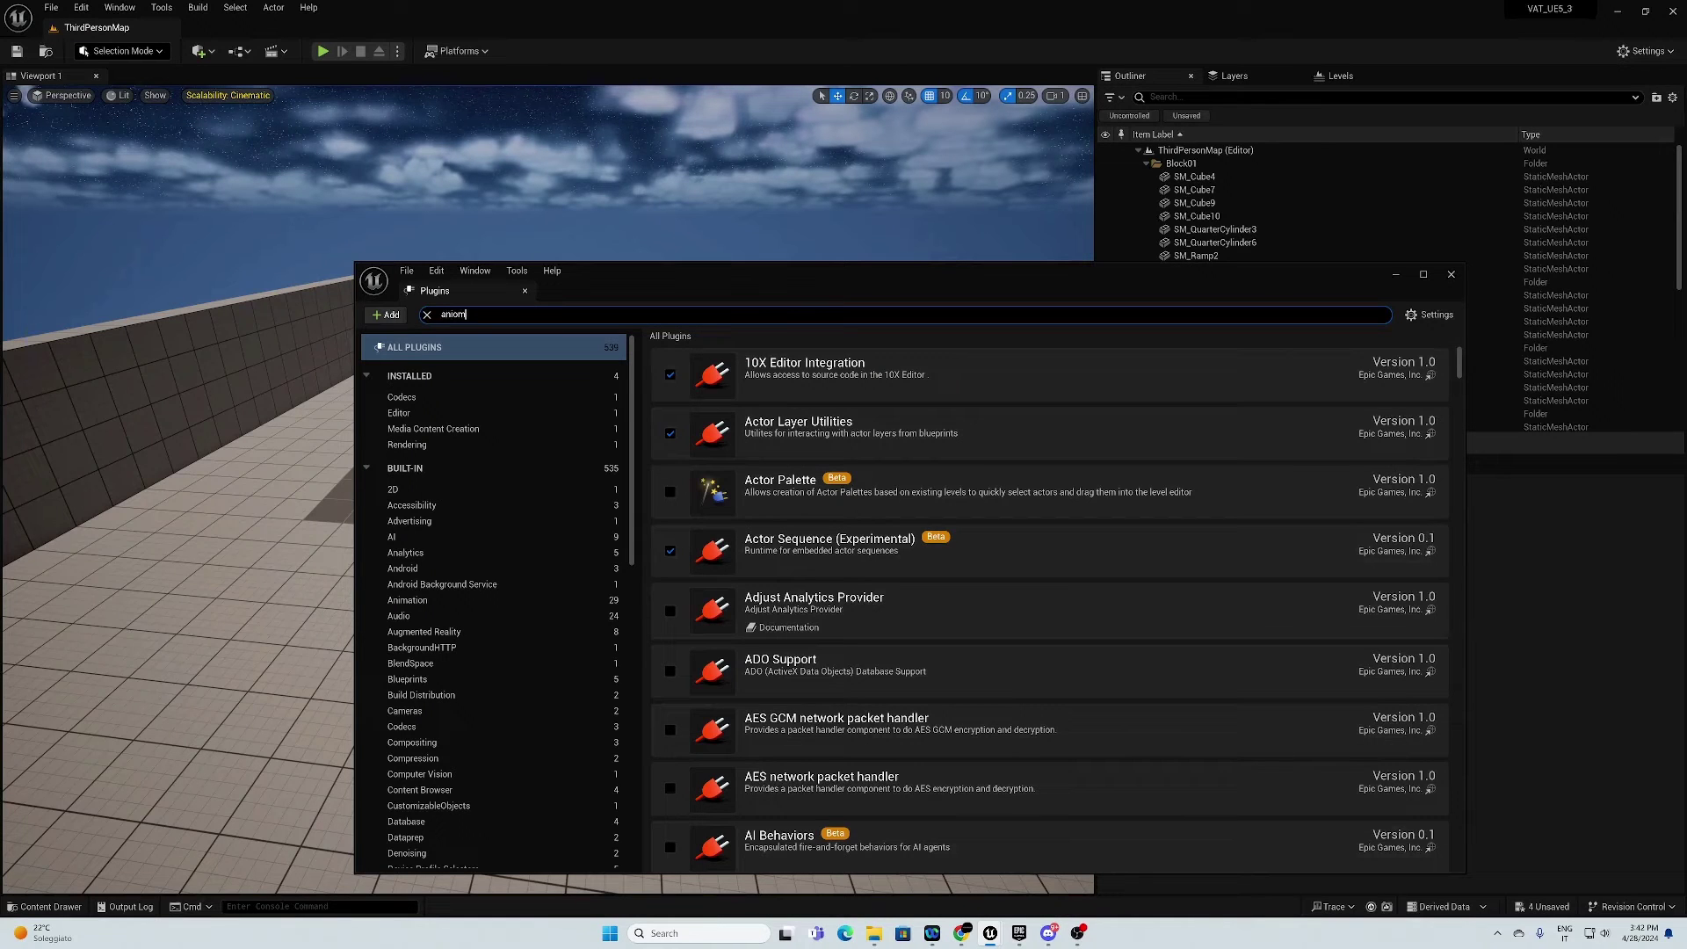
text(m to t)
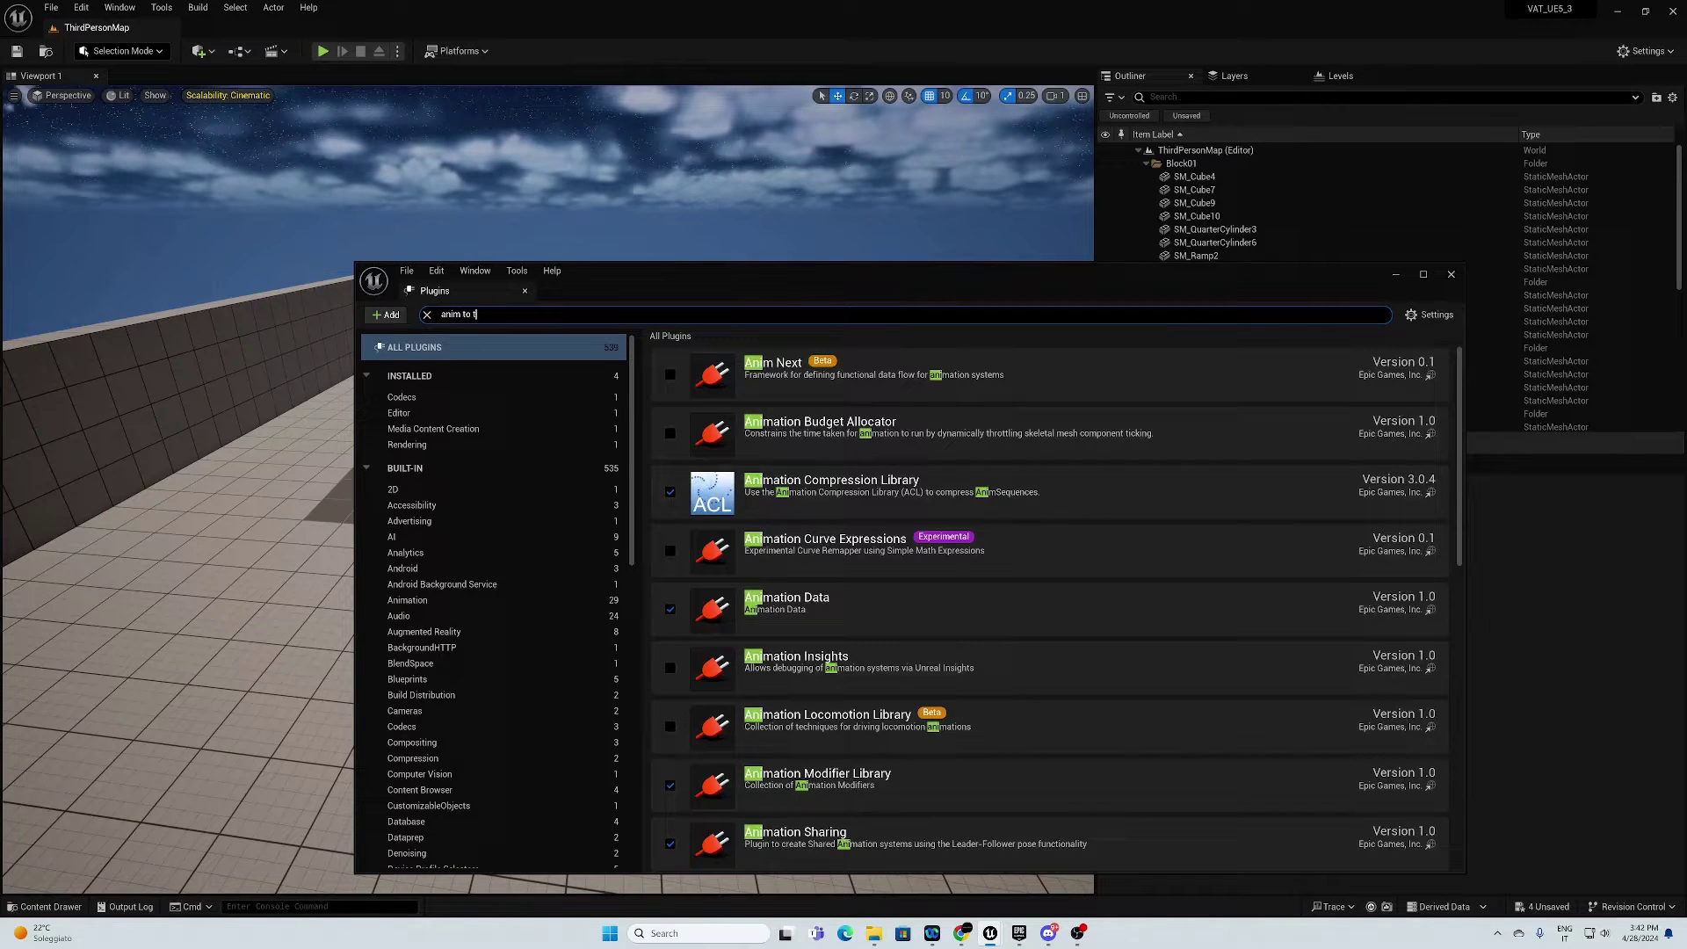
text(e)
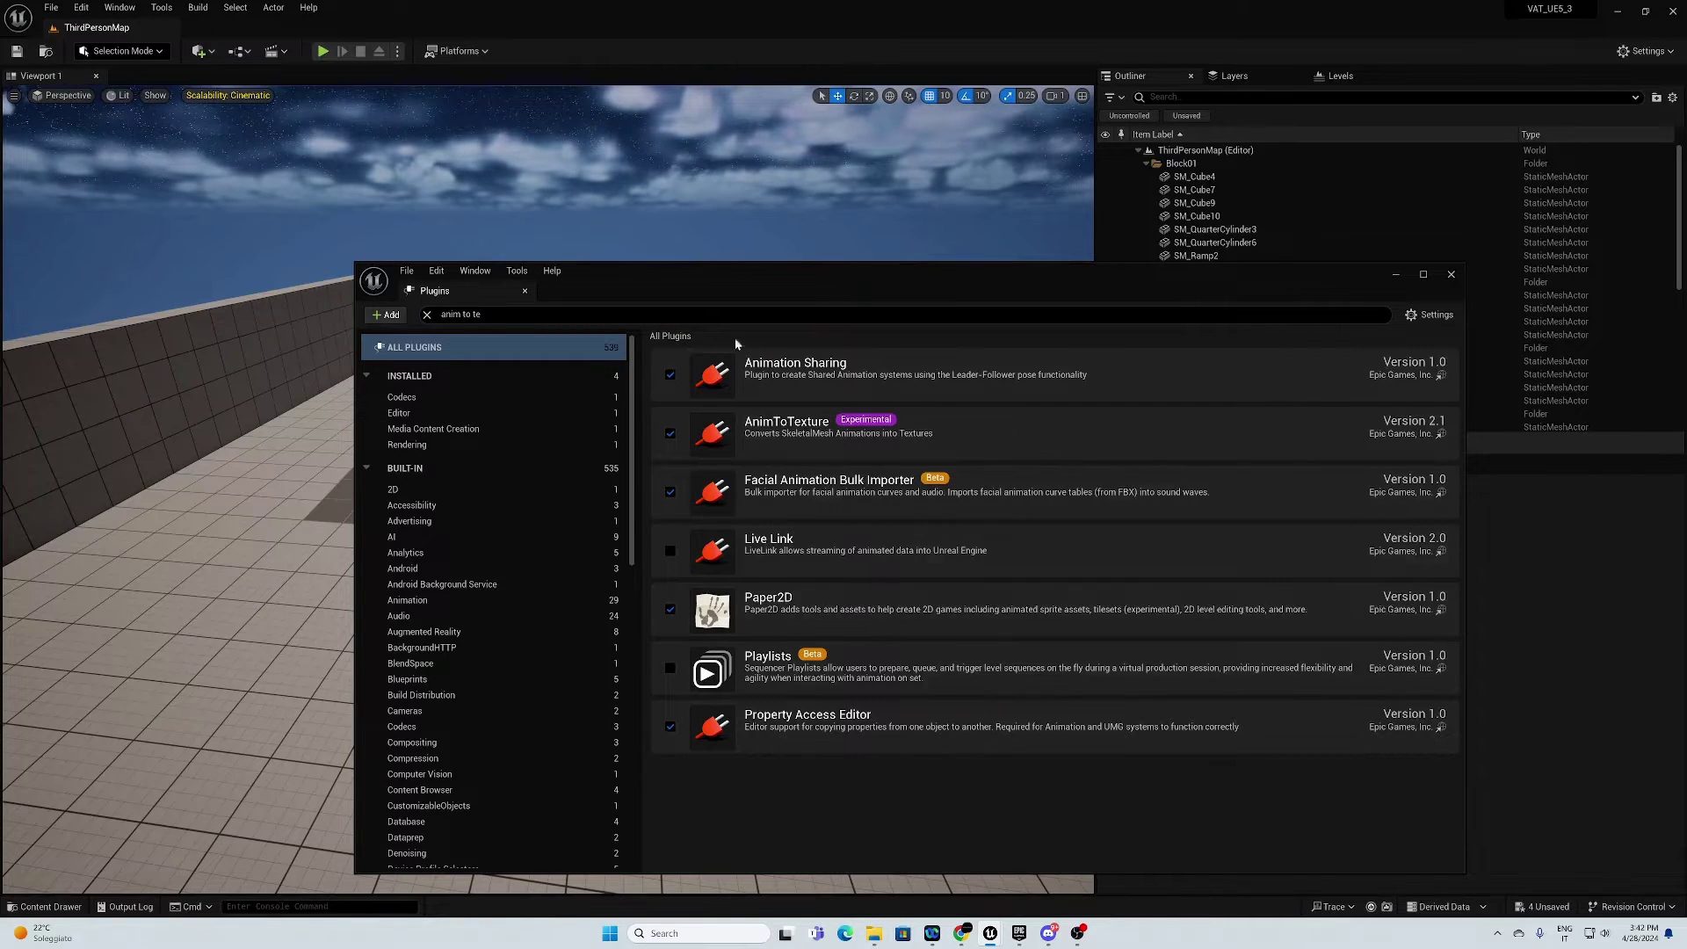
key(BackSpace)
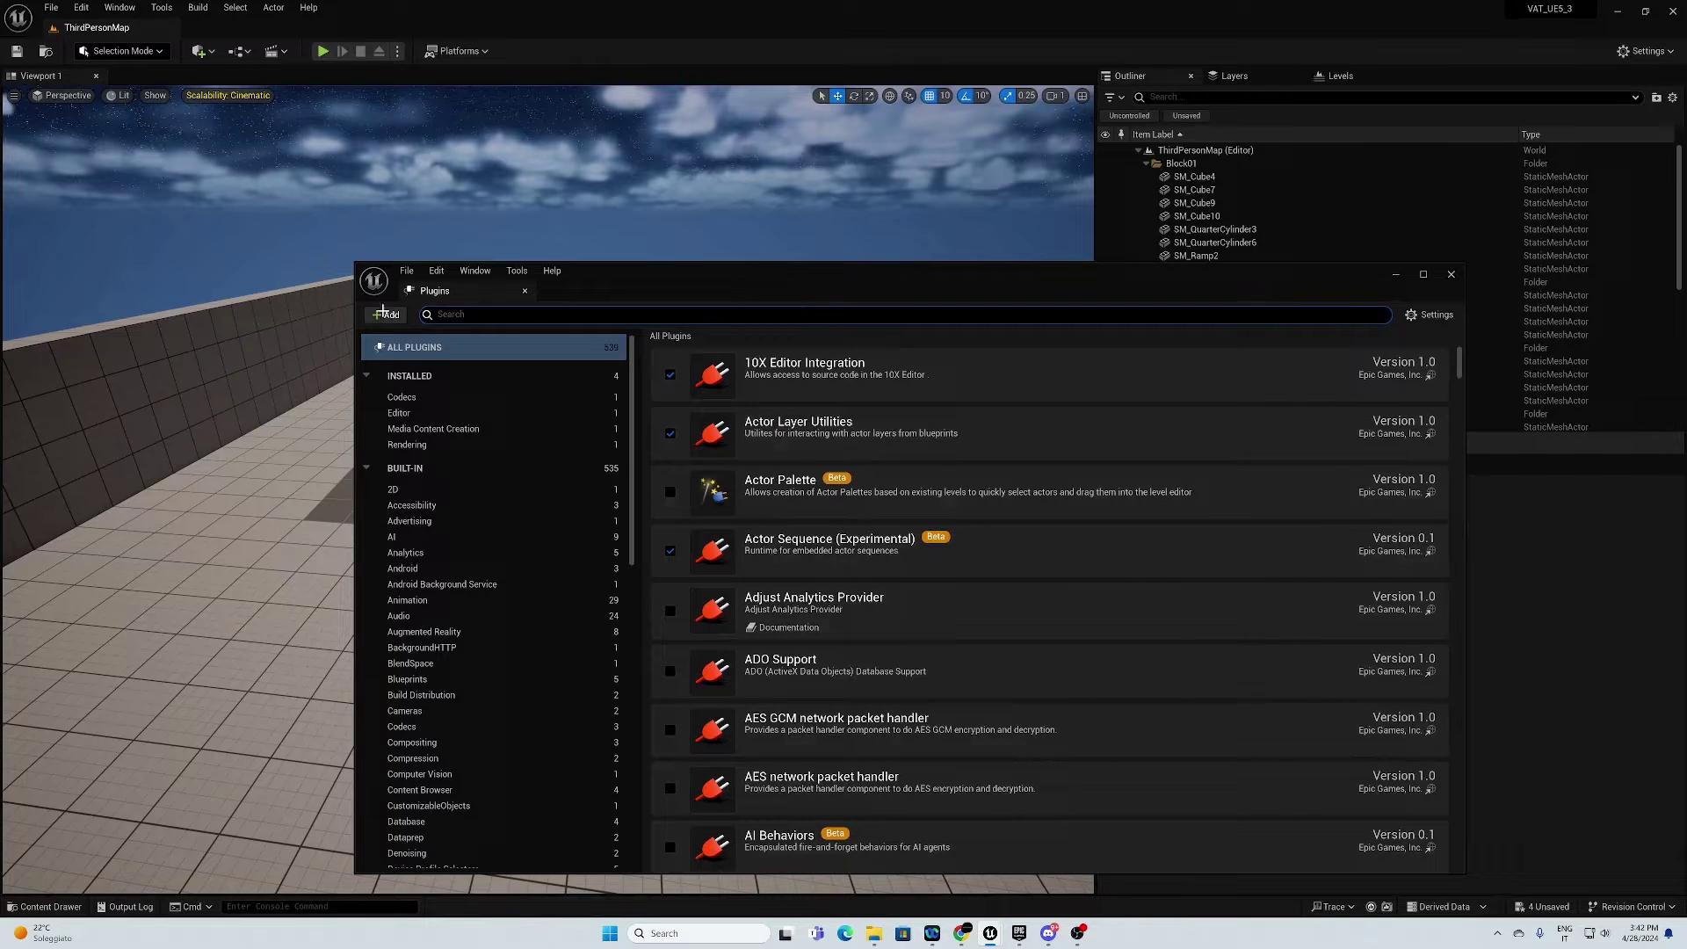
Step: Close the plugin manager and open SK_MOUNTAIN_DRAGON from MountainDragon > Meshes
click(1451, 274)
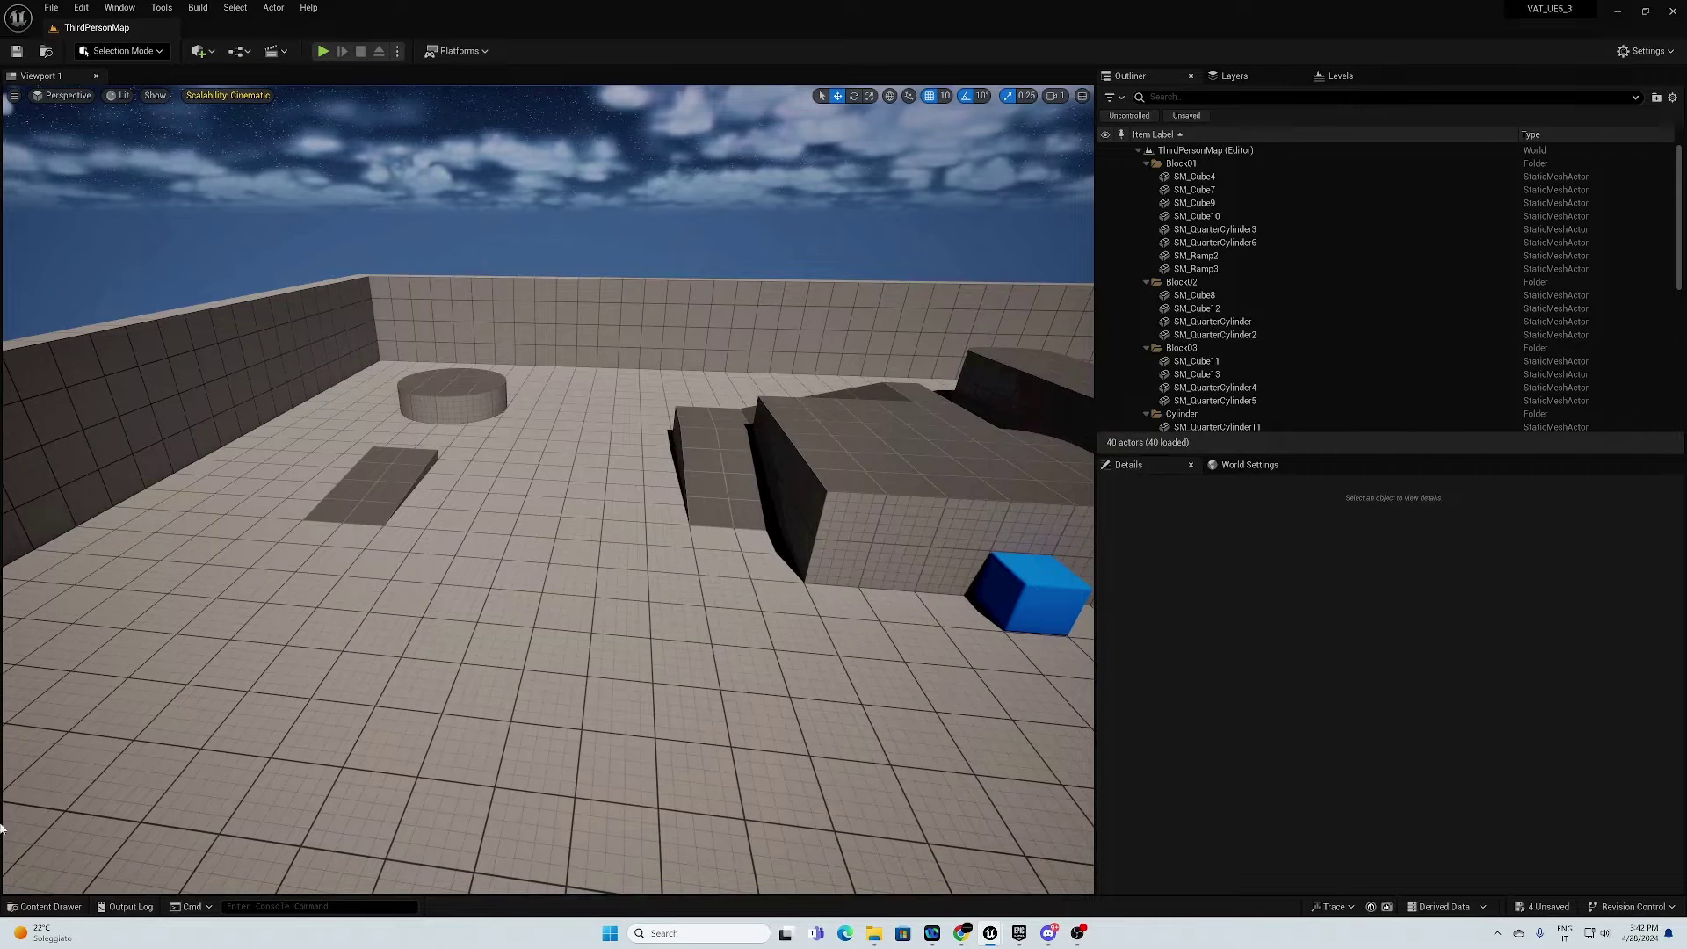
click(46, 907)
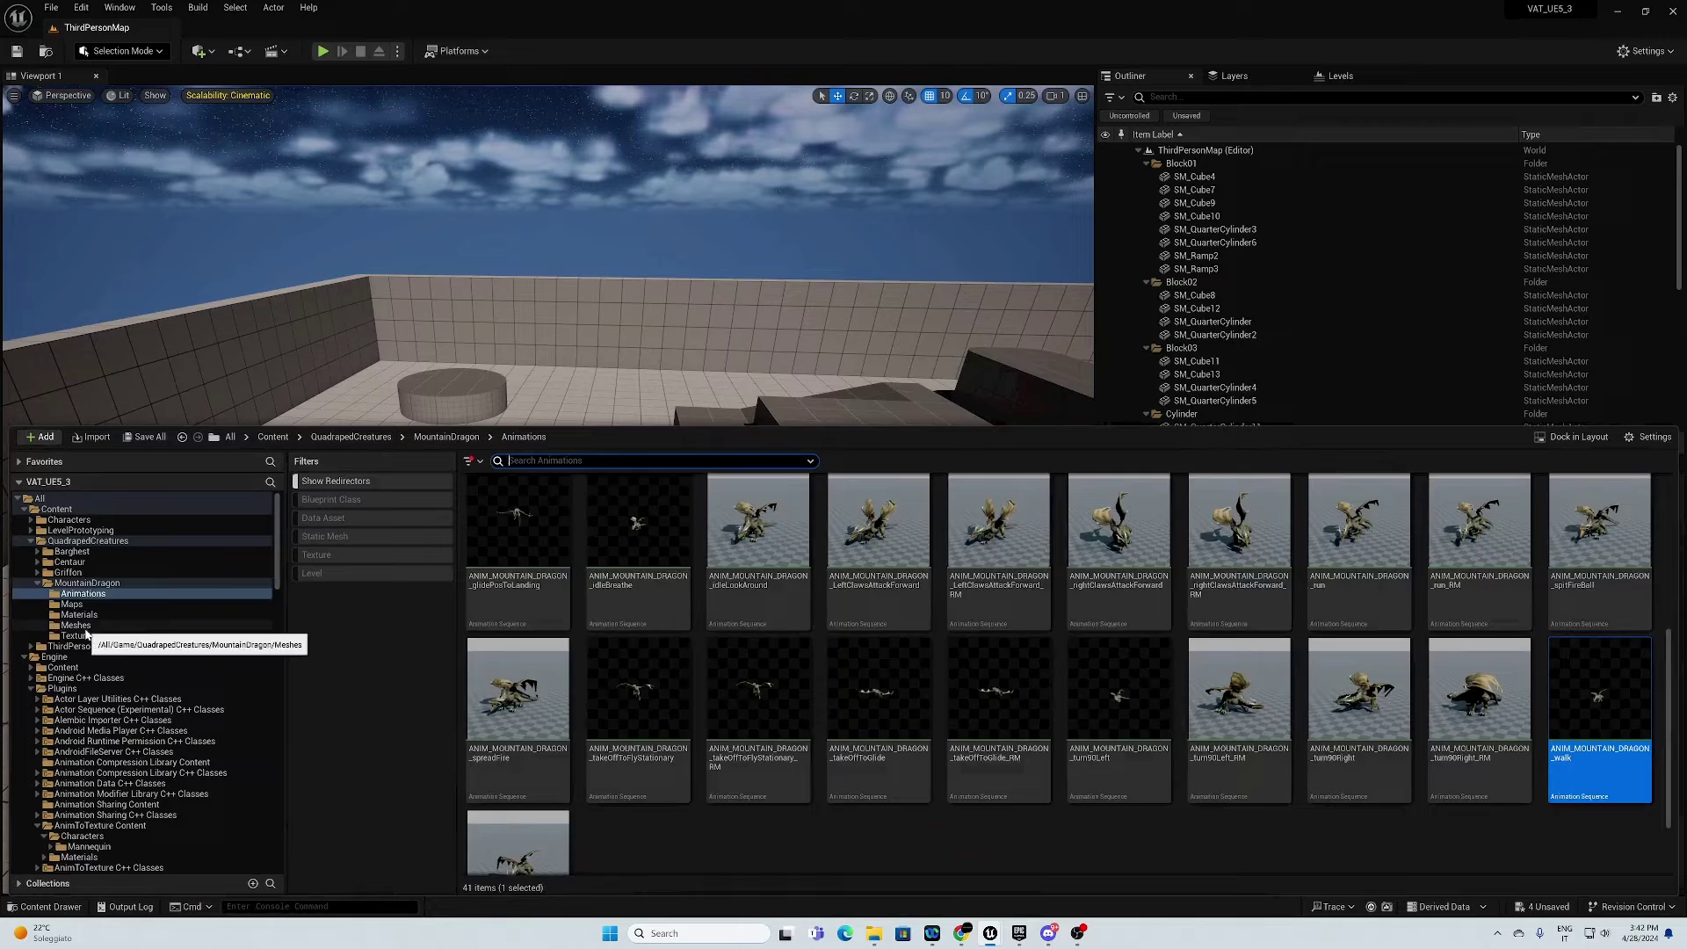
click(79, 625)
click(1000, 620)
click(743, 615)
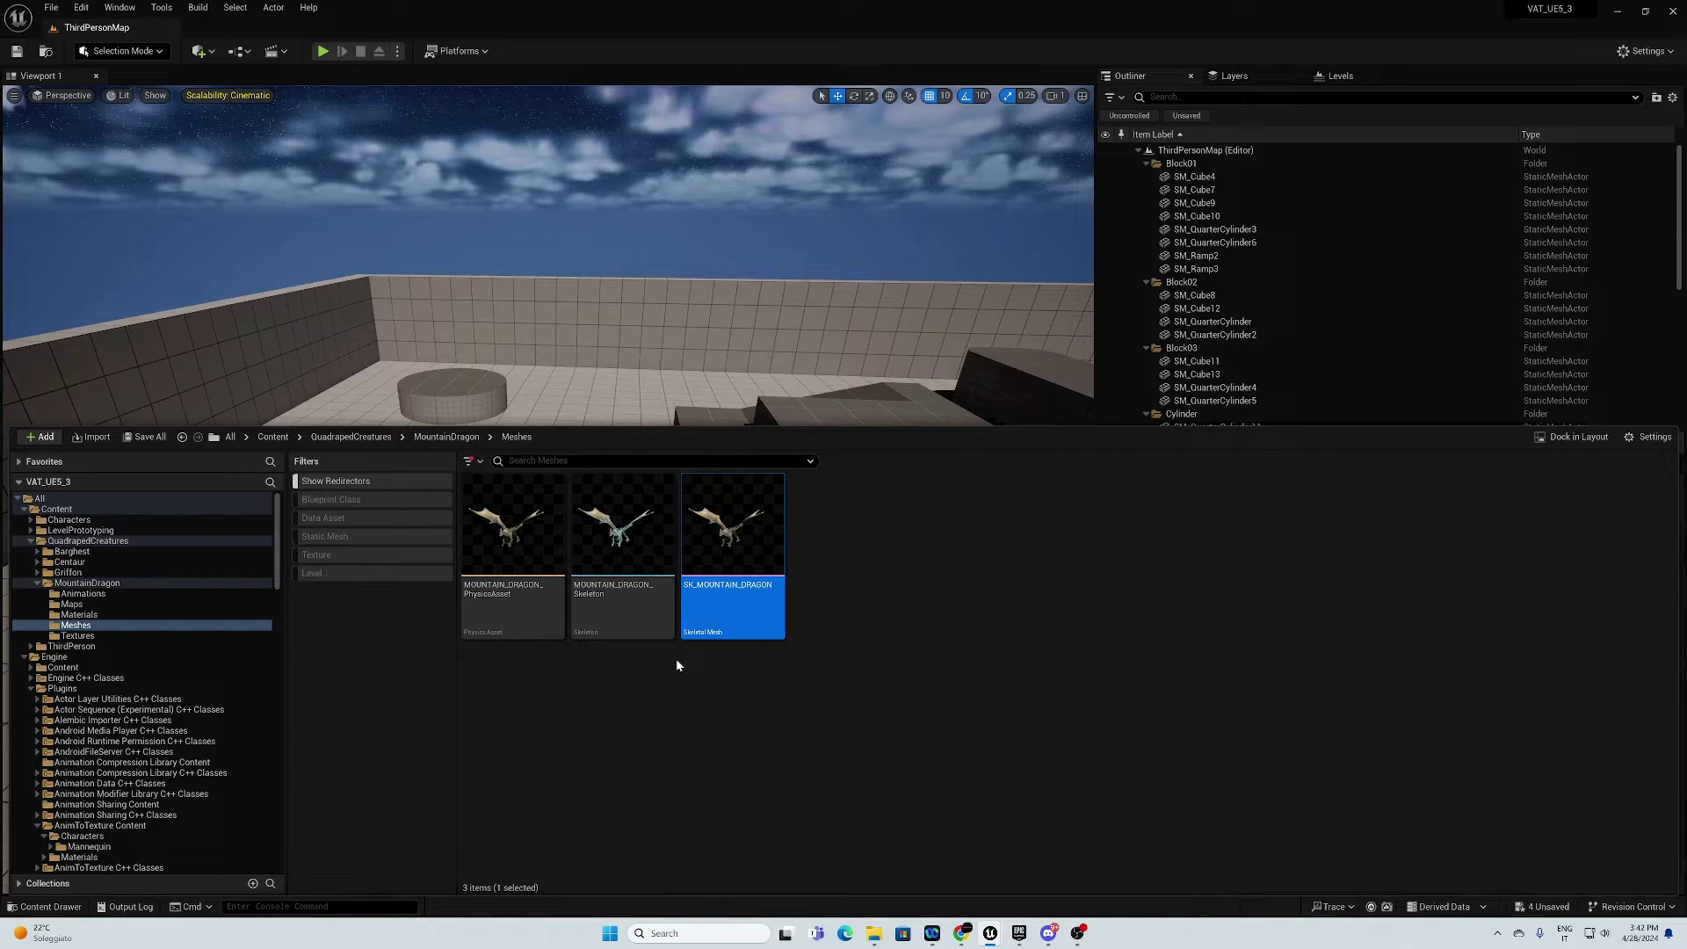
double_click(706, 540)
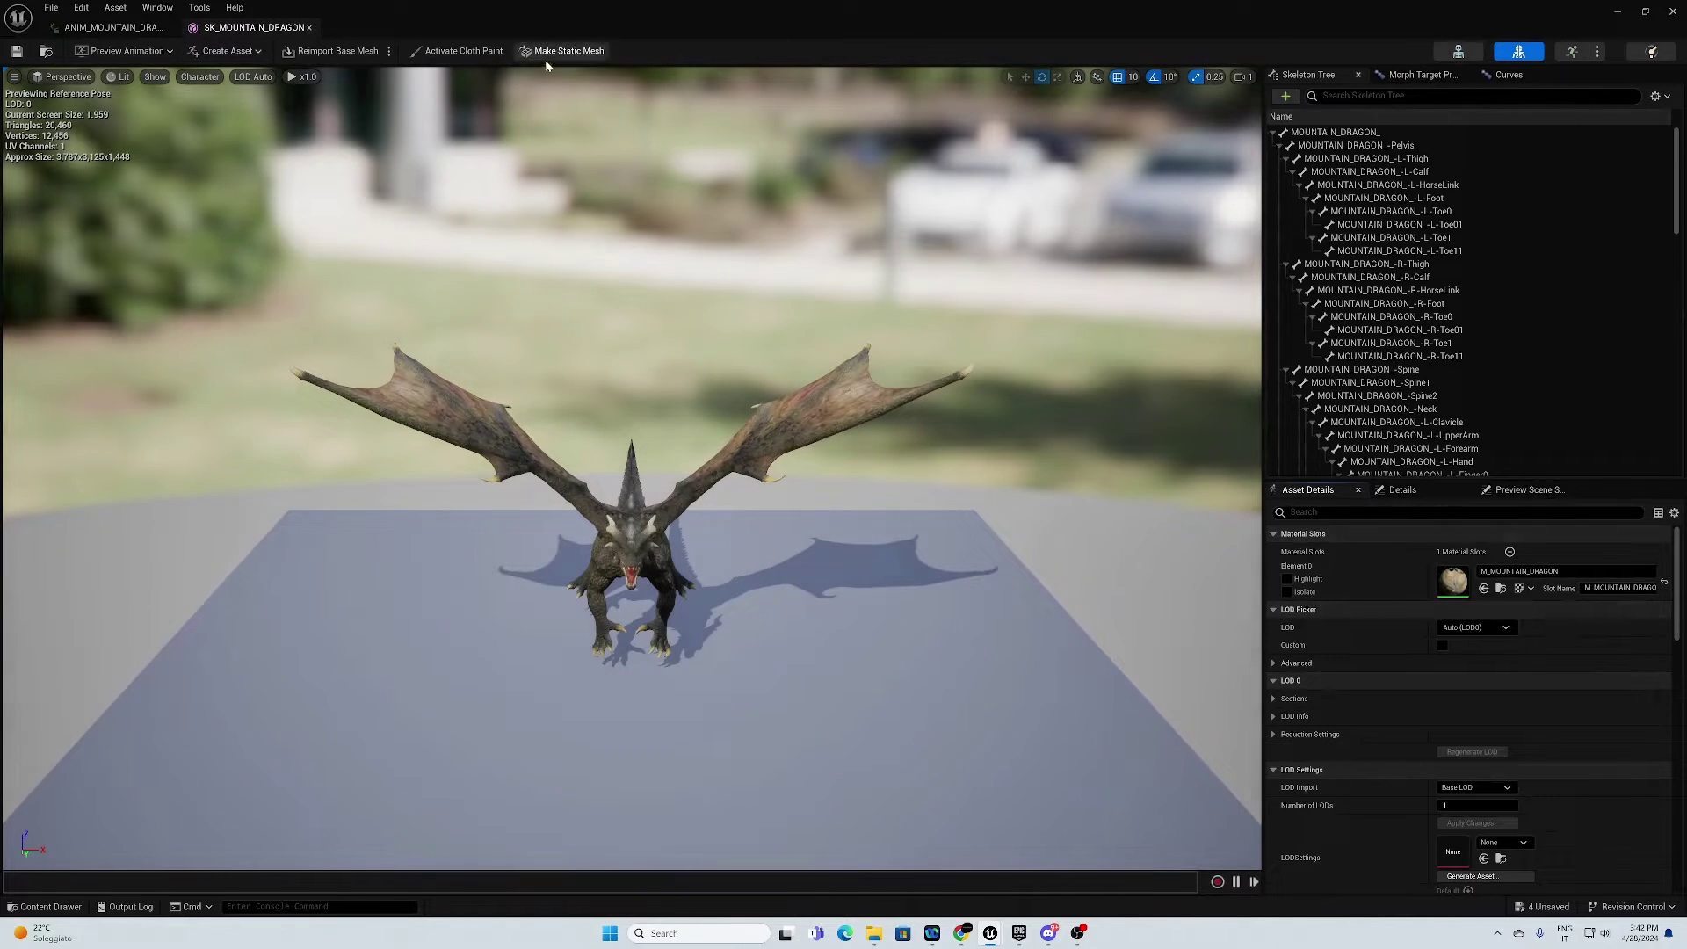
Step: Convert the dragon to a static mesh named SM_MountainDragon_VAT in QuadrapedCreatures/MountainDragon/Meshes
click(585, 52)
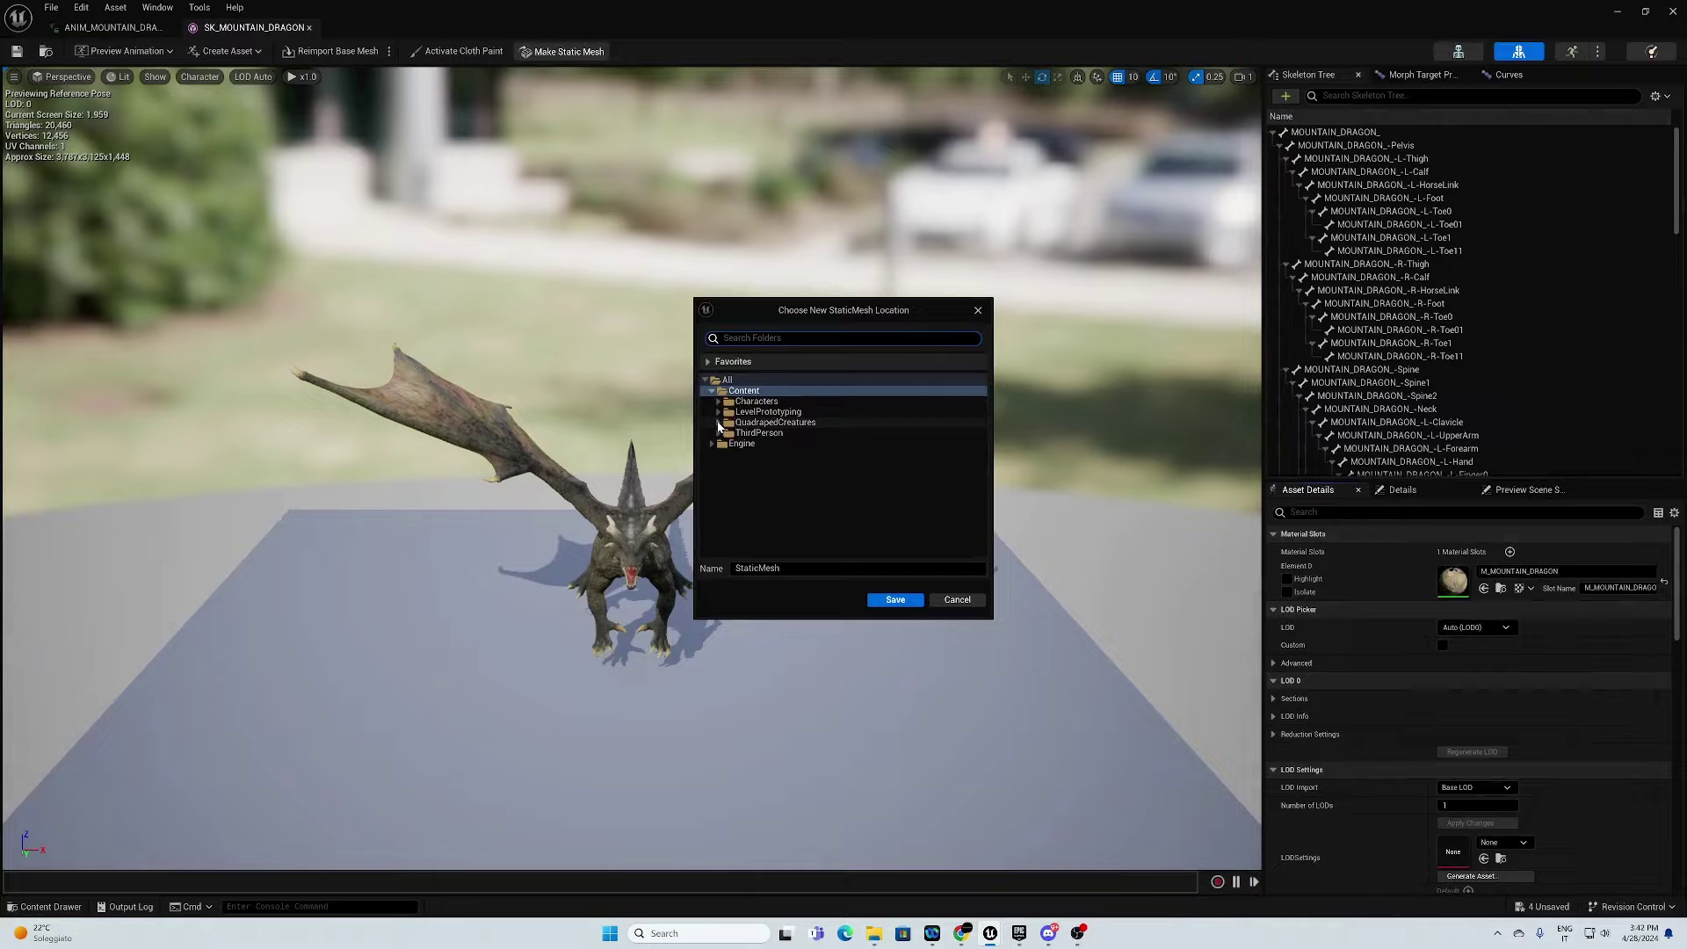
click(719, 422)
double_click(726, 465)
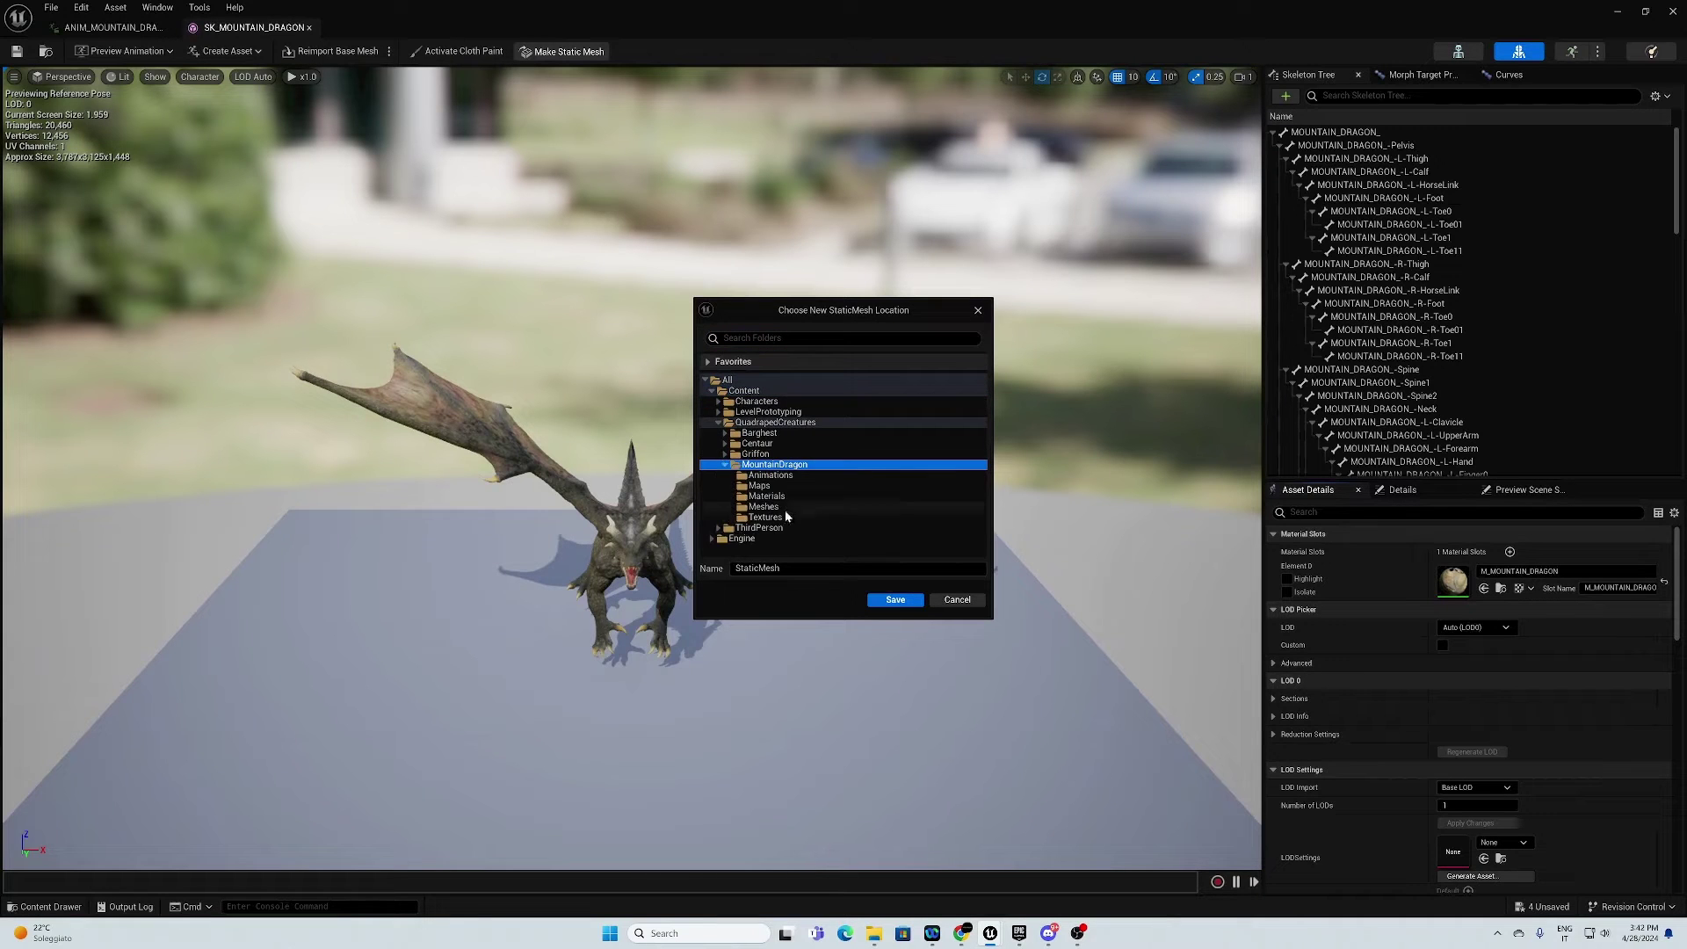
click(764, 507)
click(791, 569)
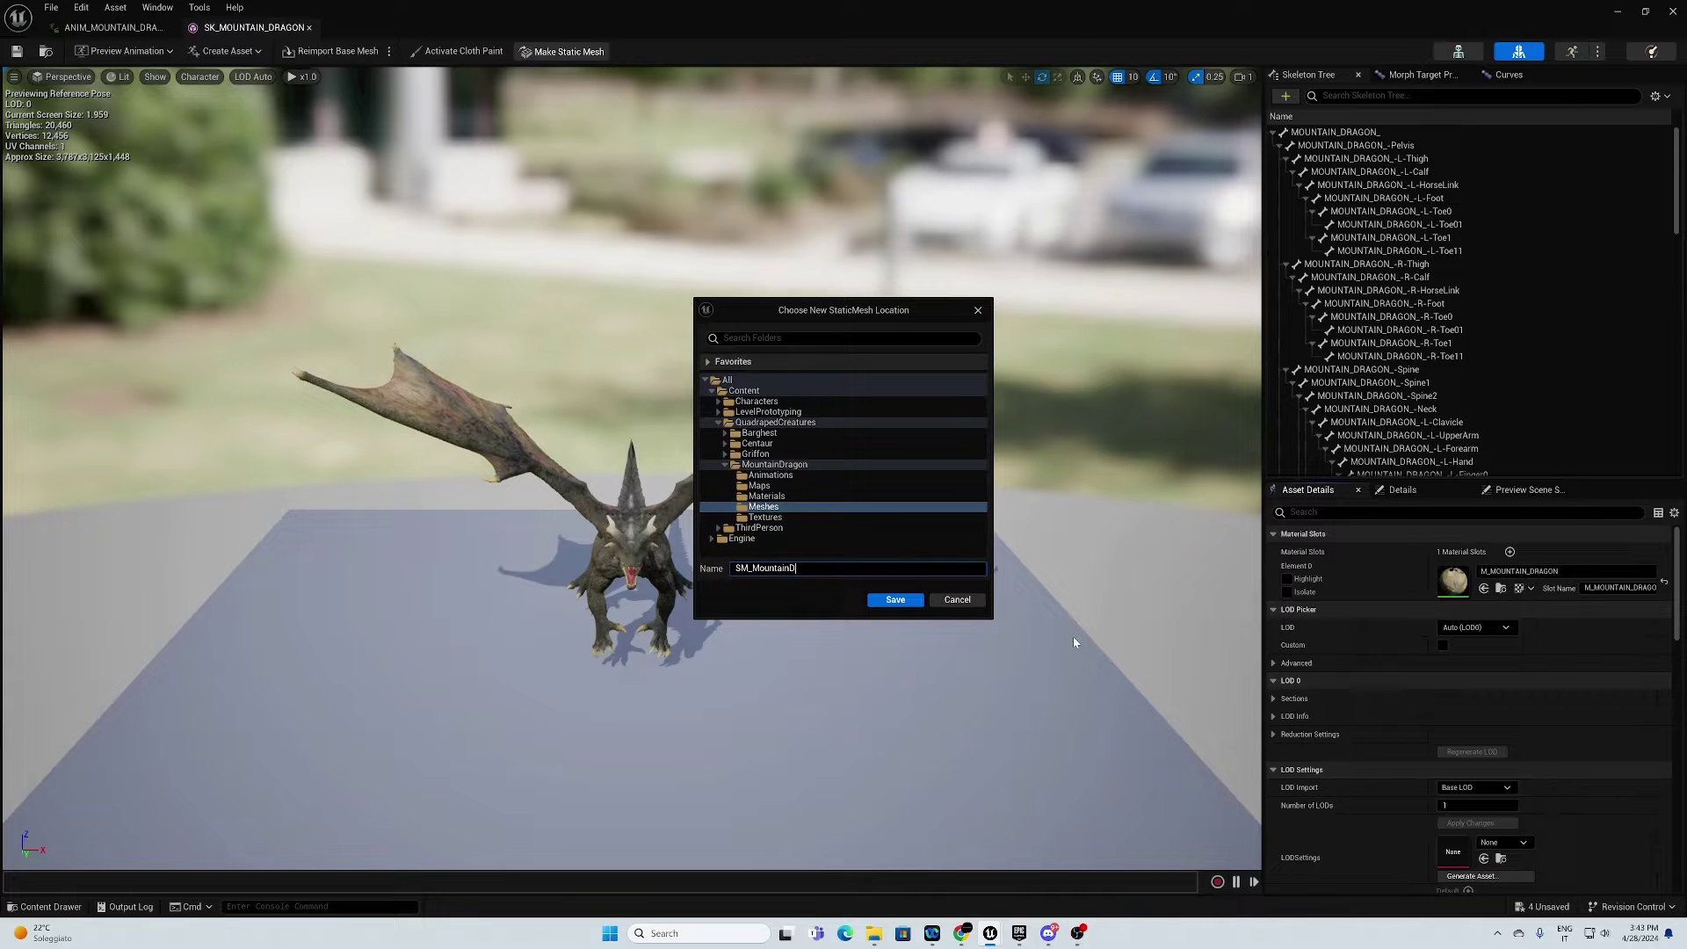
text(SM_MountainDragon_VAT)
click(895, 601)
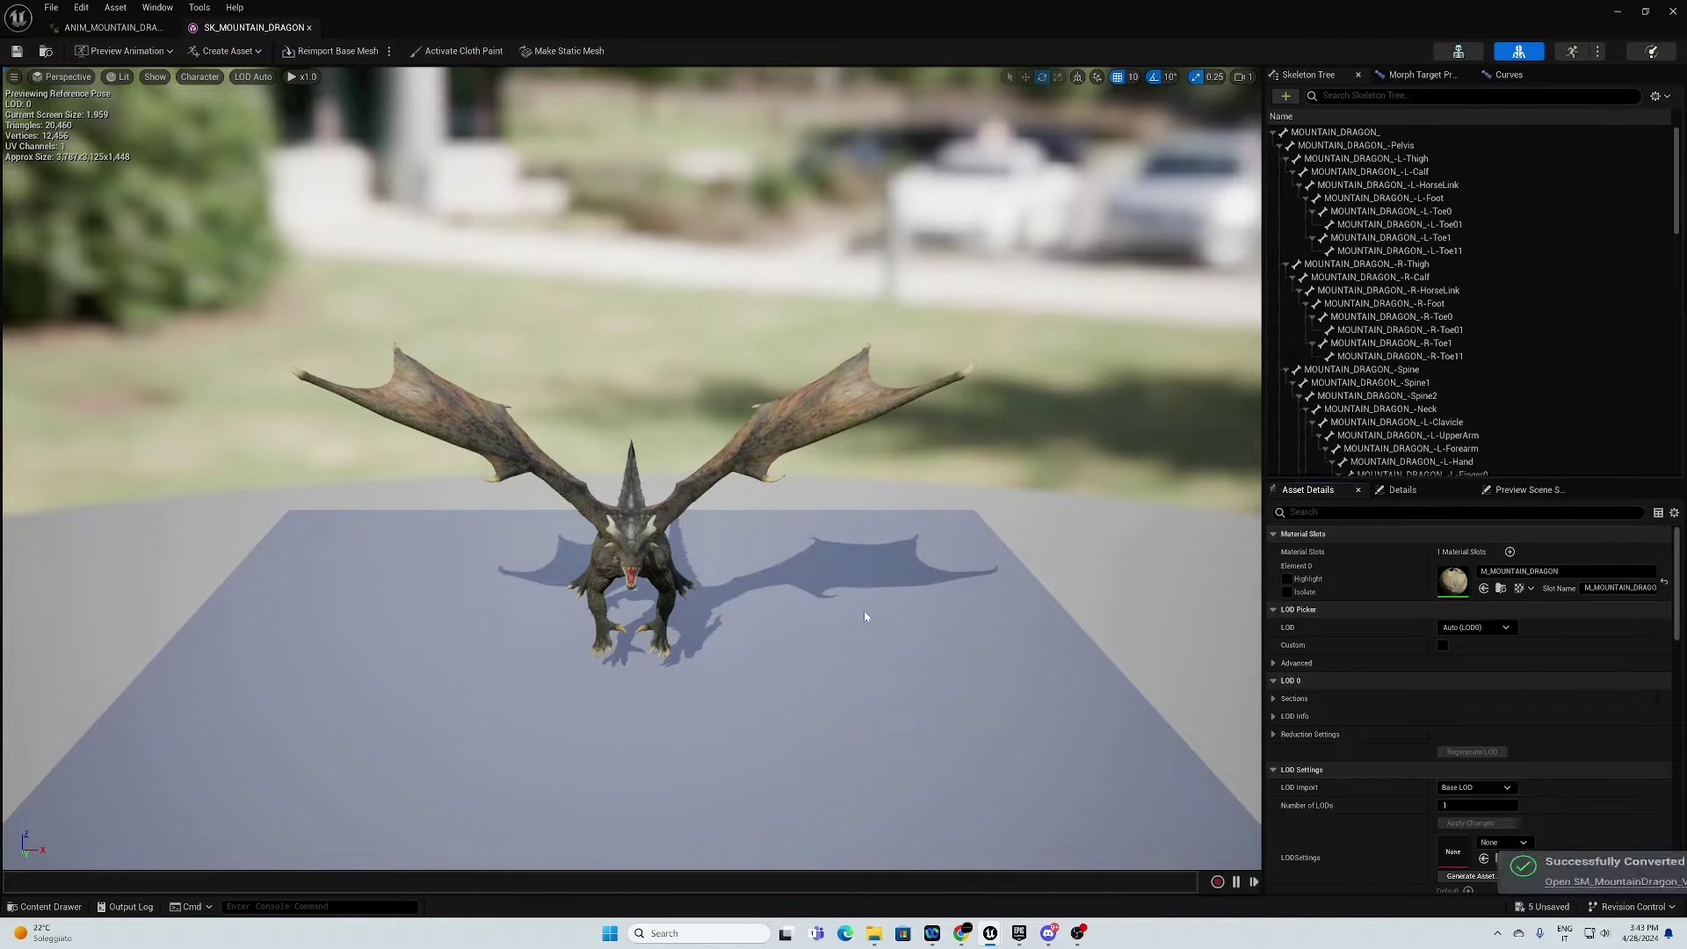
Step: Open the SM_MountainDragon_VAT static mesh and orbit to see the whole dragon
click(39, 908)
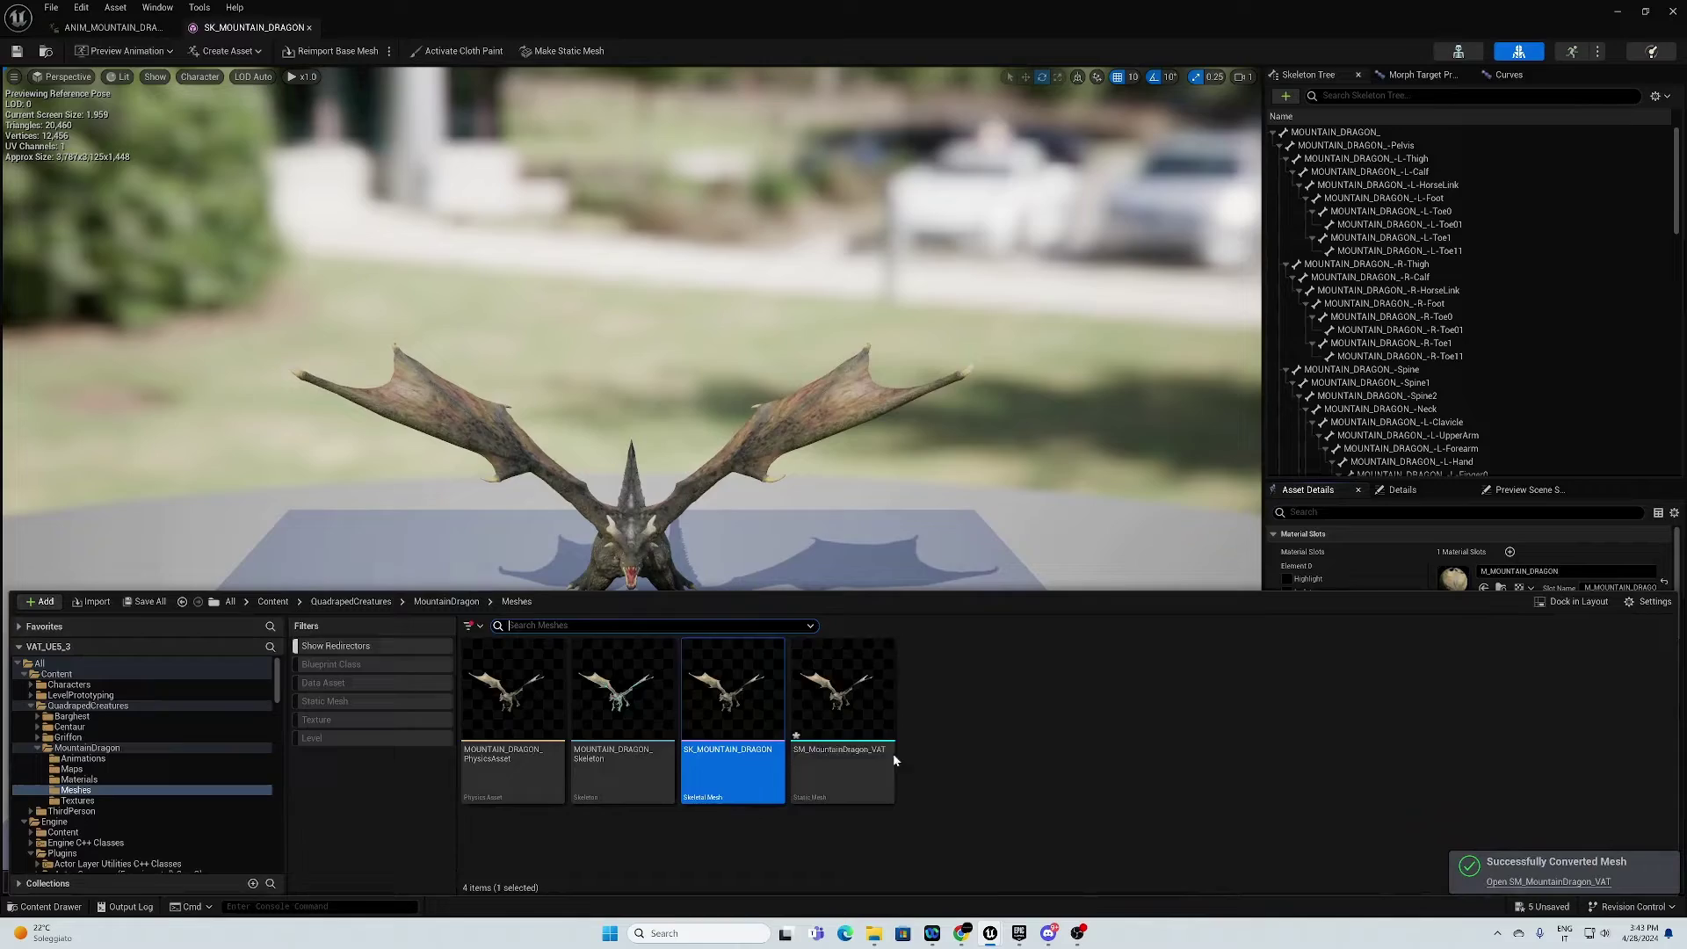
double_click(844, 756)
drag(670, 536, 77, 407)
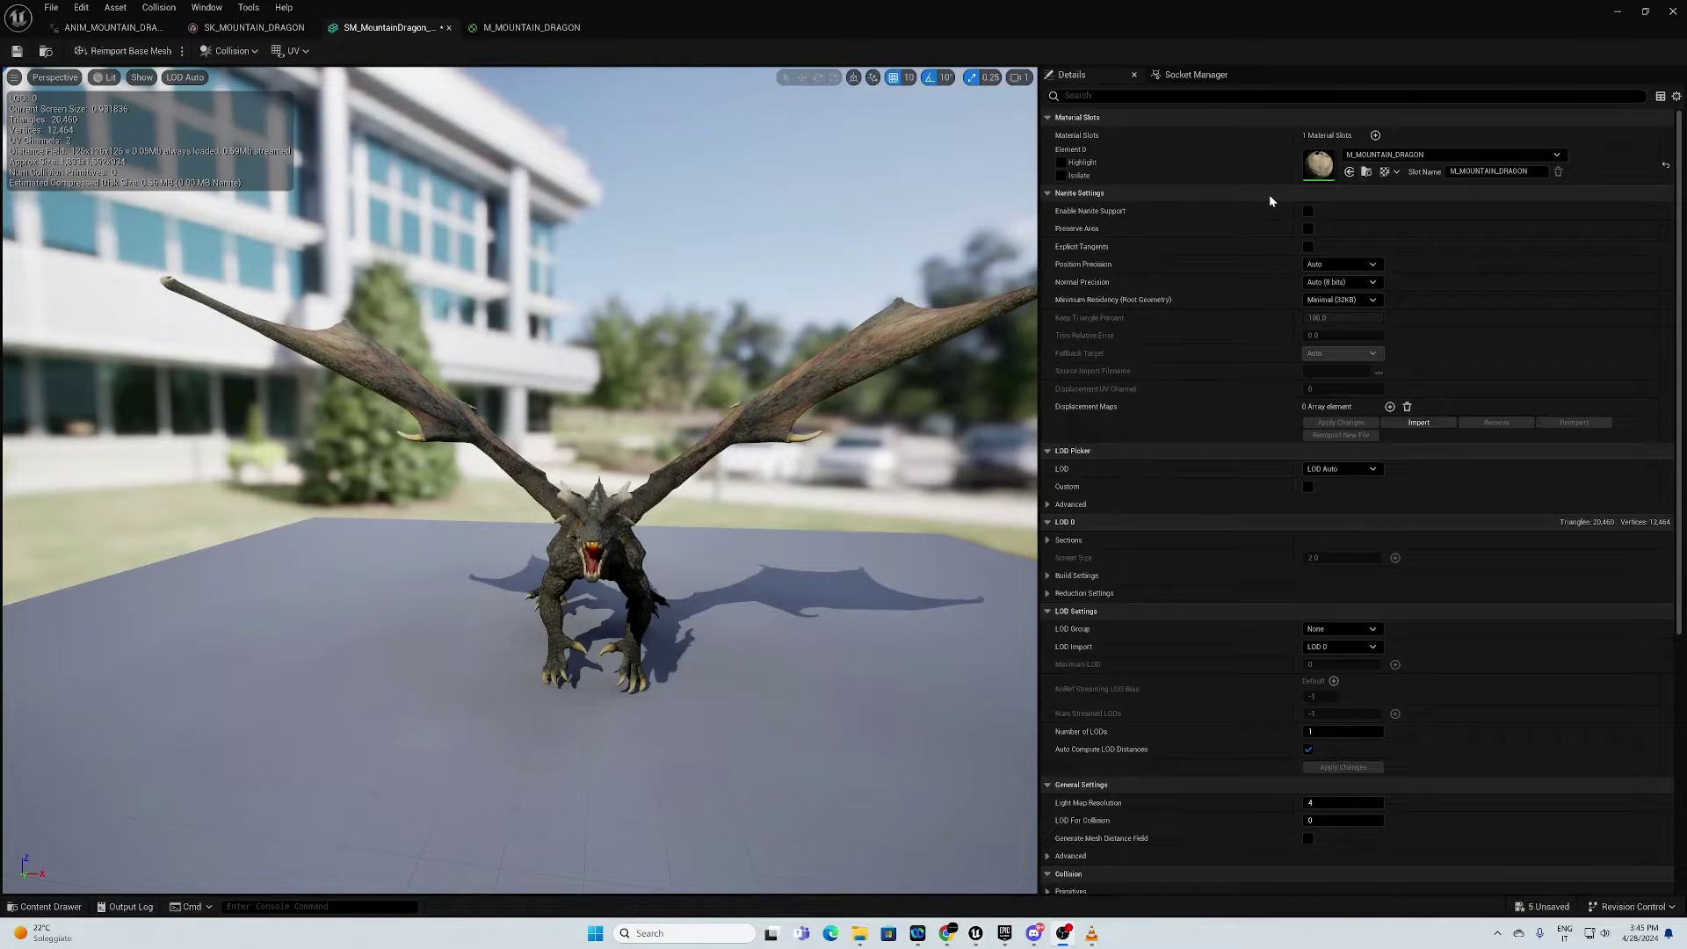
Step: Browse the content drawer to the AnimToTexture Characters > Mannequin example assets
click(46, 906)
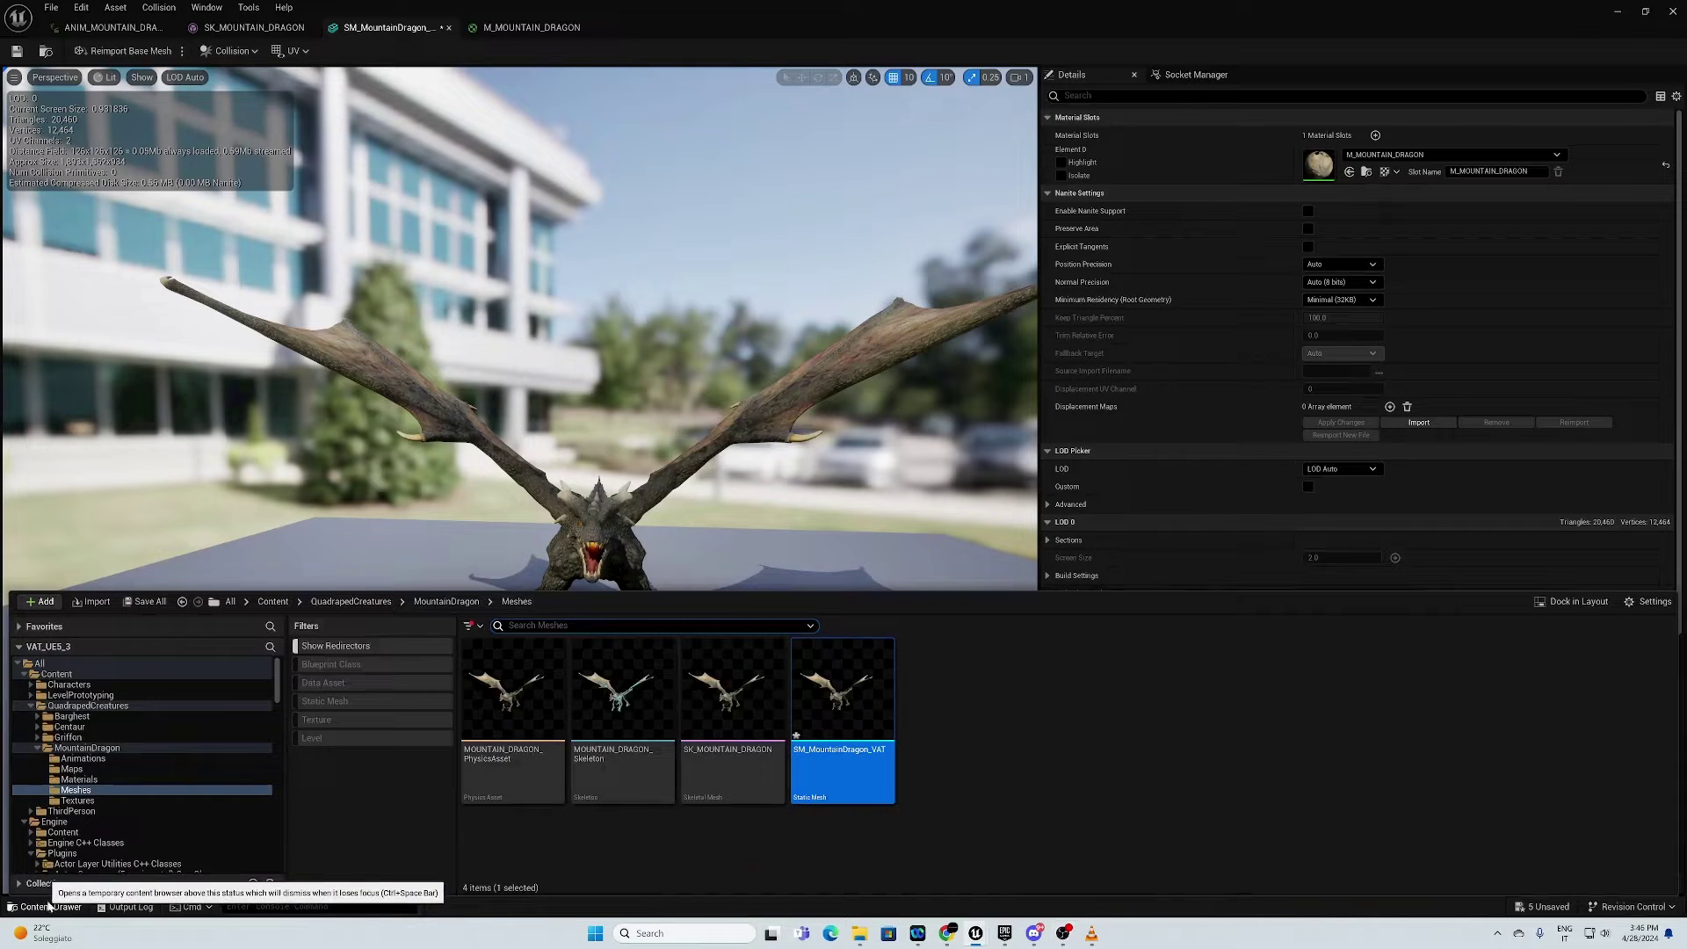
scroll(126, 729, down, 3)
scroll(119, 715, up, 3)
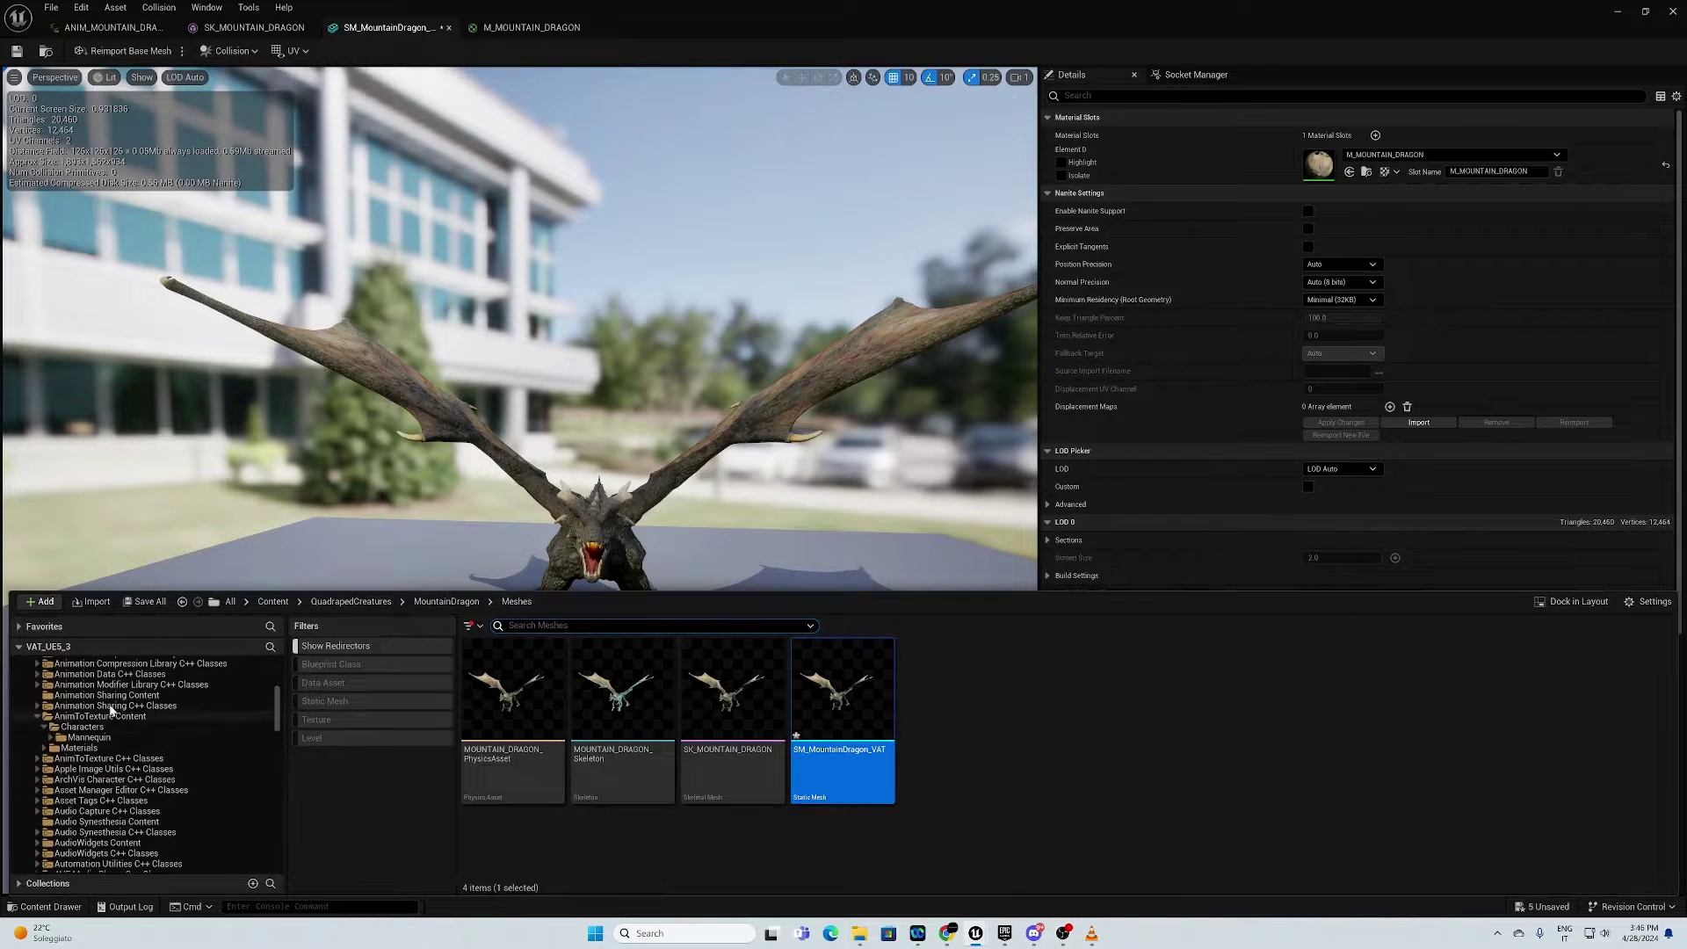
click(81, 727)
click(89, 737)
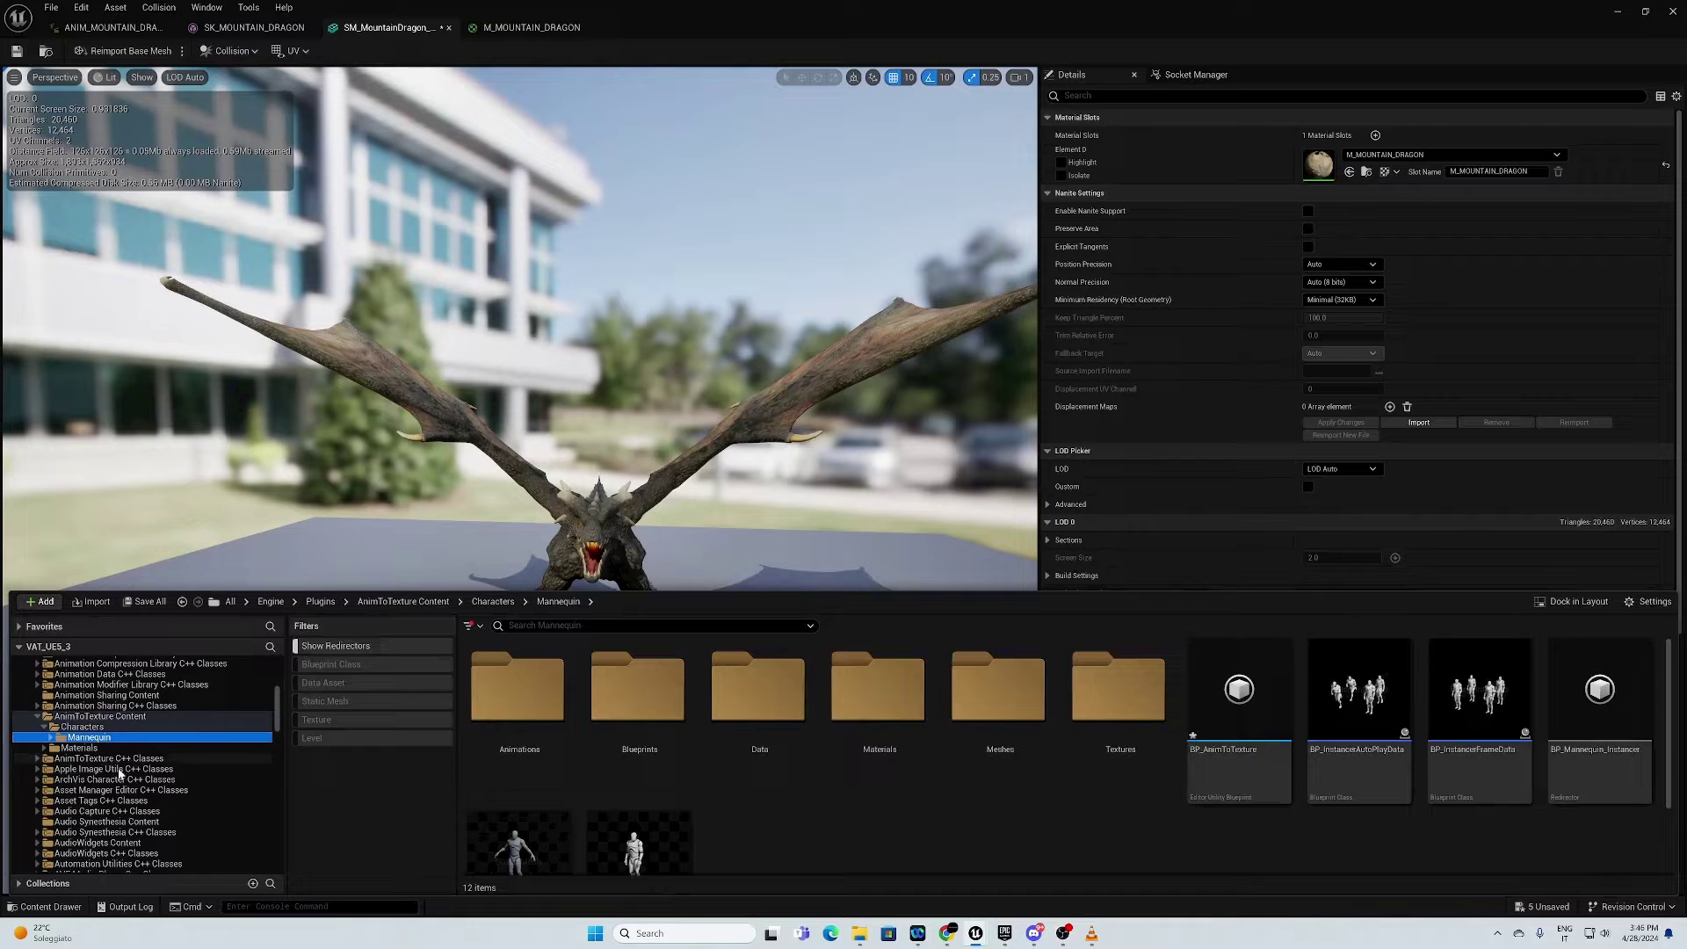
scroll(779, 770, down, 1)
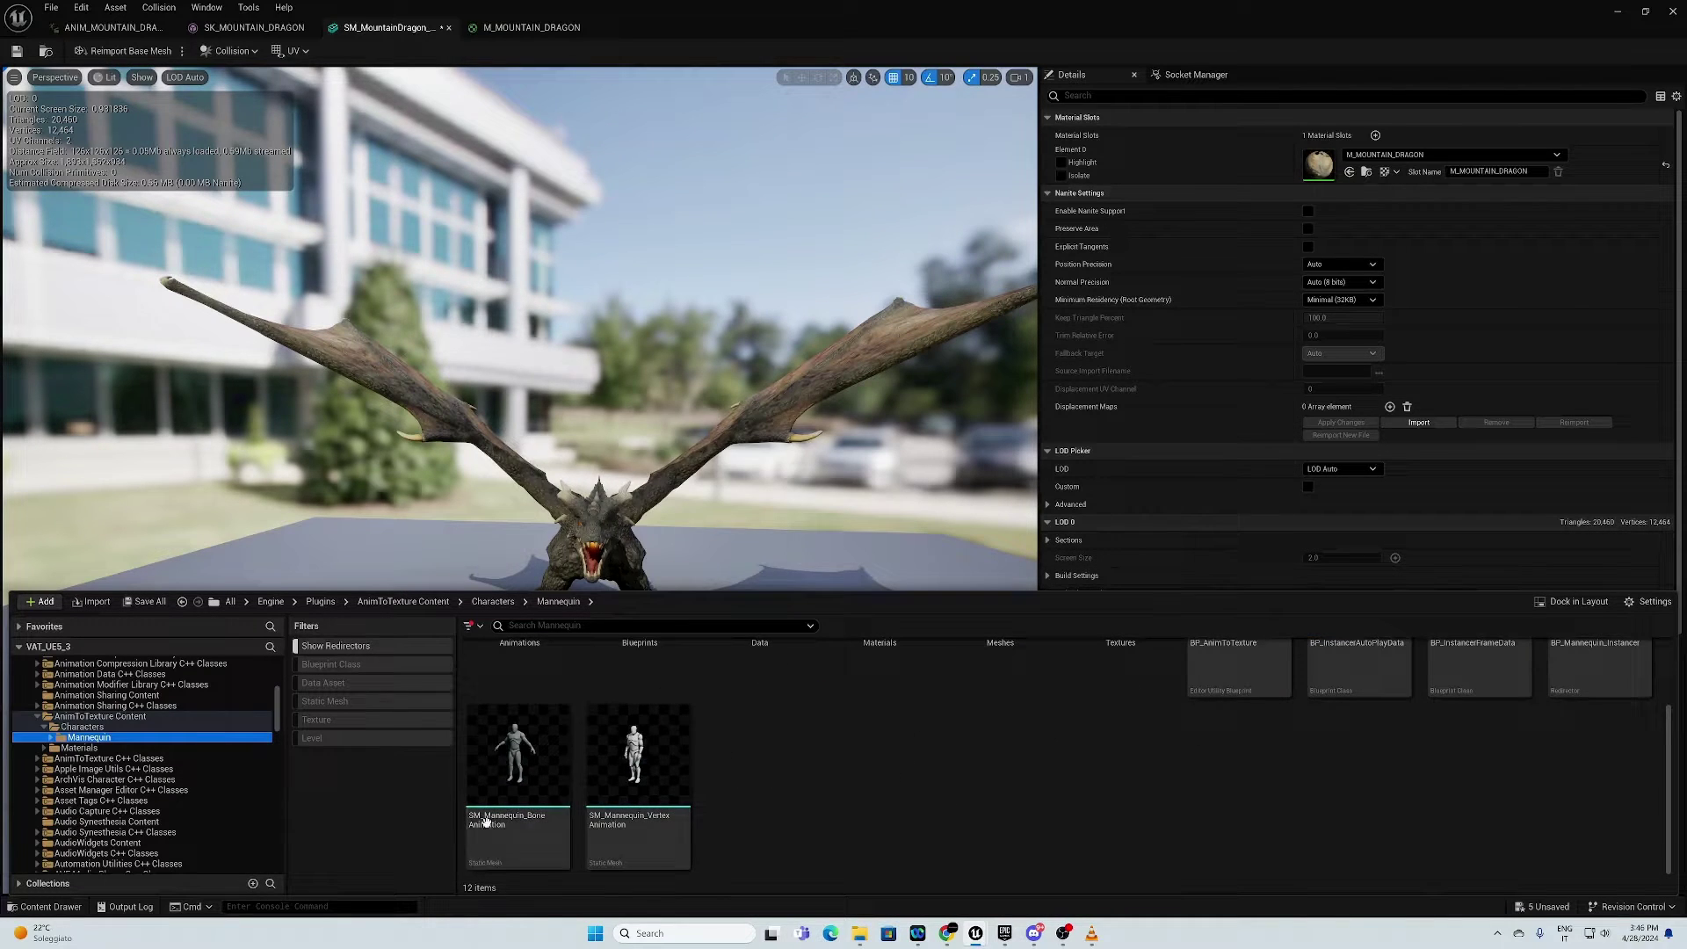
Step: Open SM_Mannequin_BoneAnimation, its body material instance, then the parent M_Body_BoneAnimation
double_click(519, 753)
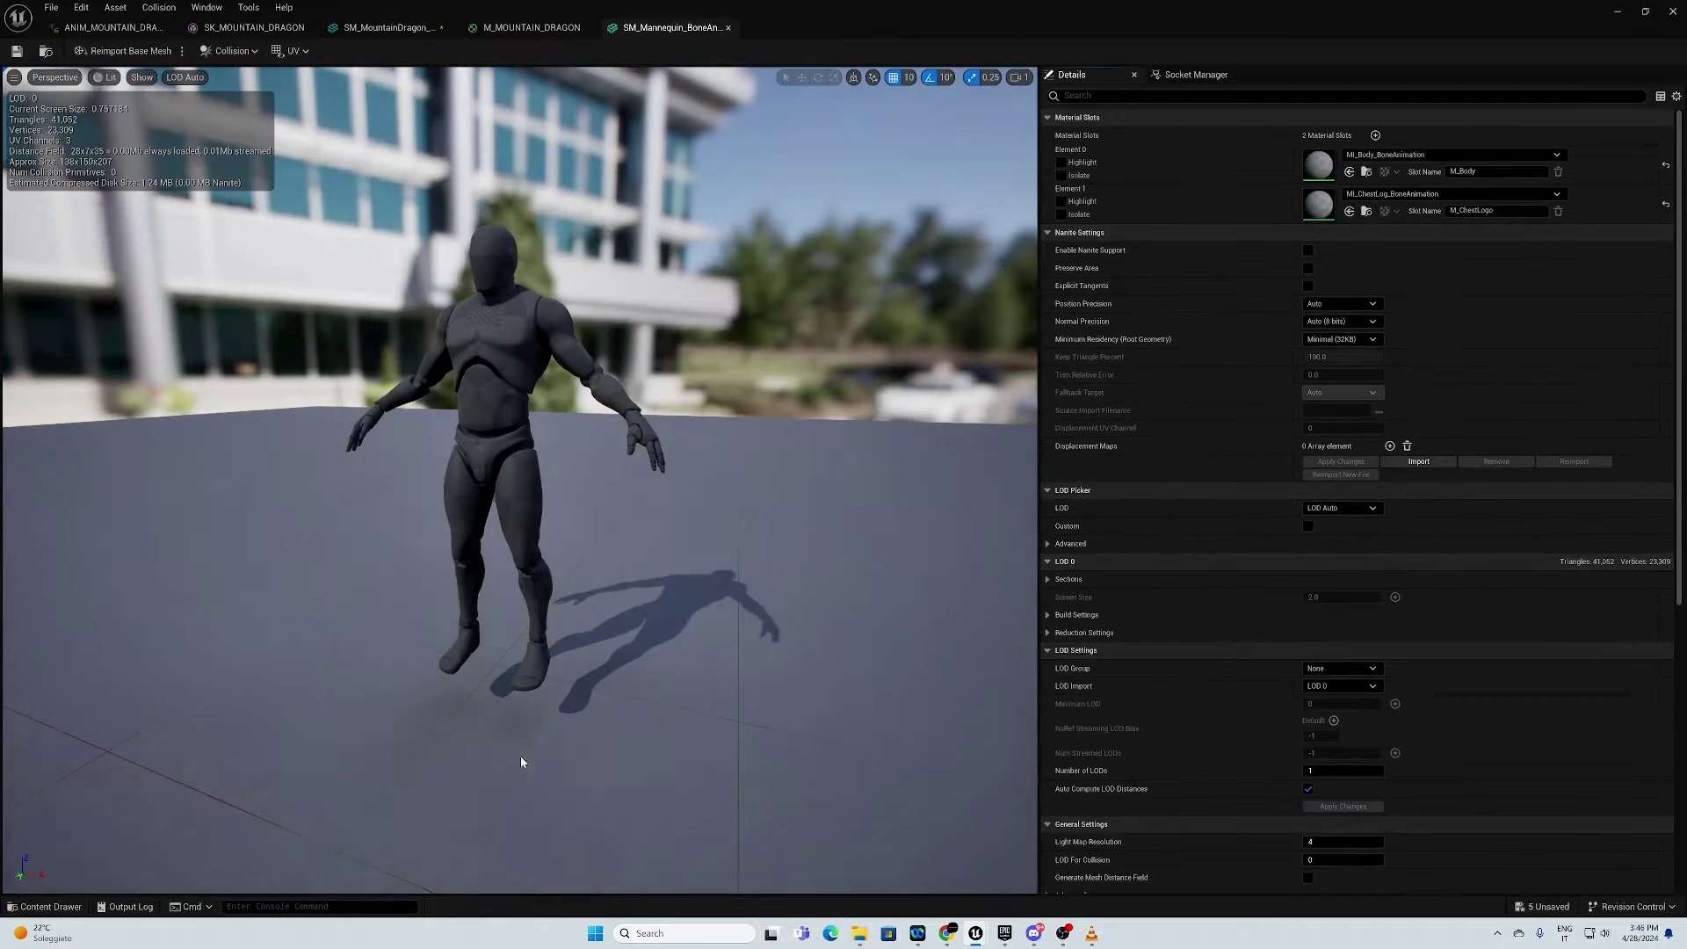
double_click(1318, 165)
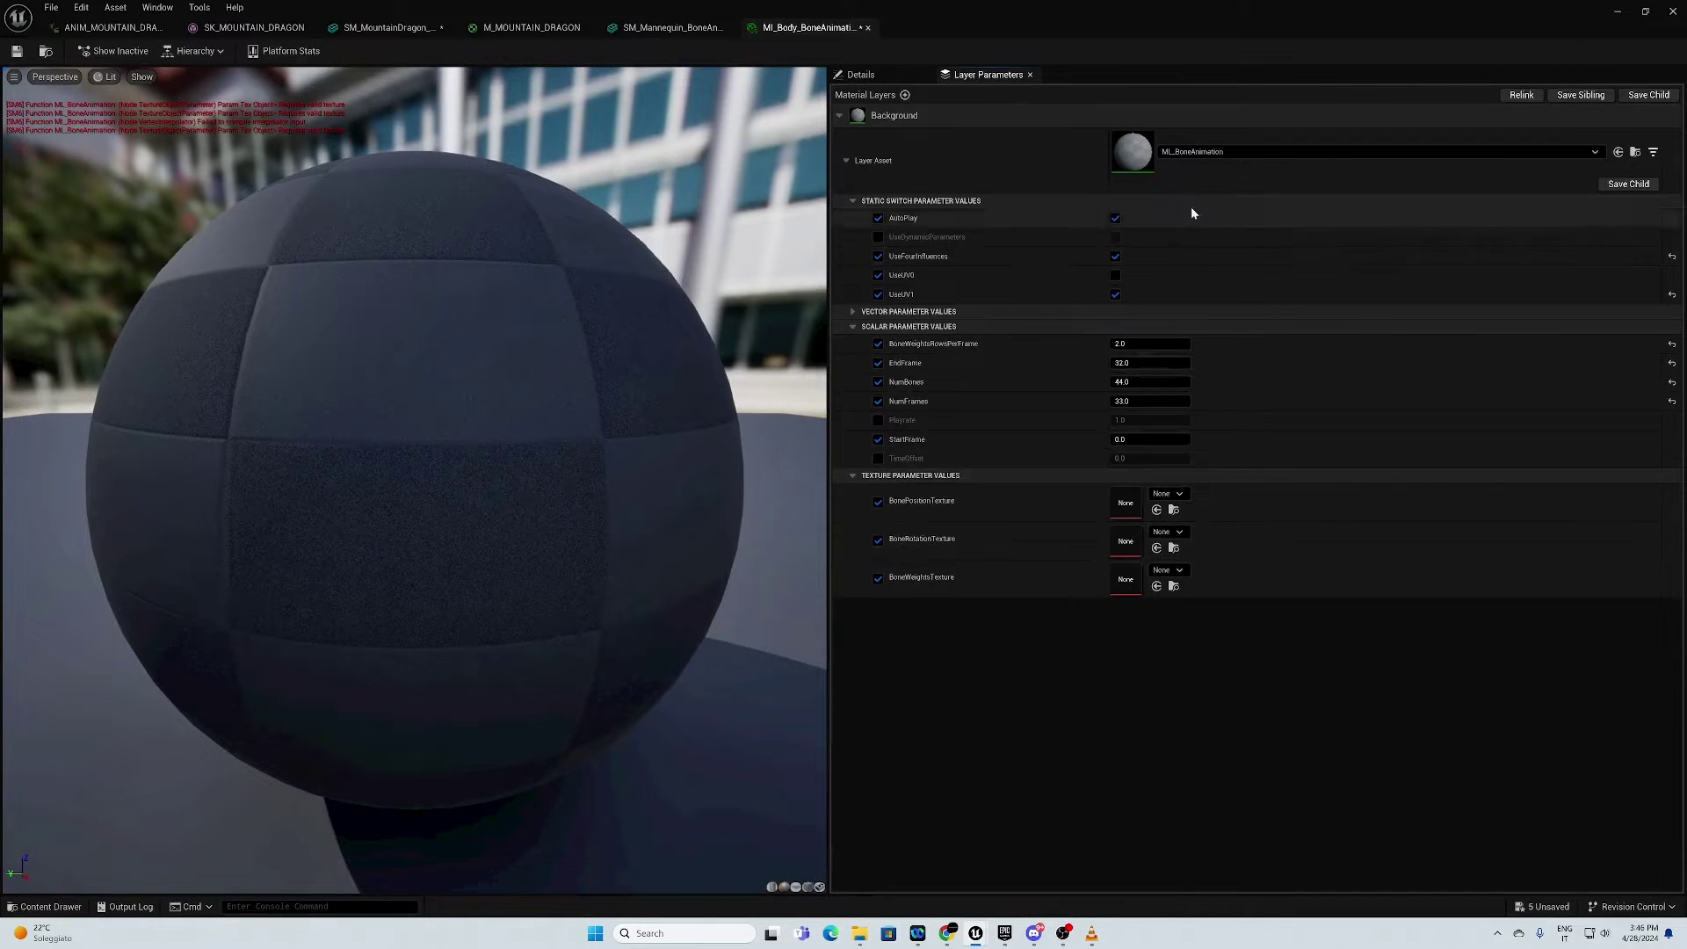
click(872, 77)
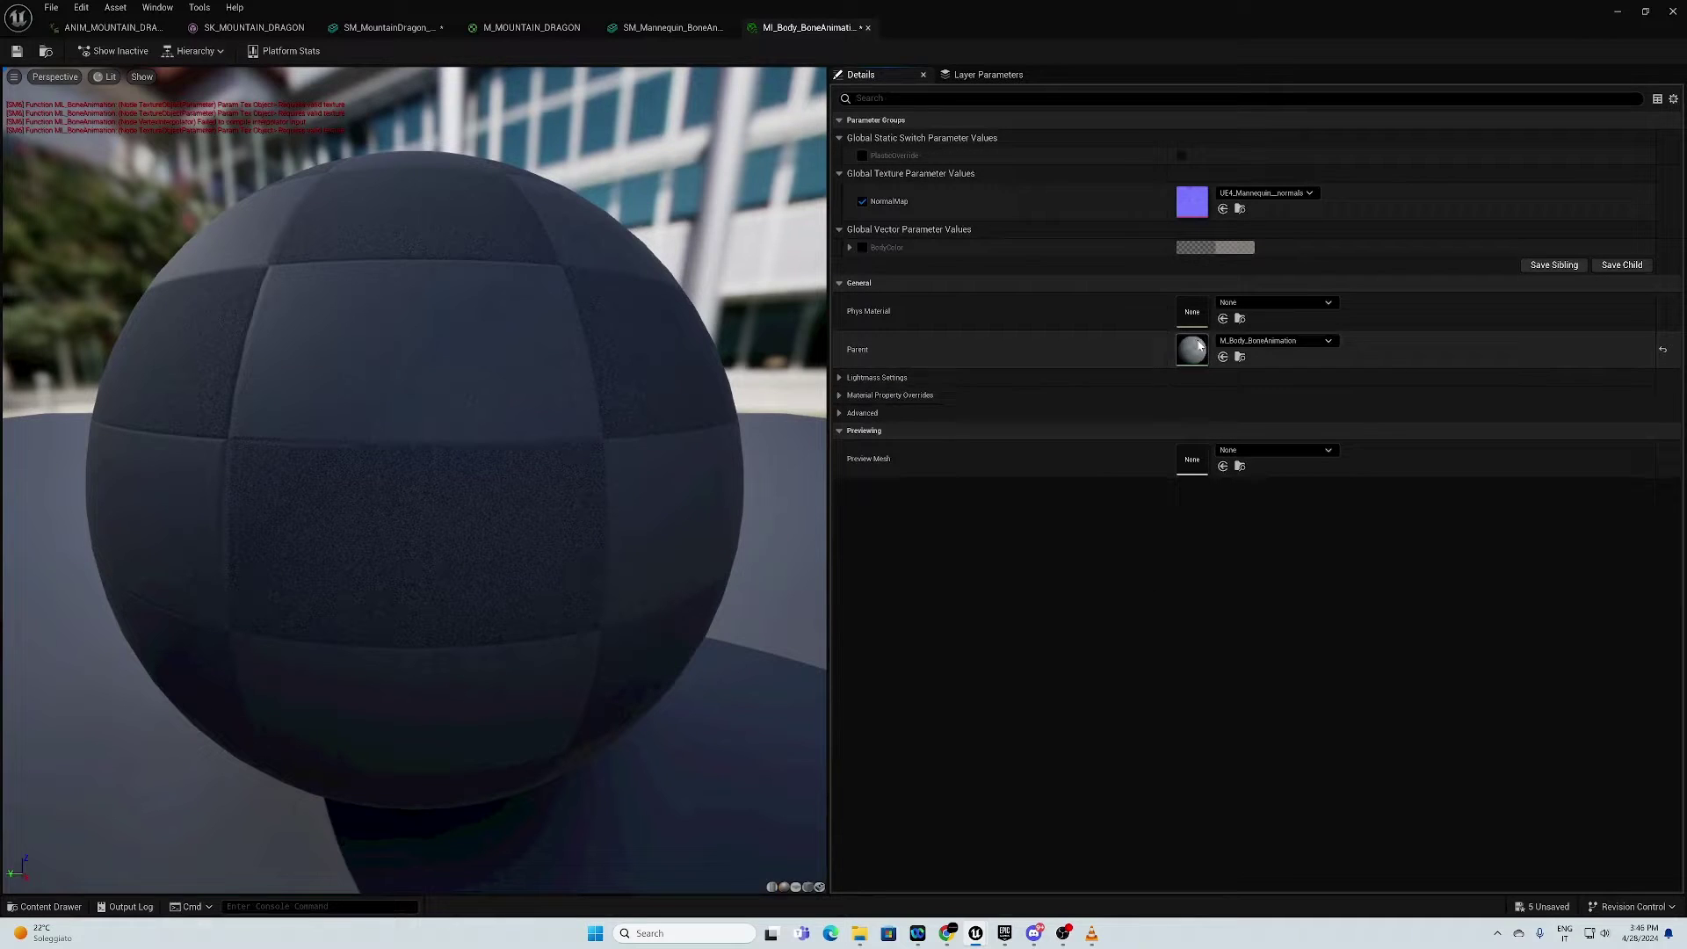
double_click(1193, 350)
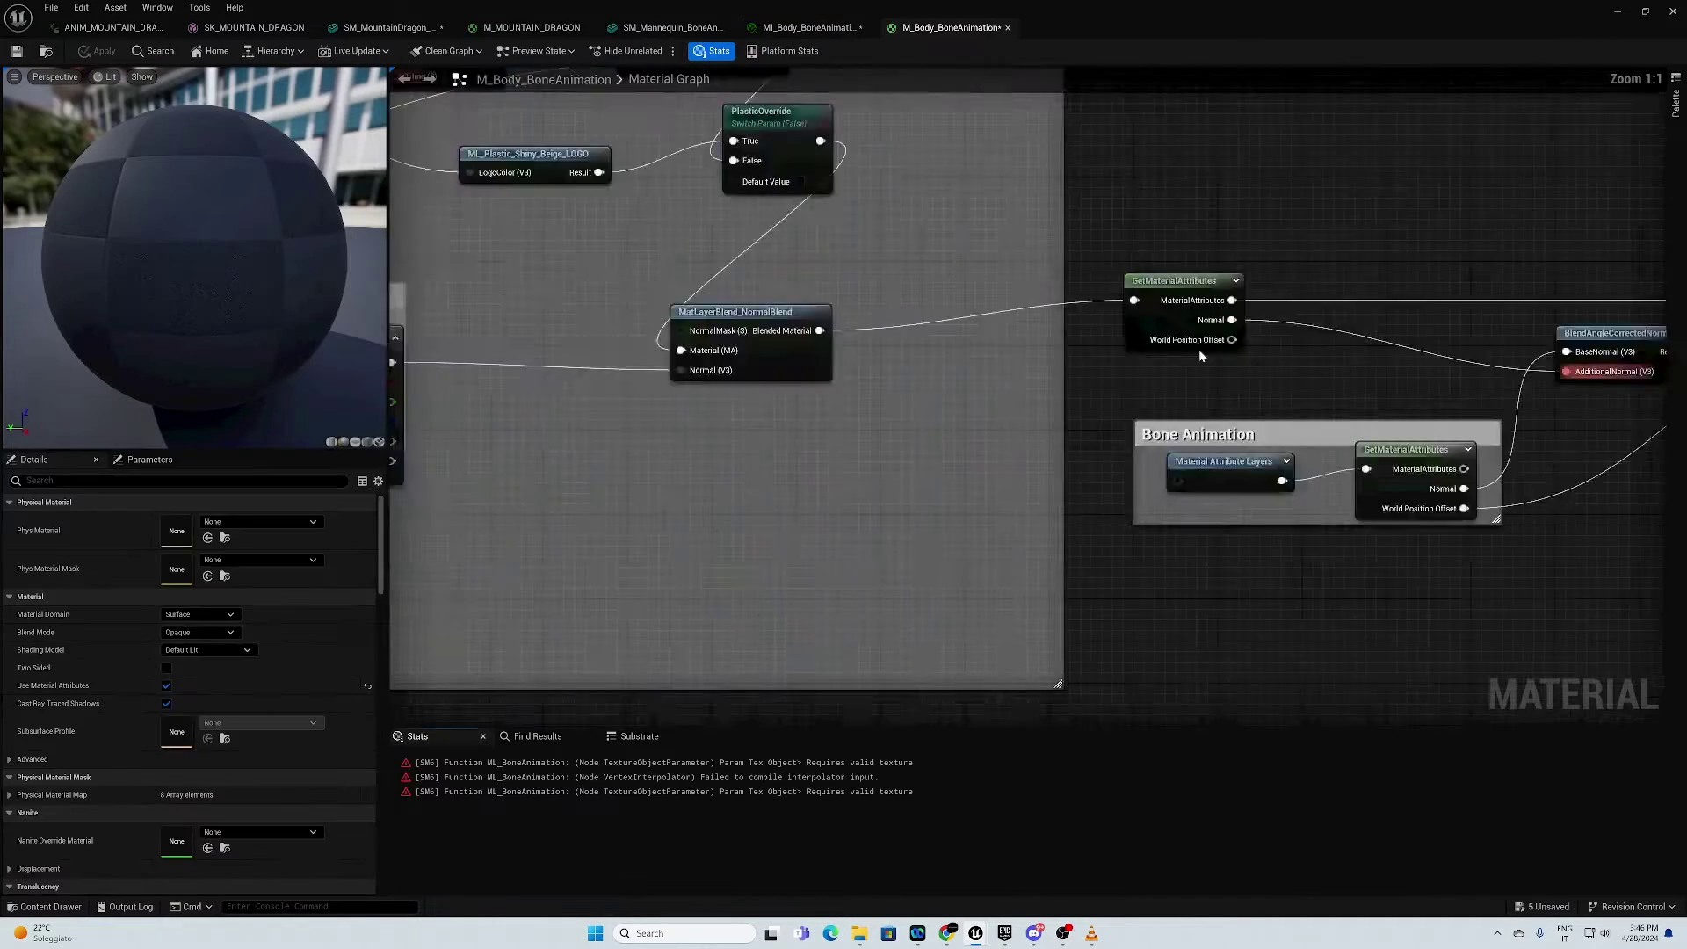
Step: Box-select the Bone Animation comment group and its attribute nodes
scroll(890, 566, down, 3)
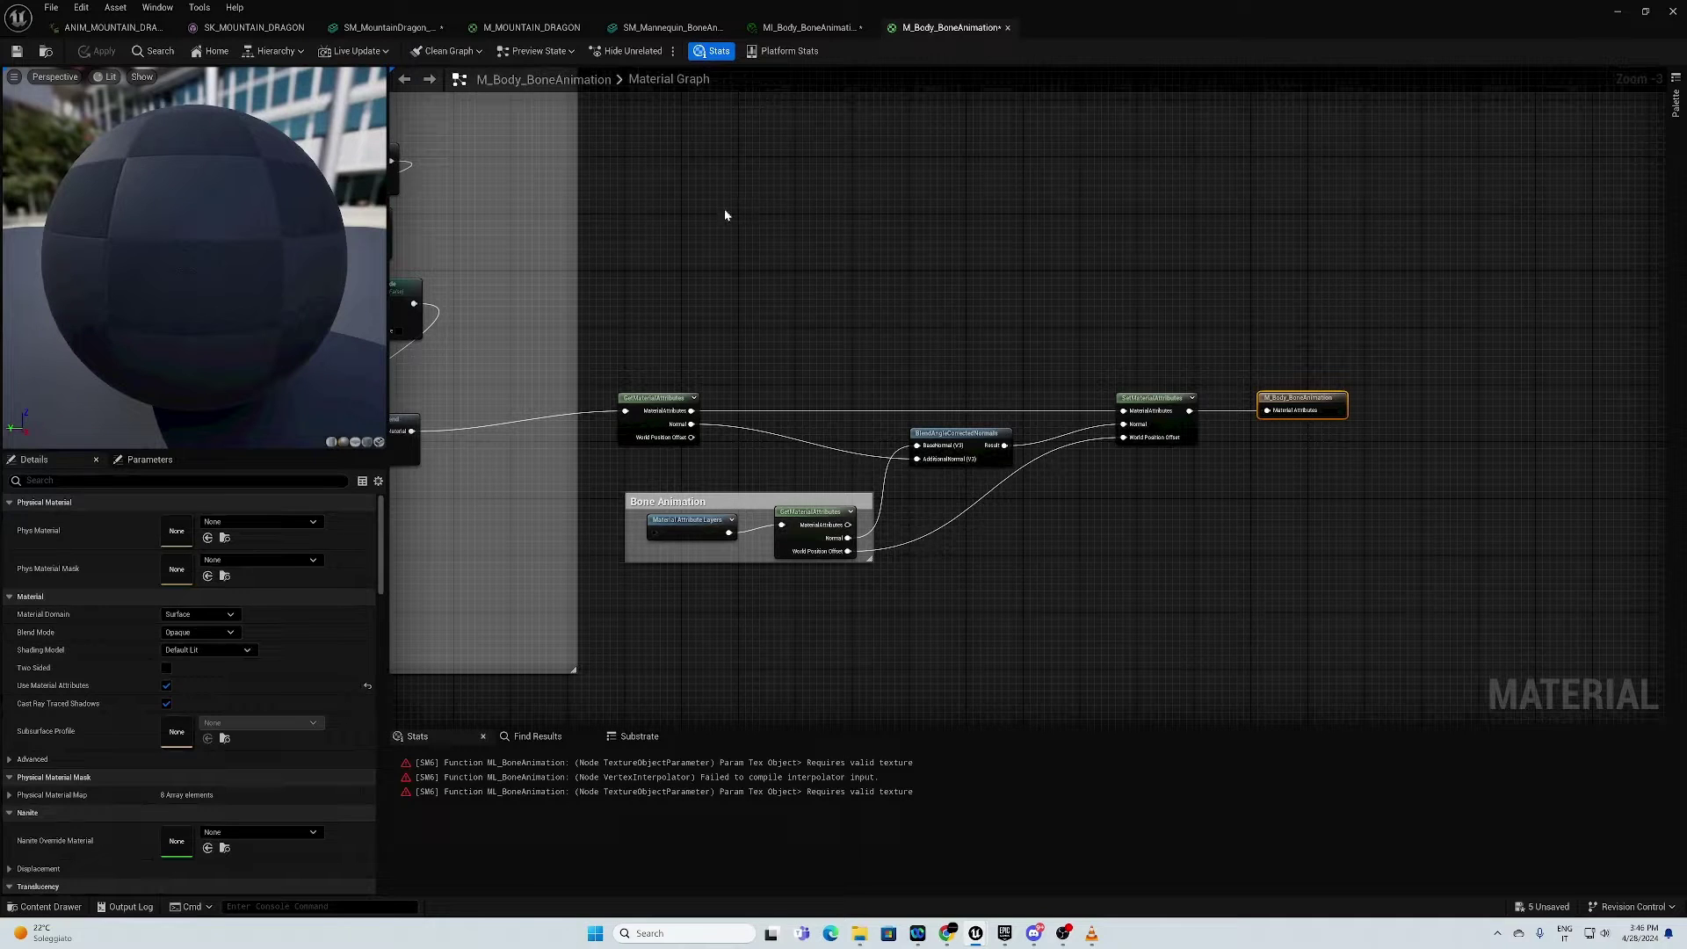
drag(620, 303, 1200, 631)
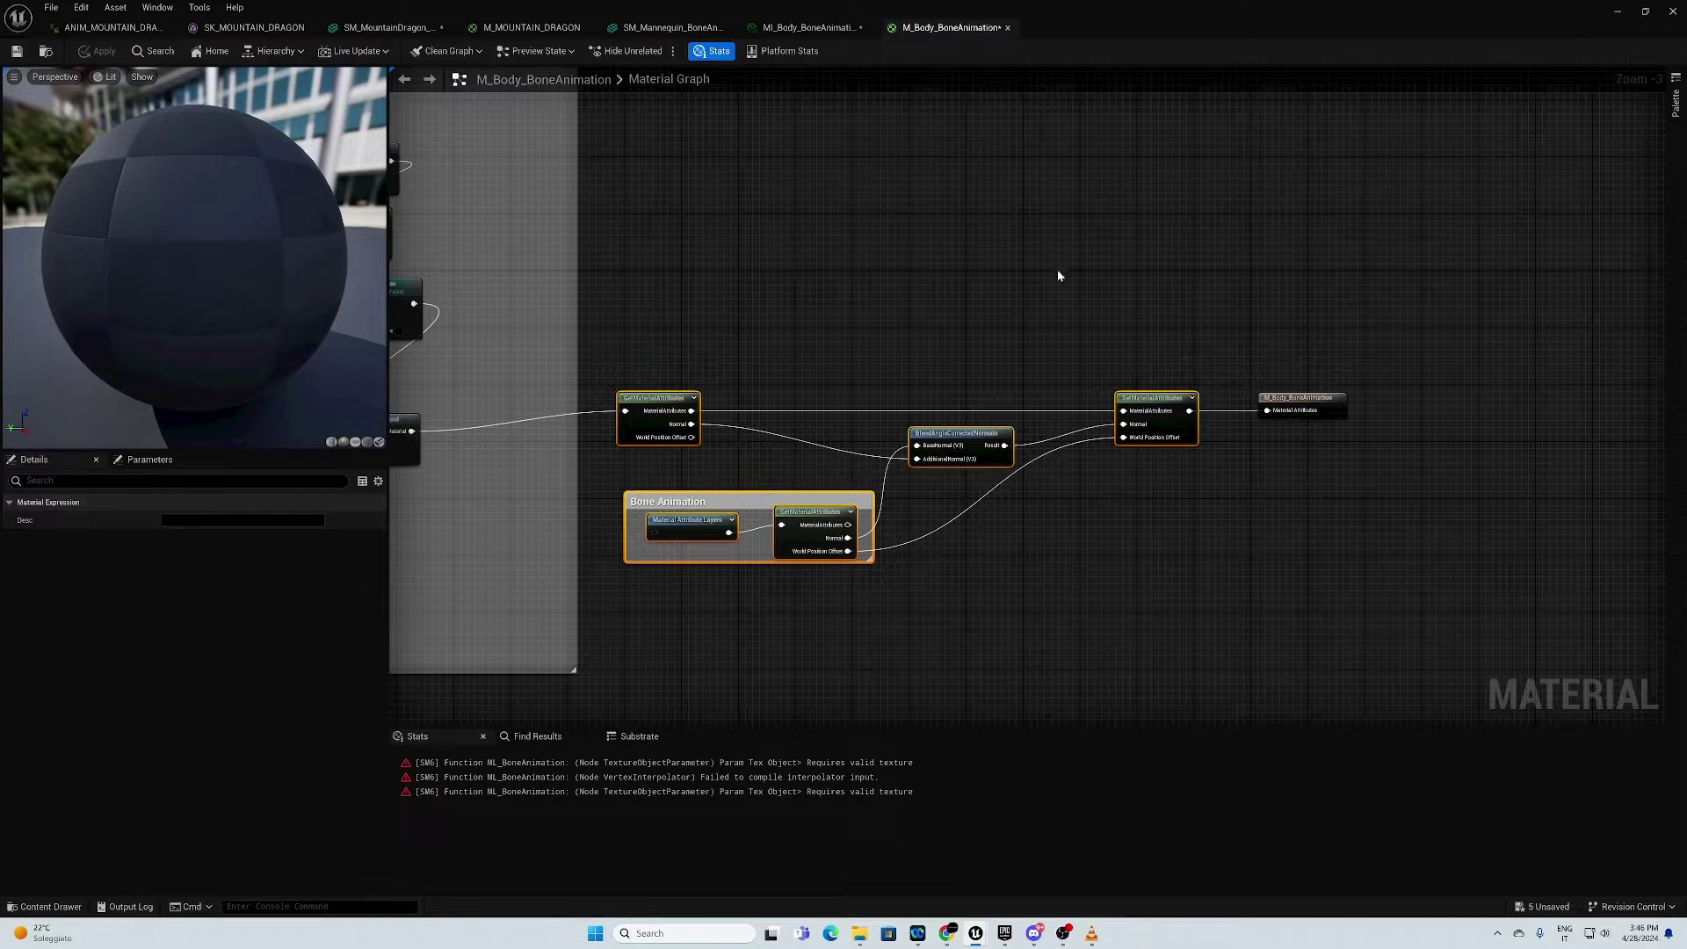
drag(697, 290, 1172, 625)
Step: Paste the copied Bone Animation nodes into the M_MOUNTAIN_DRAGON material graph
click(527, 27)
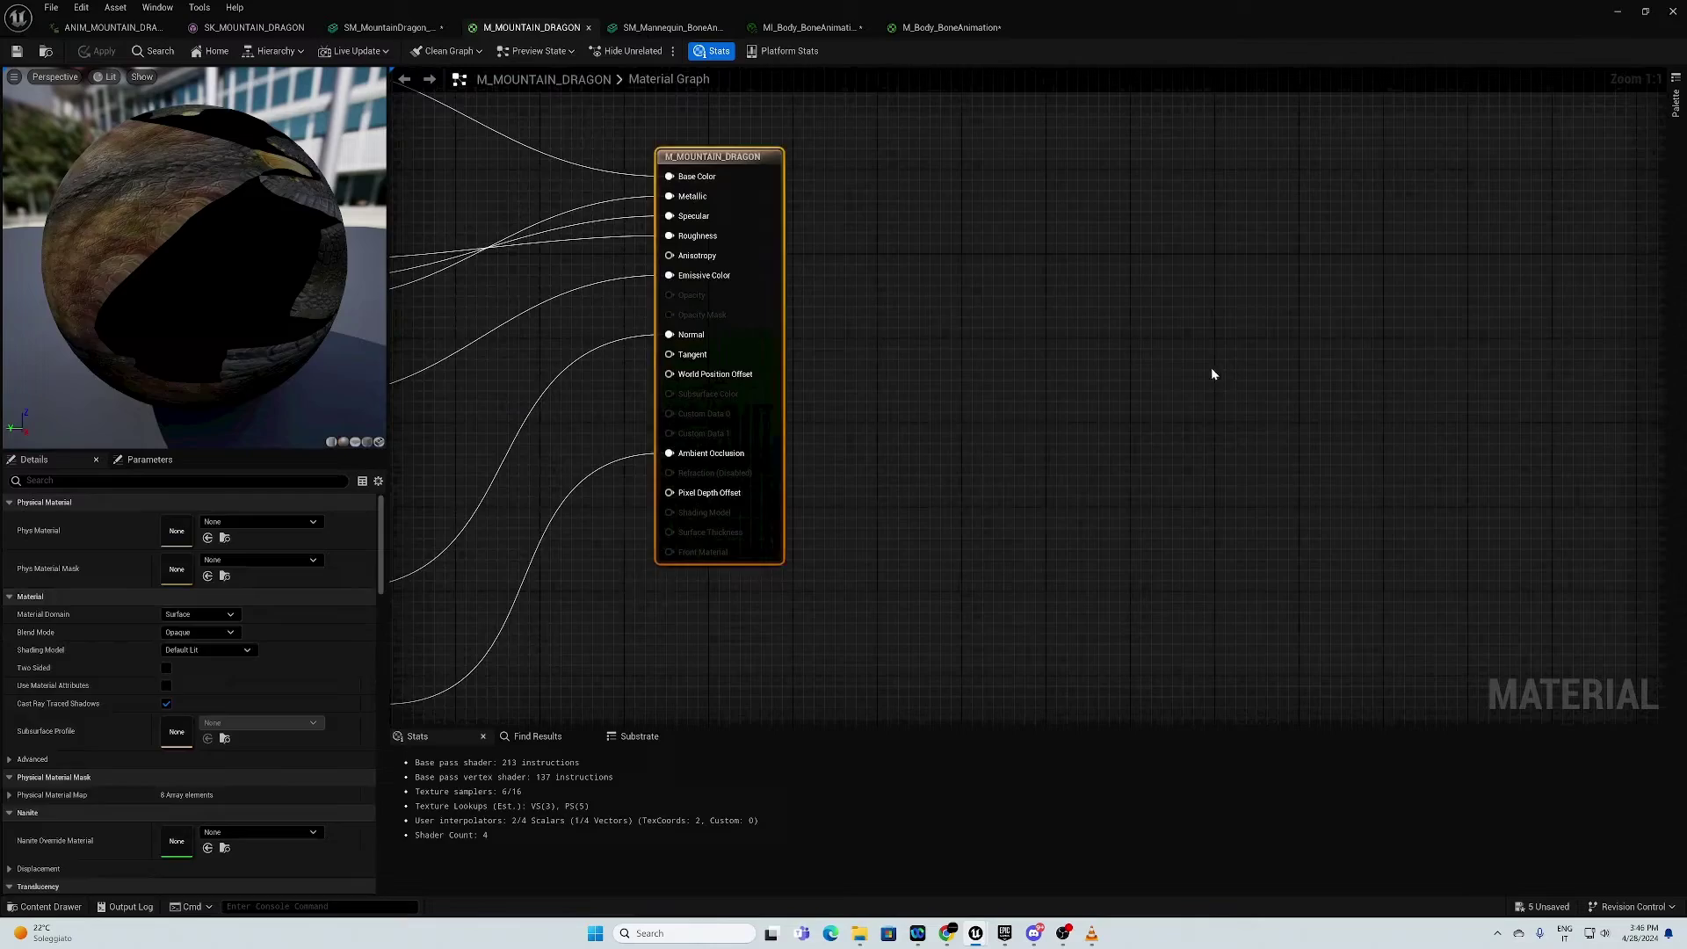
key(ctrl+v)
right_drag(527, 175, 734, 290)
scroll(559, 128, down, 3)
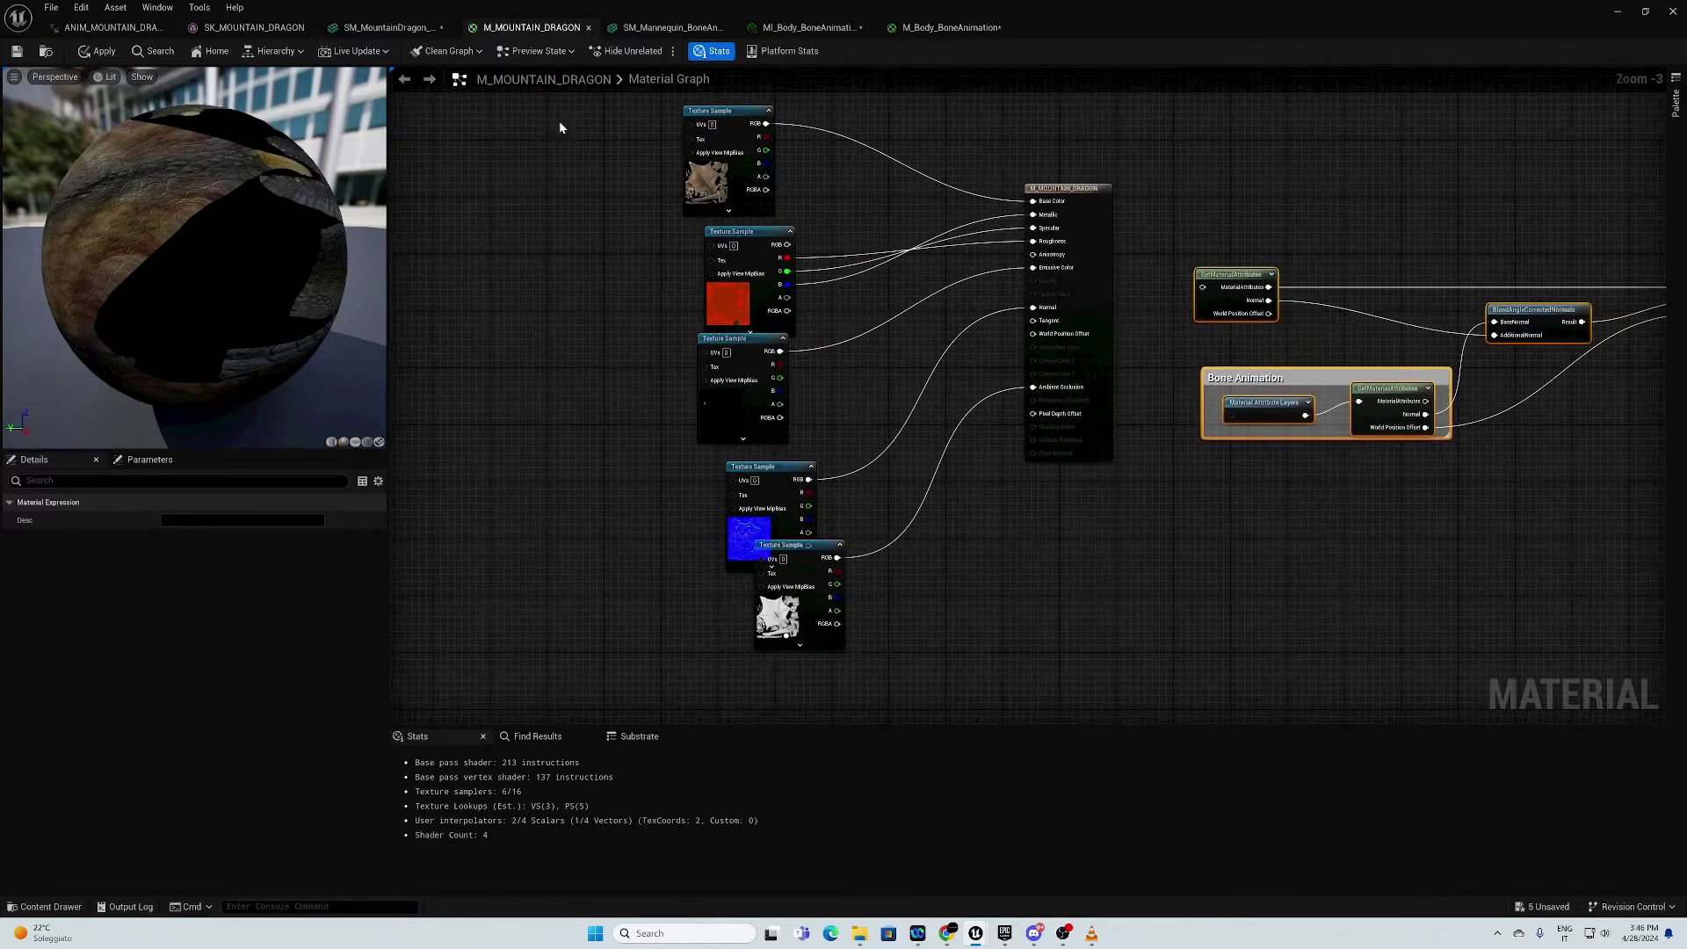
right_drag(962, 452, 716, 310)
right_drag(970, 193, 883, 248)
right_drag(531, 261, 726, 245)
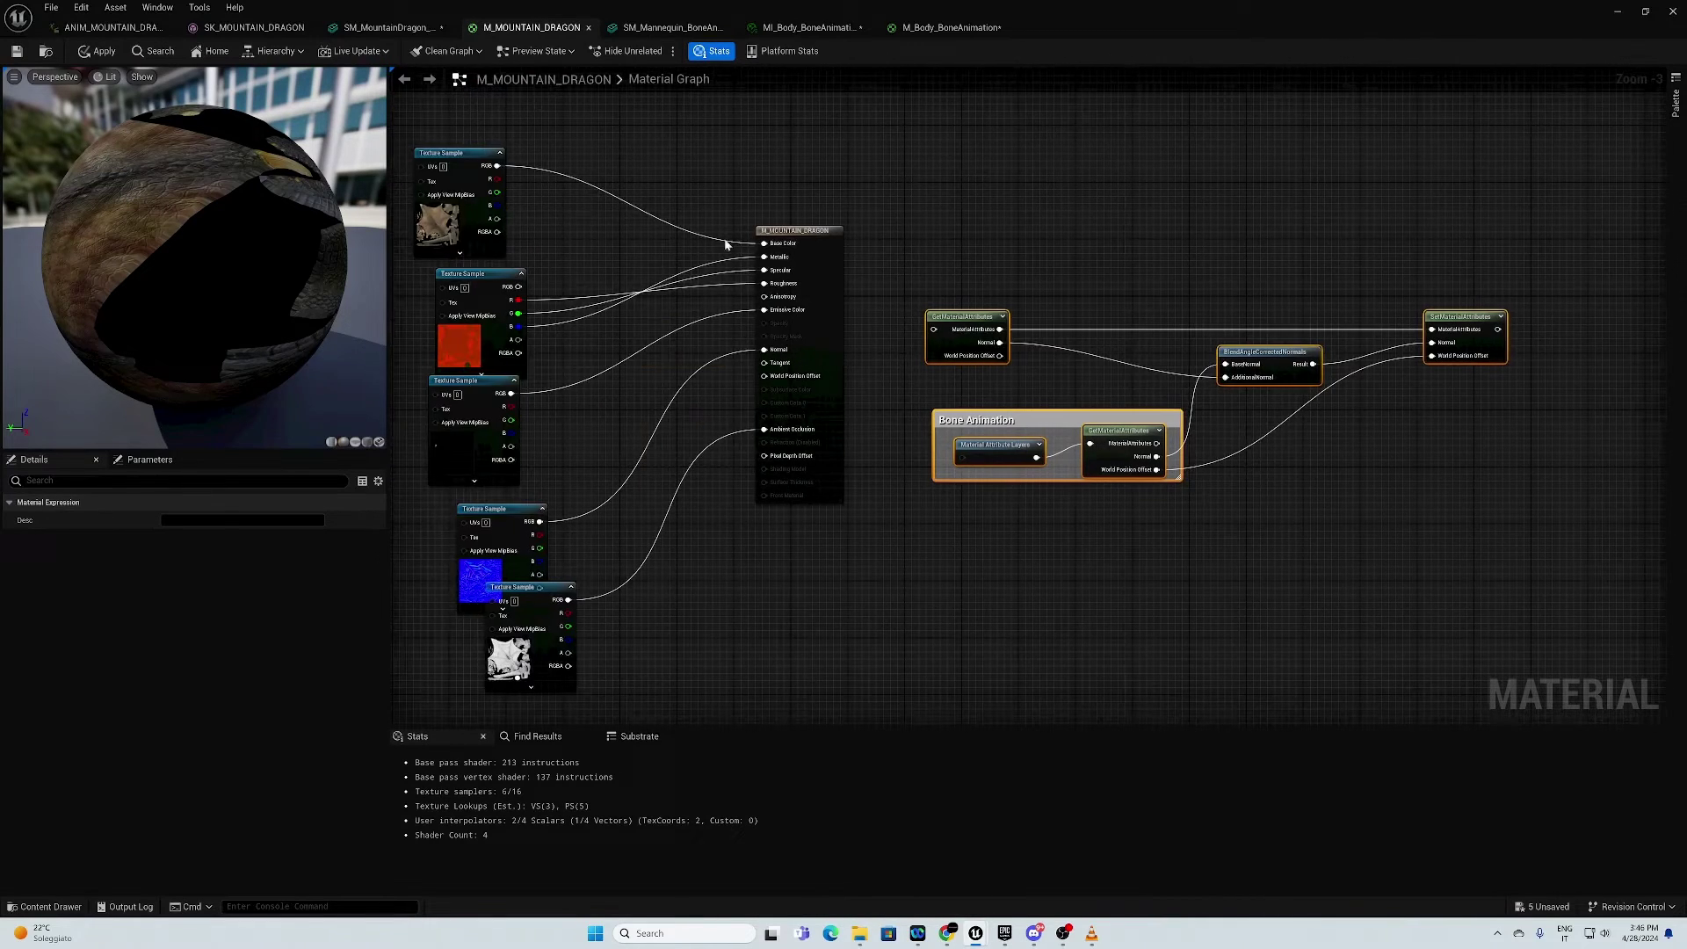
Step: Add a MakeMaterialAttributes node next to the M_MOUNTAIN_DRAGON result node
click(804, 233)
right_click(771, 172)
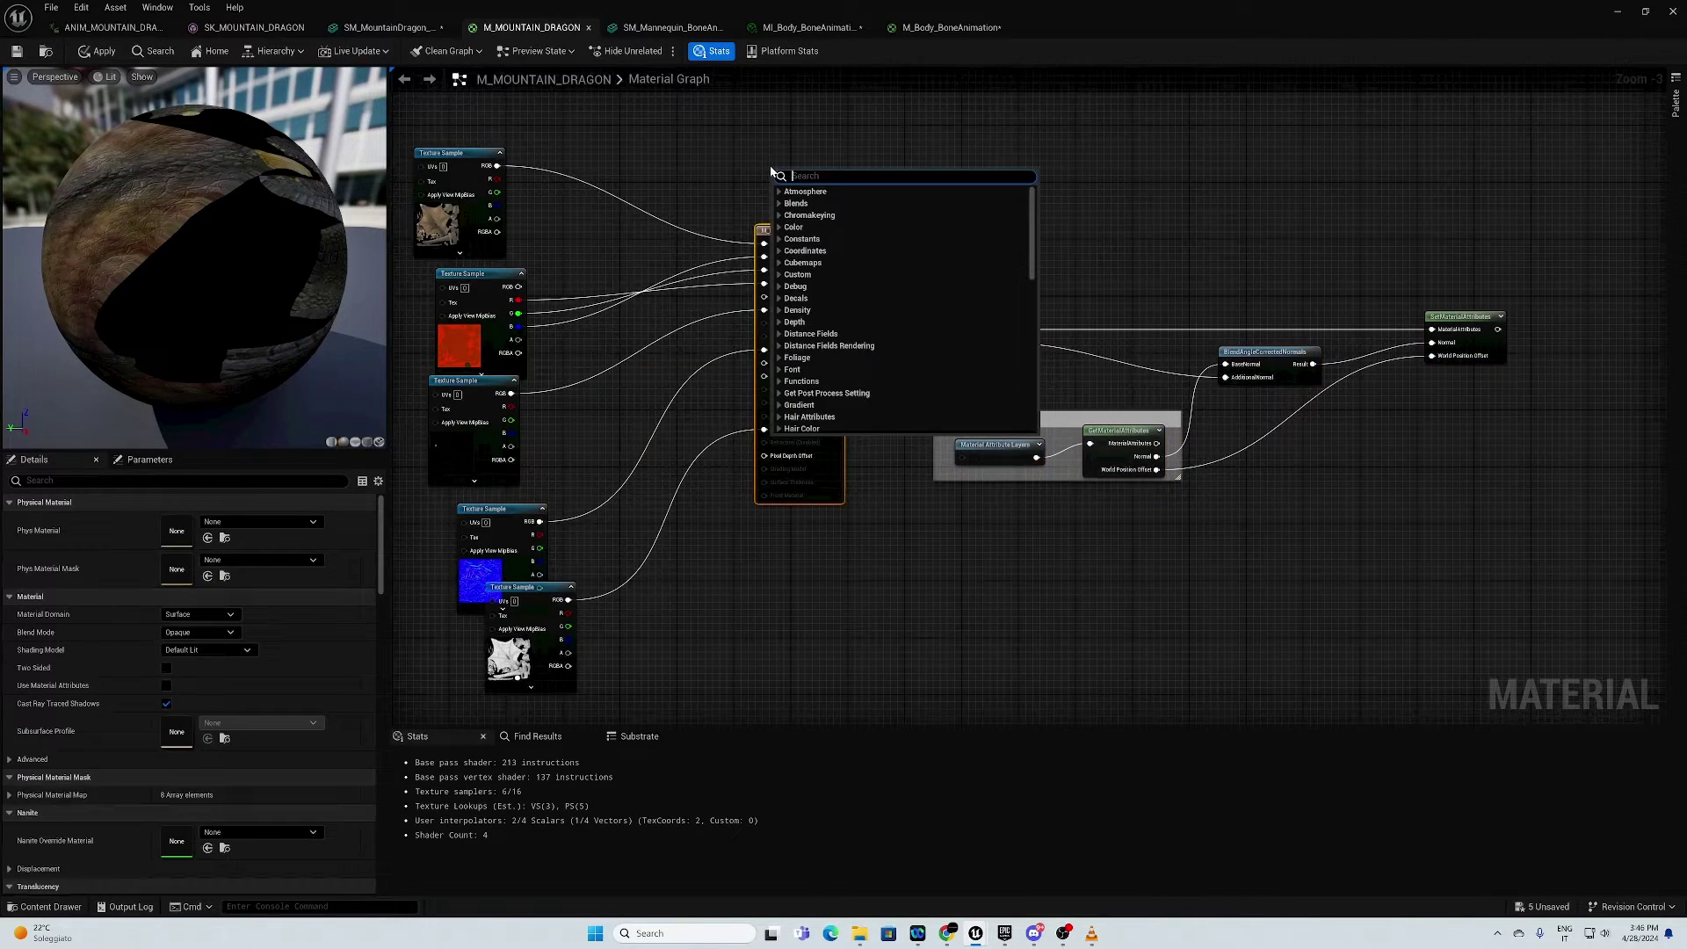
text(attribute)
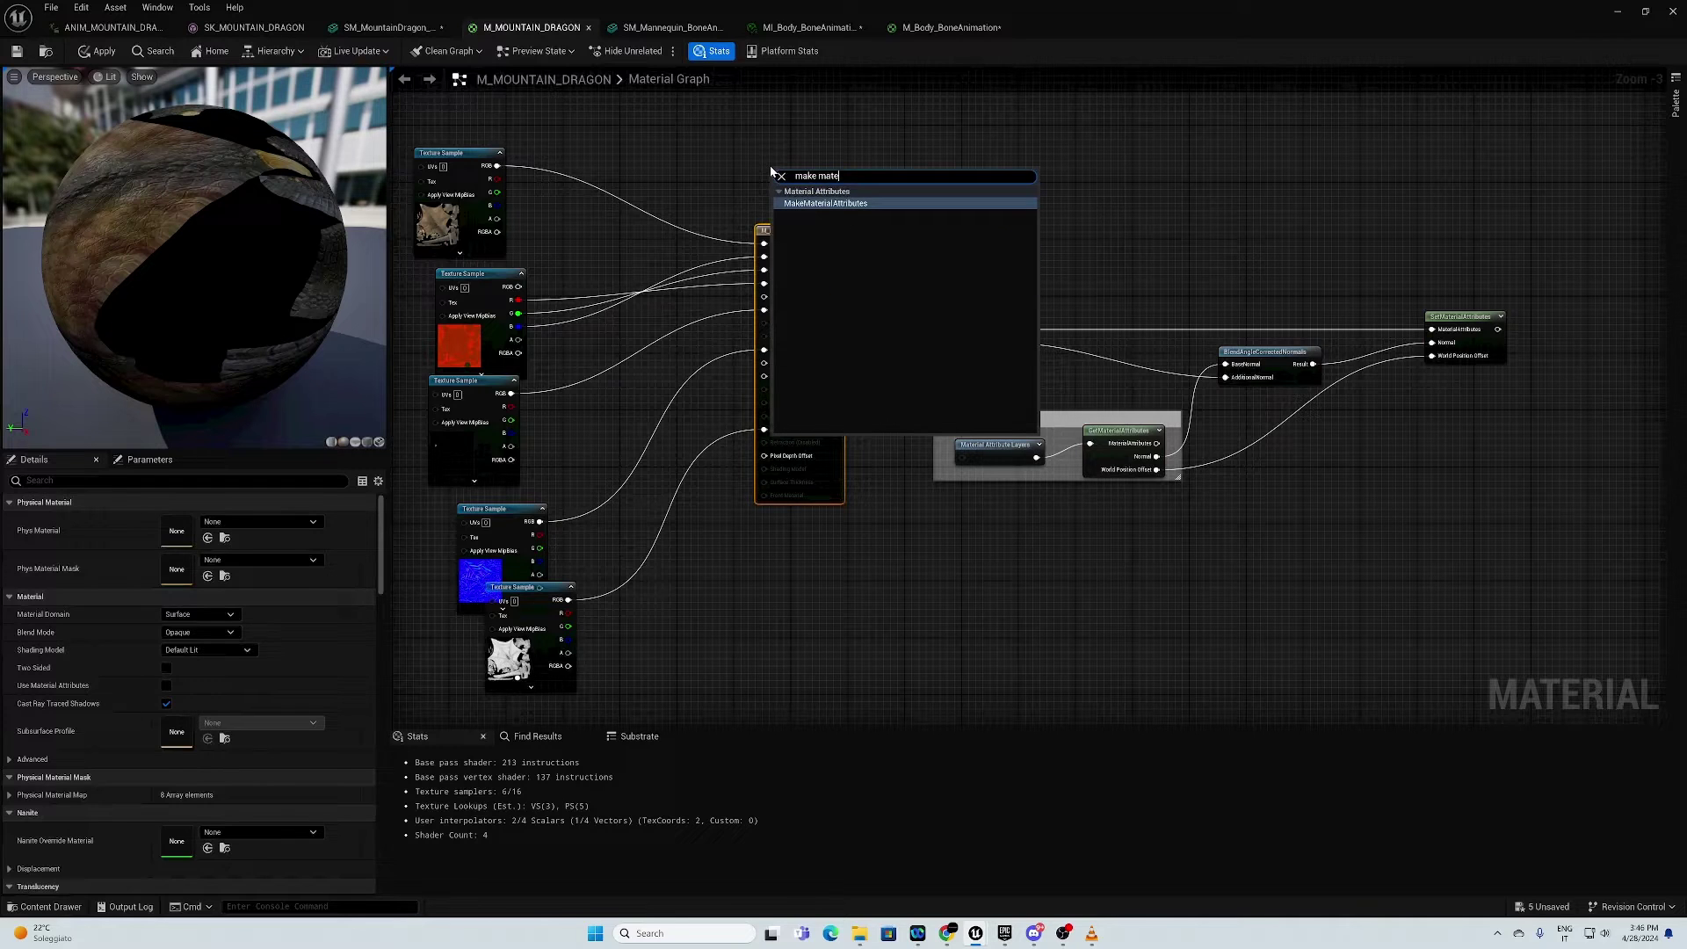
key(Escape)
drag(794, 180, 859, 123)
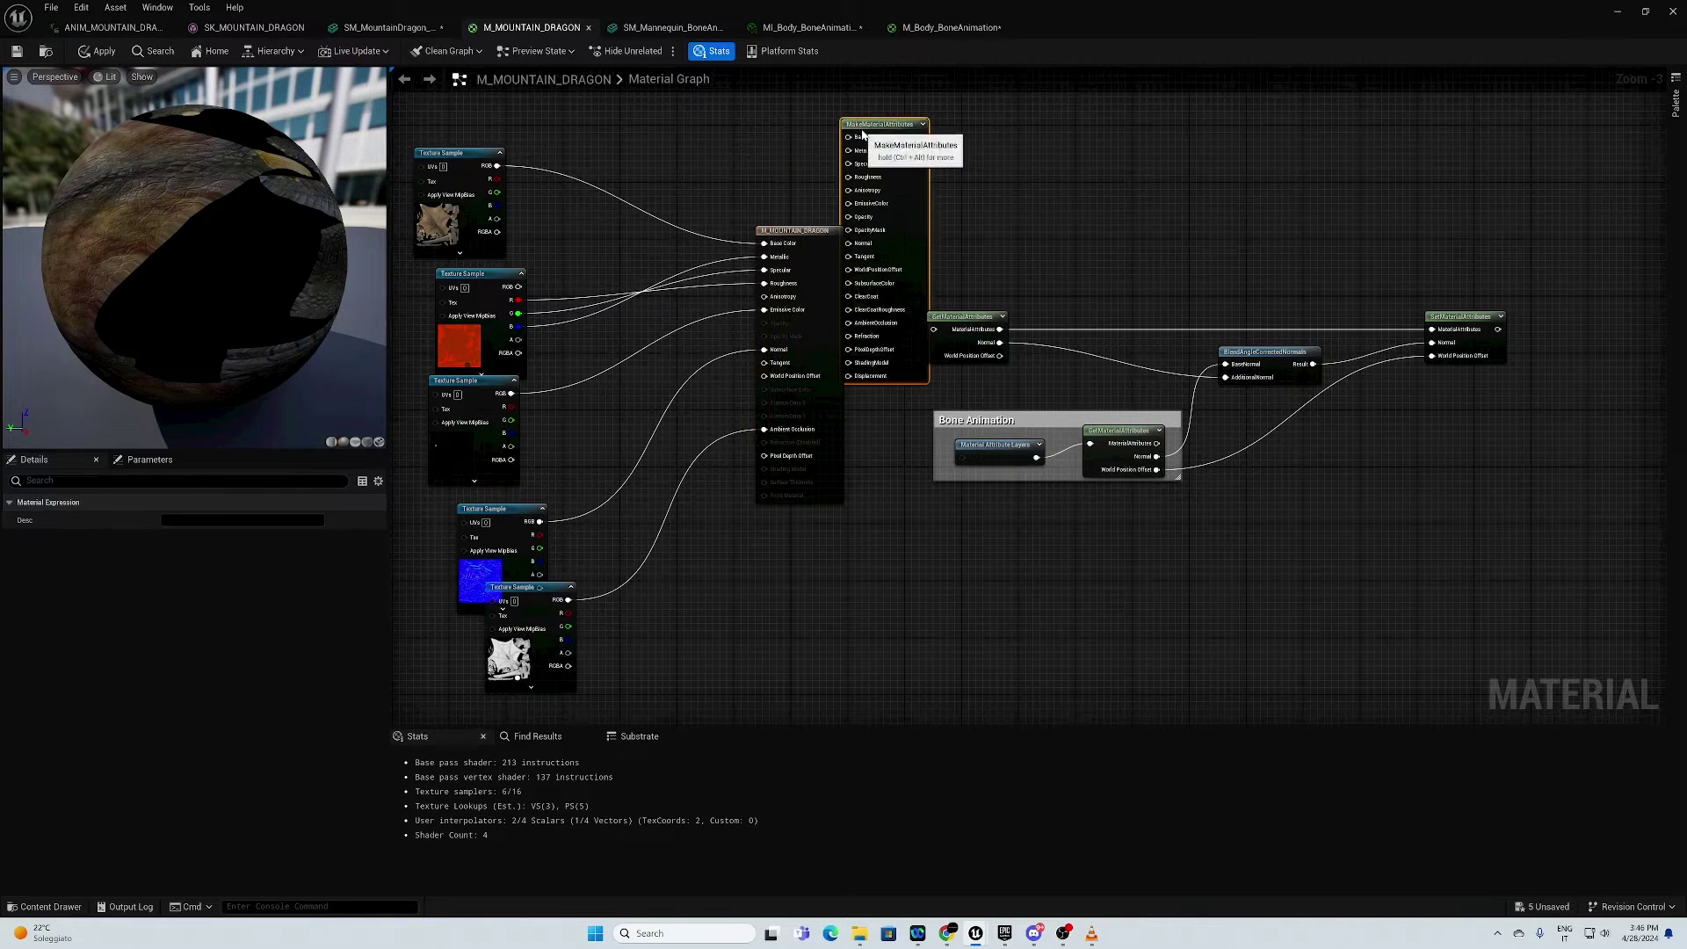
right_drag(580, 134, 662, 192)
Step: Wire the texture samples into BaseColor, Roughness, Metallic, EmissiveColor, Normal and AmbientOcclusion
drag(579, 222, 931, 194)
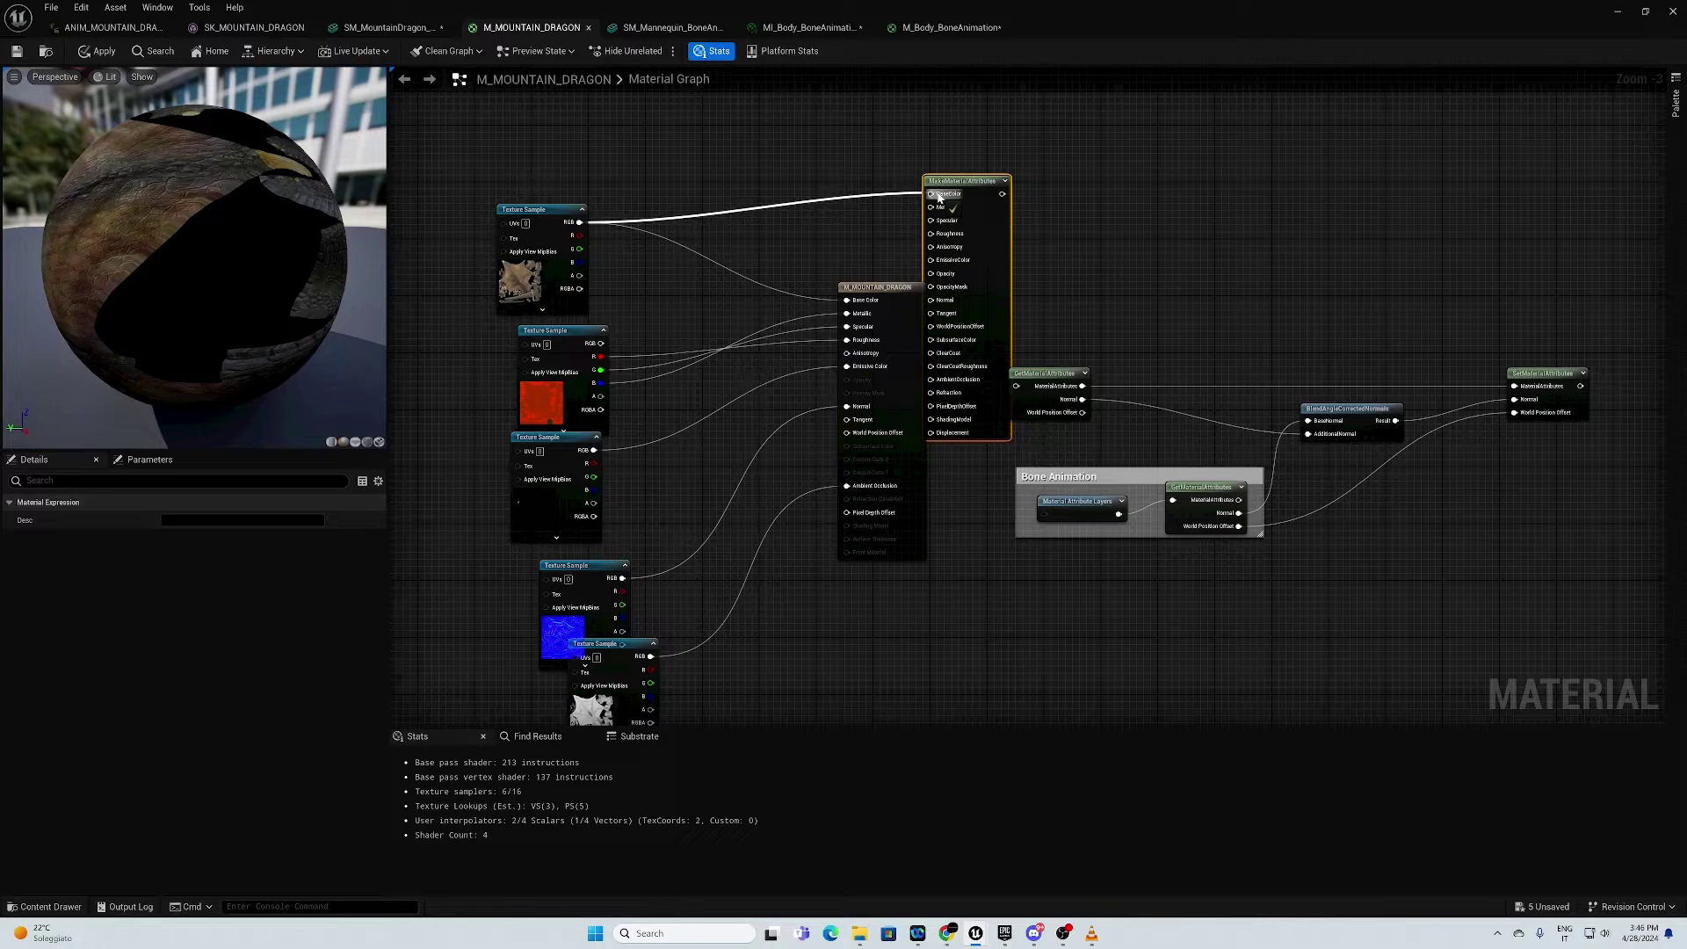
right_drag(659, 336, 651, 397)
scroll(659, 336, up, 3)
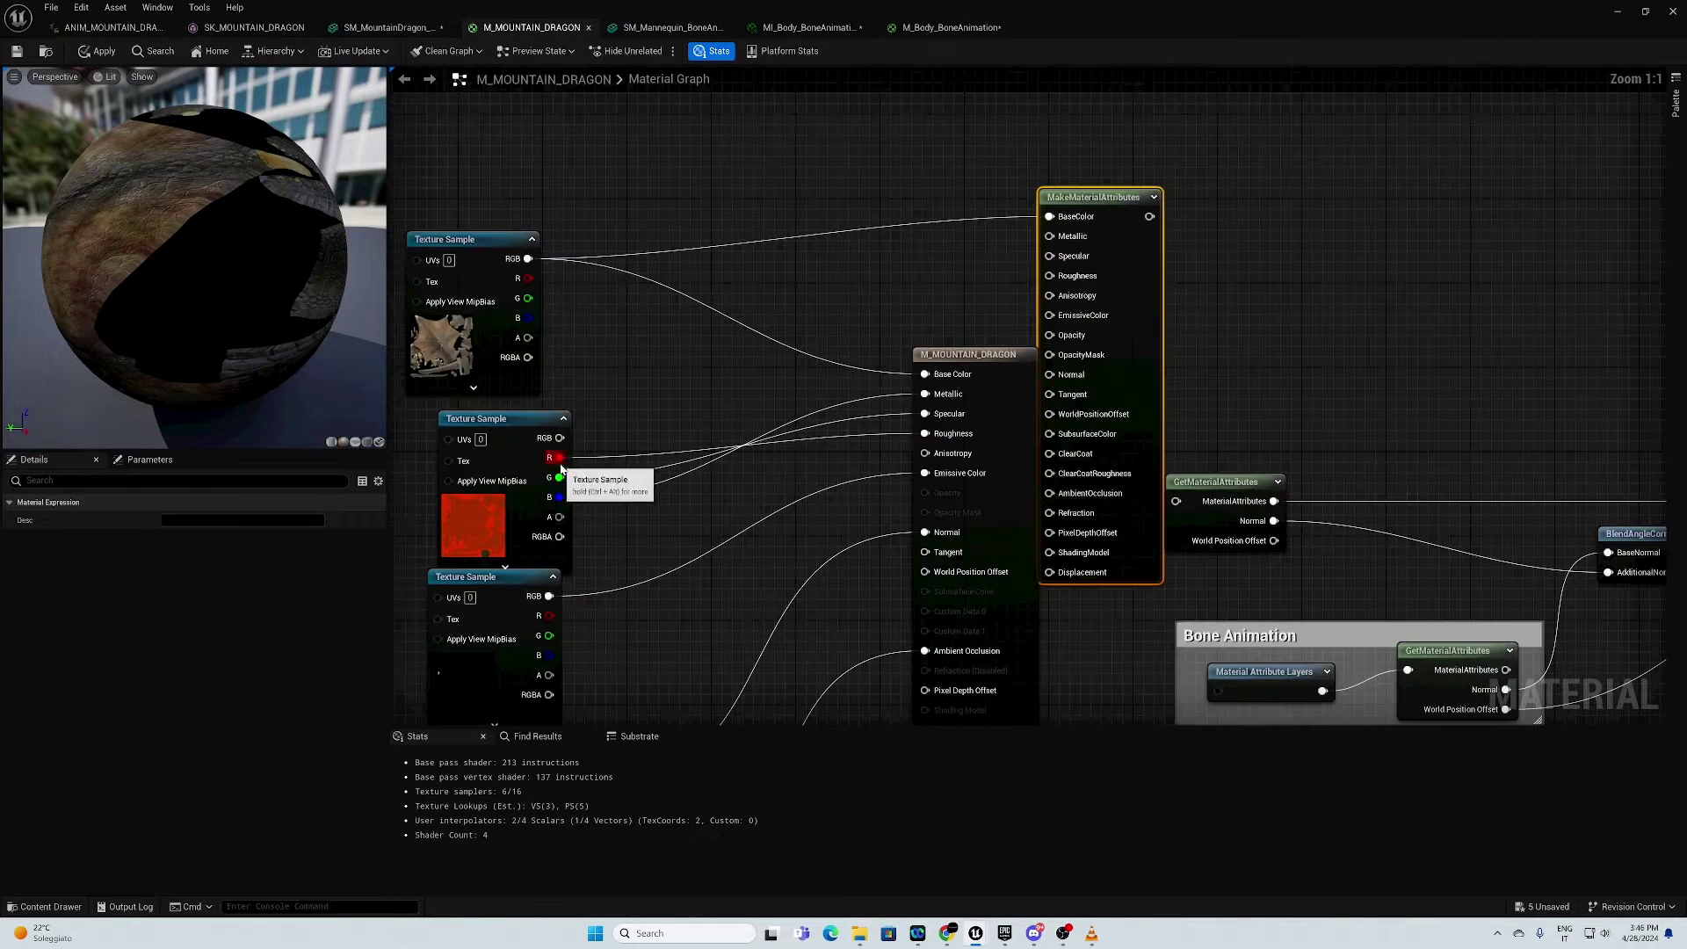
drag(559, 458, 1047, 259)
drag(560, 497, 1050, 236)
right_drag(598, 634, 614, 472)
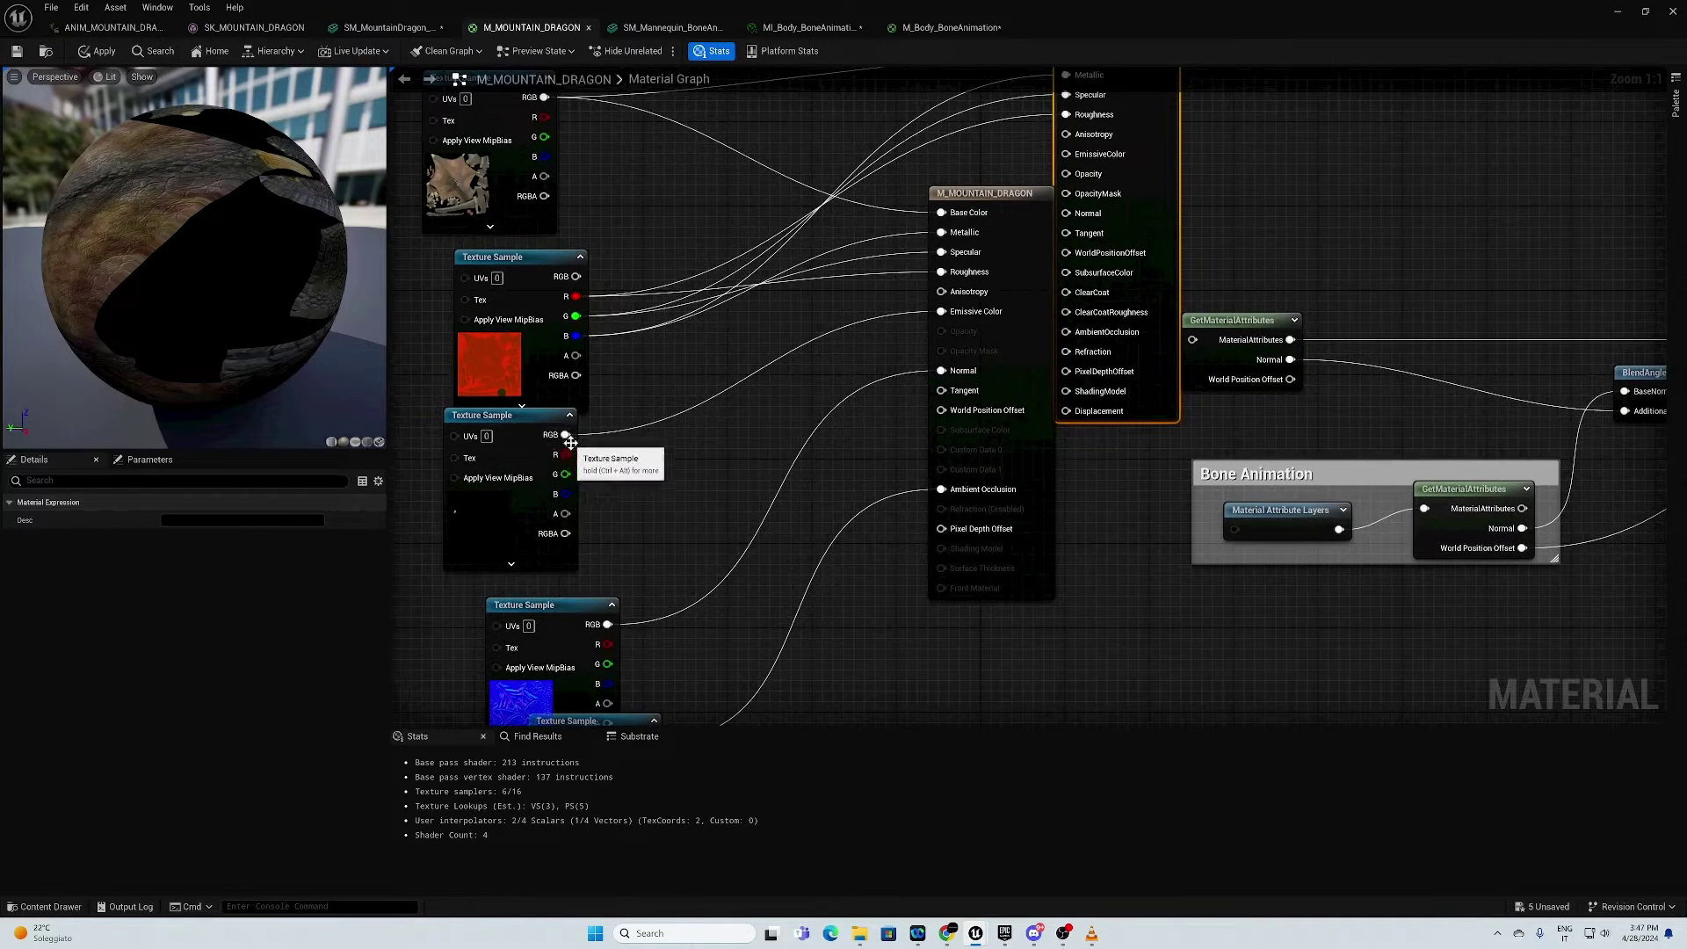
drag(565, 434, 1065, 164)
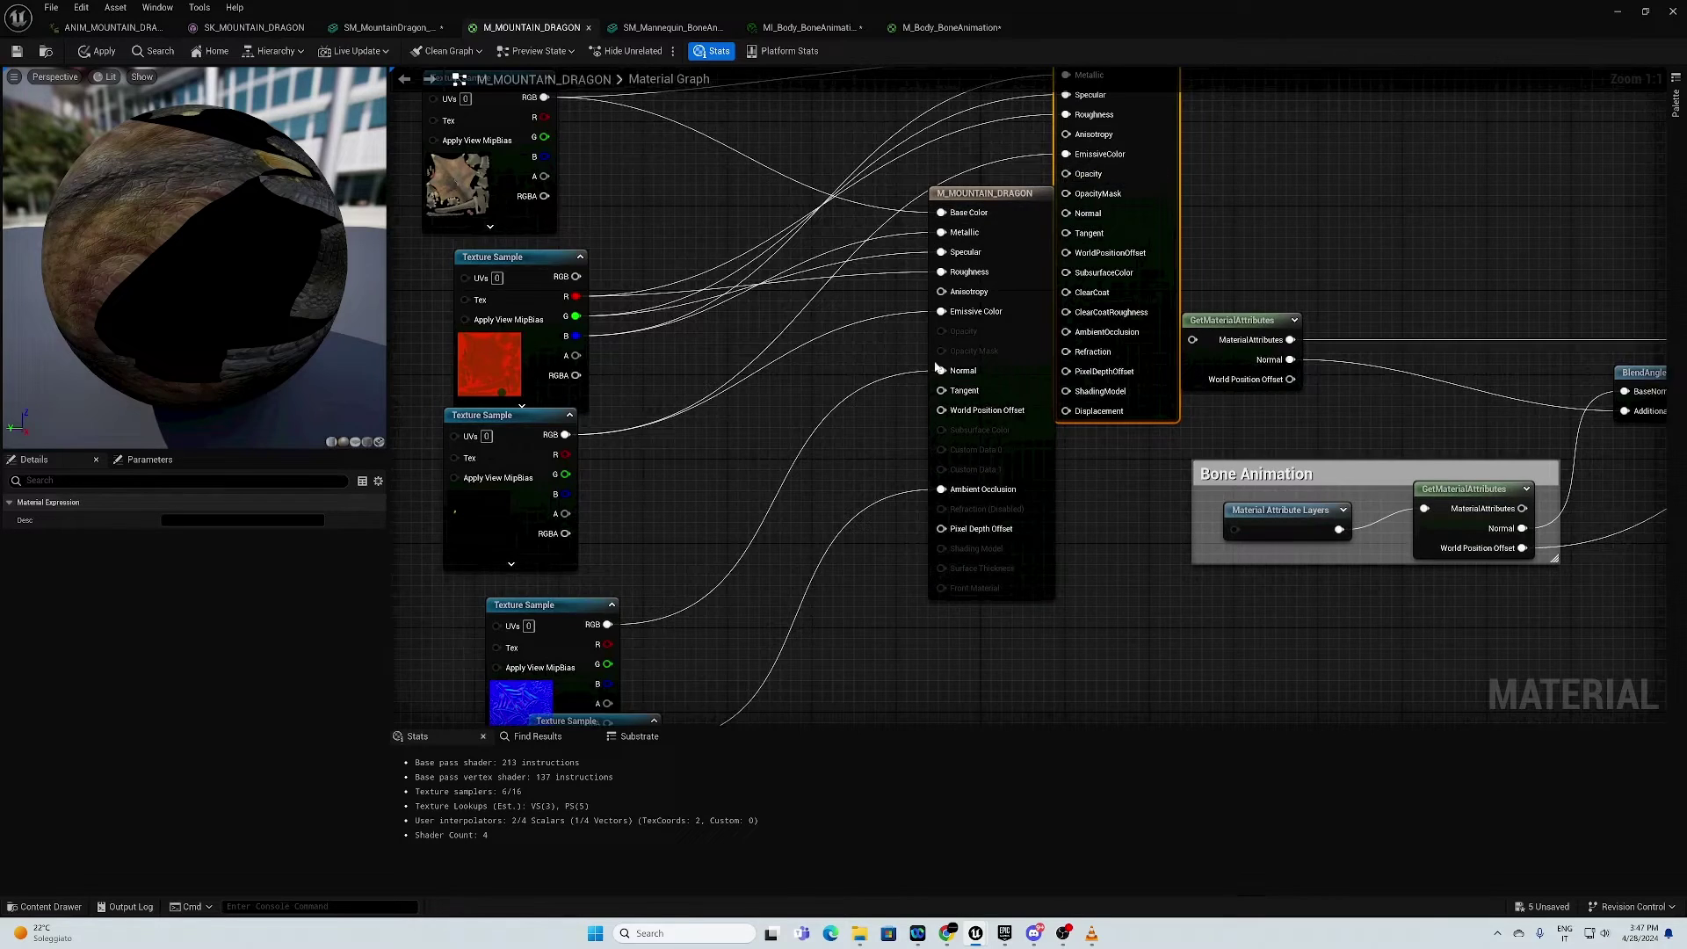
mouse_move(615, 629)
right_down()
mouse_move(533, 575)
mouse_move(642, 568)
mouse_move(635, 602)
right_up()
drag(634, 602, 1067, 207)
right_drag(854, 514, 866, 432)
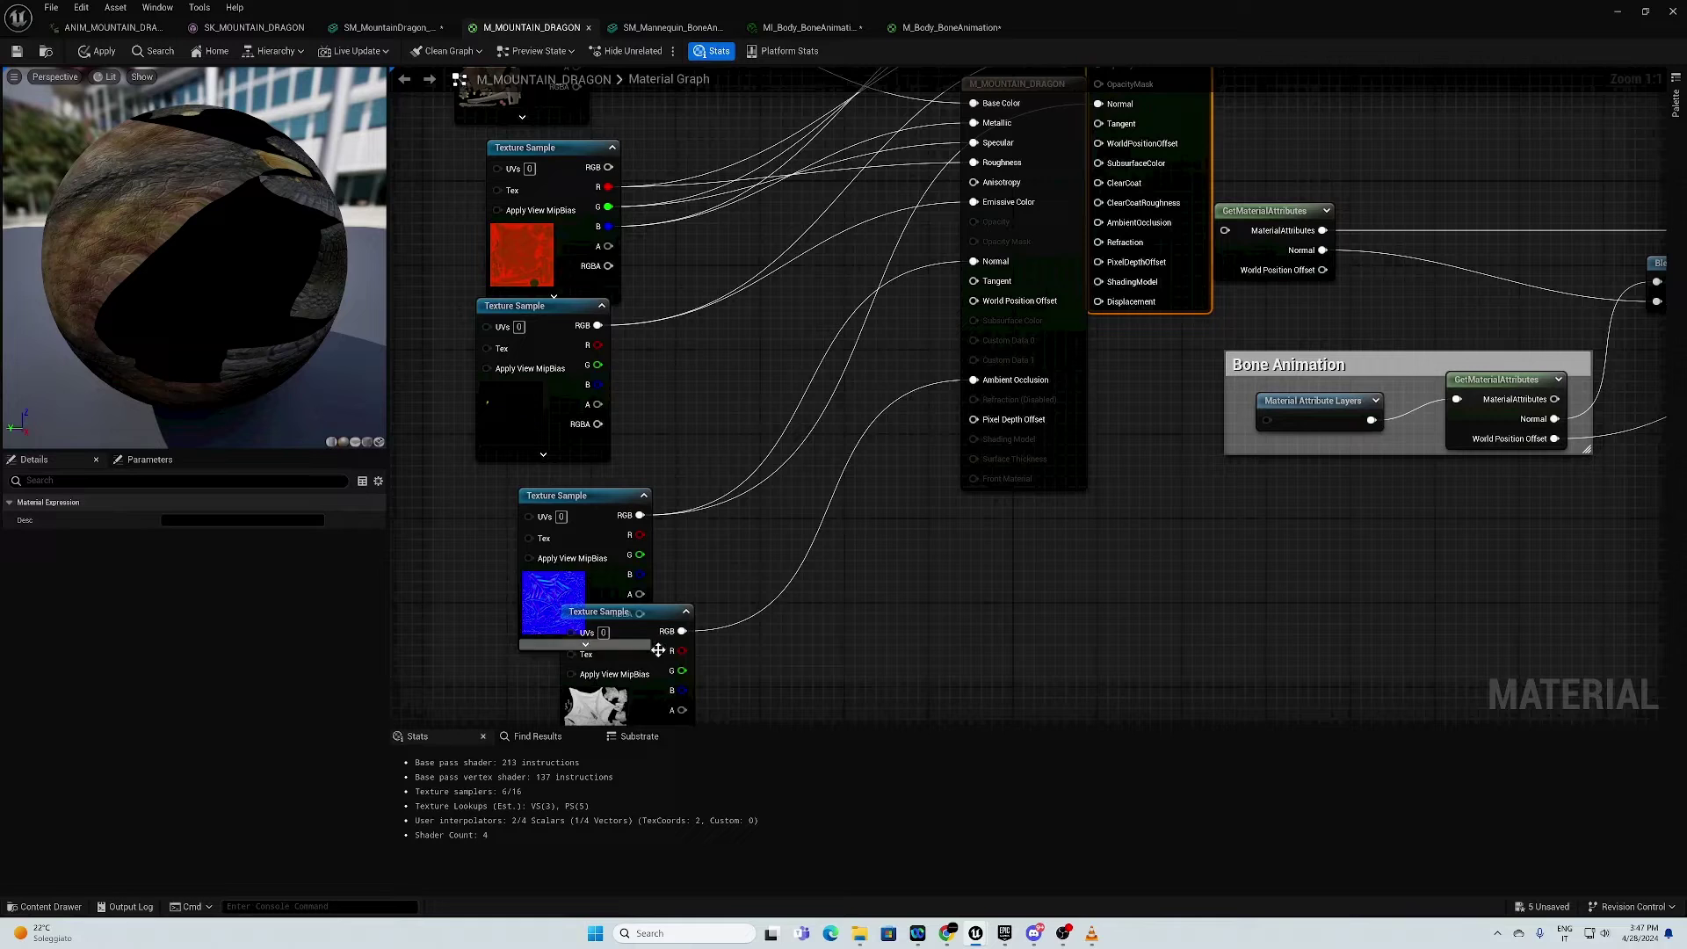
drag(682, 650, 1099, 222)
right_drag(881, 196, 729, 382)
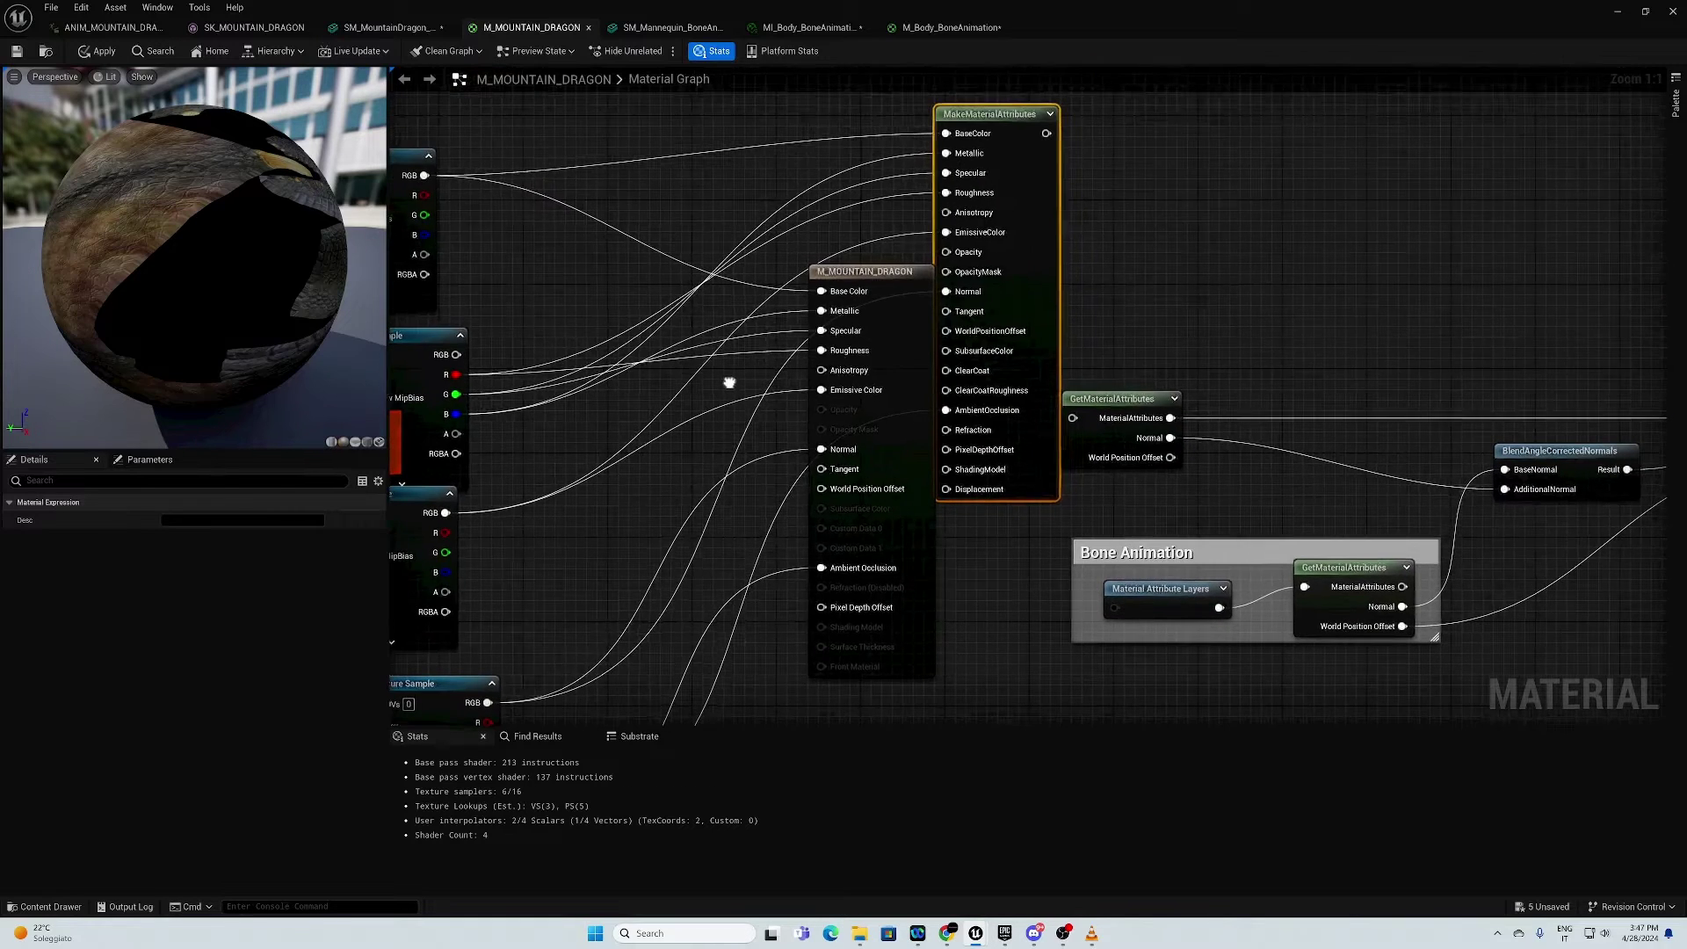
click(922, 298)
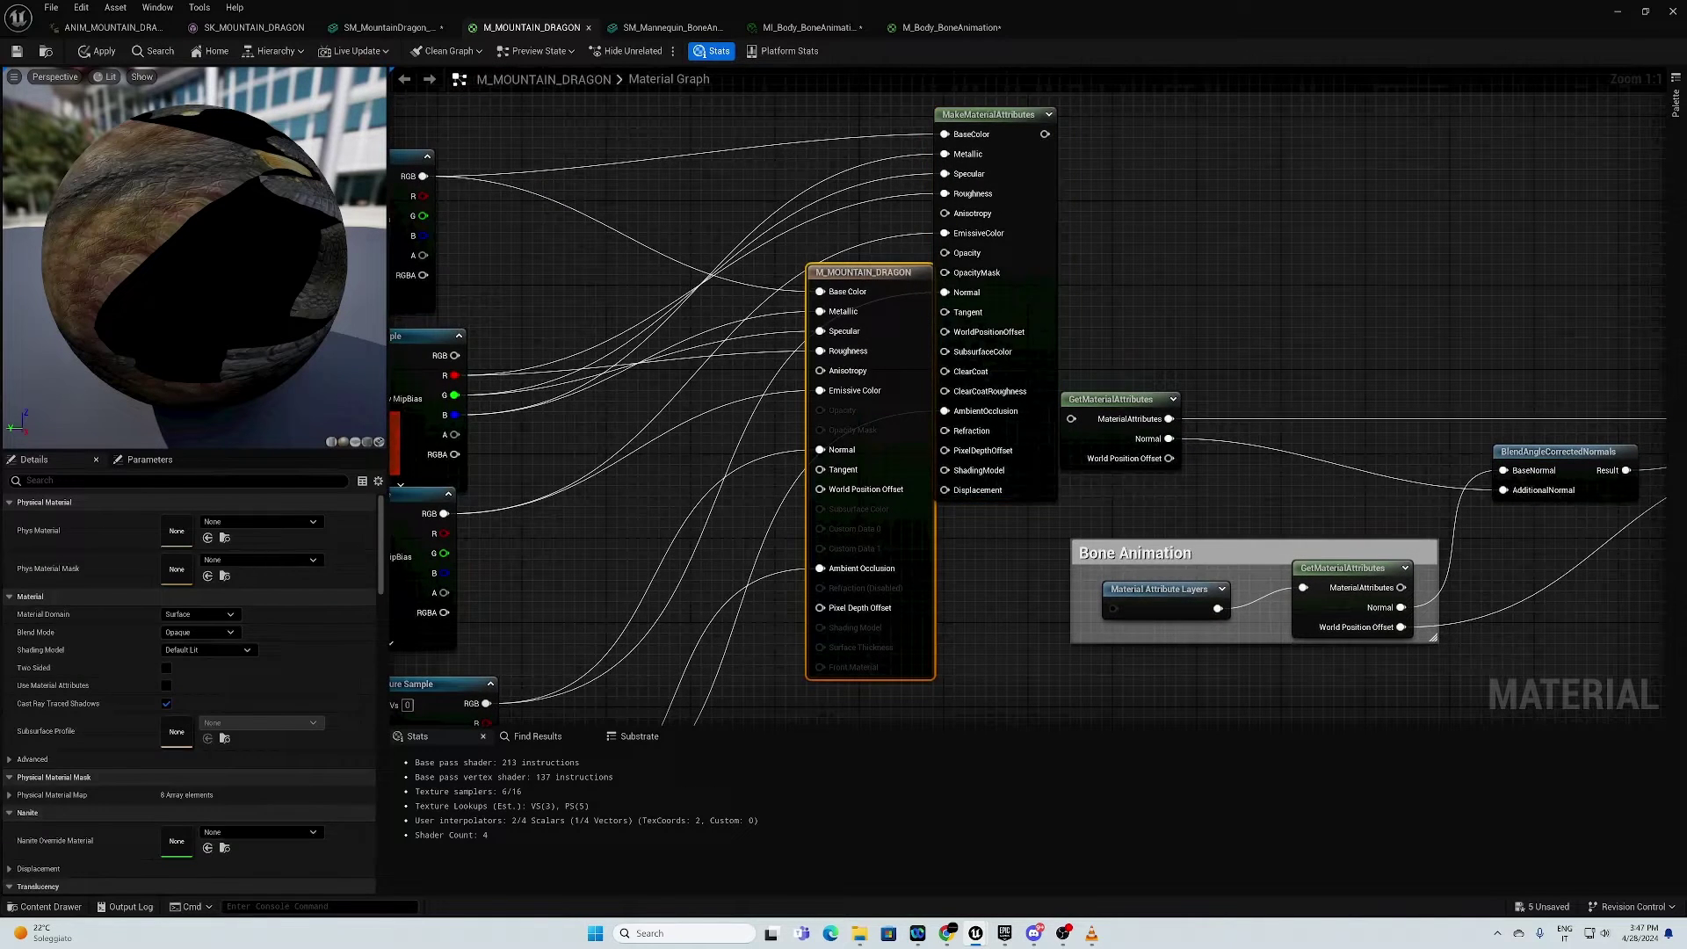
Step: Enable Use Material Attributes and chain MakeMaterialAttributes through Get/SetMaterialAttributes into the result node
click(166, 686)
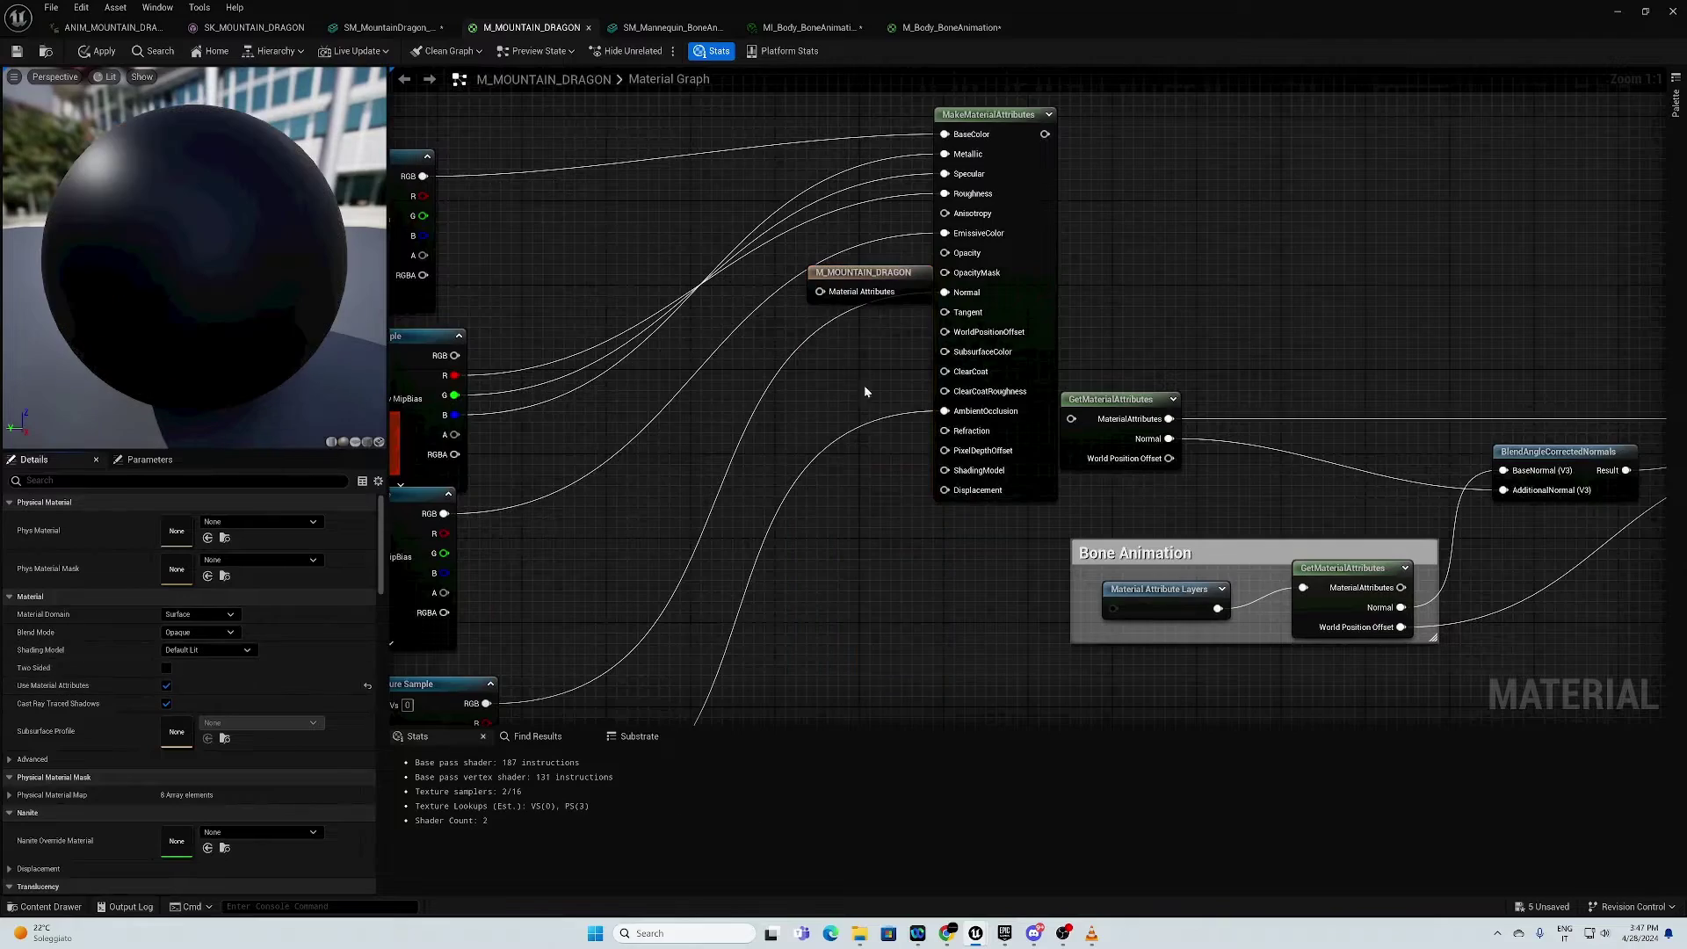
right_drag(907, 293, 626, 355)
scroll(626, 355, down, 2)
drag(514, 368, 1377, 471)
right_drag(894, 273, 1114, 249)
drag(812, 227, 729, 316)
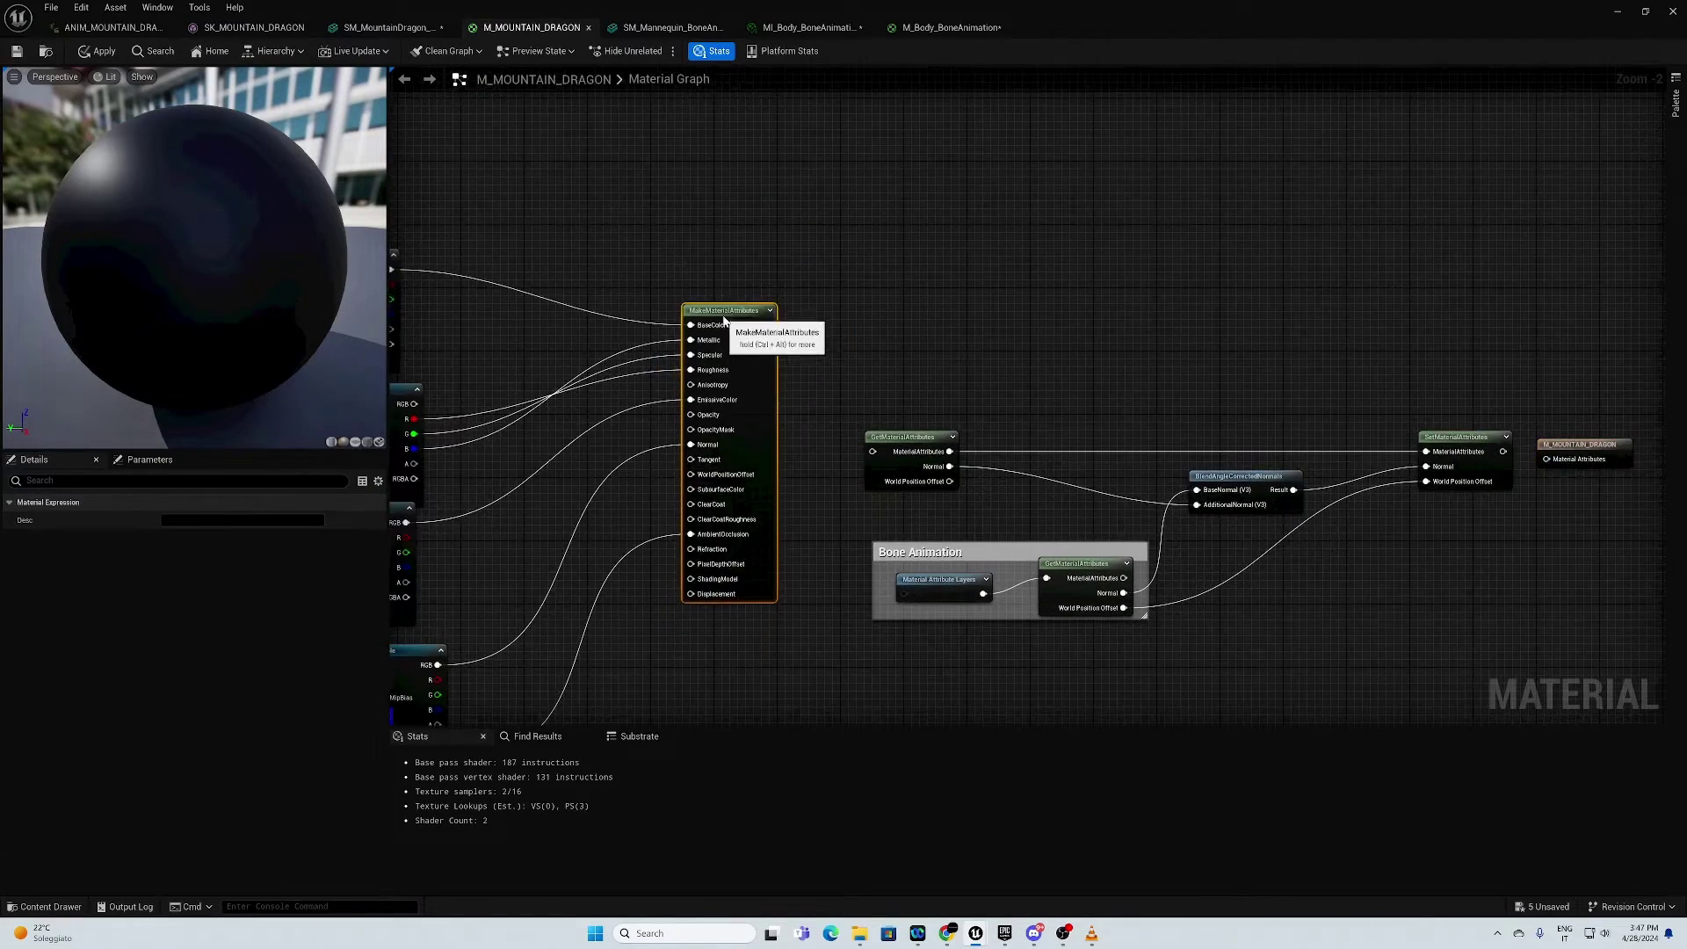
right_drag(730, 316, 715, 276)
drag(602, 283, 710, 416)
right_drag(934, 264, 641, 238)
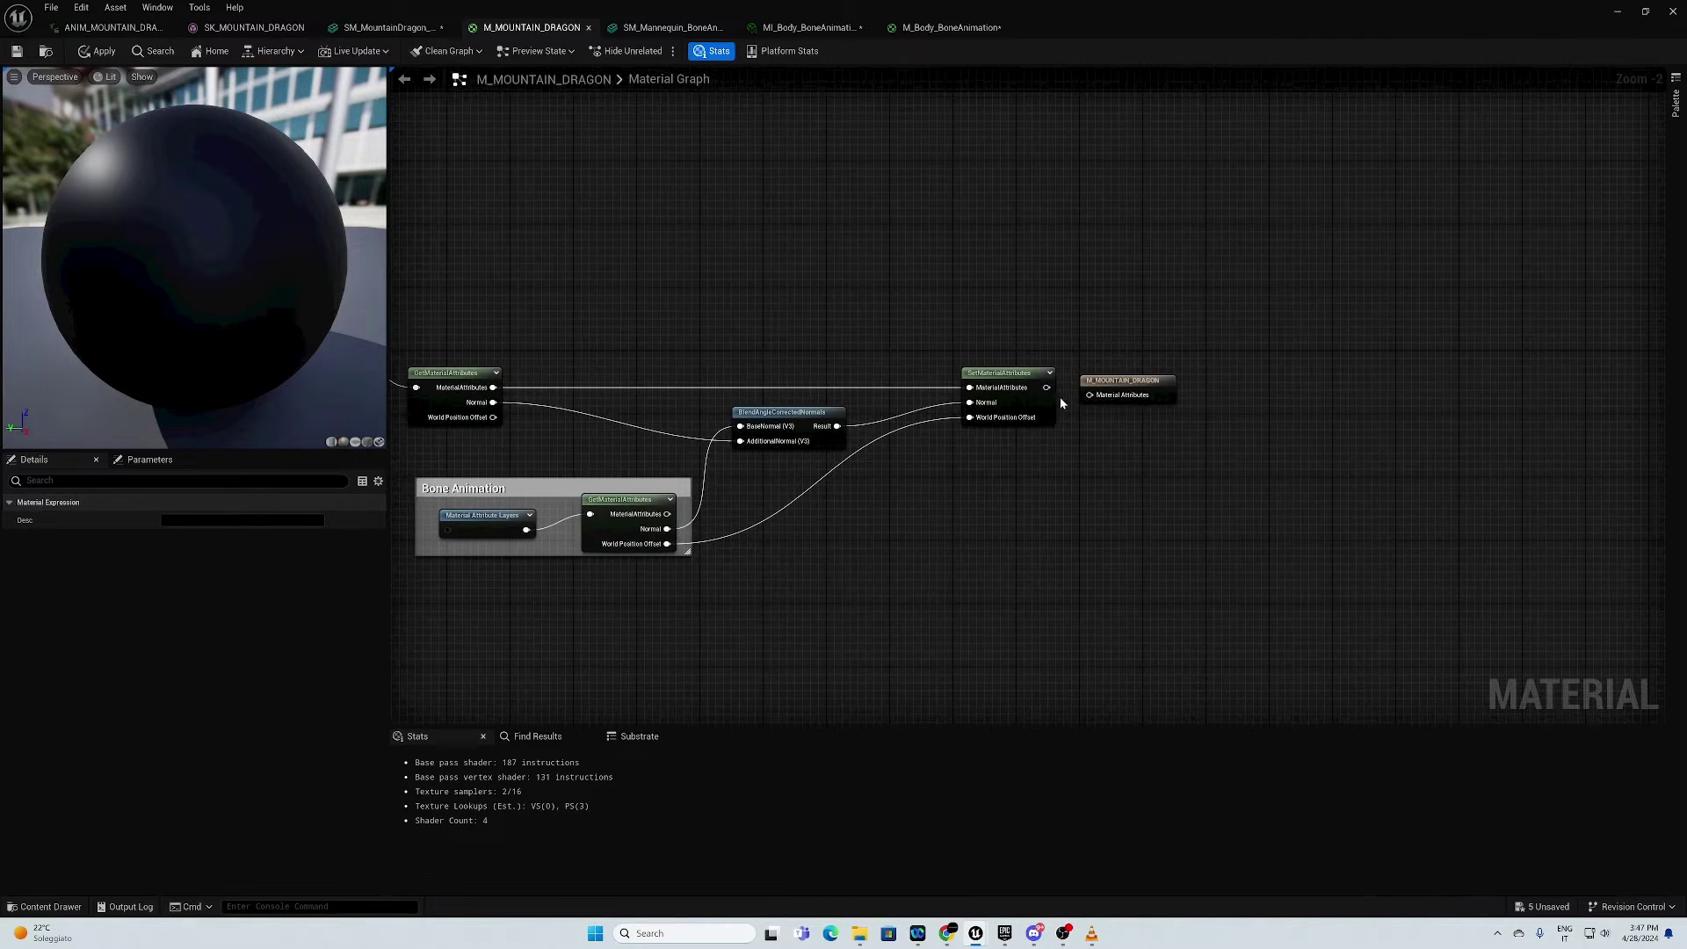
drag(1047, 387, 1094, 394)
click(1099, 390)
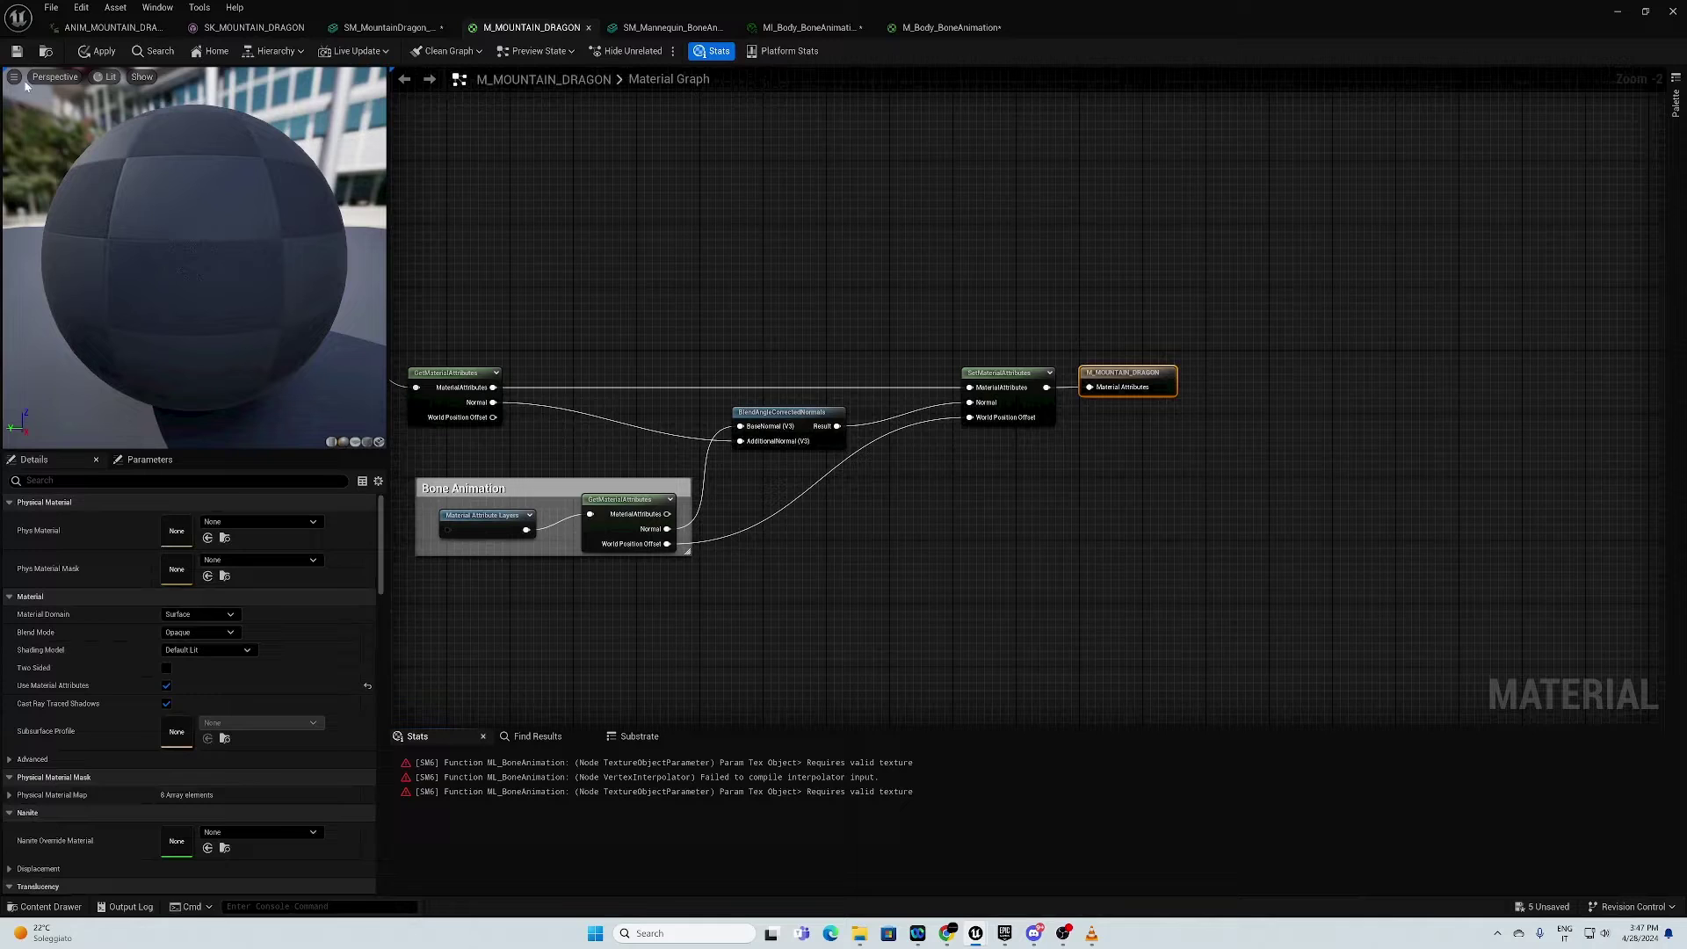
Step: Apply the material despite compile errors and inspect the missing-texture error rows
click(93, 53)
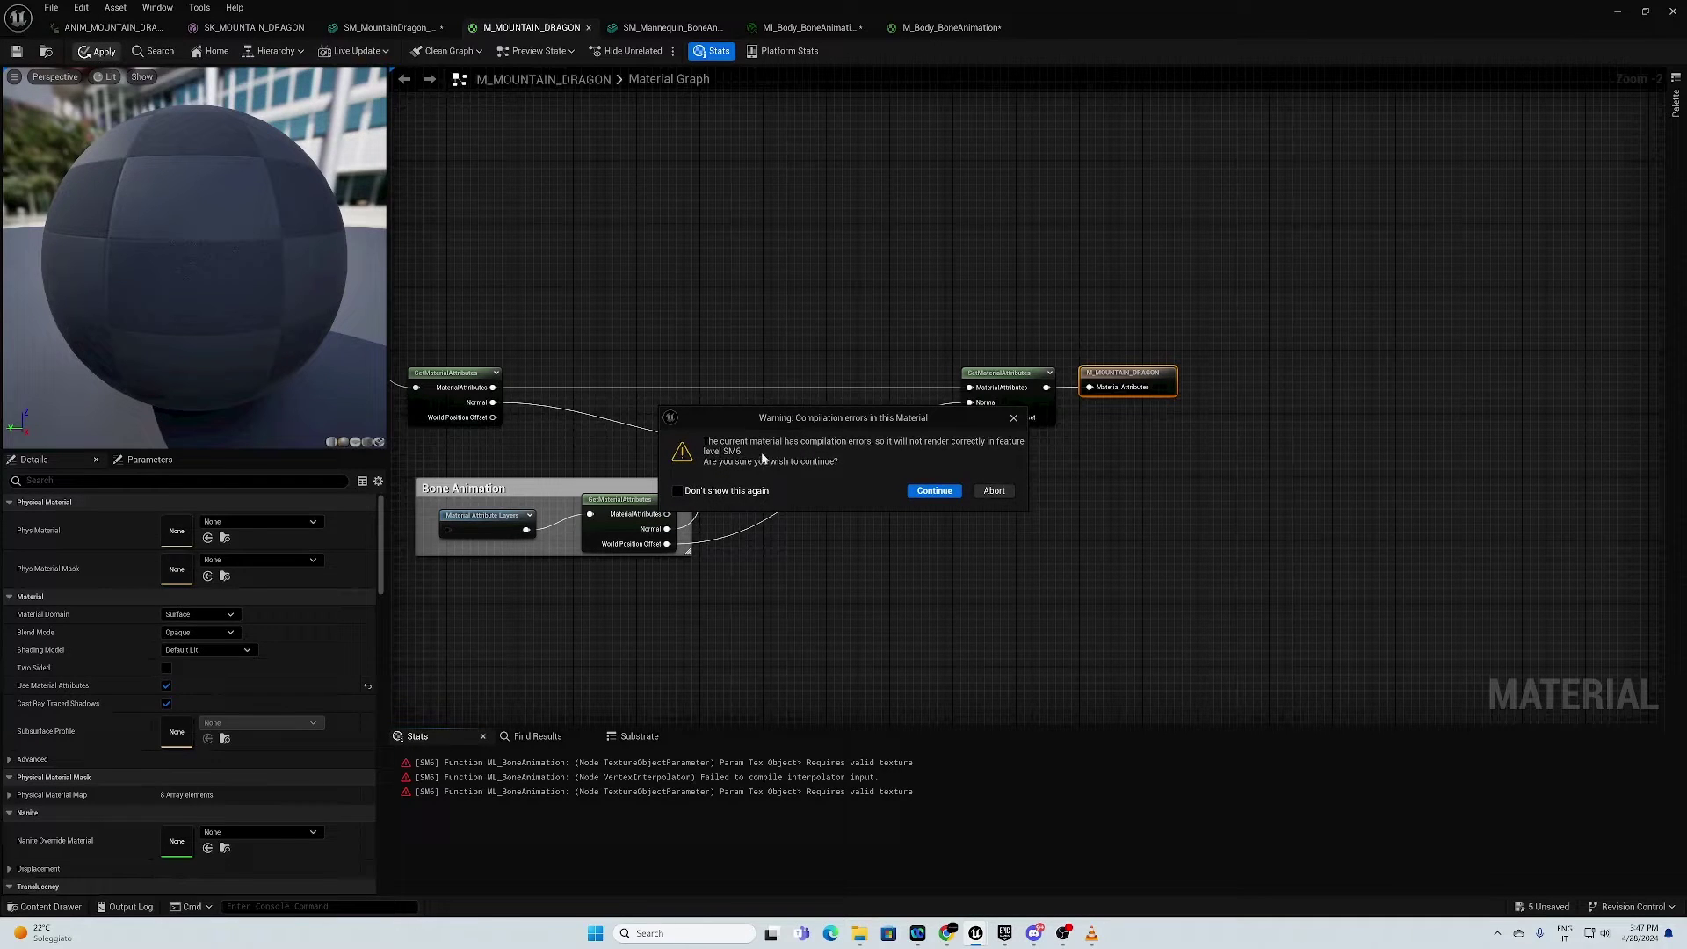
click(934, 490)
key(Home)
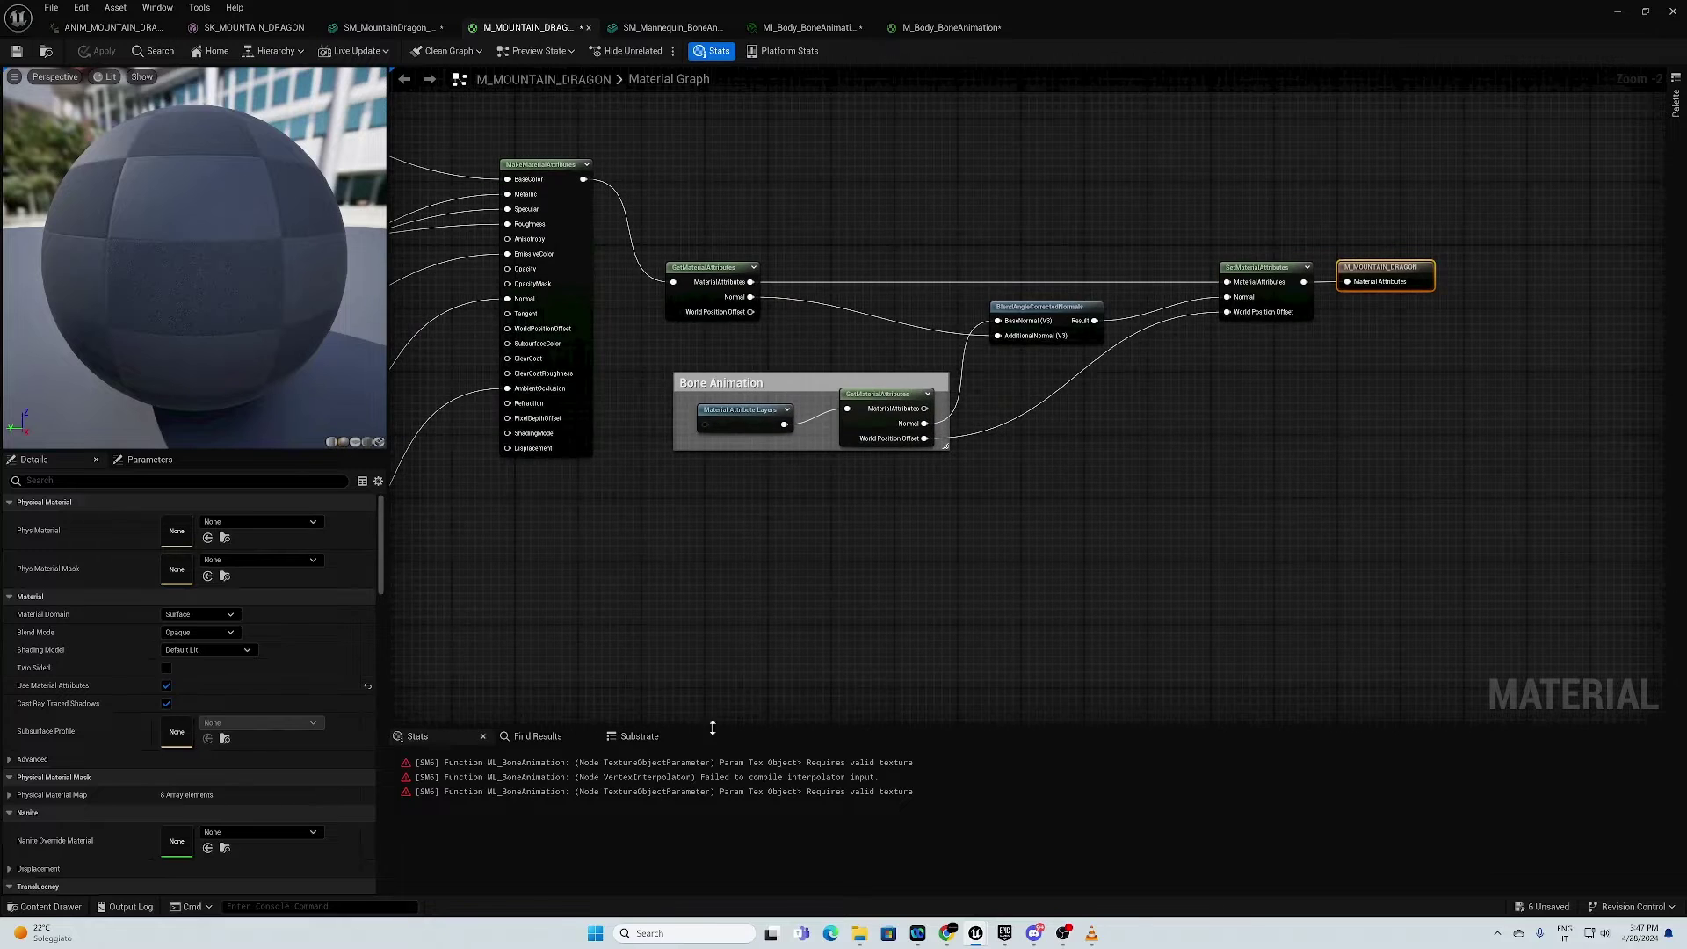
click(622, 762)
click(650, 778)
click(669, 791)
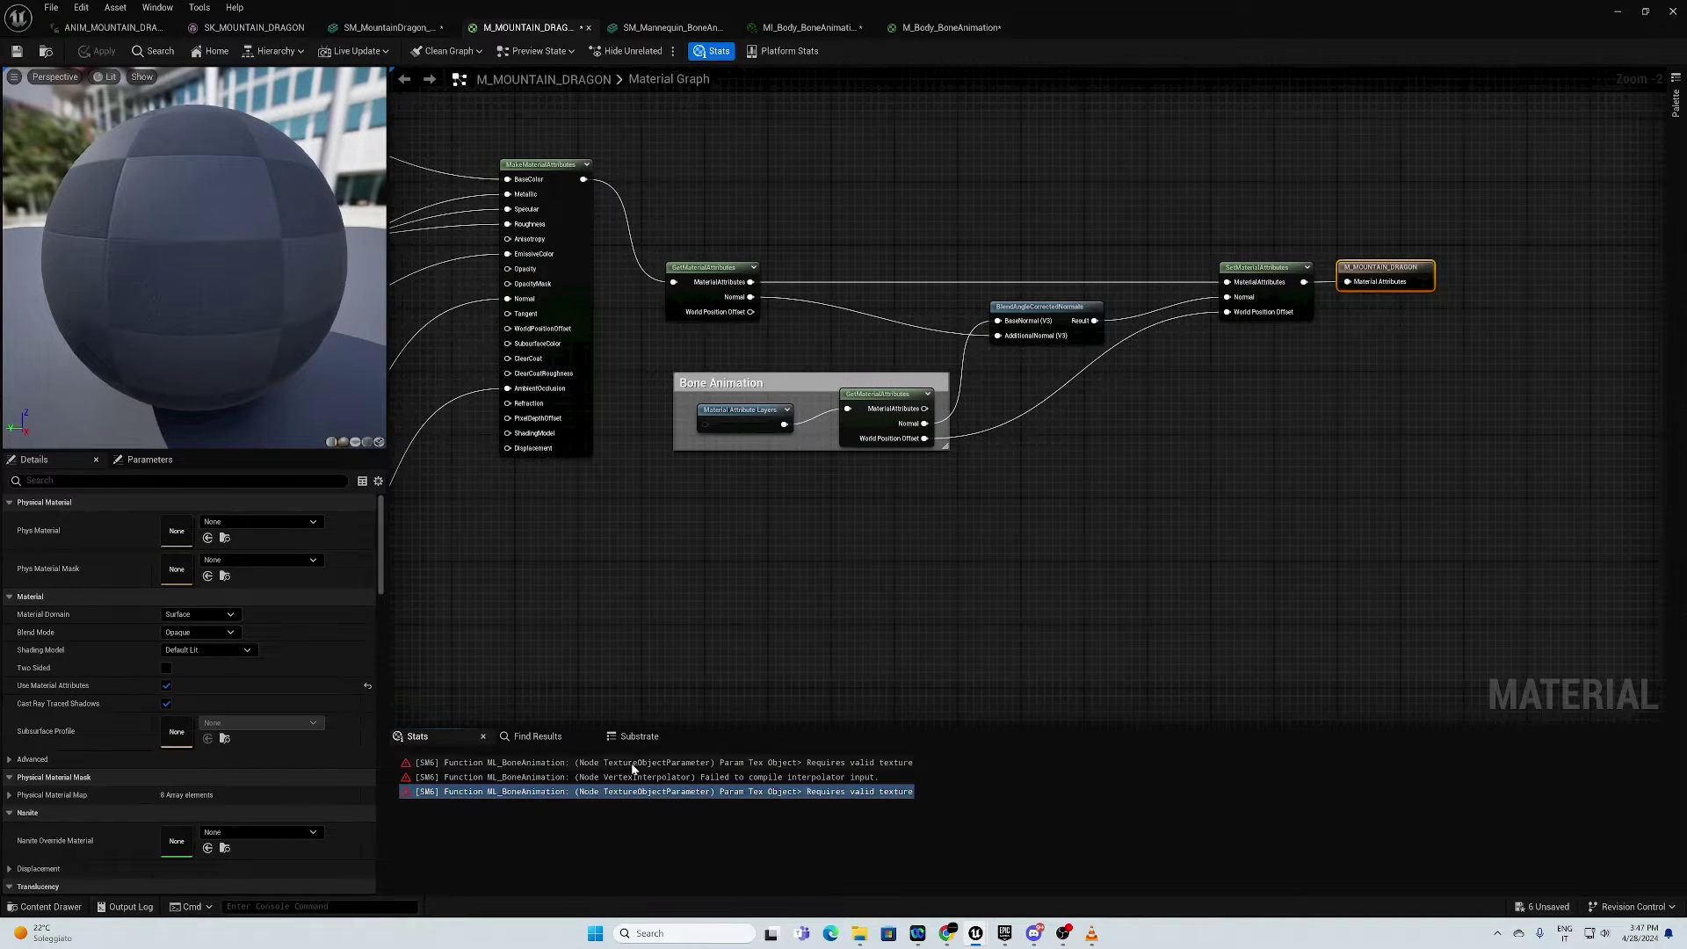
click(634, 763)
click(650, 791)
Step: Open ML_BoneAnimation from the error, nudge the three bone texture nodes up, and select BonePositionTexture
double_click(640, 765)
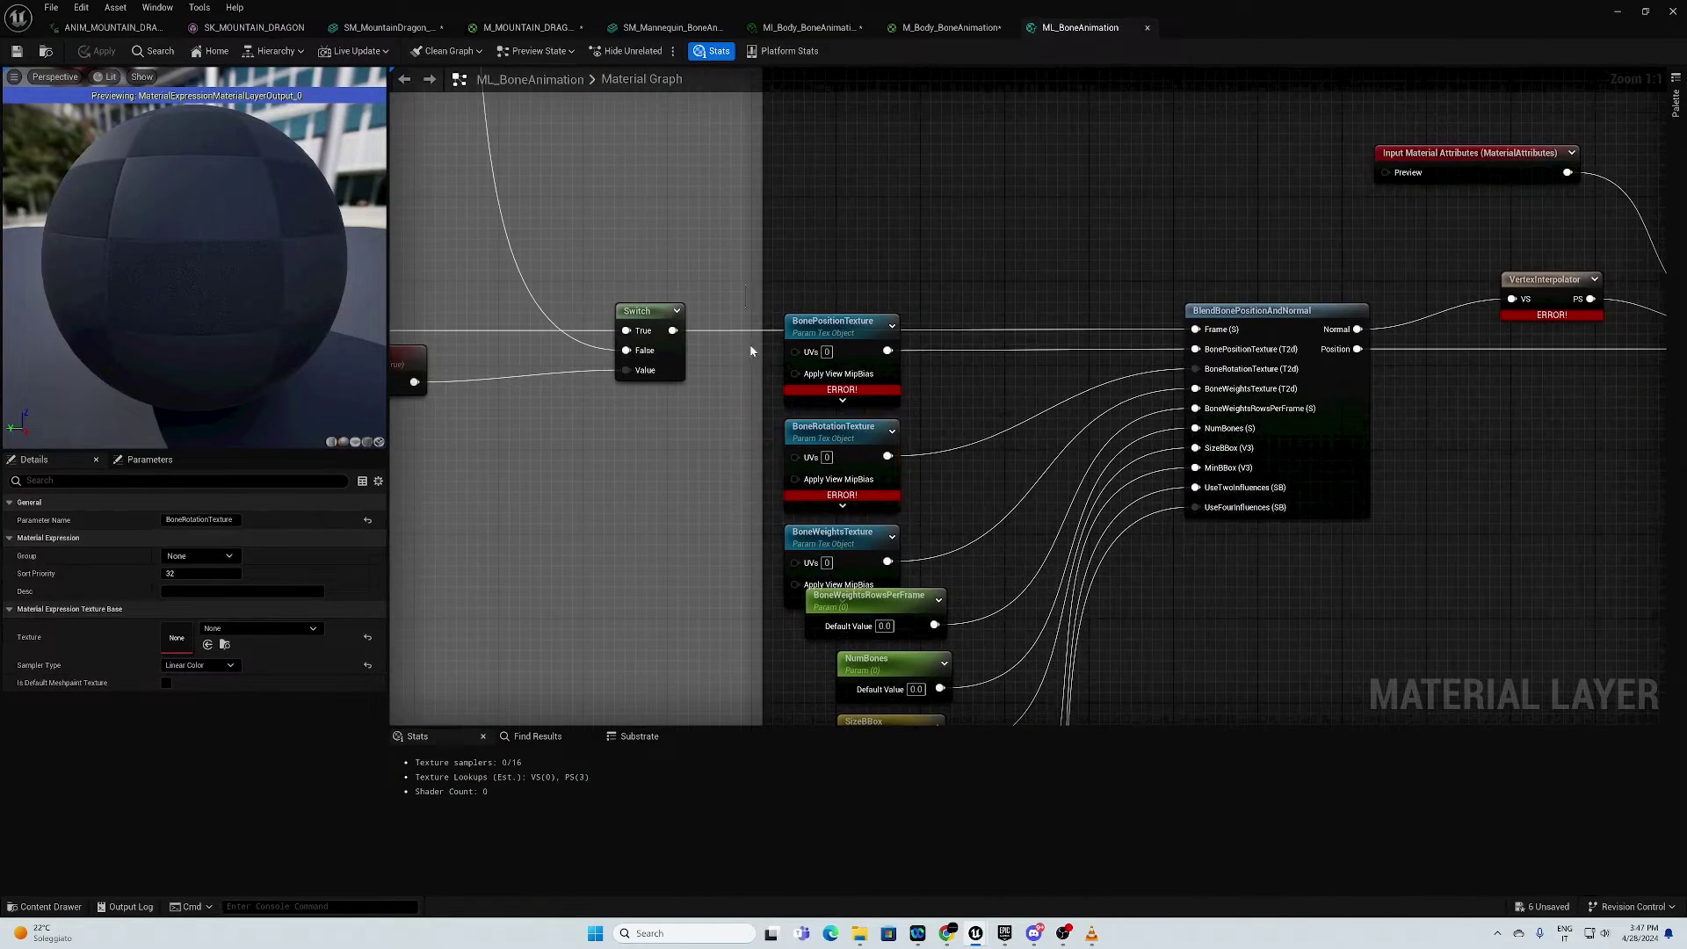
drag(751, 350, 825, 464)
click(986, 488)
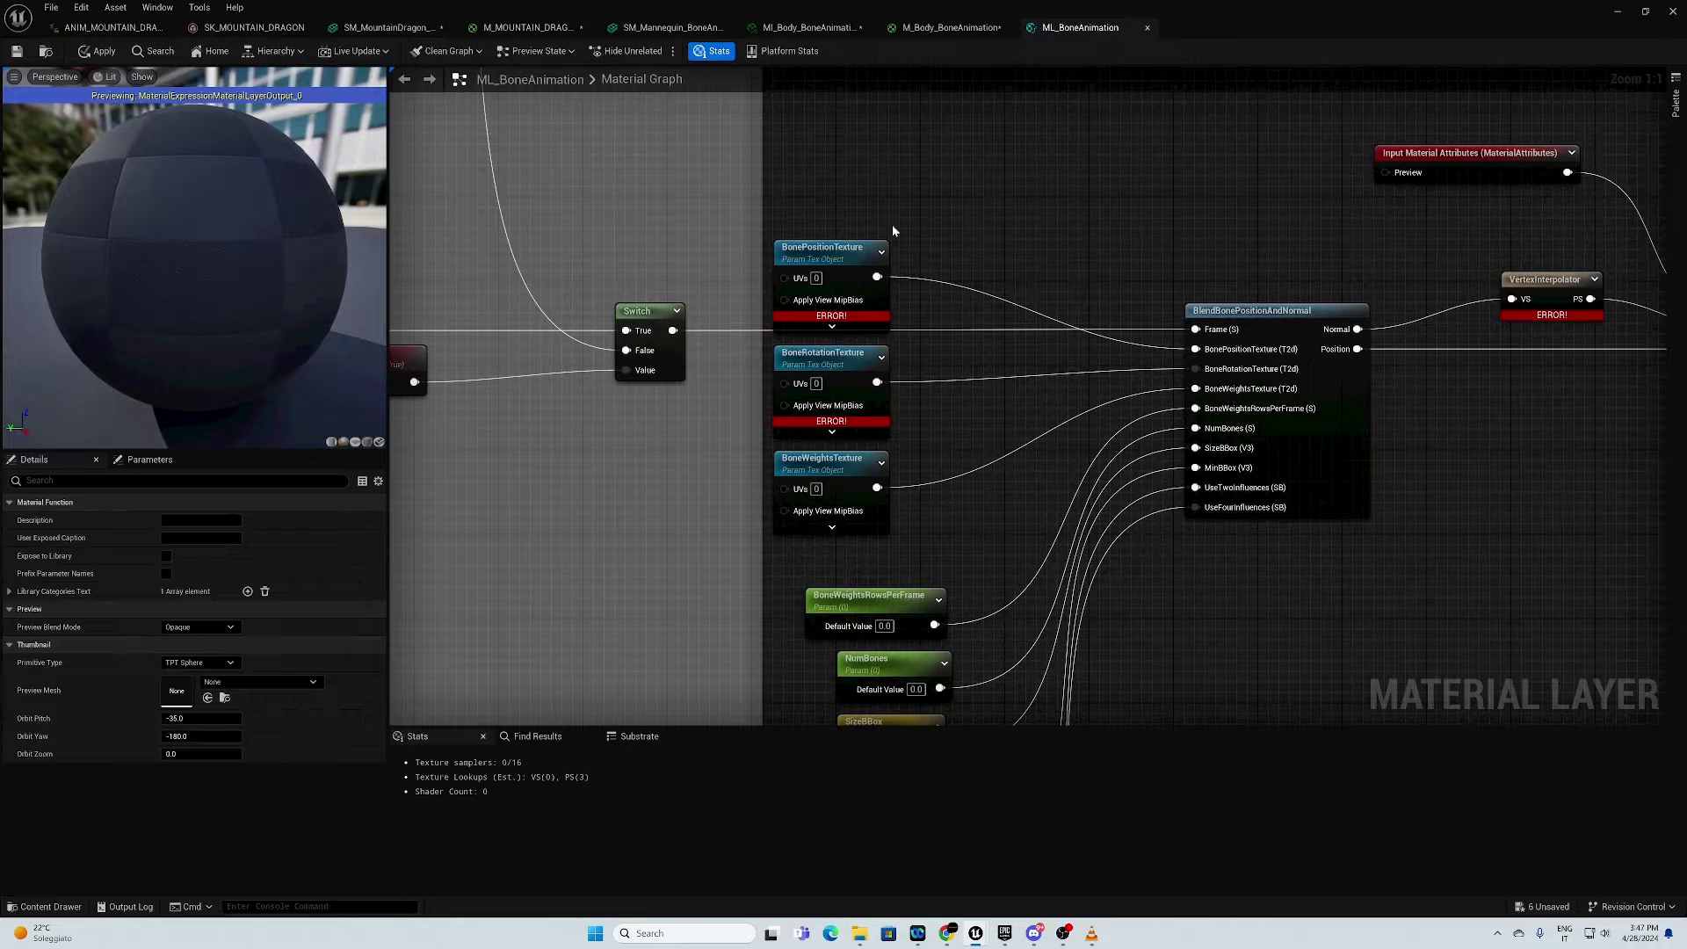
click(822, 242)
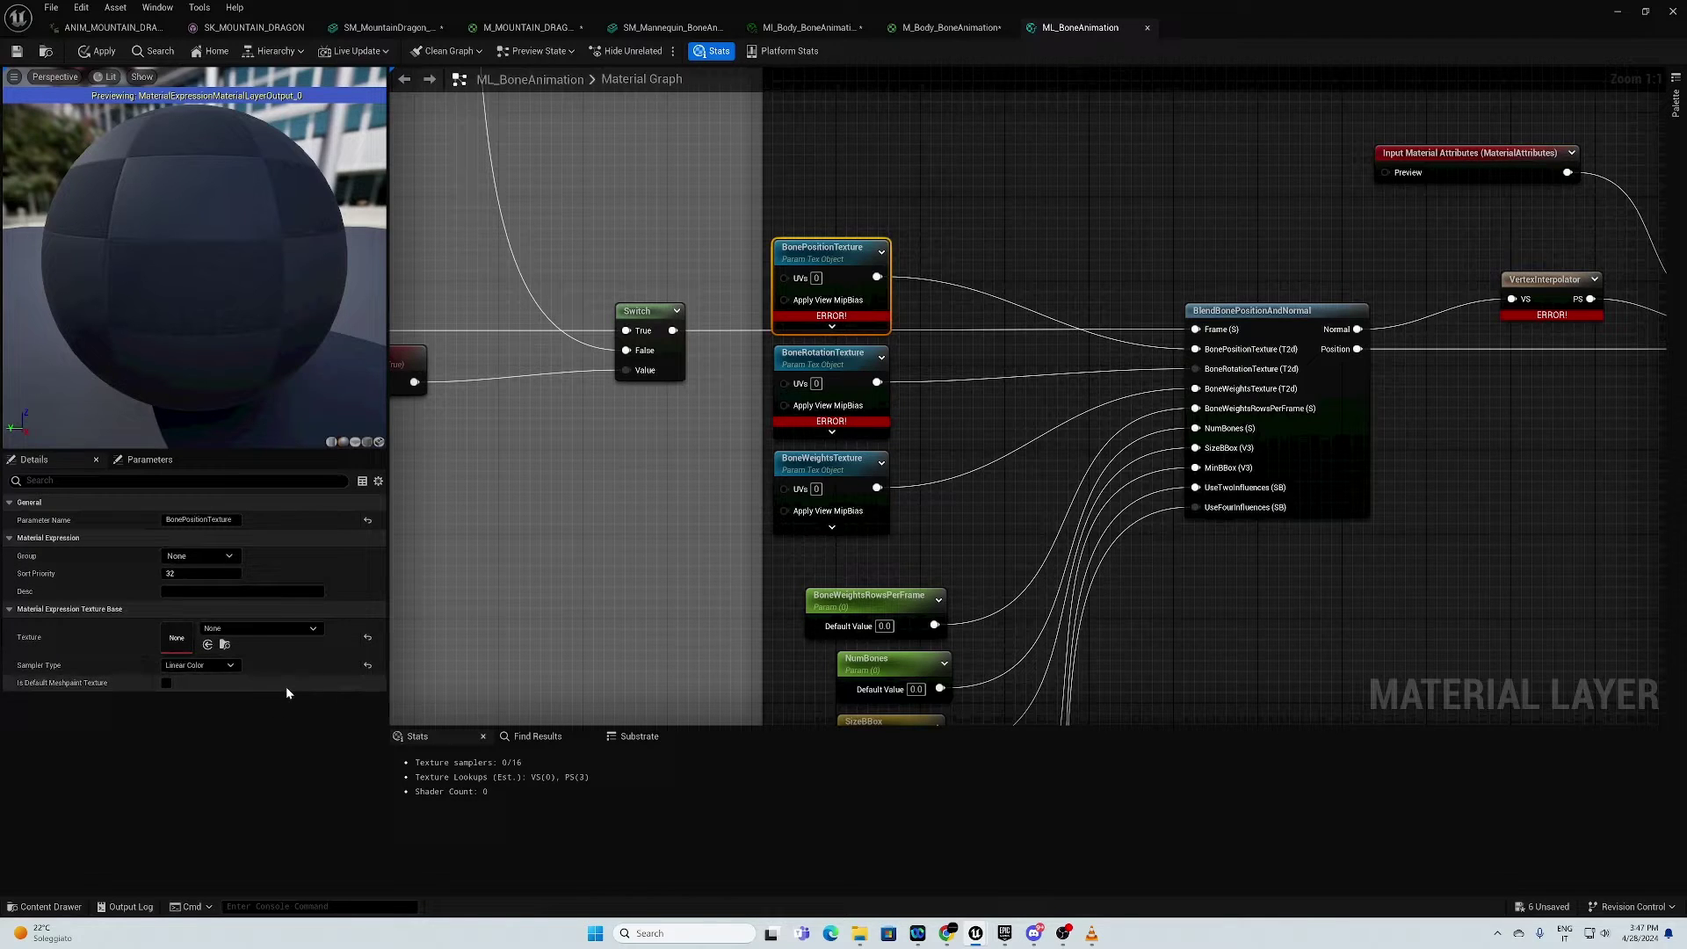
Step: Show the MountainDragon Textures folder and bring up the new Texture asset types menu
click(50, 907)
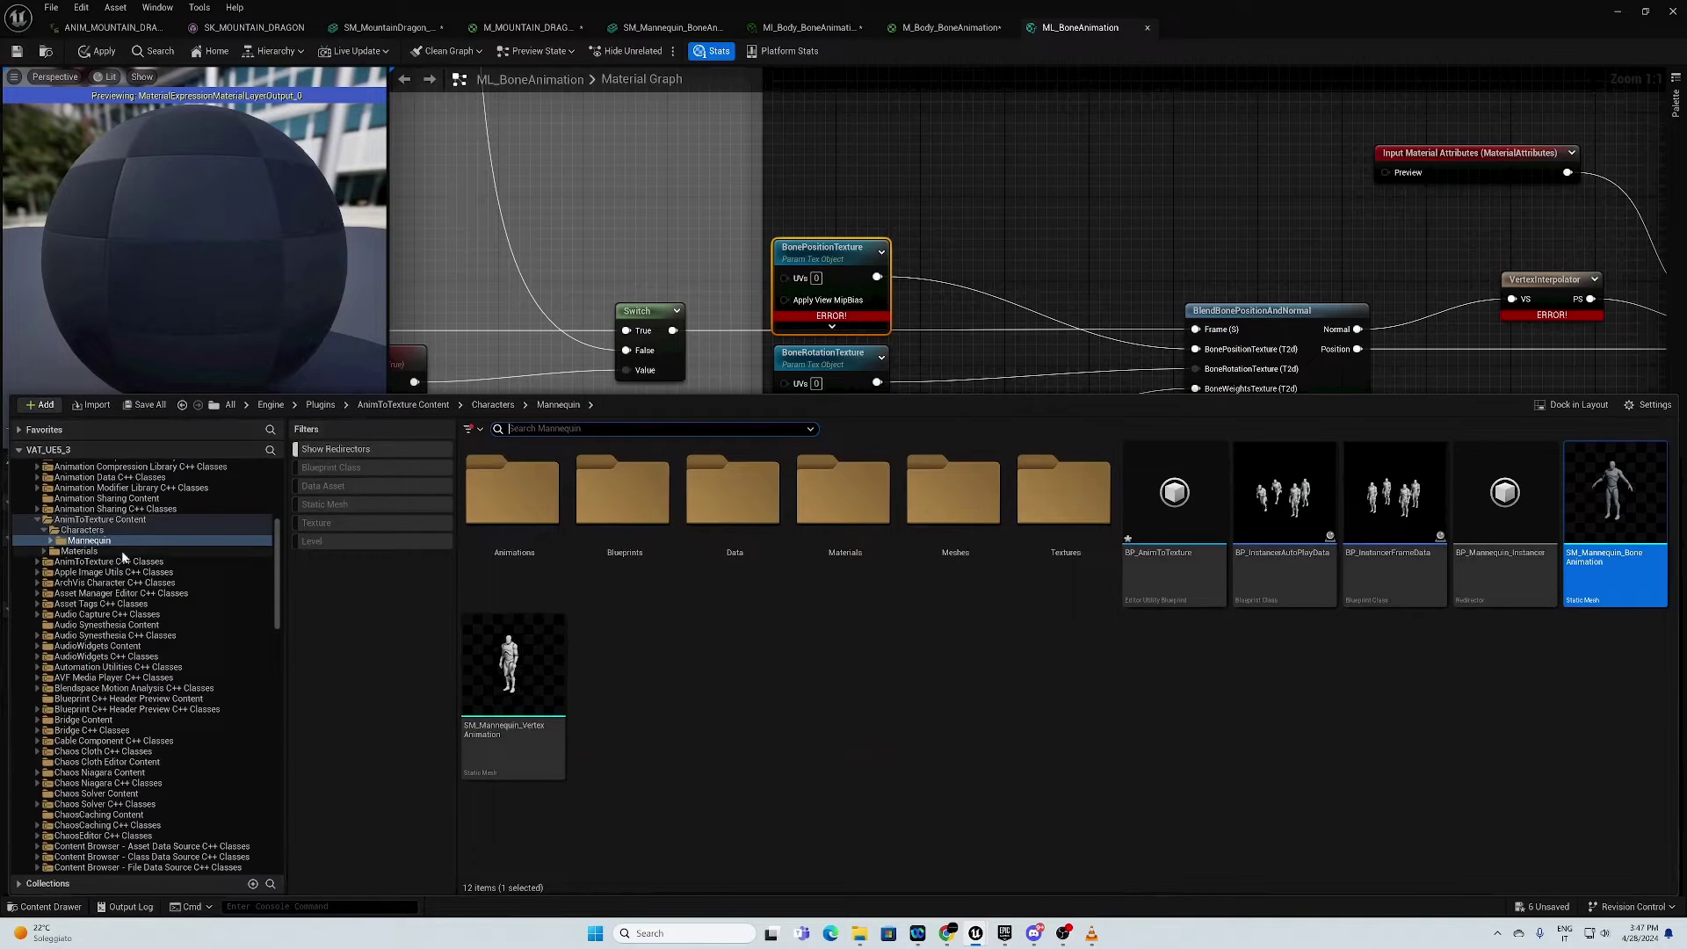
scroll(155, 578, up, 5)
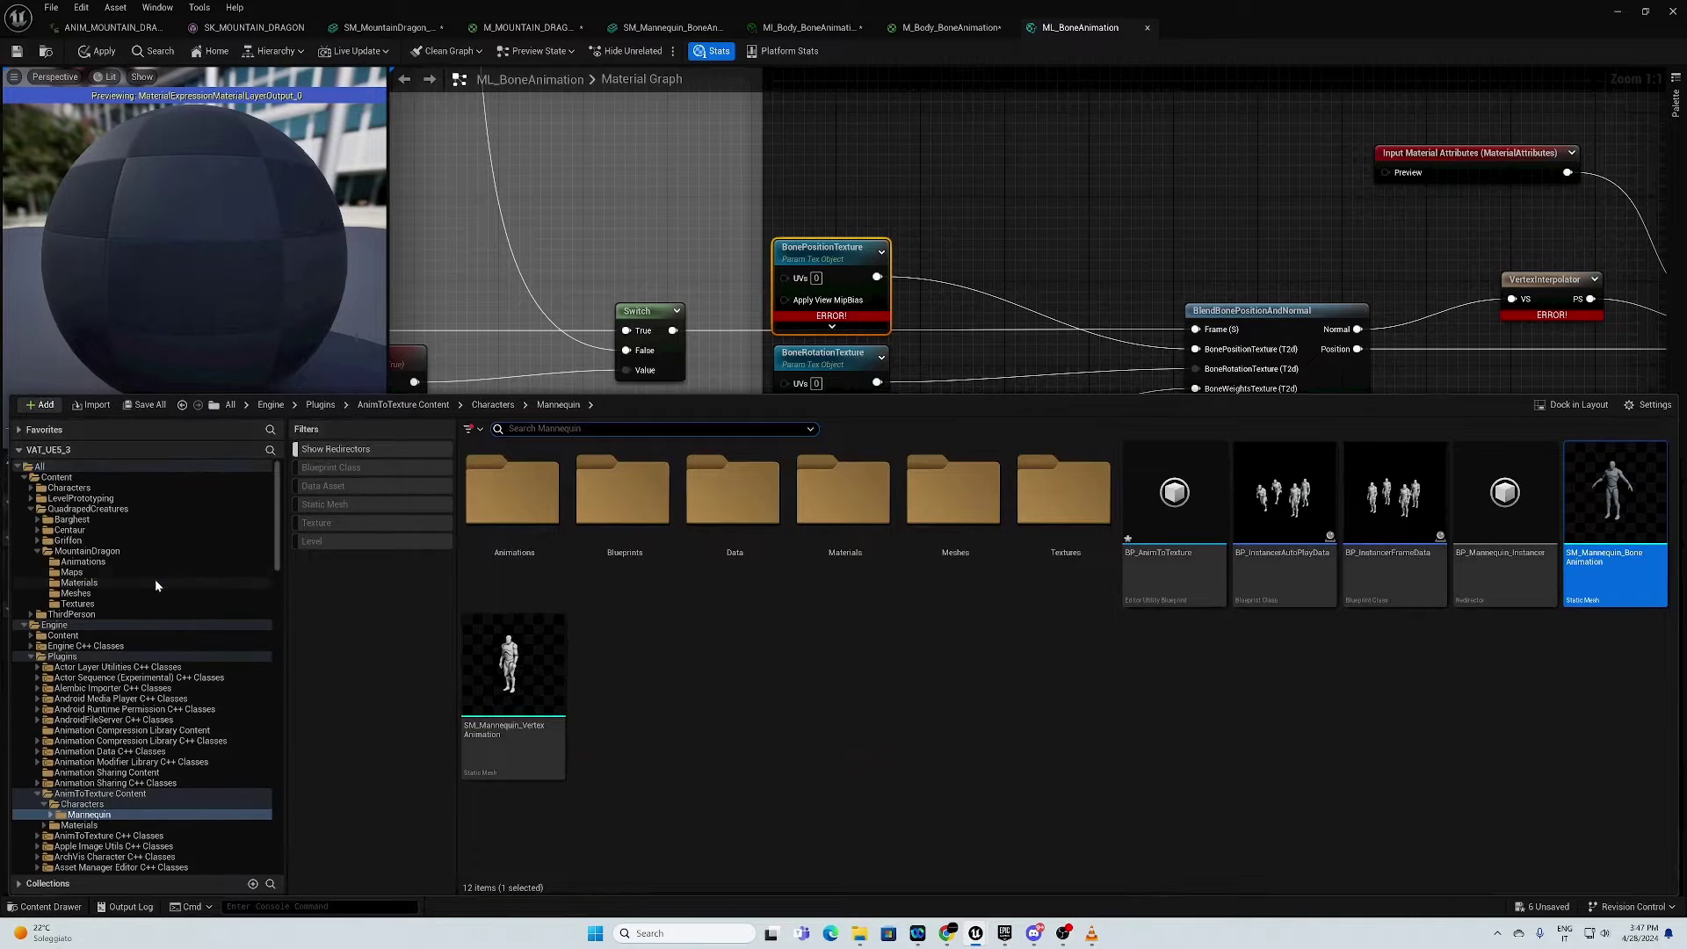
click(77, 603)
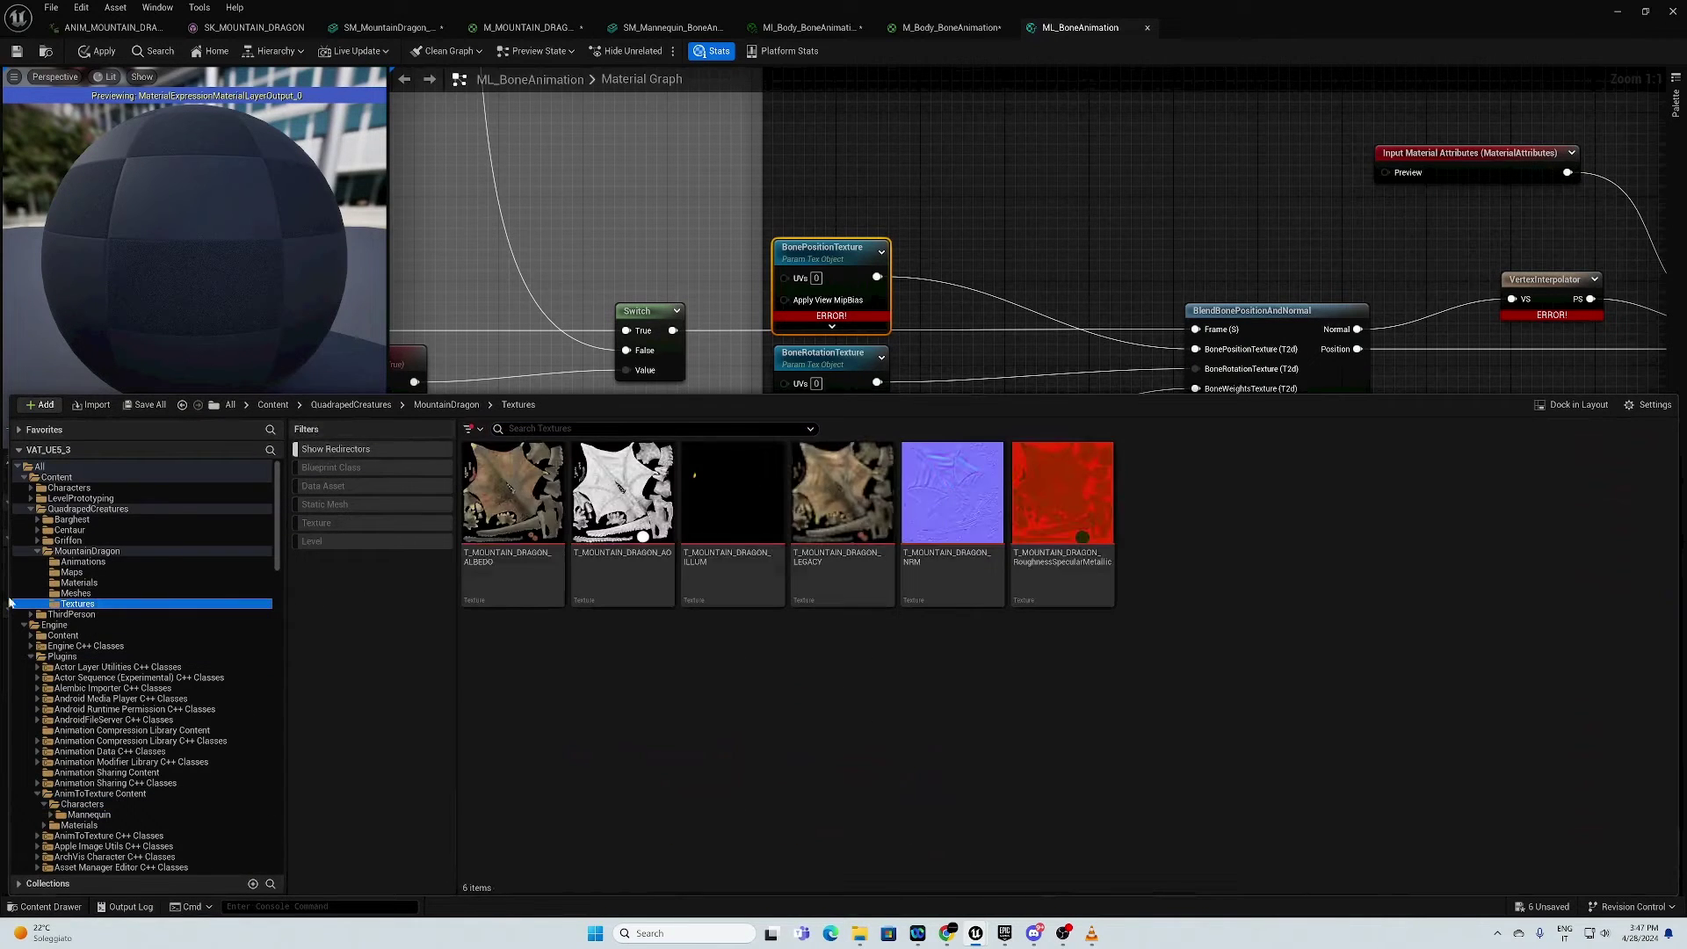
right_click(700, 691)
mouse_move(804, 614)
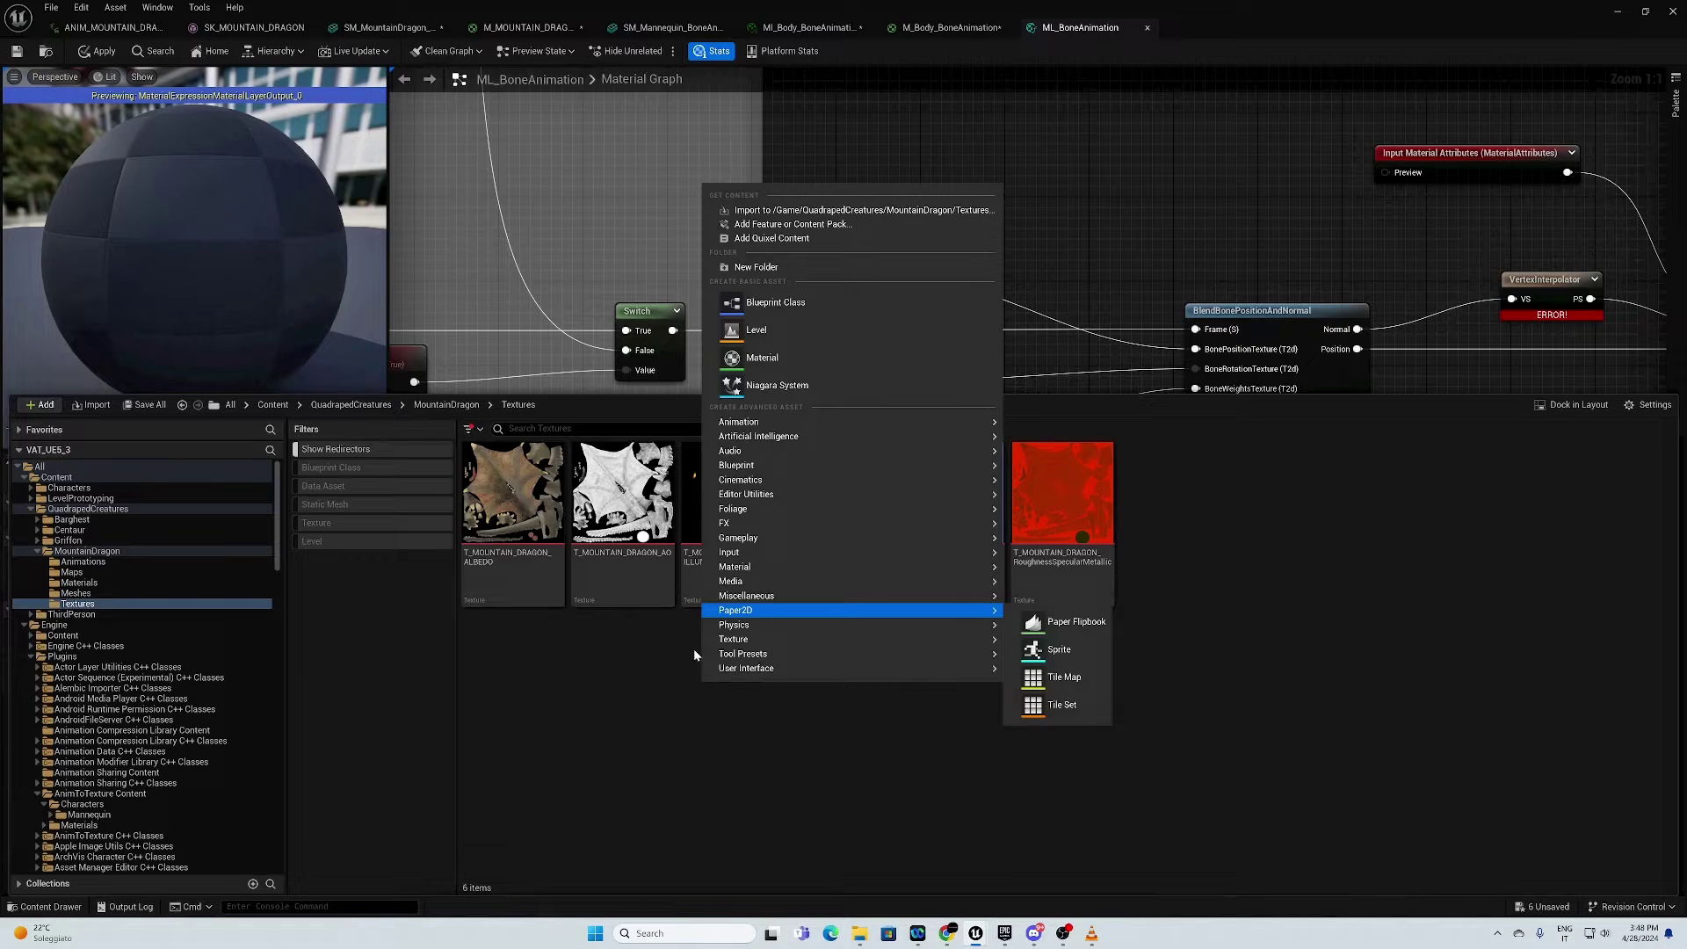
Step: Create a render target and a static texture from it named TX_MountainDragon_BonePosition
mouse_move(854, 637)
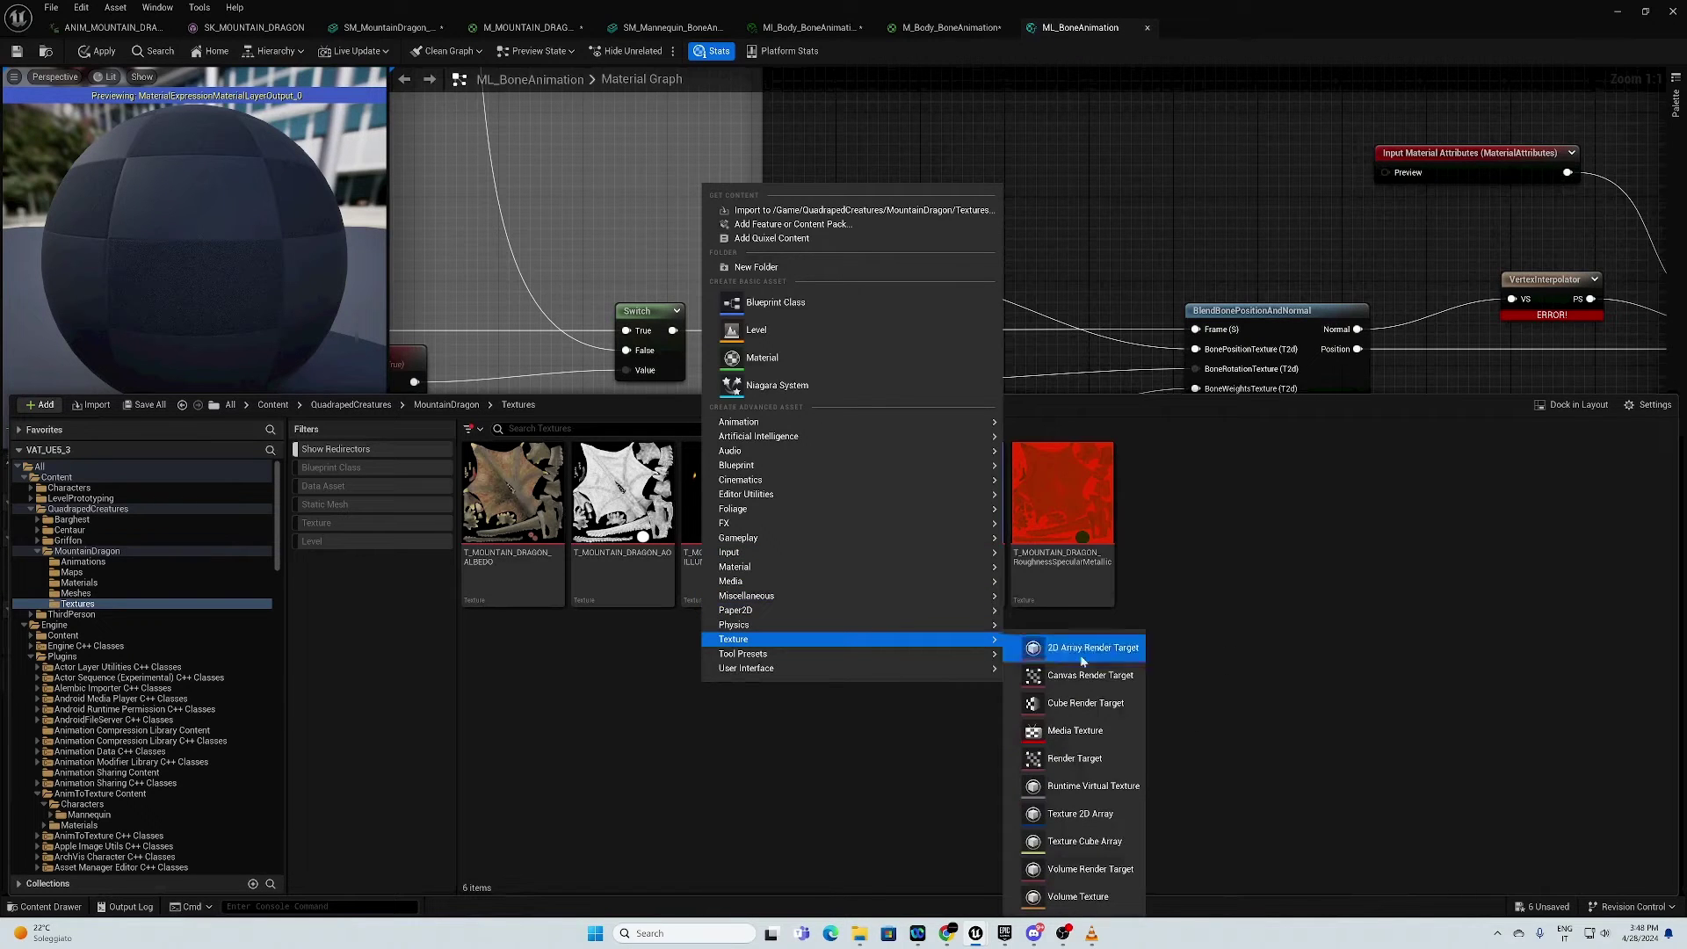
click(1073, 757)
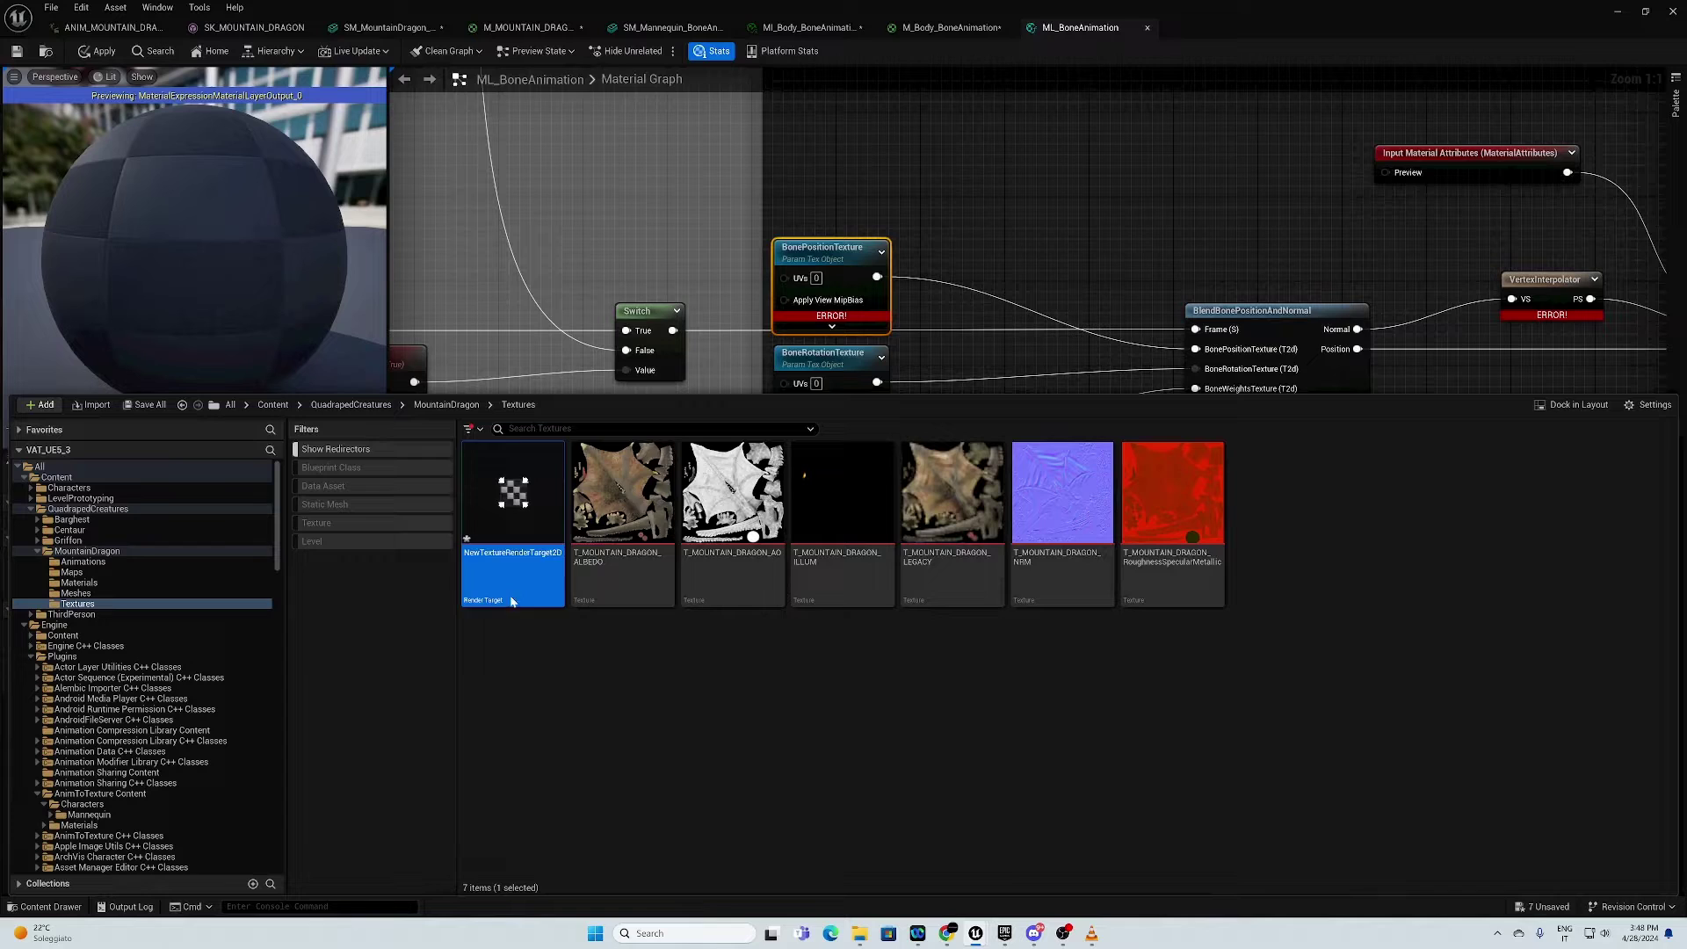
right_click(480, 524)
right_click(505, 498)
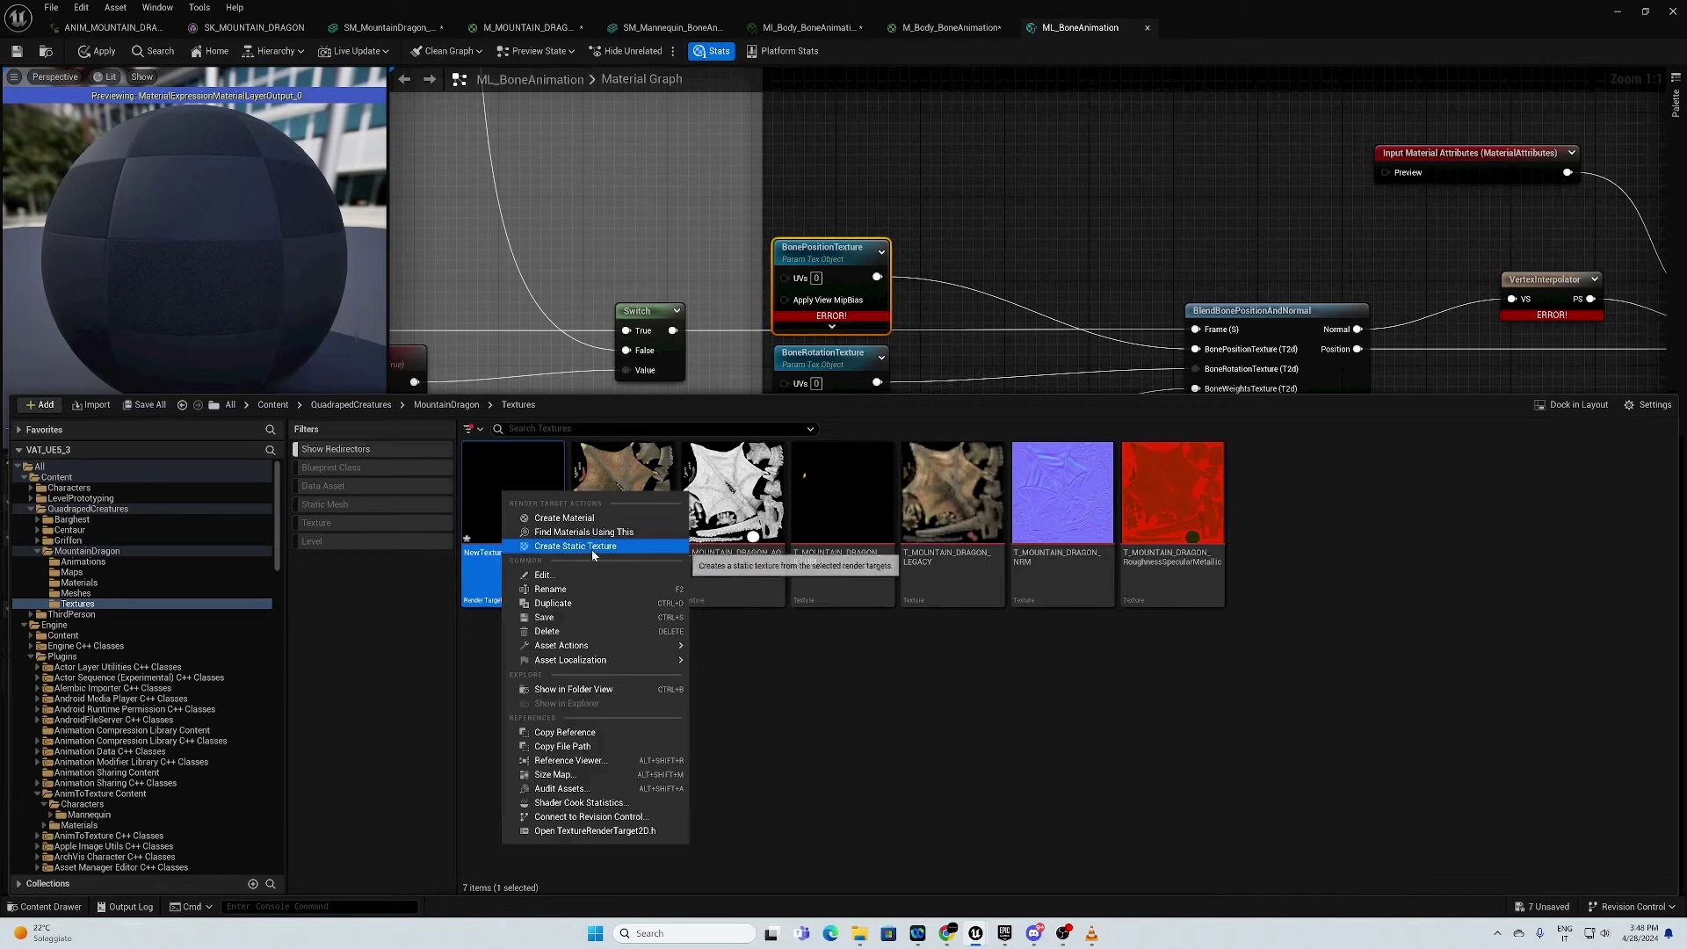
click(593, 547)
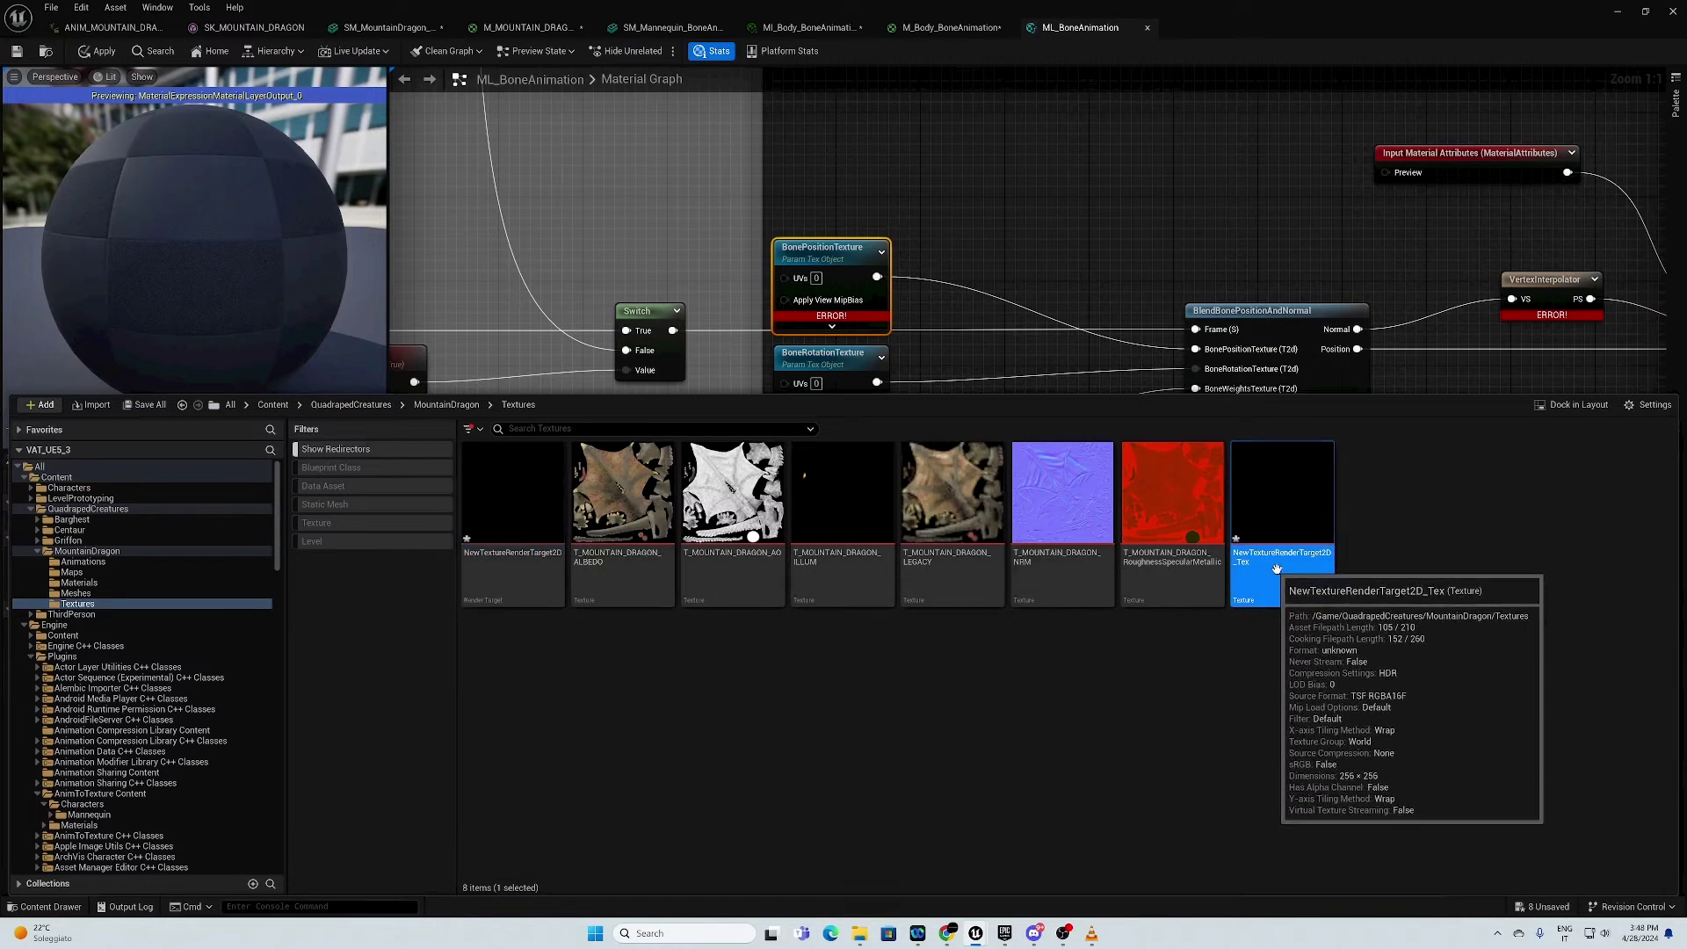
click(1276, 568)
text(T)
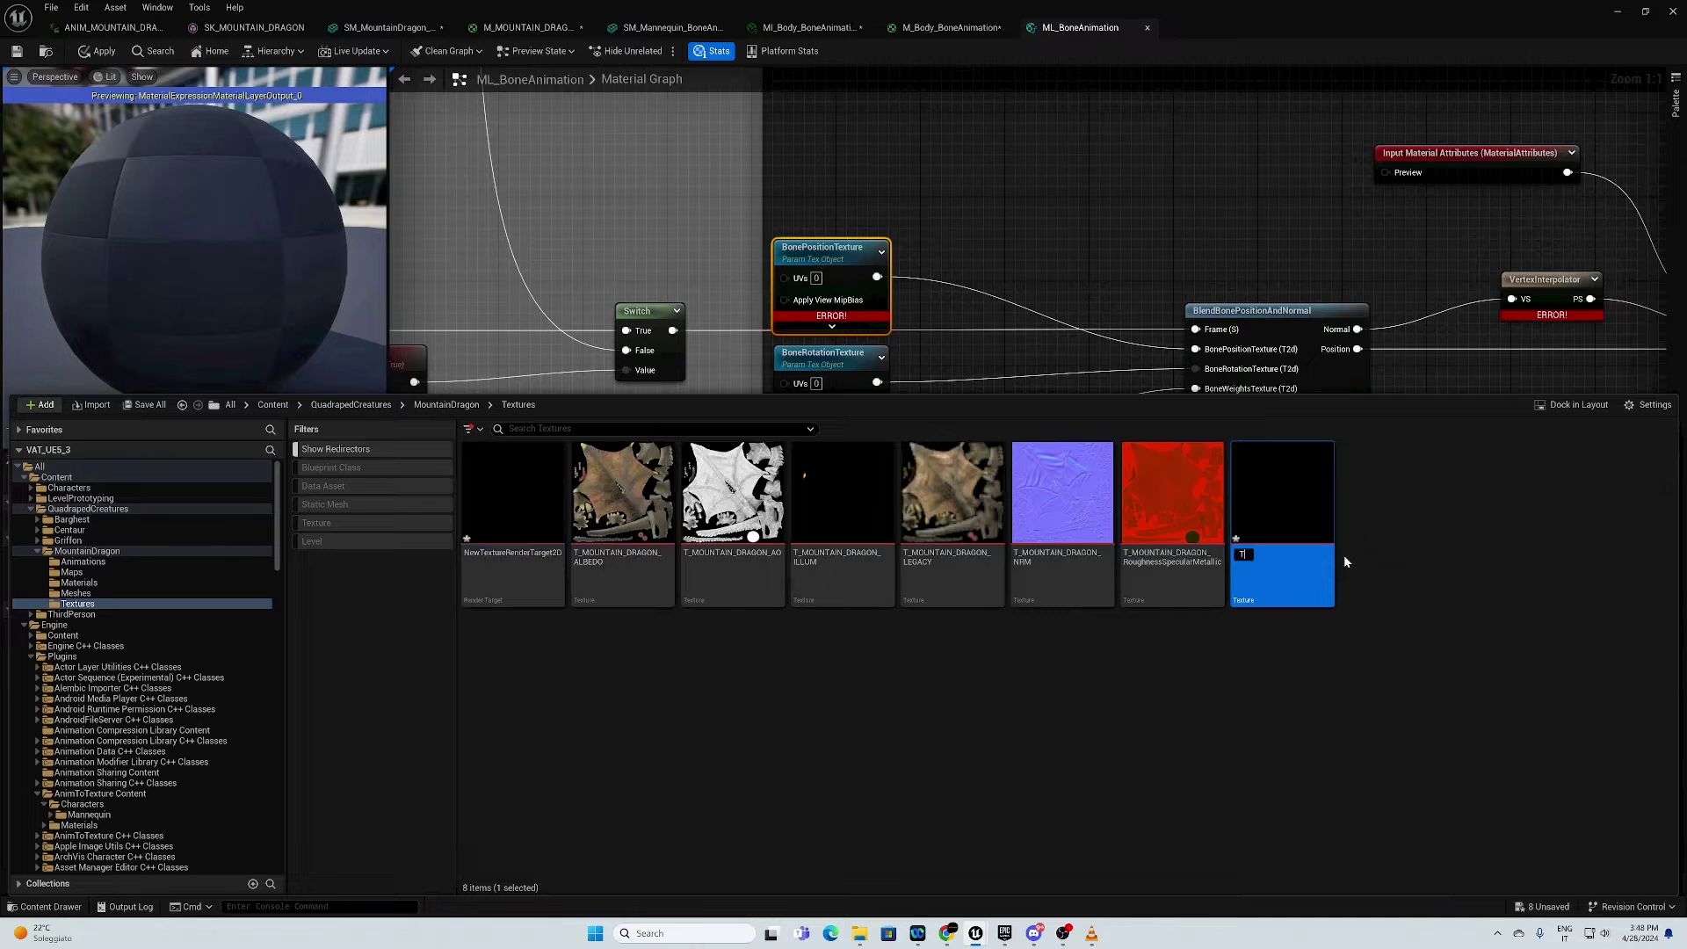
text(X_Mountai)
text(nDragon_BonePosition)
key(Return)
Step: Duplicate it as TX_MountainDragon_BoneRotation
key(ctrl+d)
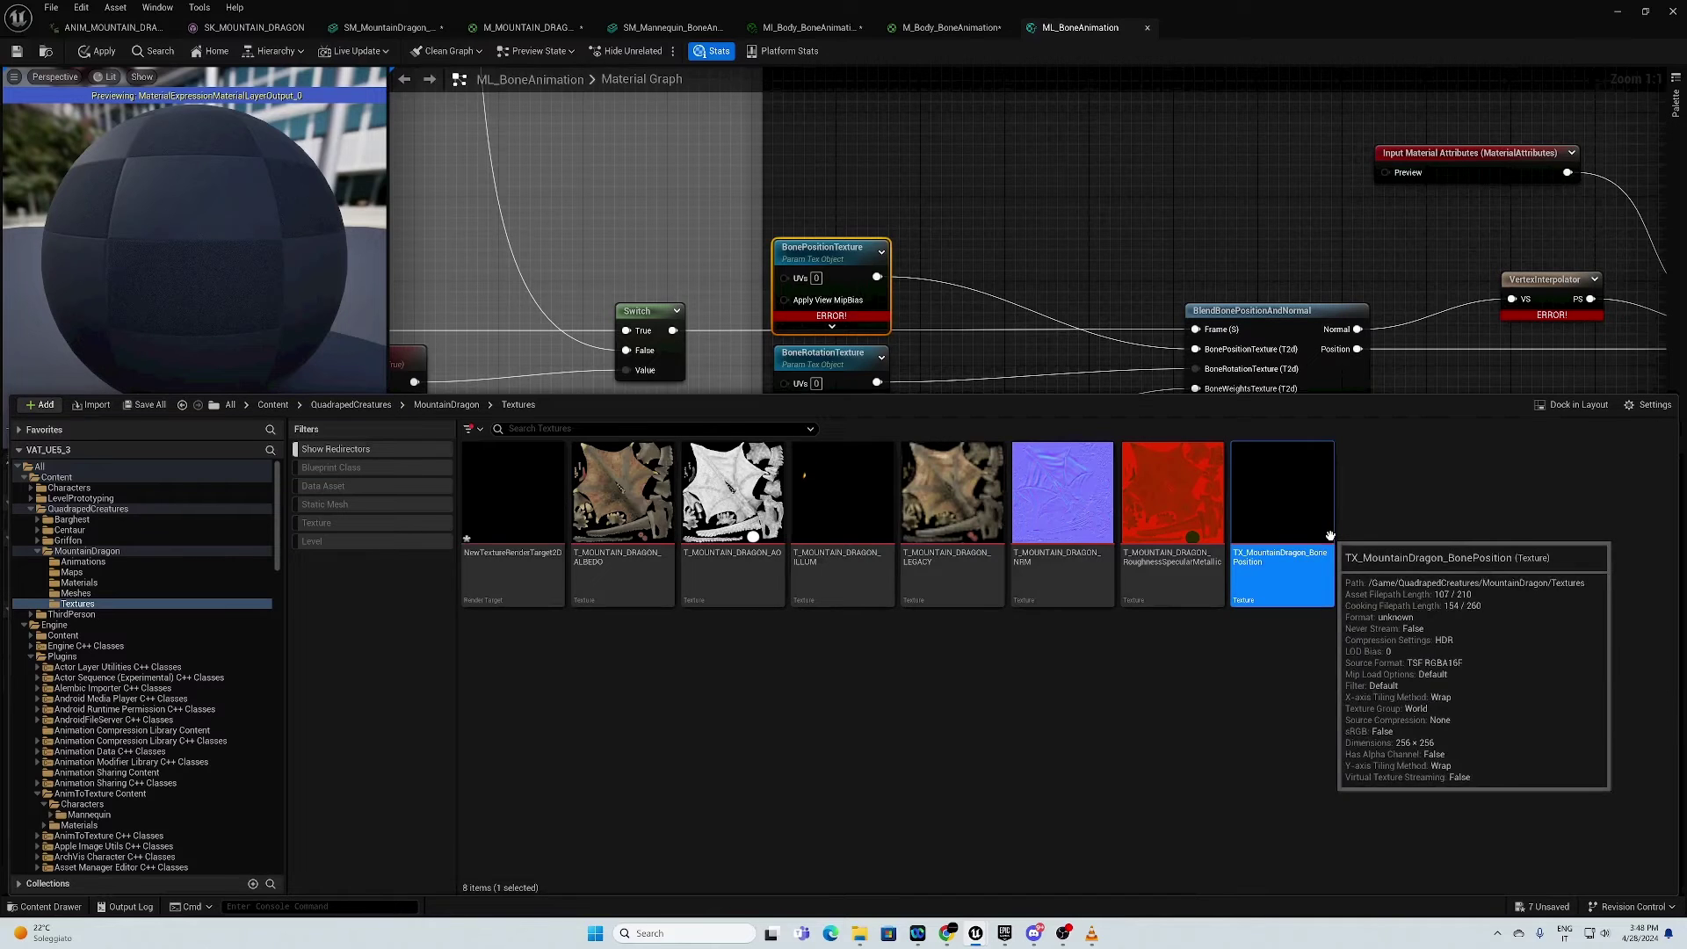
key(End)
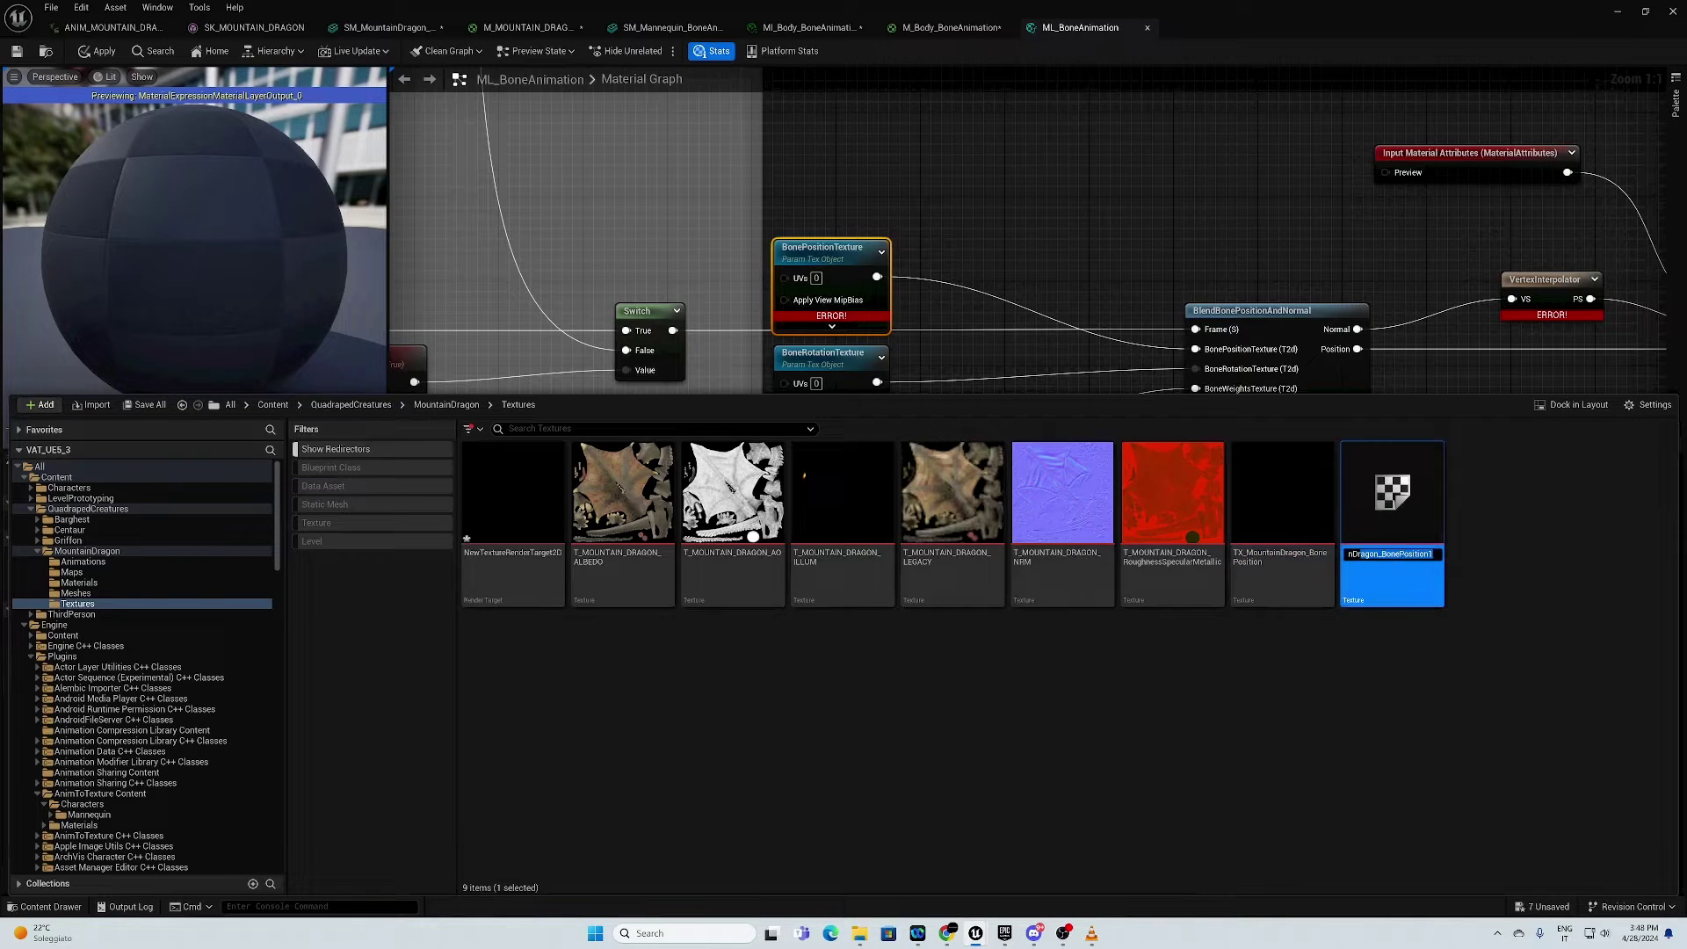
key(ctrl+shift+Left)
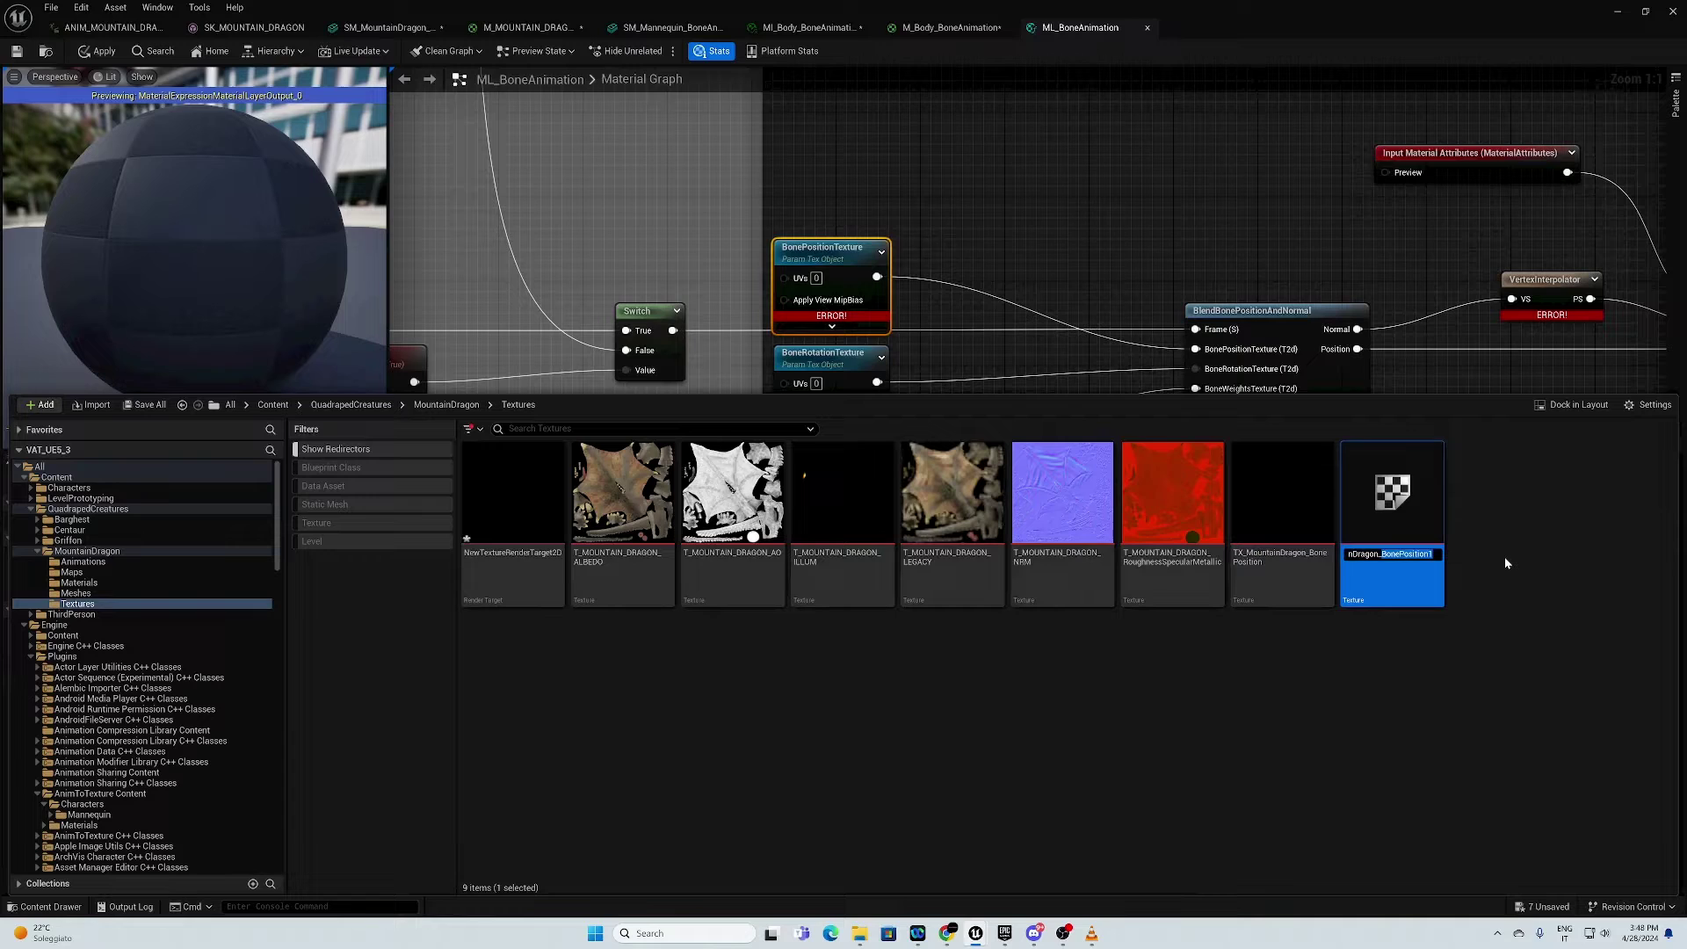
text(BoneRotation)
key(Return)
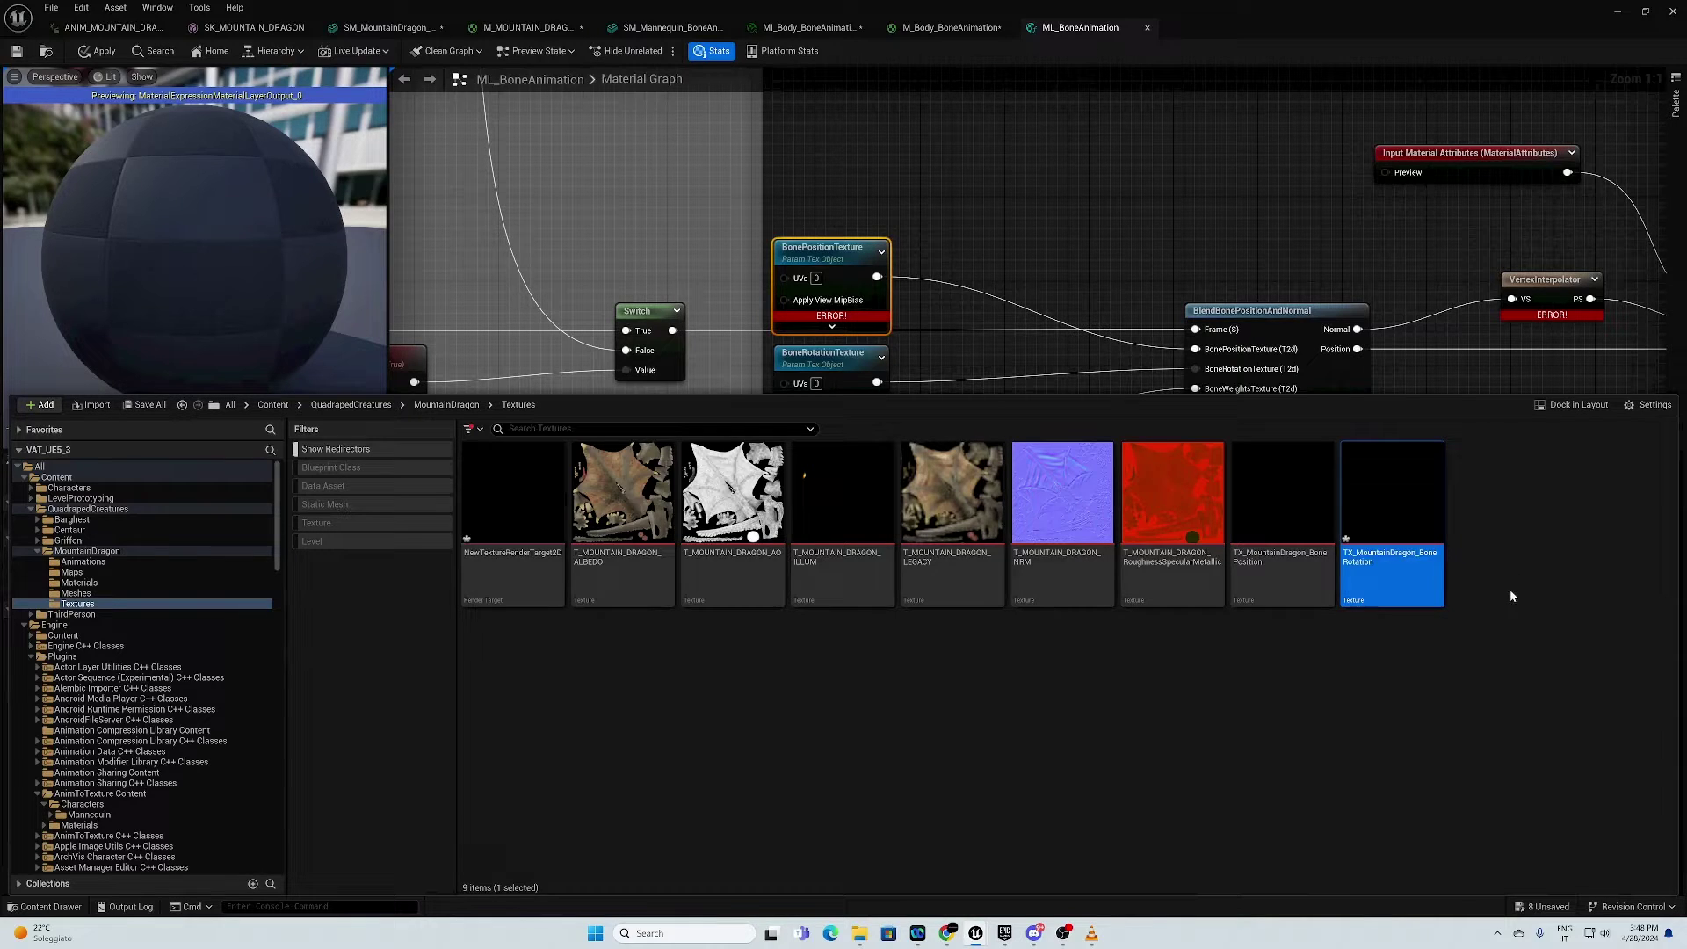
Step: Duplicate the rotation texture as TX_MountainDragon_BoneWeights
key(ctrl+d)
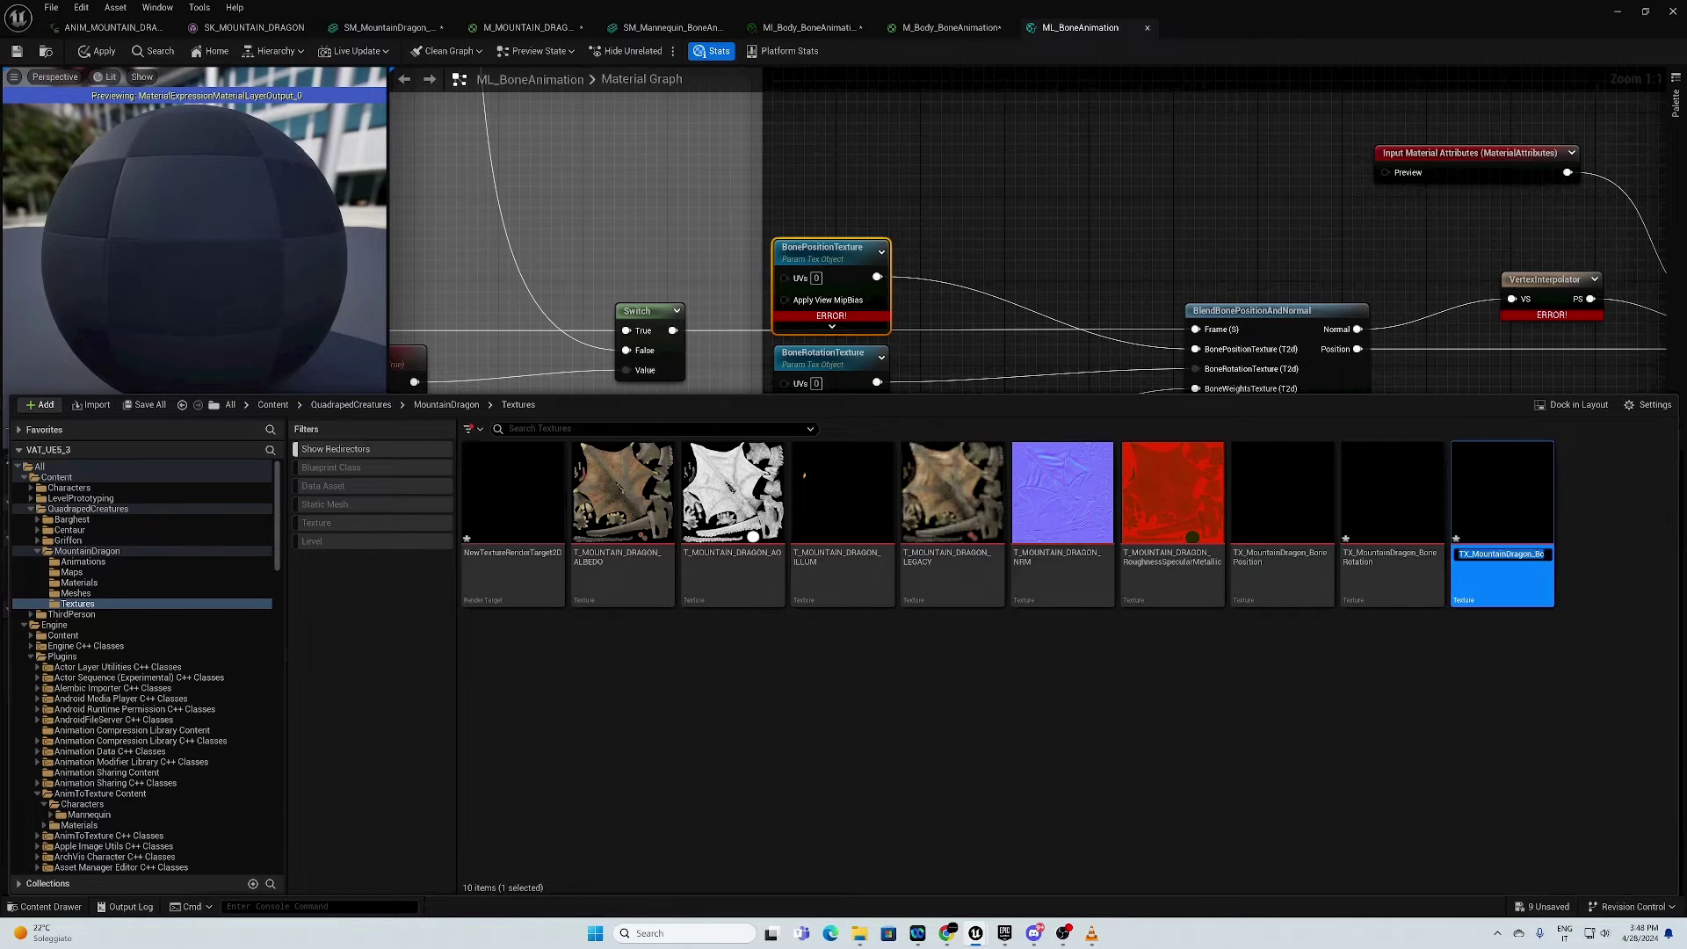
key(End)
key(shift+Left)
key(shift+Left)
key(shift+Left)
key(shift+Left)
key(shift+Left)
key(shift+Left)
key(shift+Left)
key(shift+Left)
key(shift+Left)
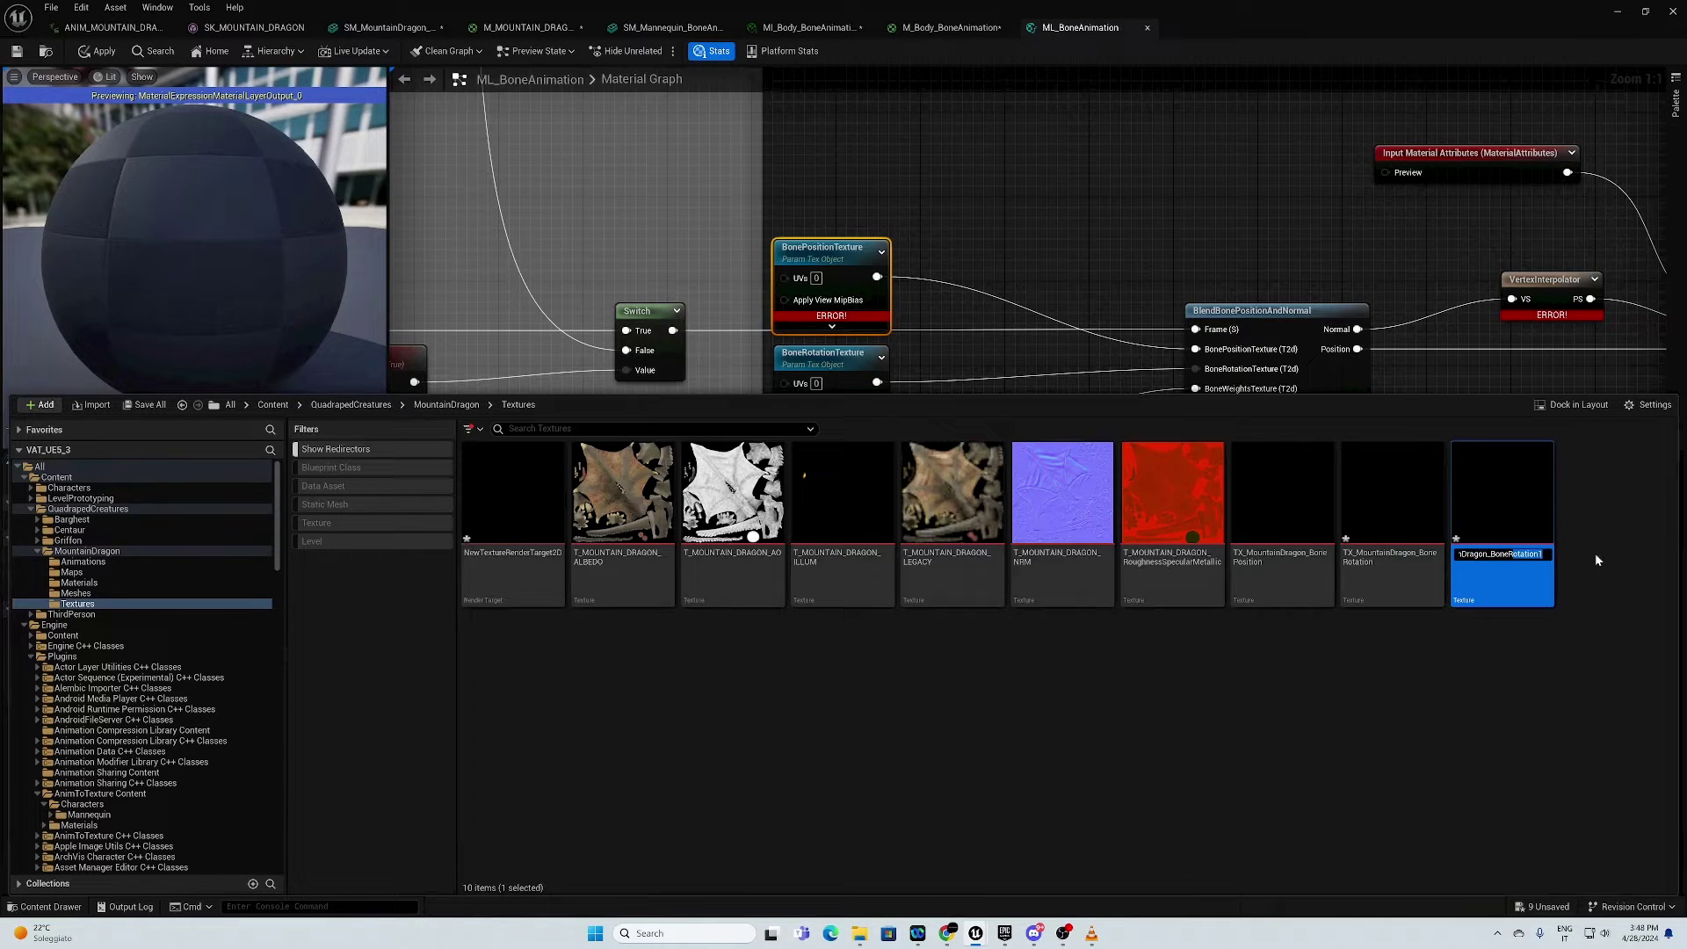
key(BackSpace)
text(Weight)
key(Return)
key(ctrl+space)
right_drag(899, 525, 917, 393)
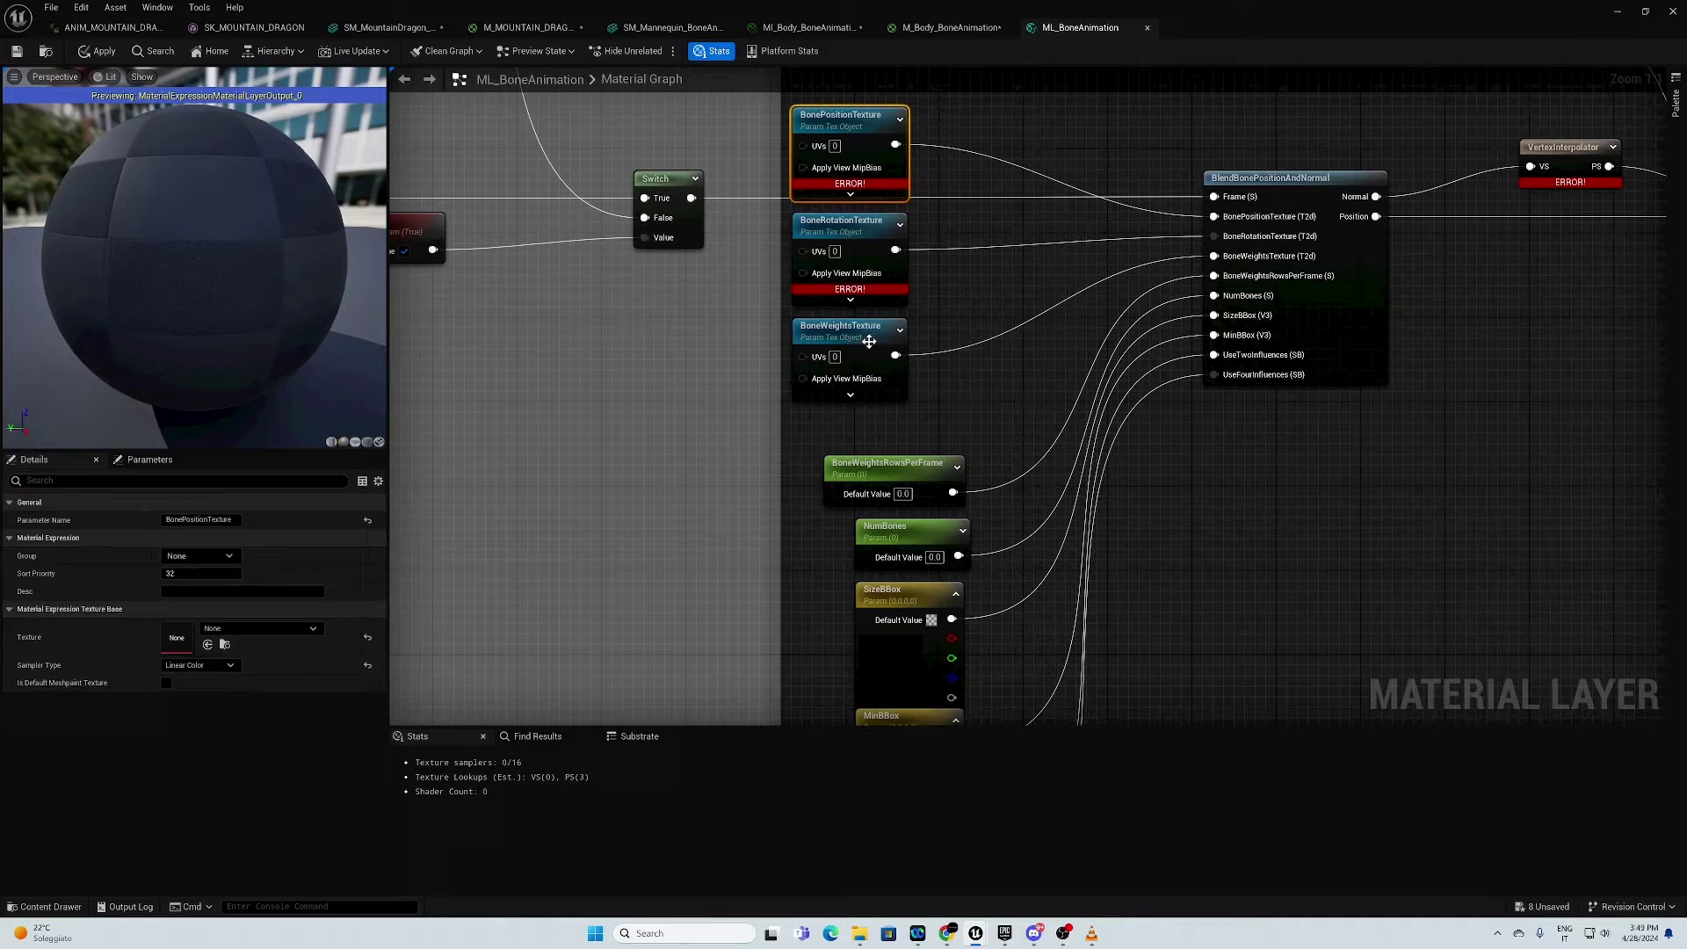
Step: Assign TX_MountainDragon_BonePosition and BoneRotation to their bone texture parameter nodes
click(50, 914)
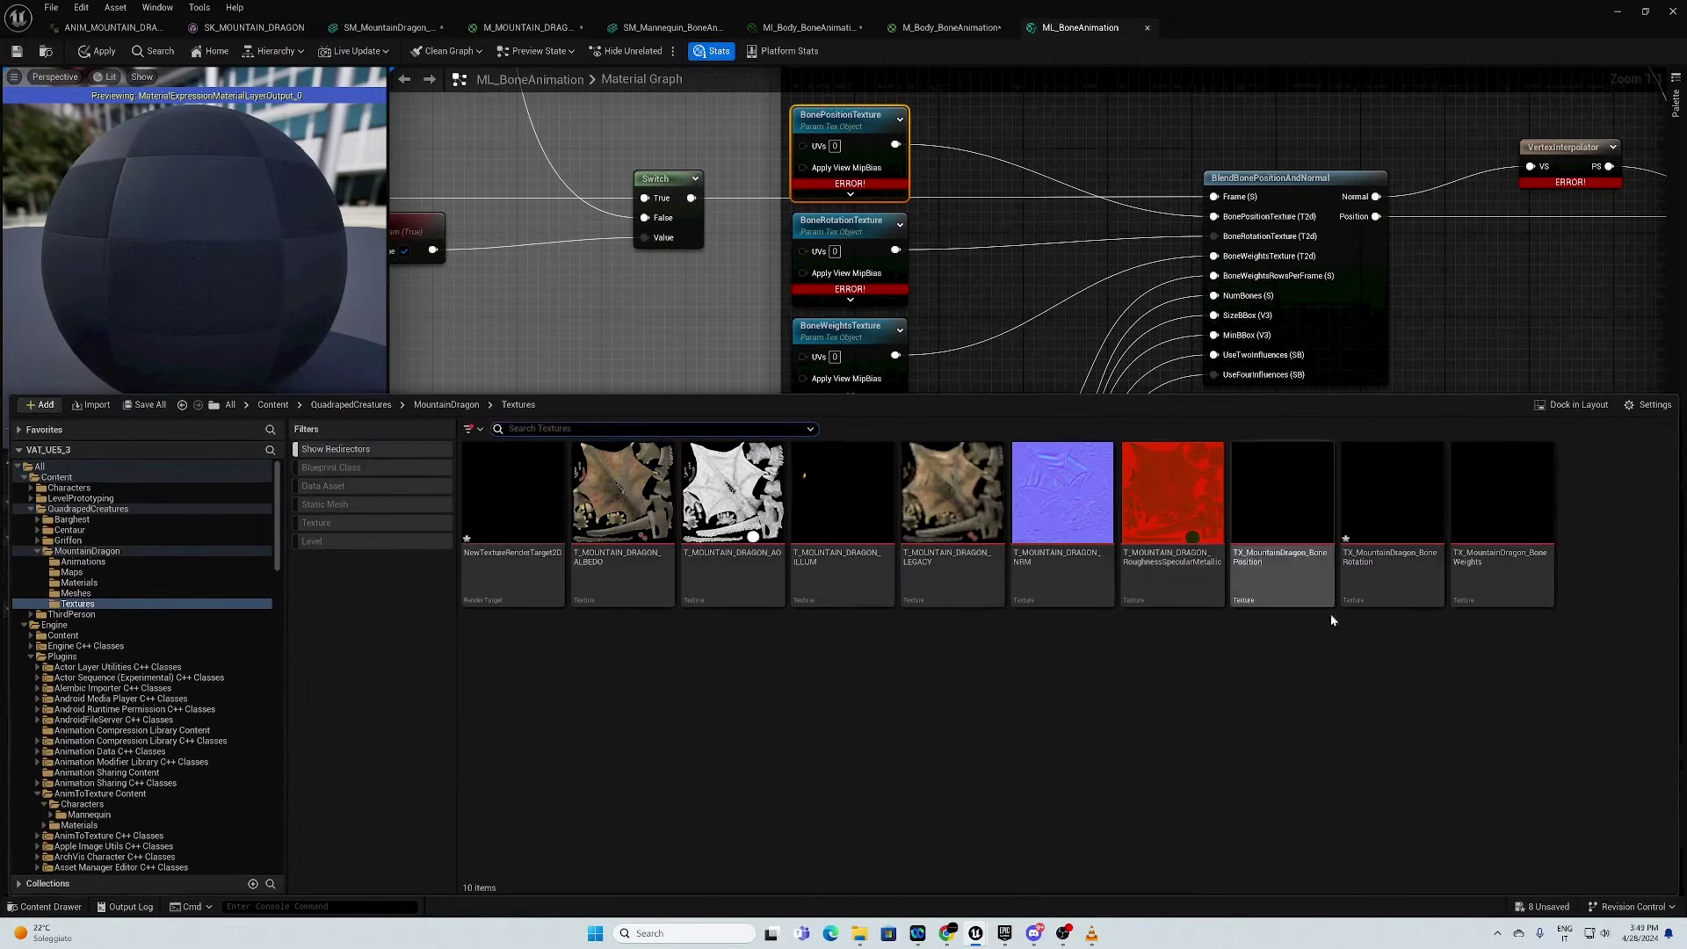
click(1272, 528)
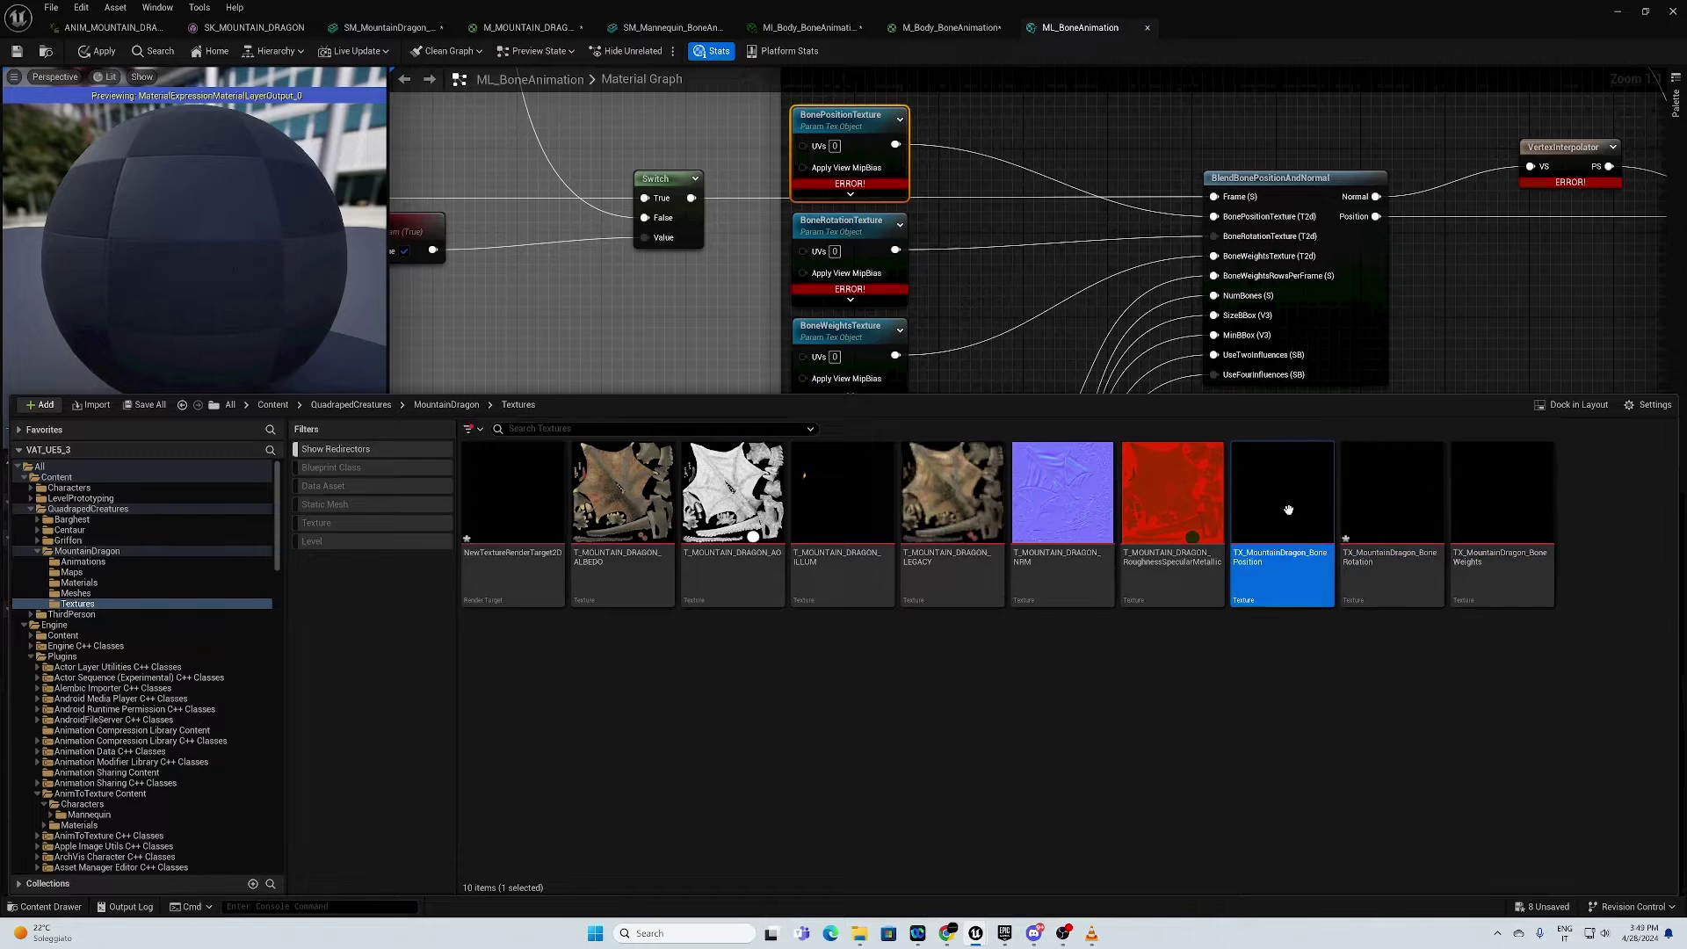
drag(1284, 498, 841, 107)
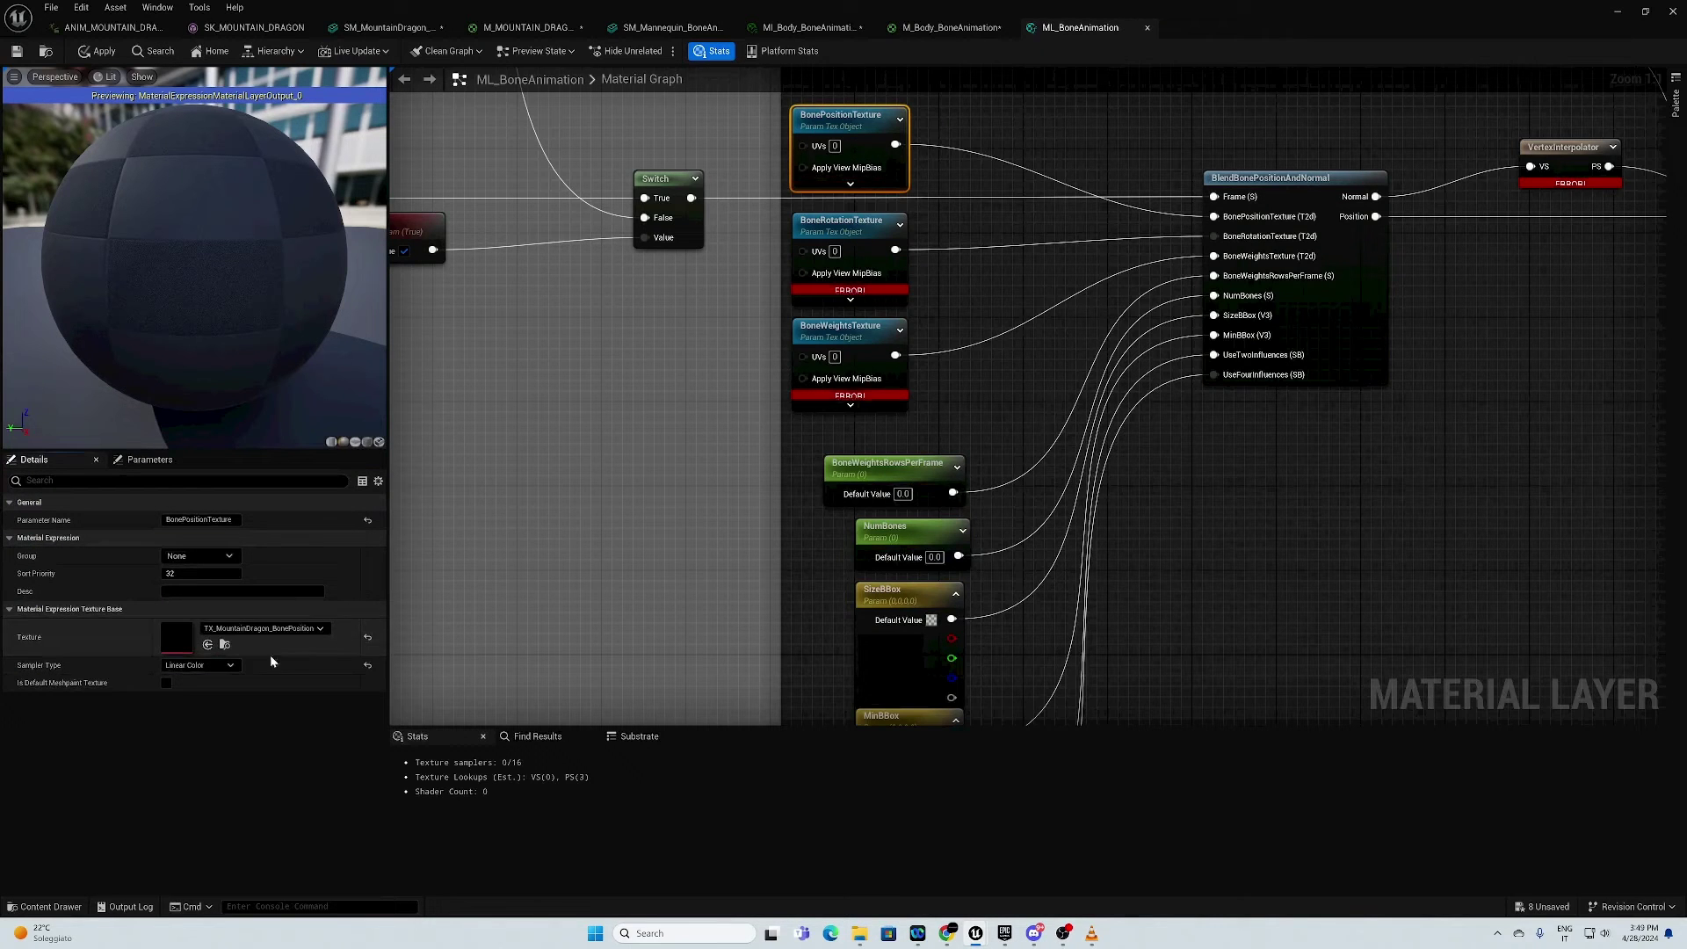
click(861, 223)
click(51, 906)
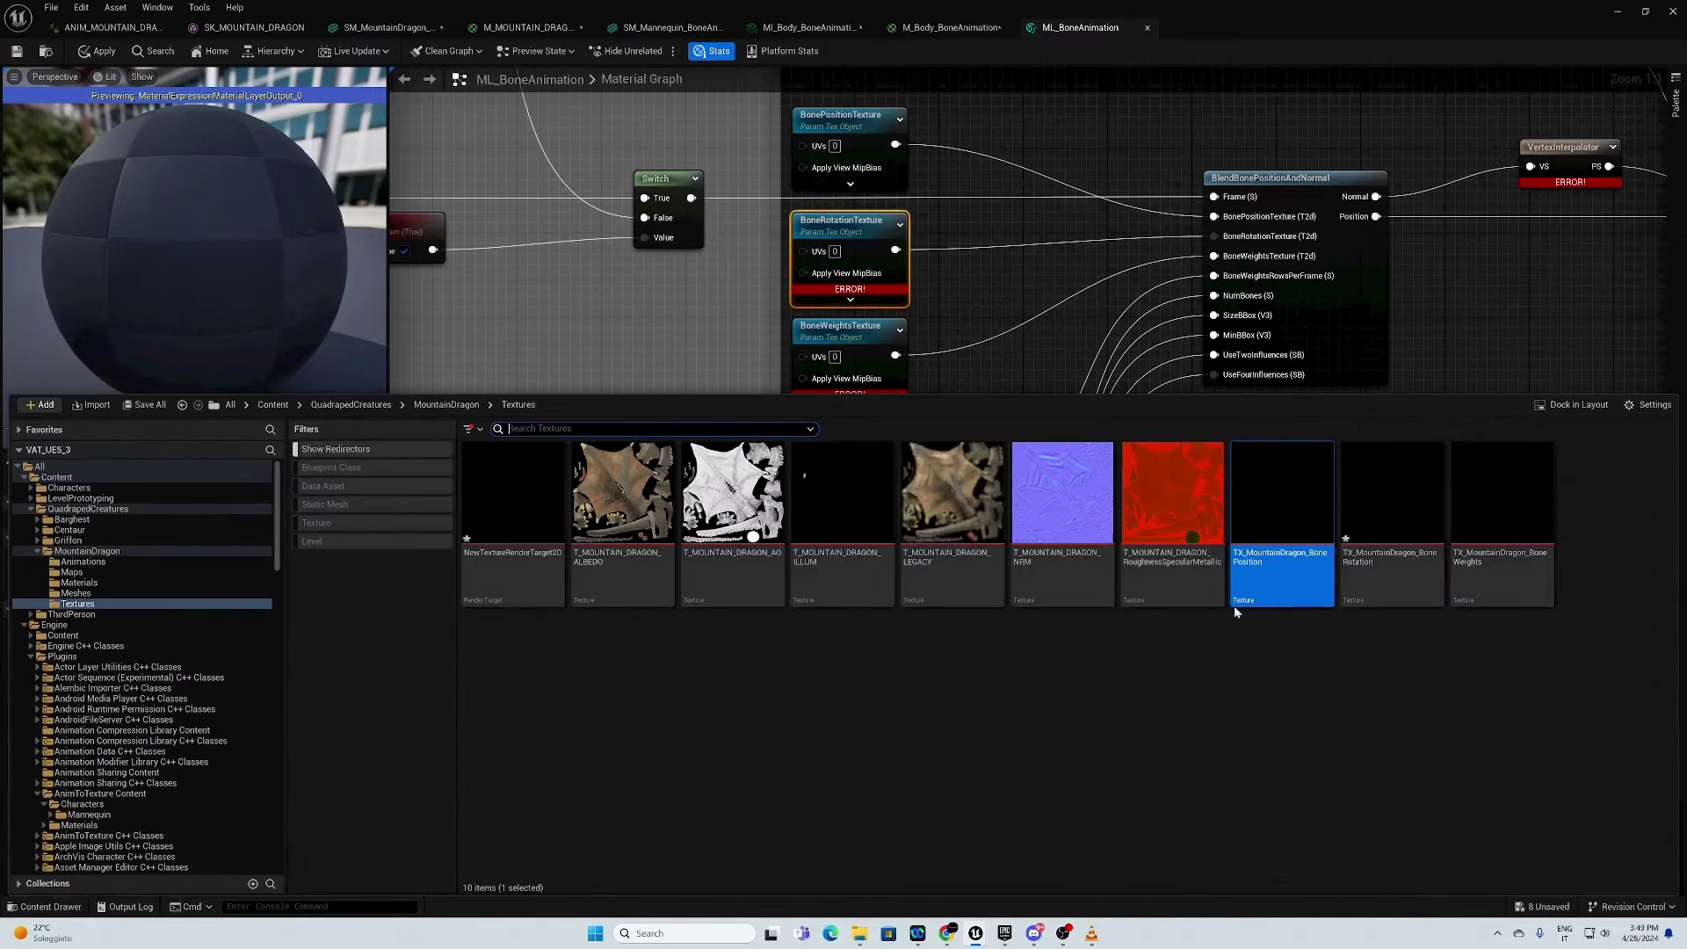
click(1425, 523)
drag(1424, 523, 820, 230)
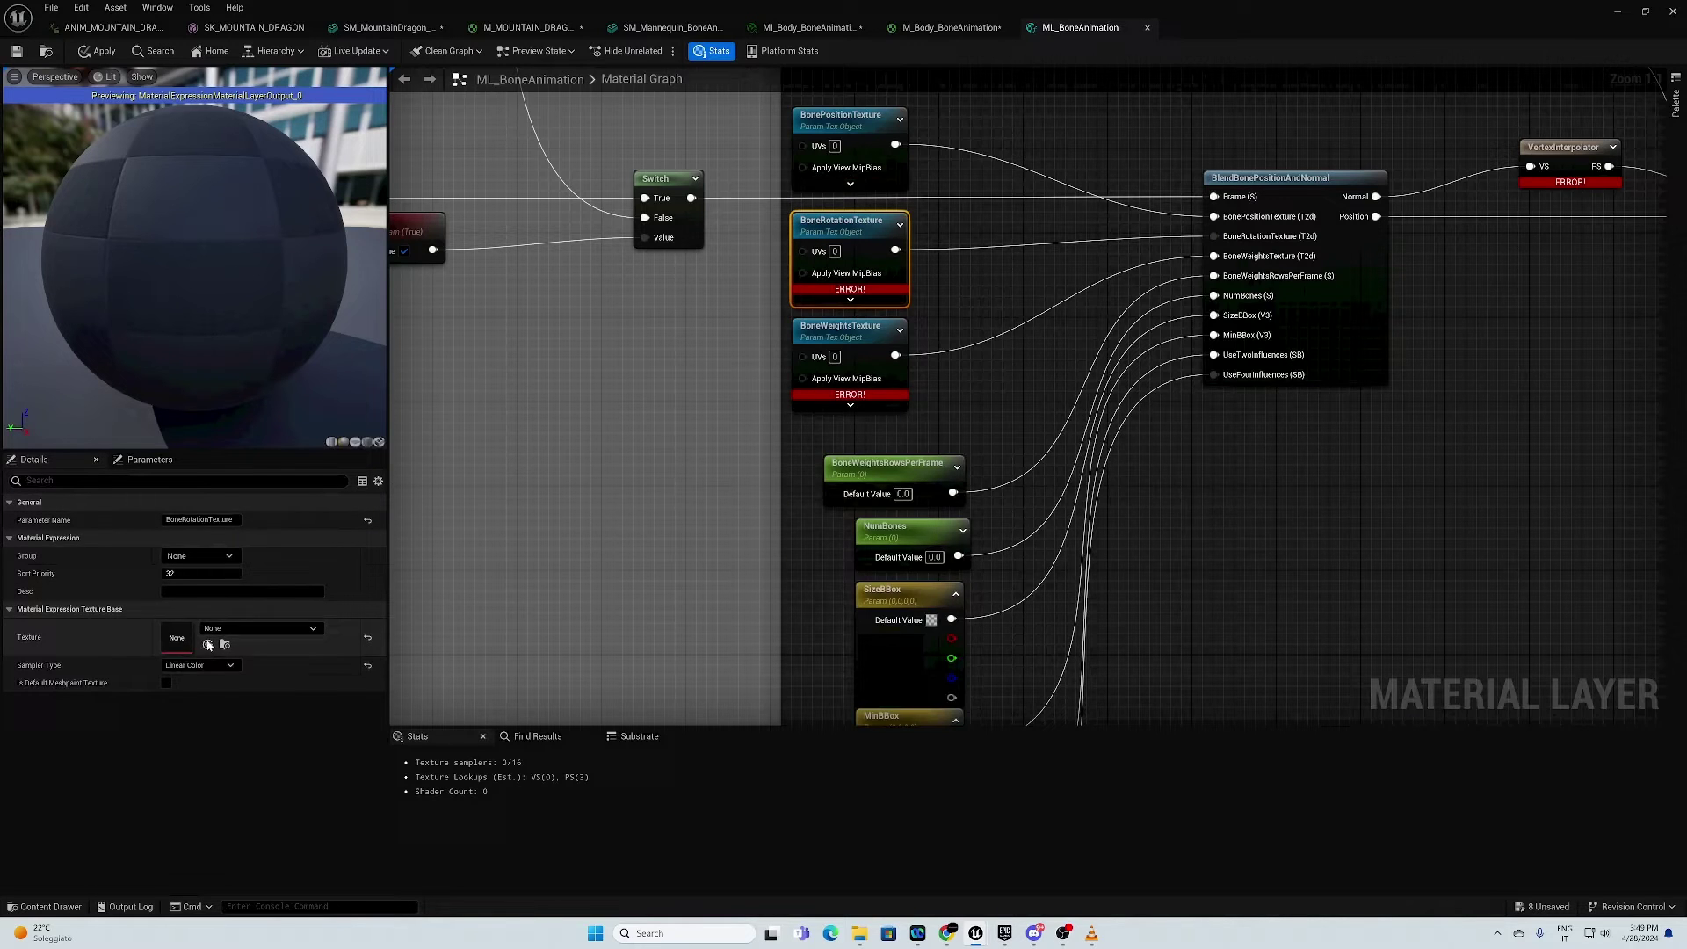
Step: Assign the BoneWeights texture to BoneWeightsTexture, apply the layer, and switch to M_Body_BoneAnimation
click(50, 905)
click(1473, 493)
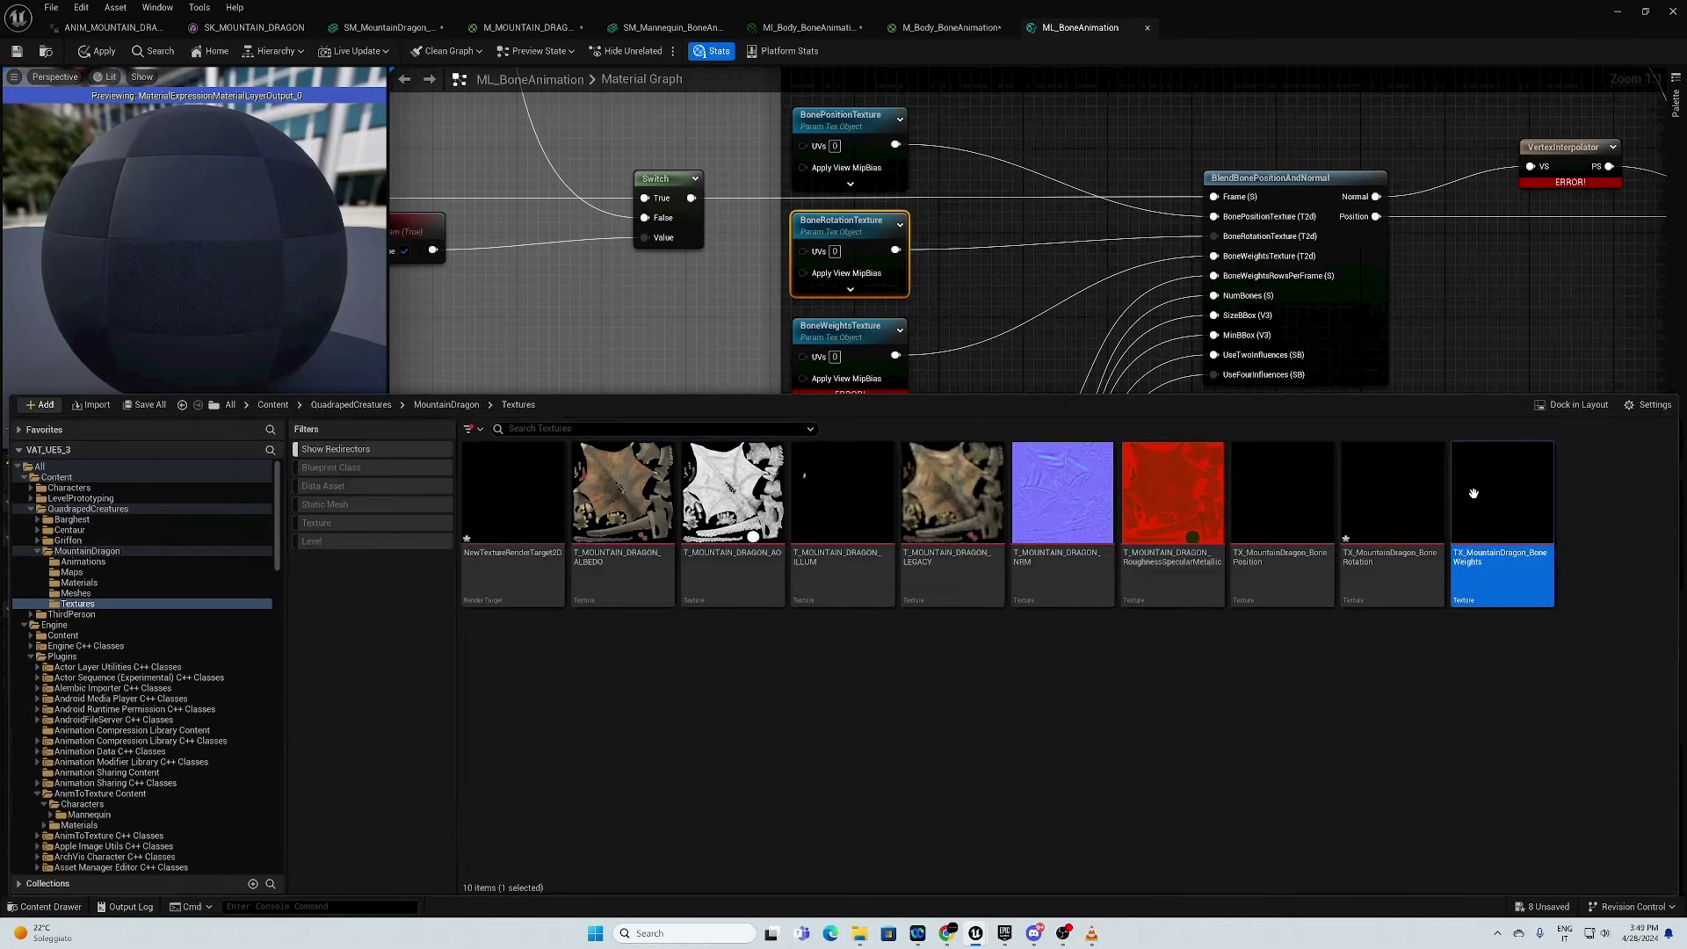
drag(826, 328, 826, 328)
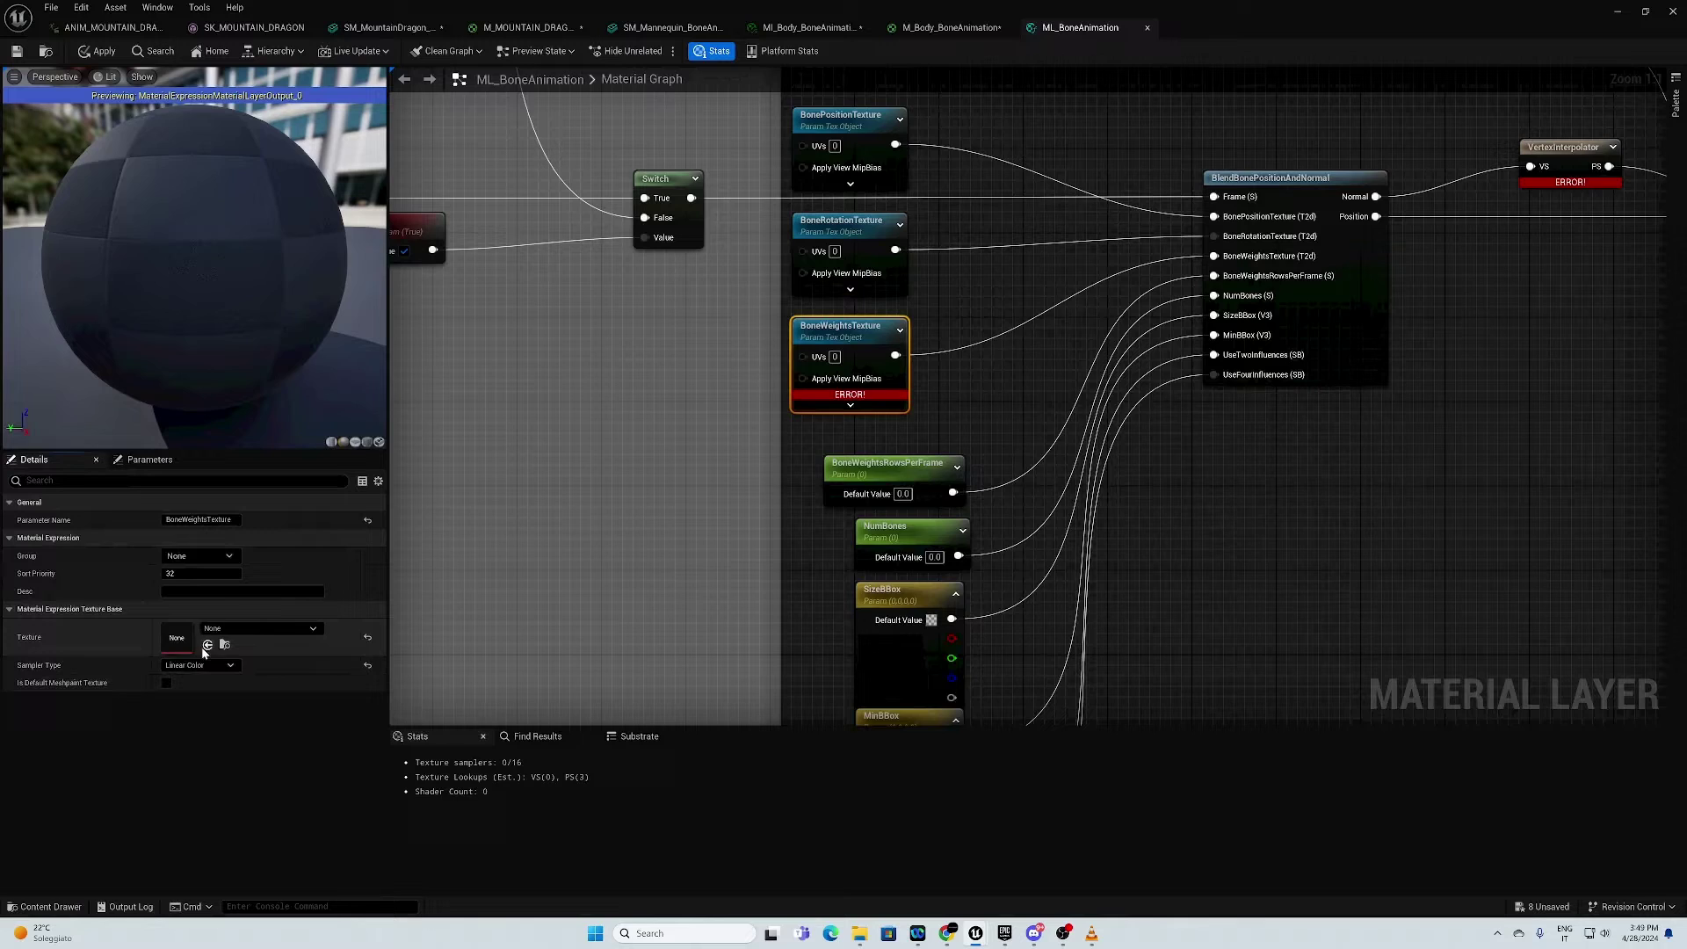
right_drag(446, 578, 677, 680)
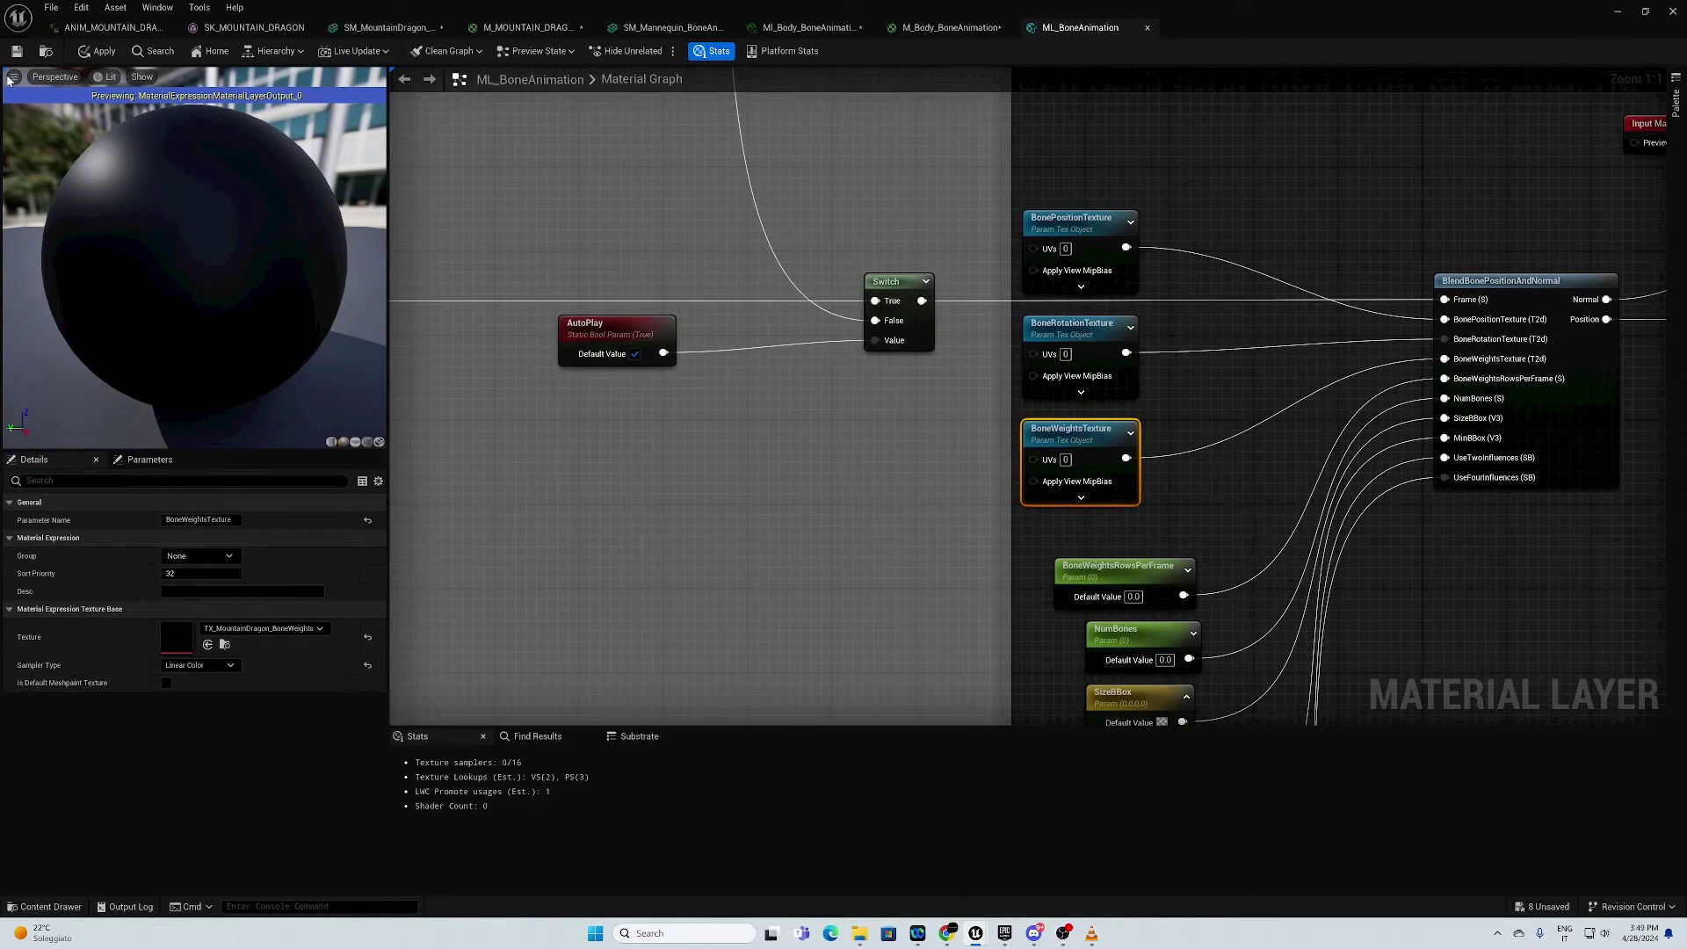
click(99, 51)
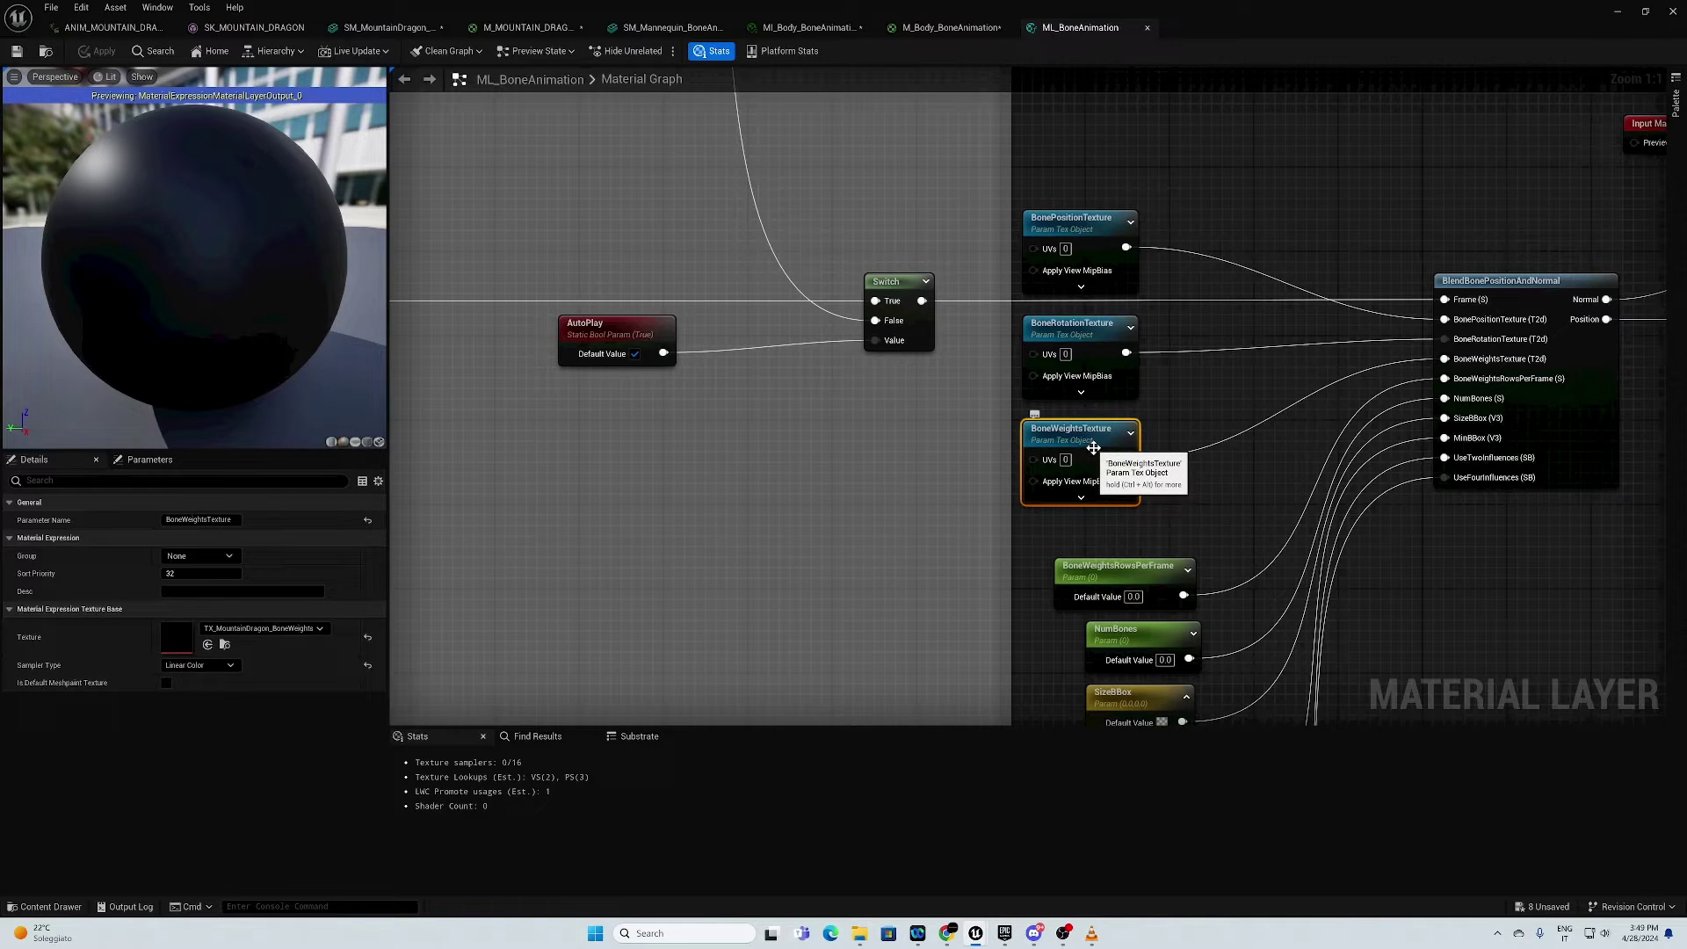
click(806, 35)
click(949, 27)
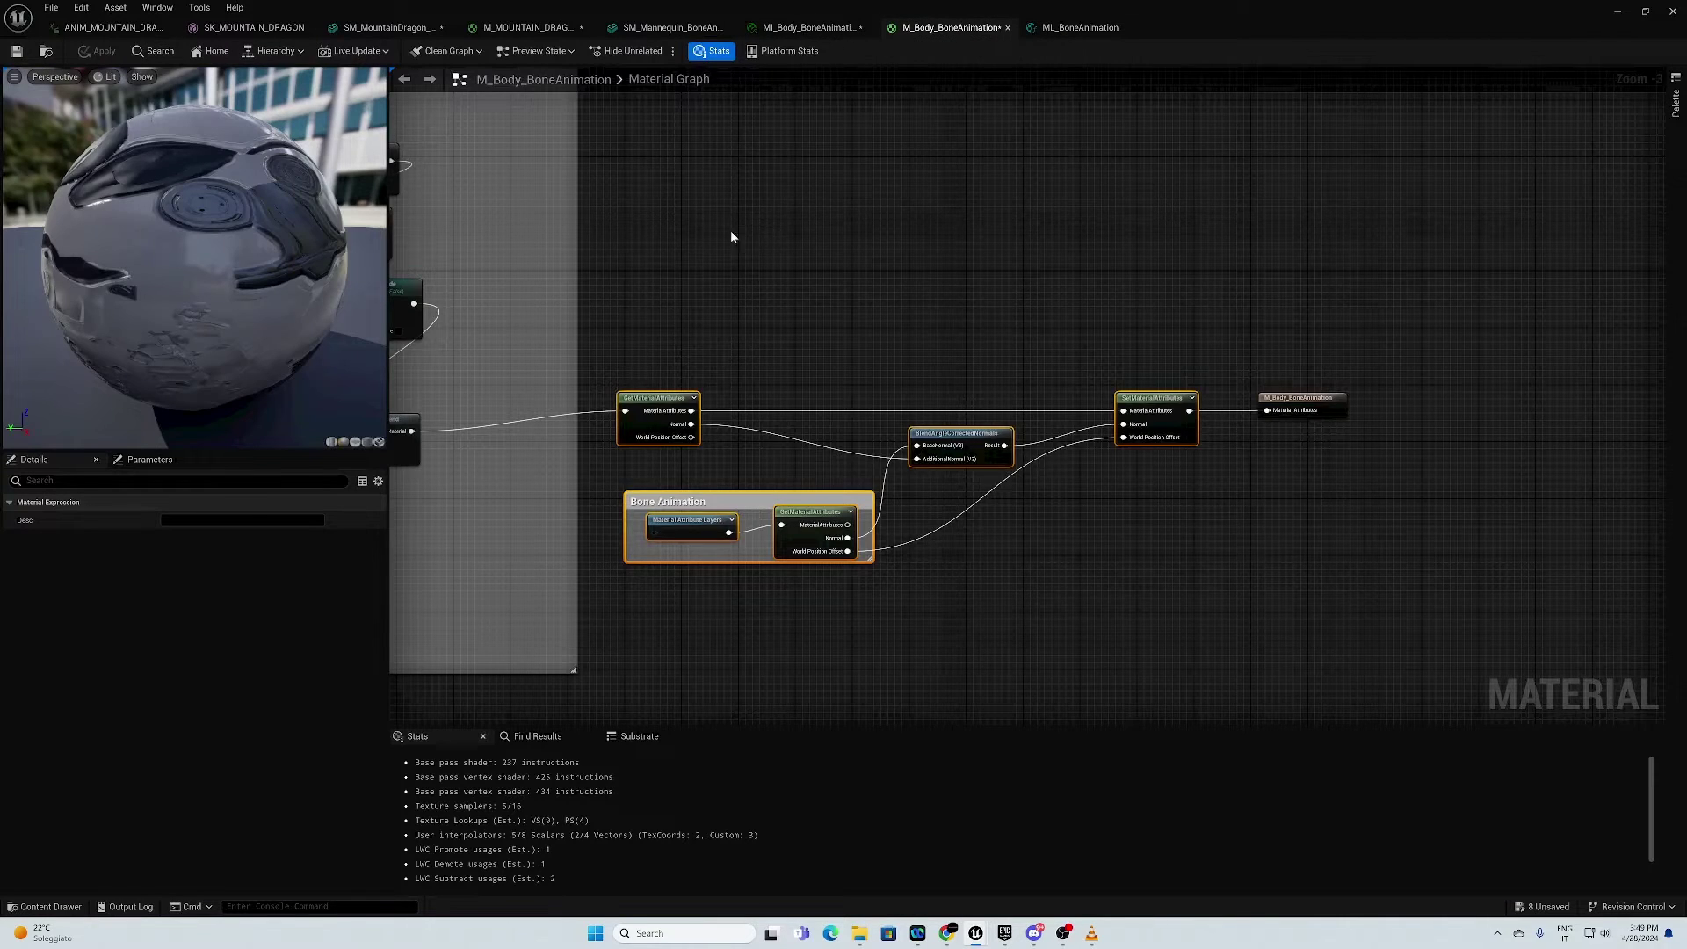
Step: Add a StaticSwitchParameter named UseLayer just ahead of M_MOUNTAIN_DRAGON's material output
click(514, 27)
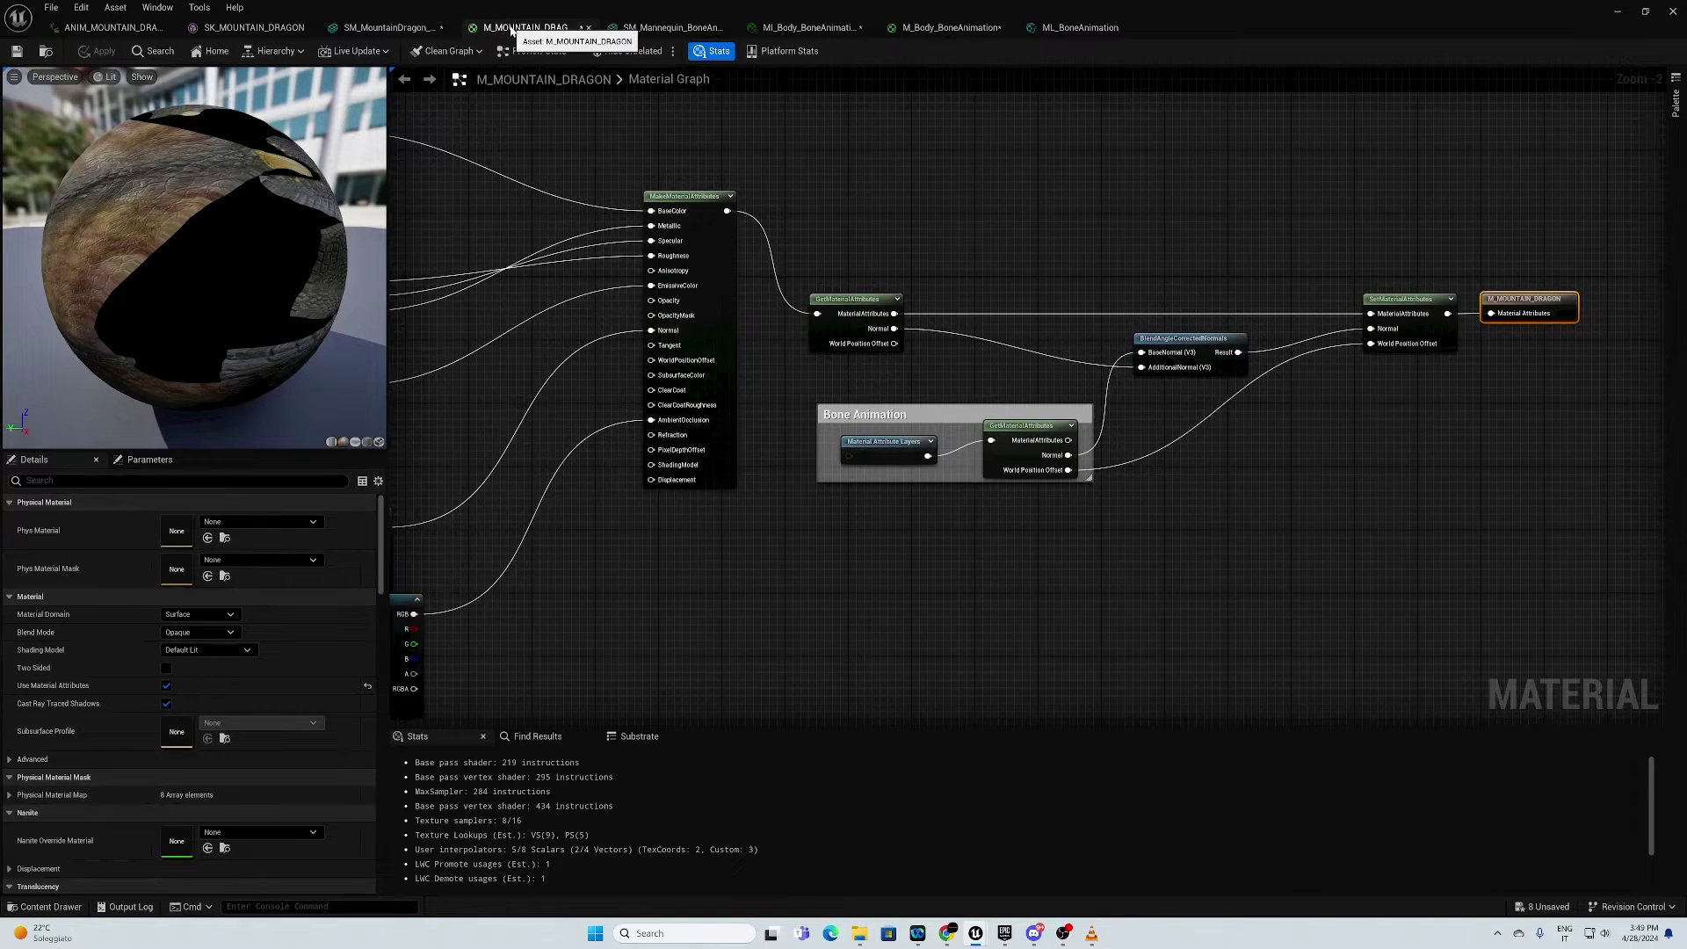
right_drag(1156, 213, 739, 196)
drag(1115, 283, 1265, 286)
right_click(1016, 196)
text(swit)
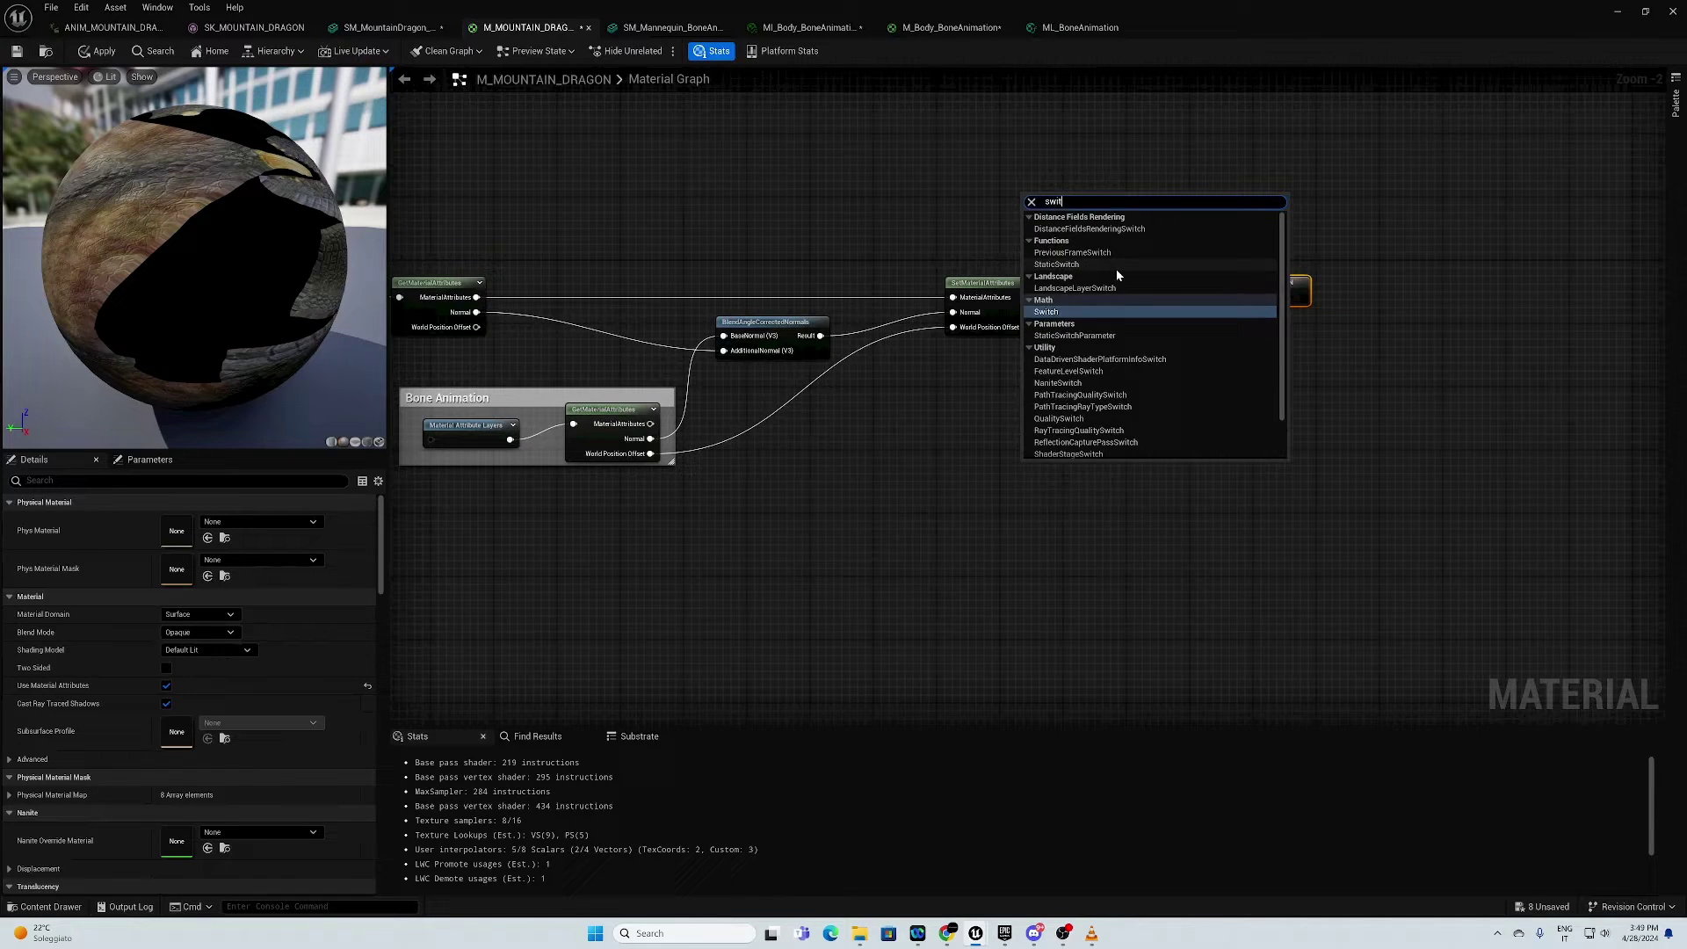
text(chparam)
key(Return)
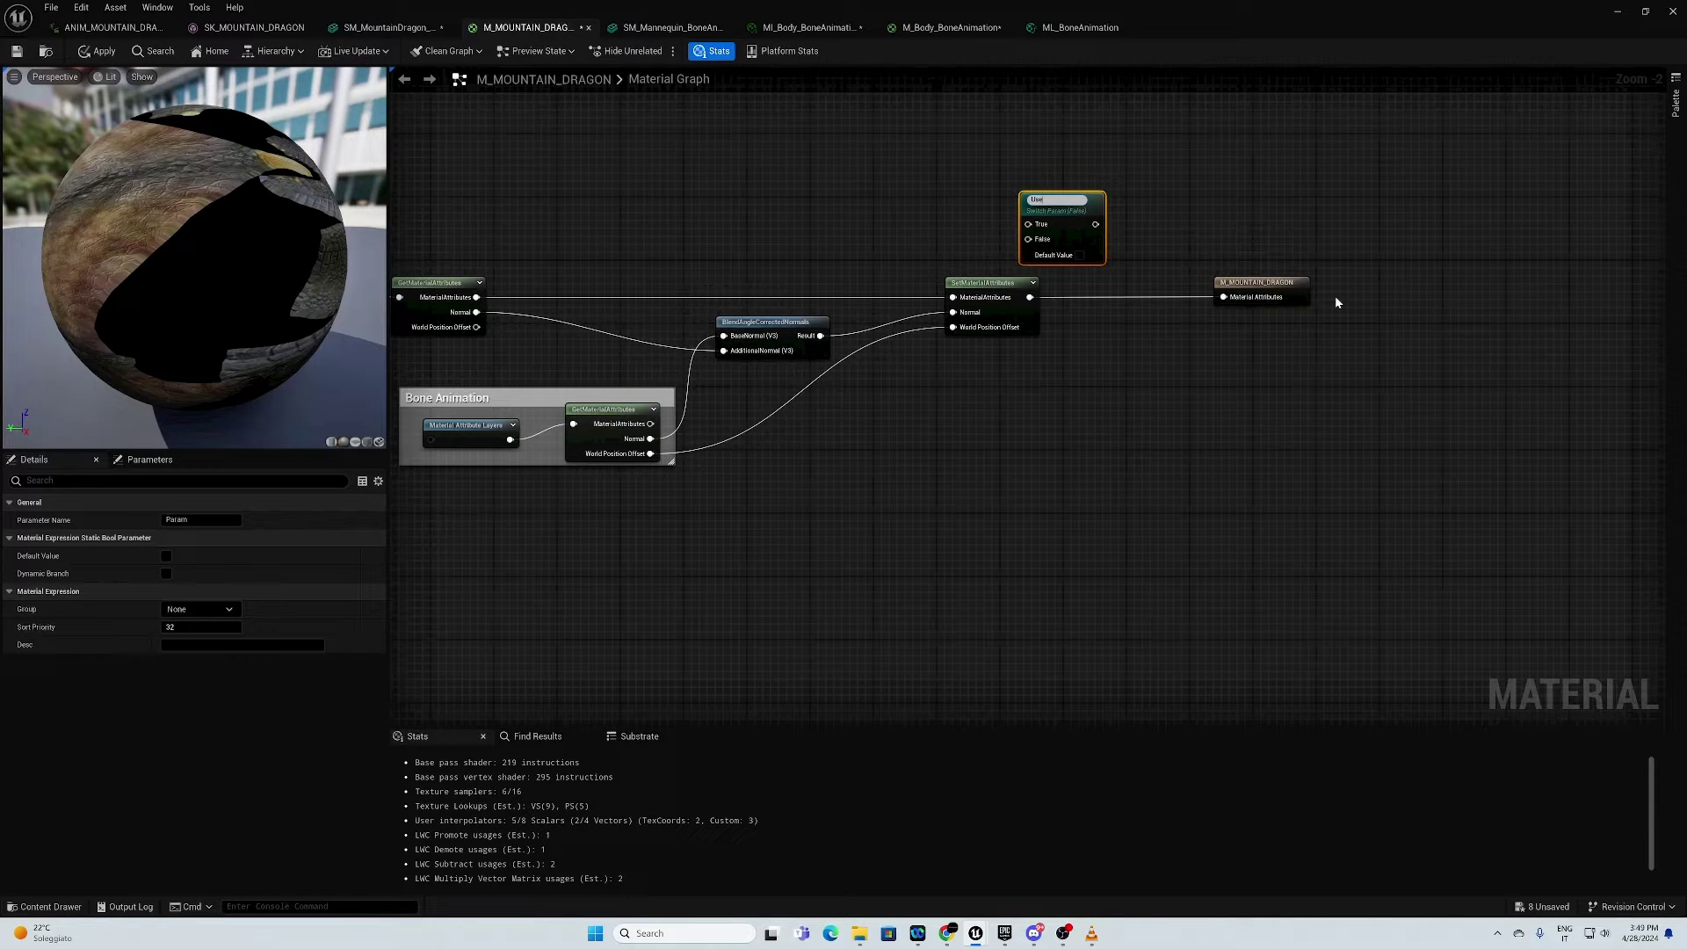
key(Return)
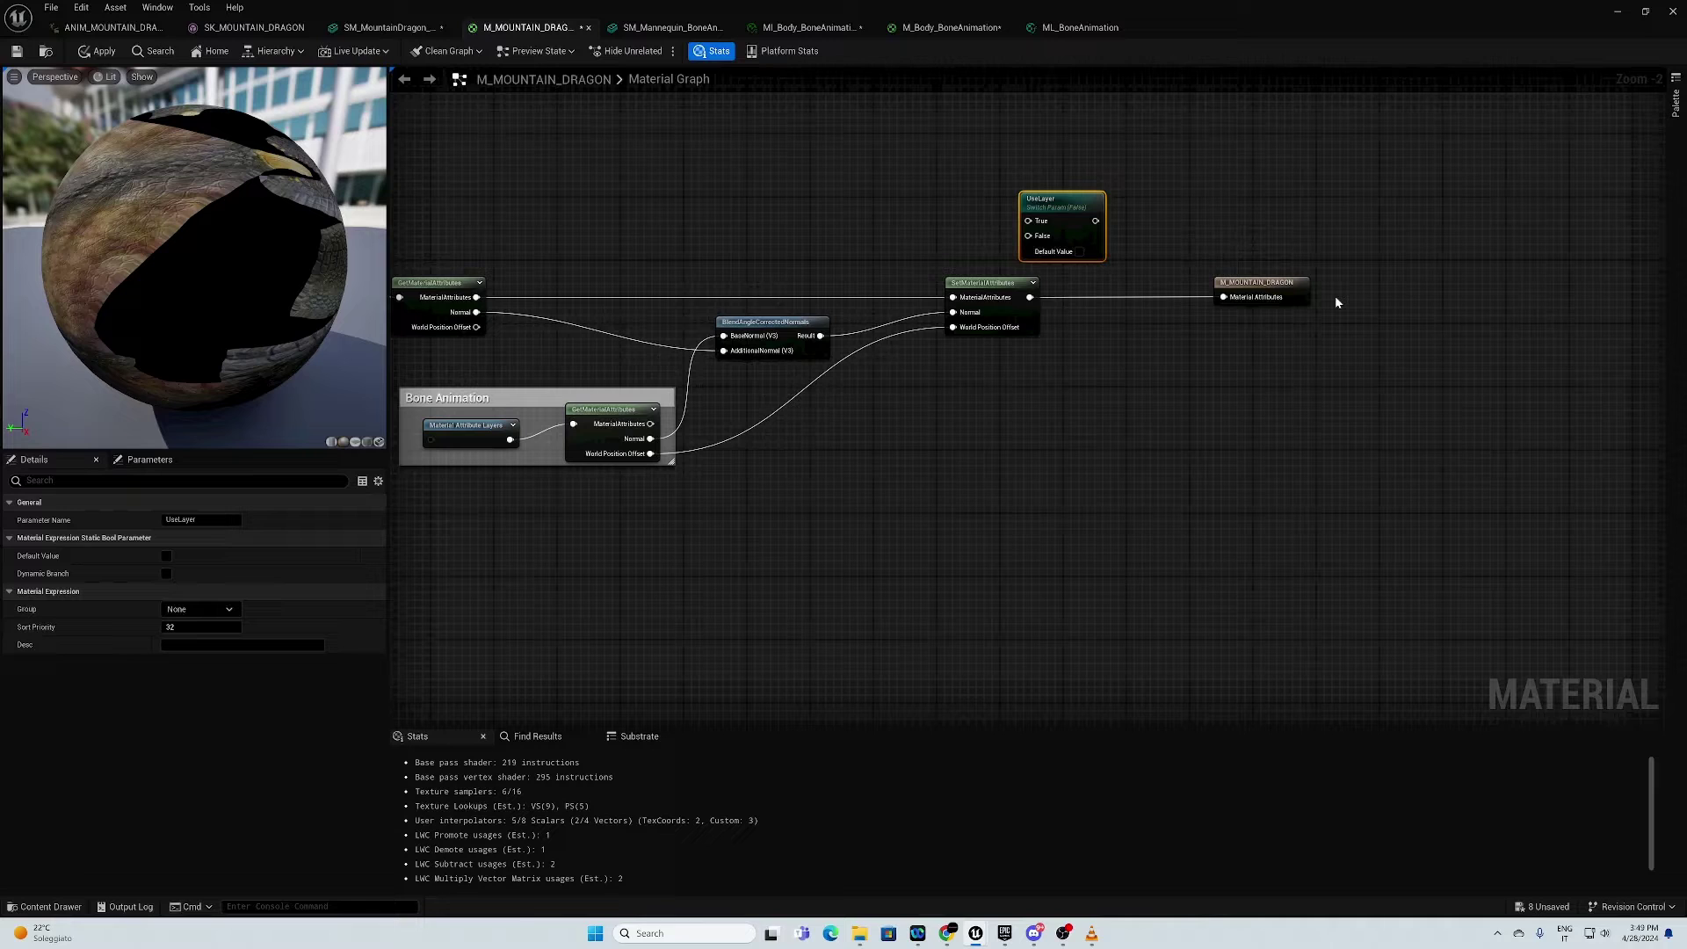
drag(1054, 202, 1105, 231)
Step: Wire bone-animation attributes into True, MakeMaterialAttributes into False, and UseLayer into the output
drag(1030, 297, 1080, 250)
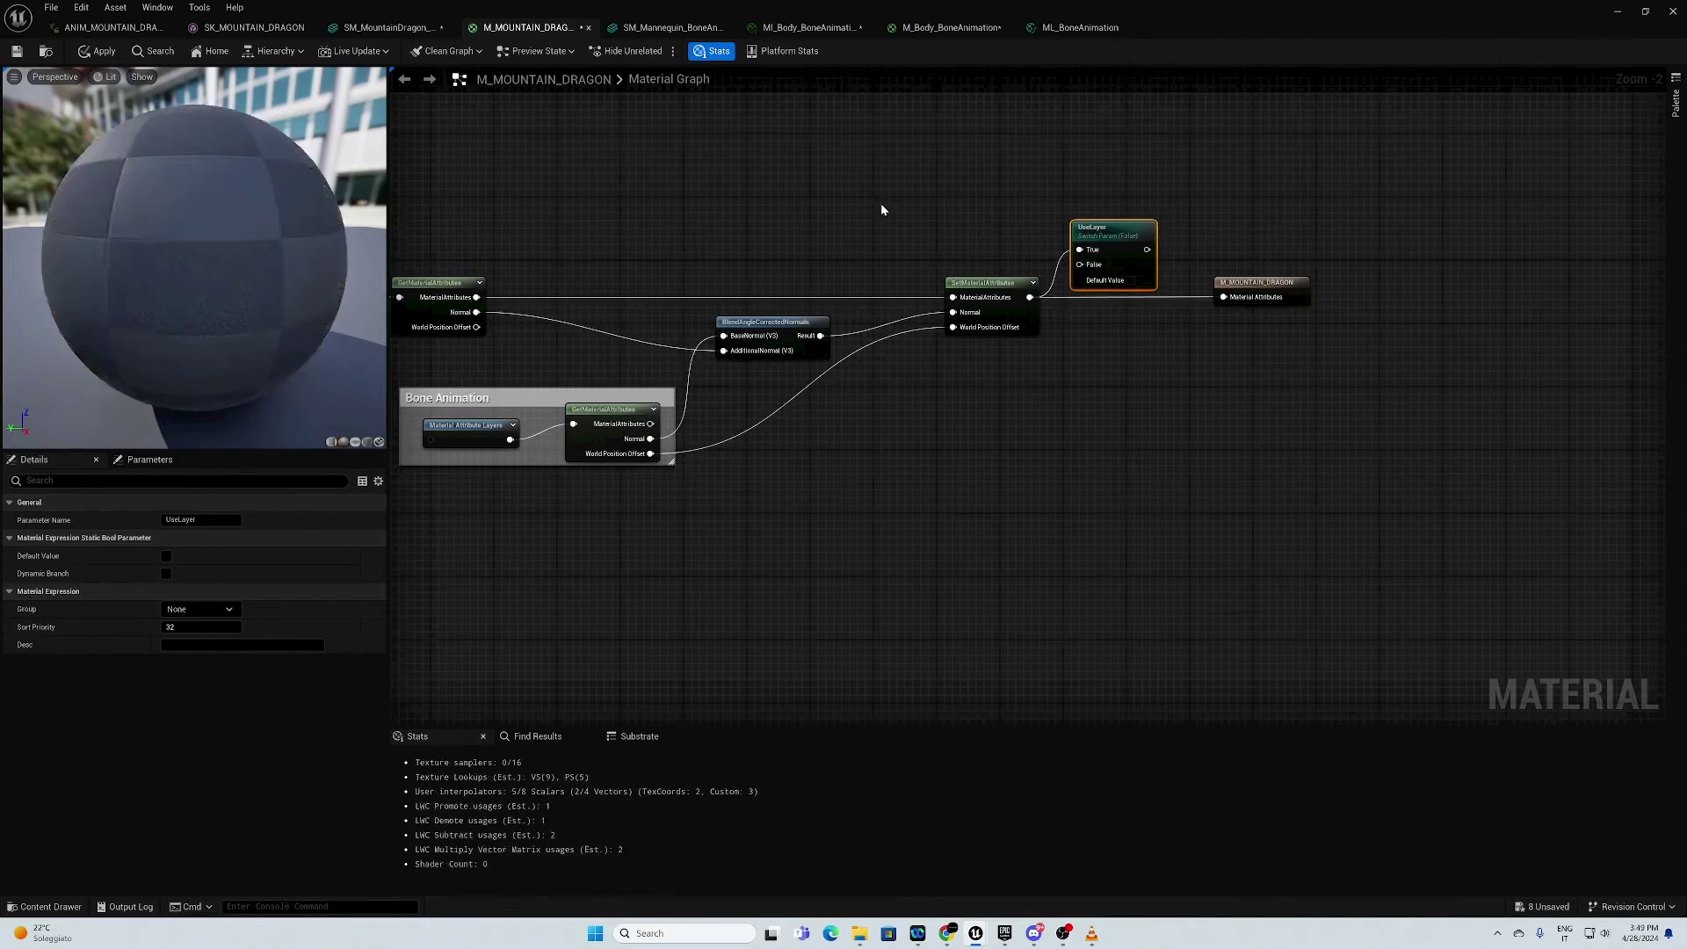
right_drag(868, 197, 1033, 231)
drag(475, 229, 1266, 246)
right_drag(1339, 204, 1159, 218)
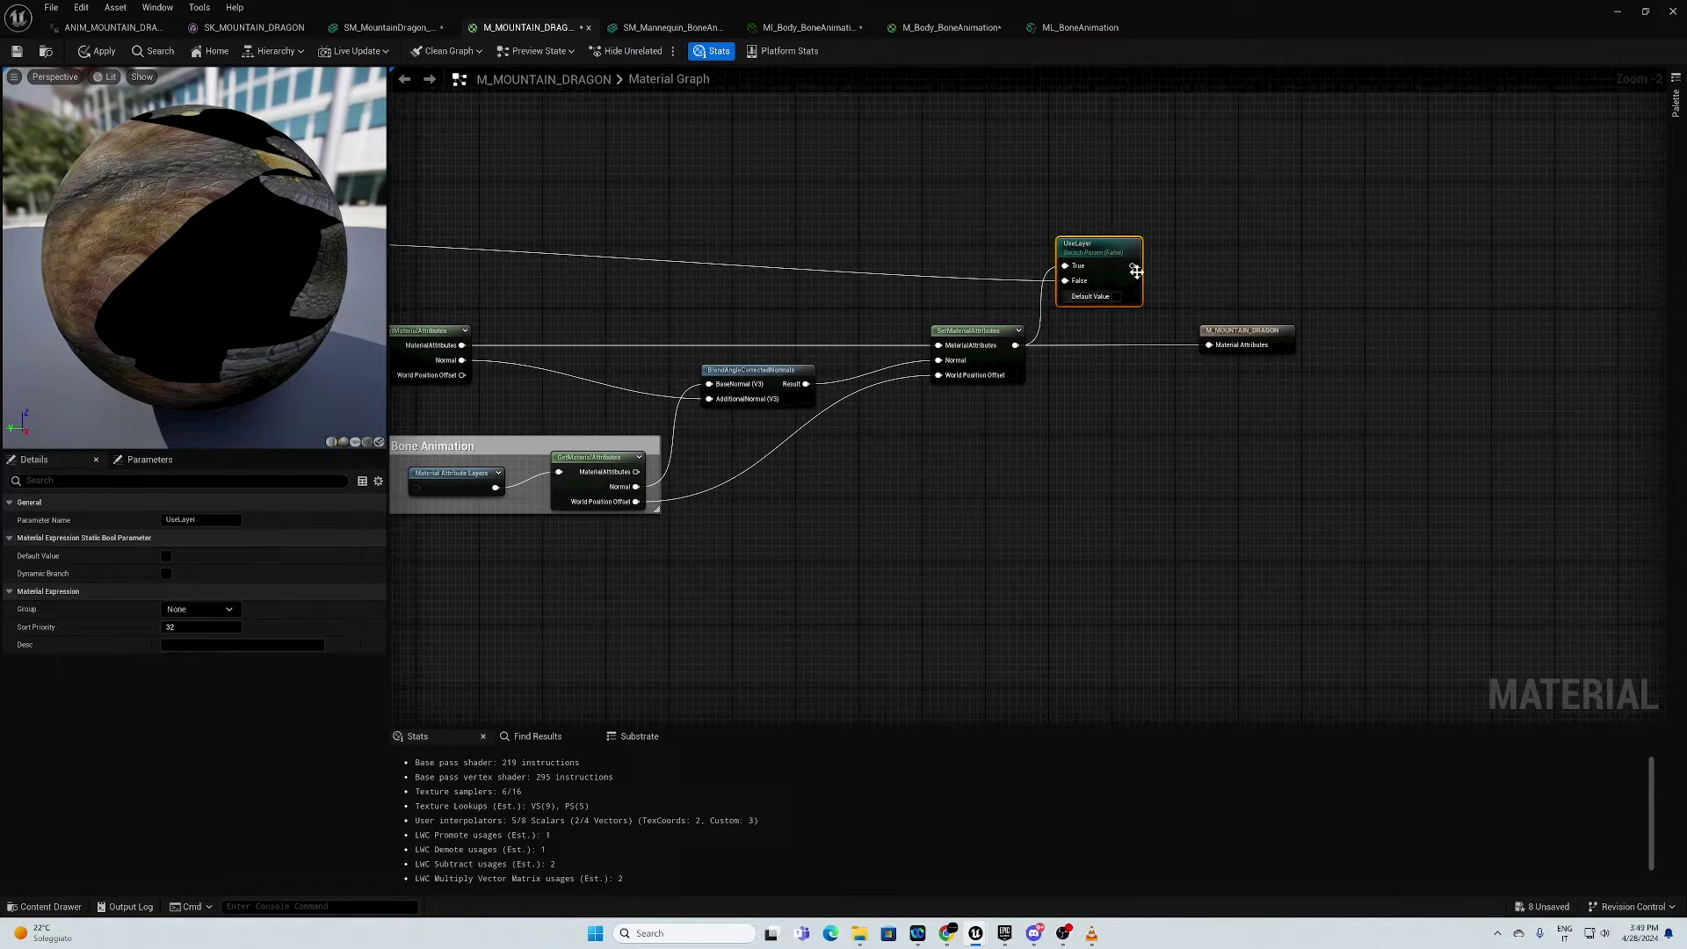
drag(1132, 266, 1211, 344)
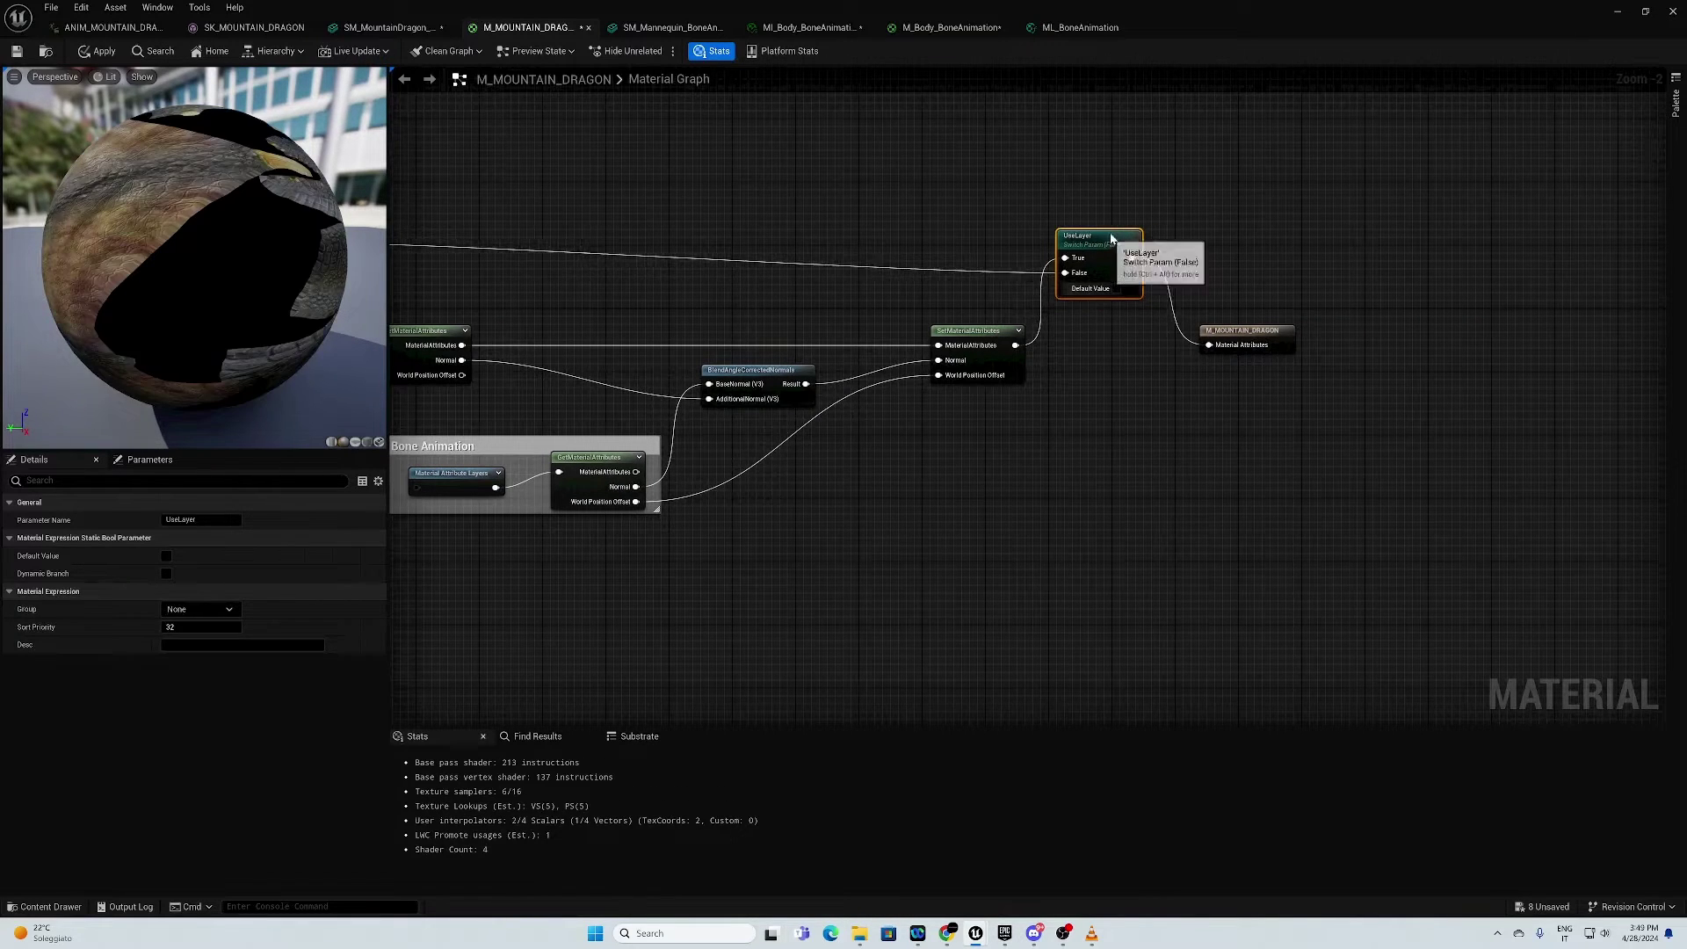
drag(1113, 253, 1106, 213)
Step: Make UseLayer default to True and apply the material changes
right_drag(1105, 352, 1154, 375)
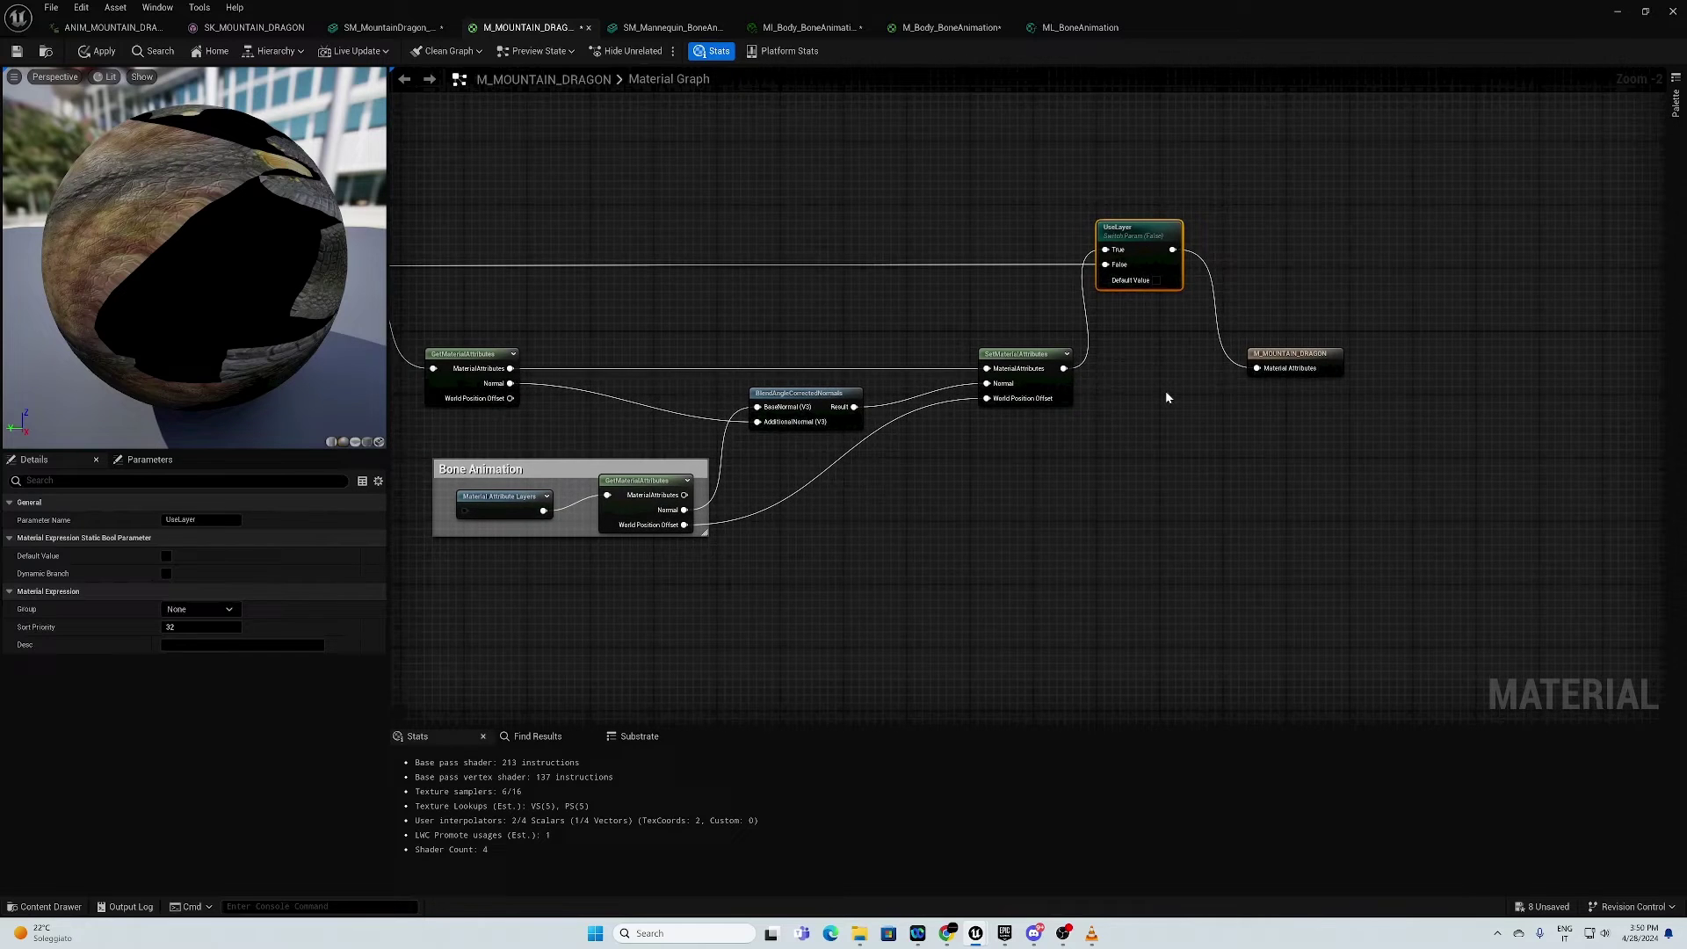
click(1157, 280)
click(98, 51)
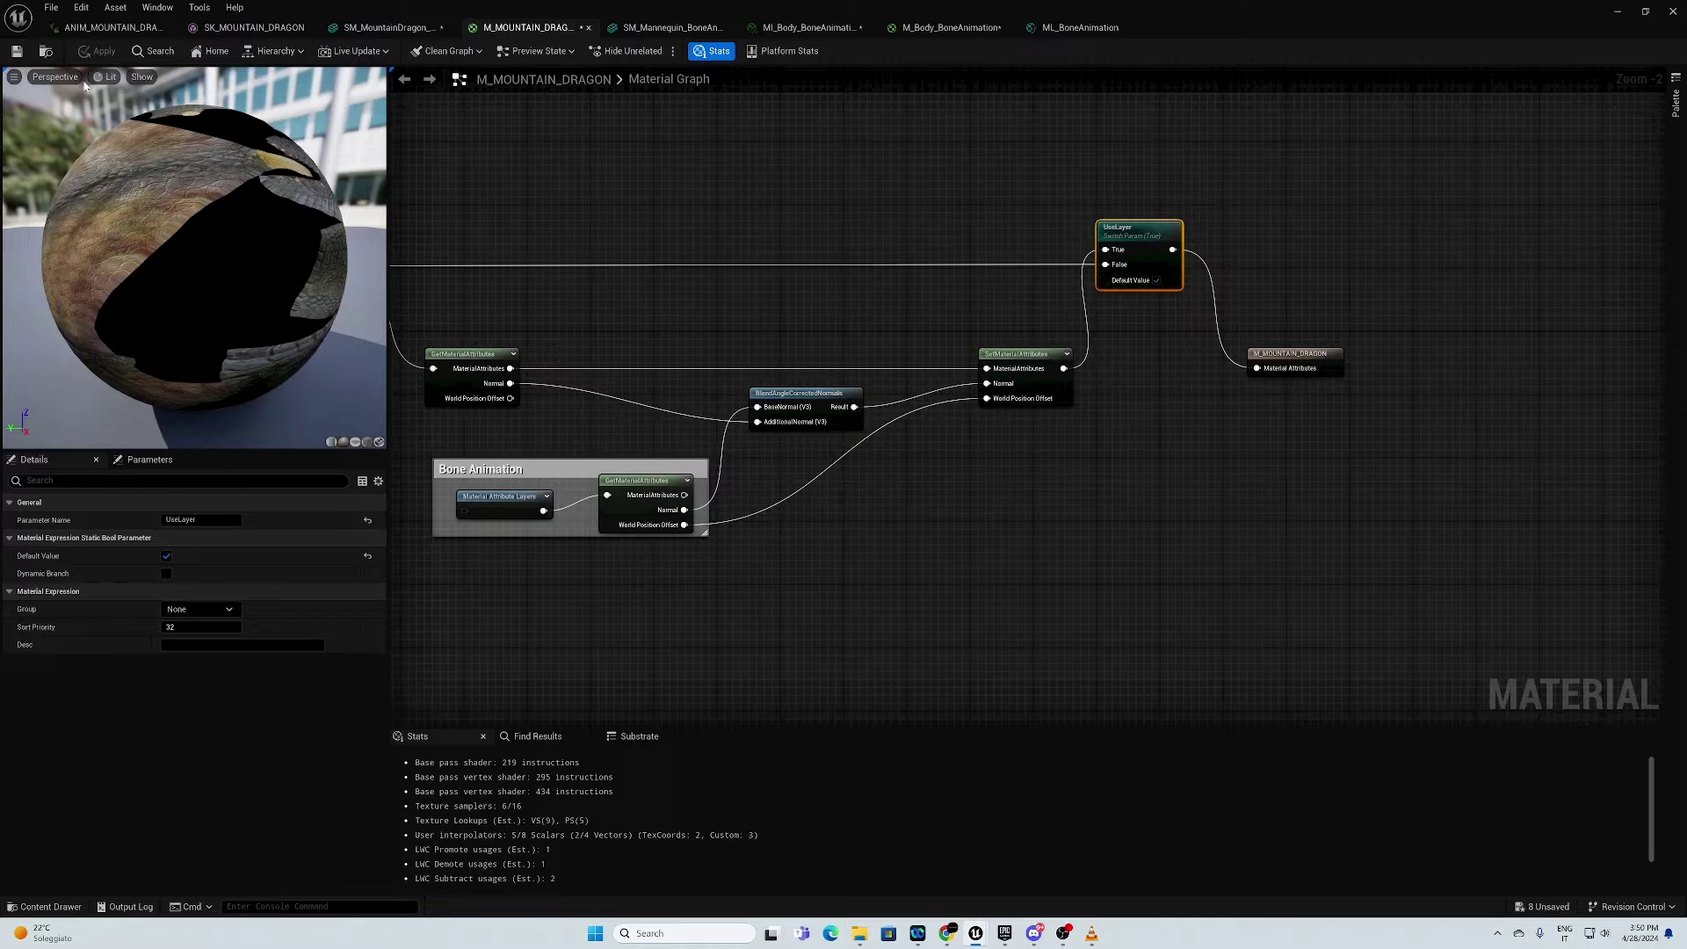
right_drag(751, 299, 1019, 246)
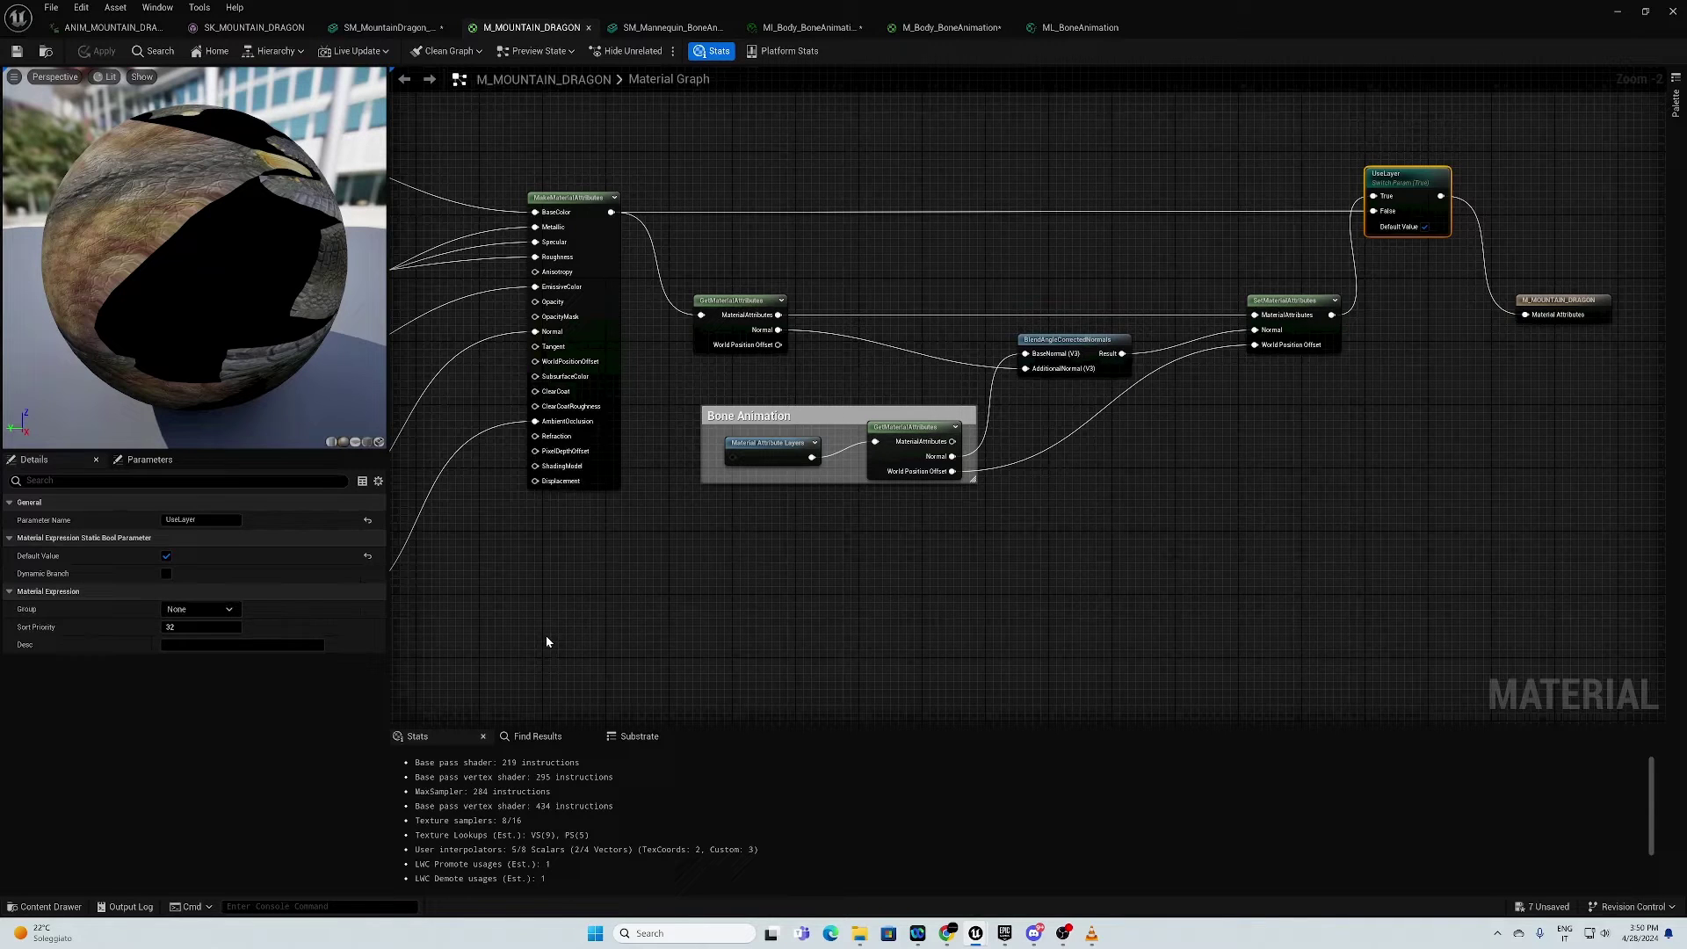
Step: Duplicate DA_BoneAnimation from the AnimToTexture Characters > Mannequin > Data folder
click(45, 906)
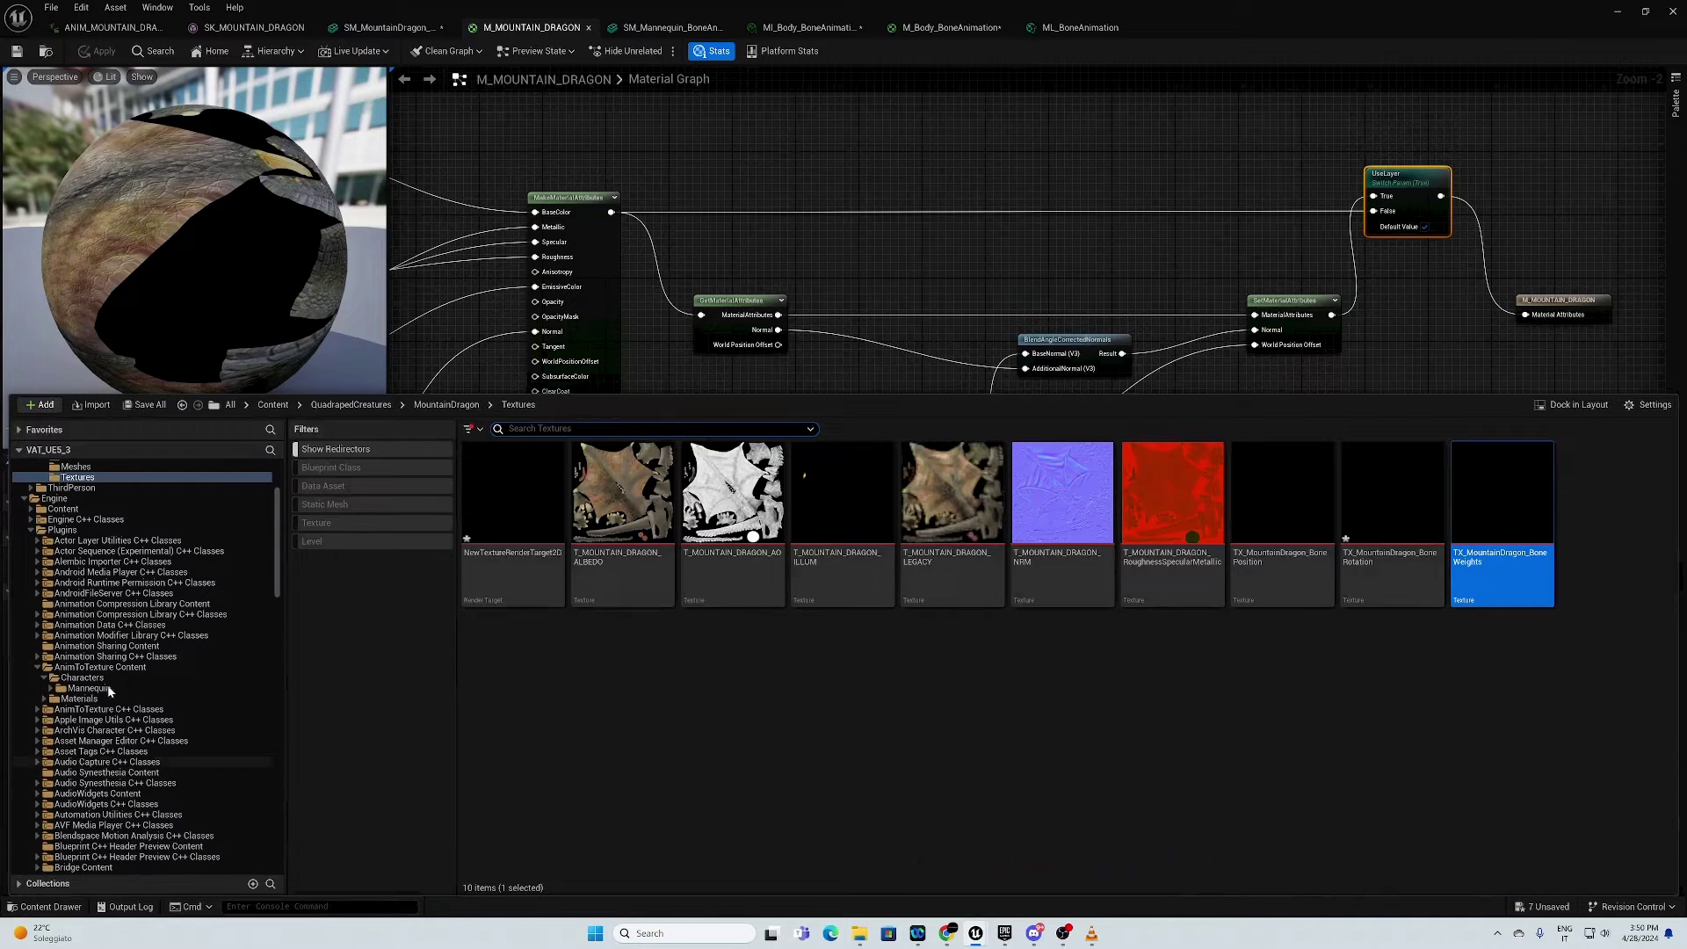
scroll(105, 703, down, 4)
click(99, 667)
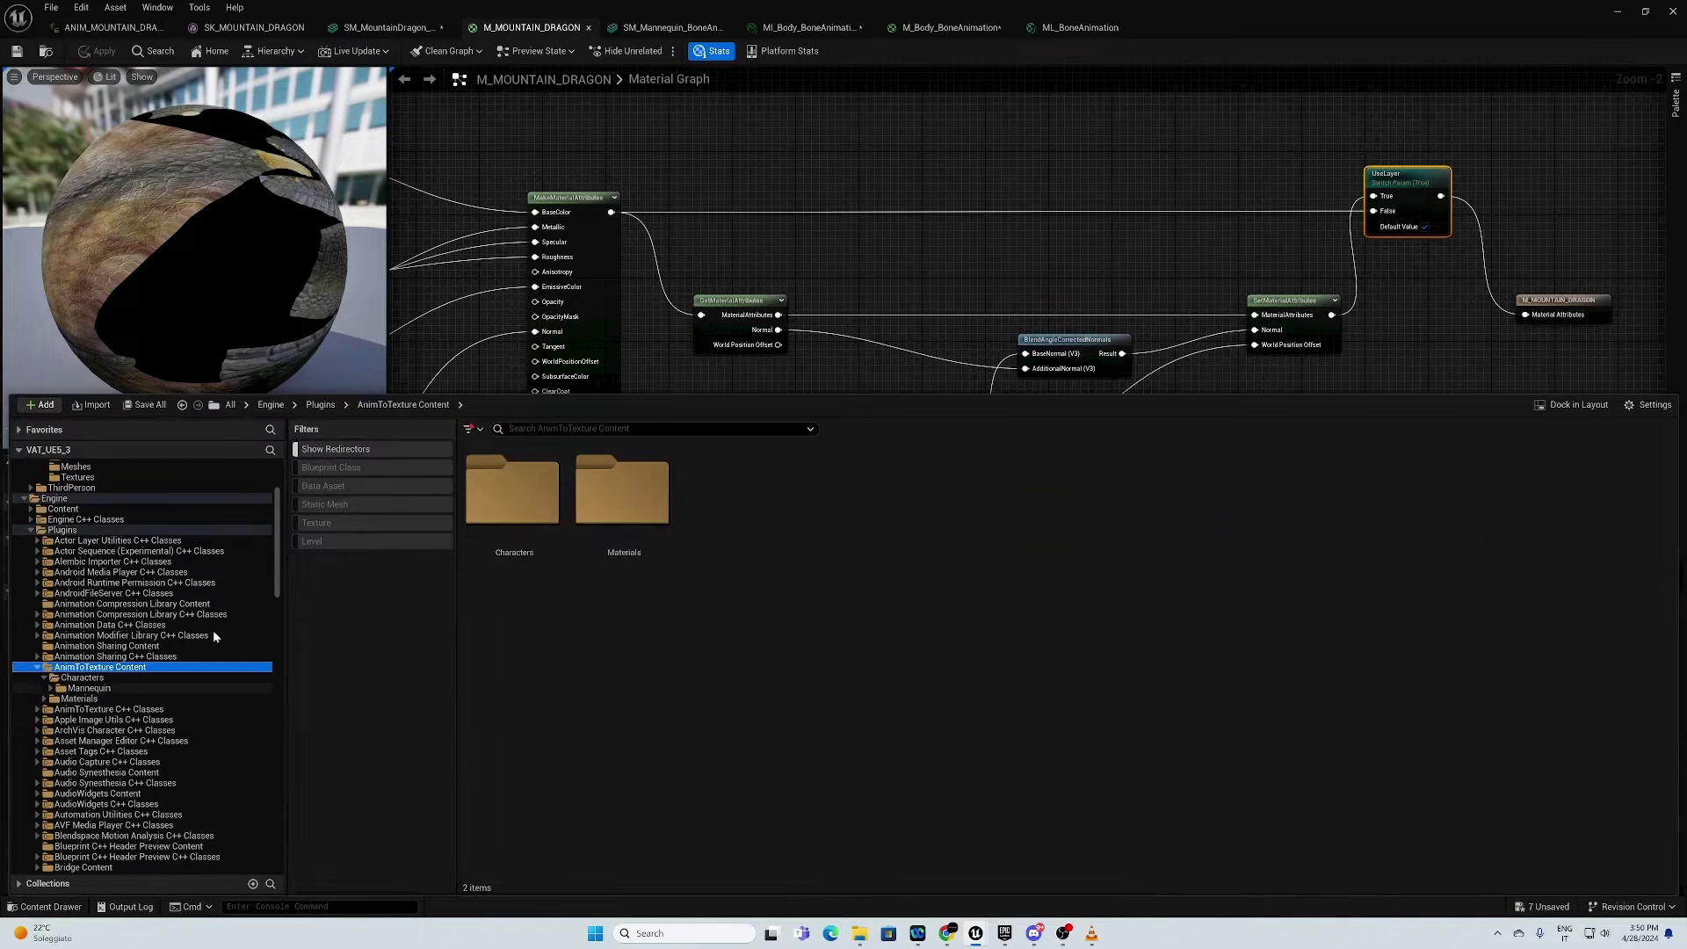
double_click(509, 490)
double_click(512, 492)
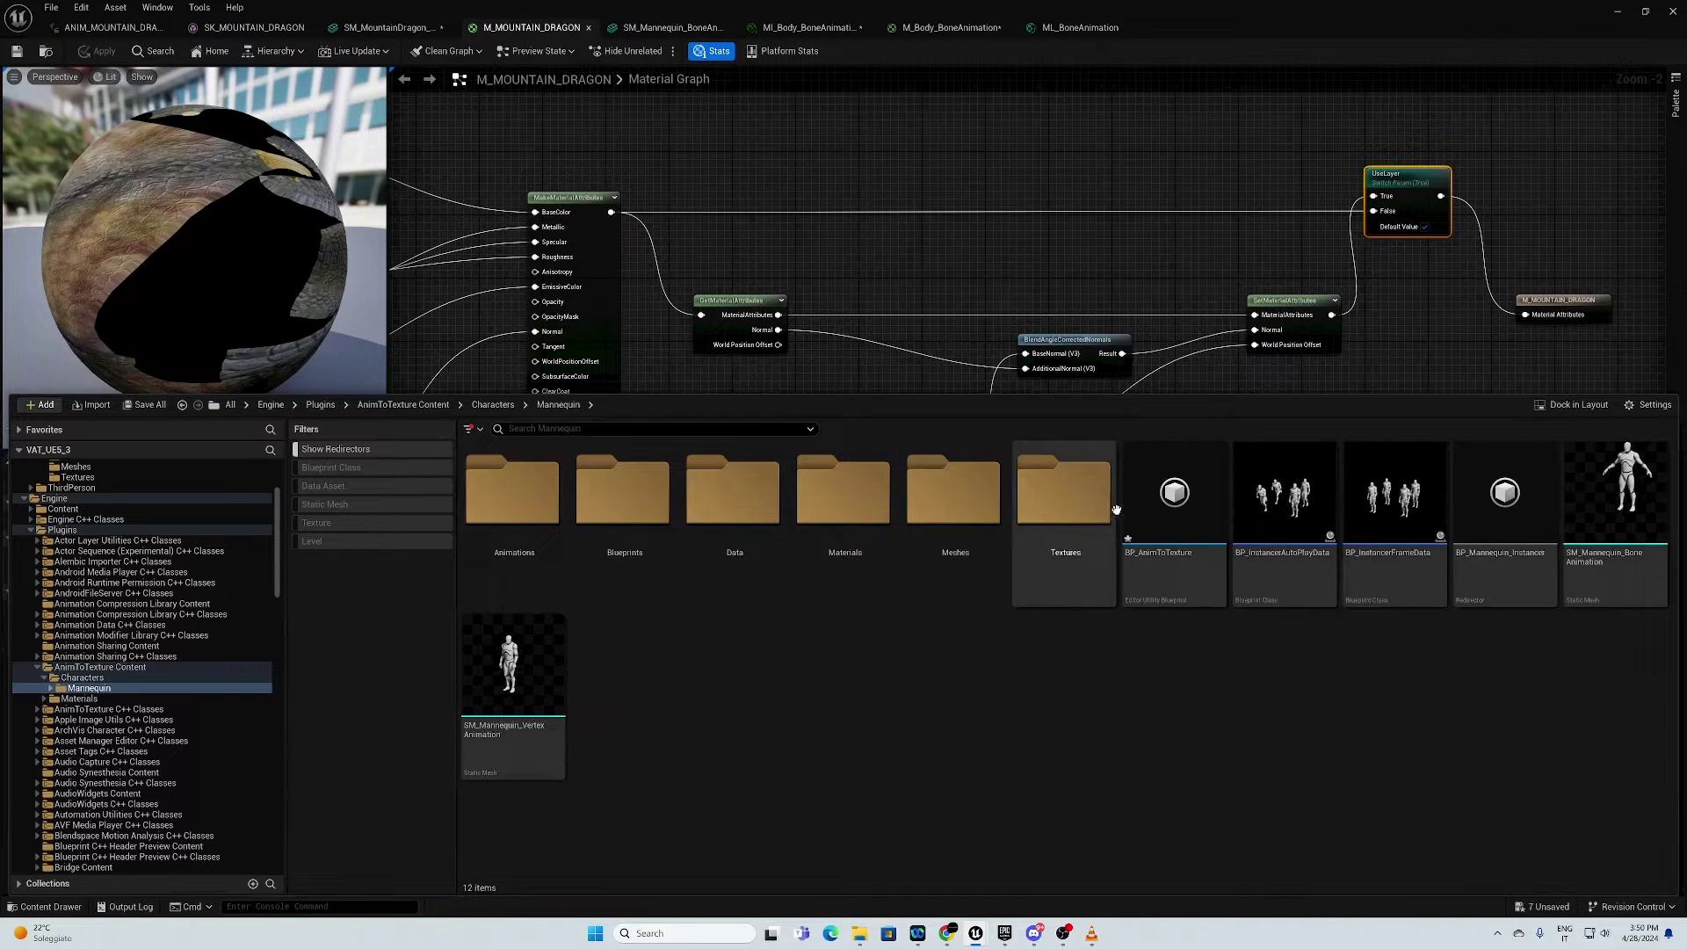
double_click(734, 514)
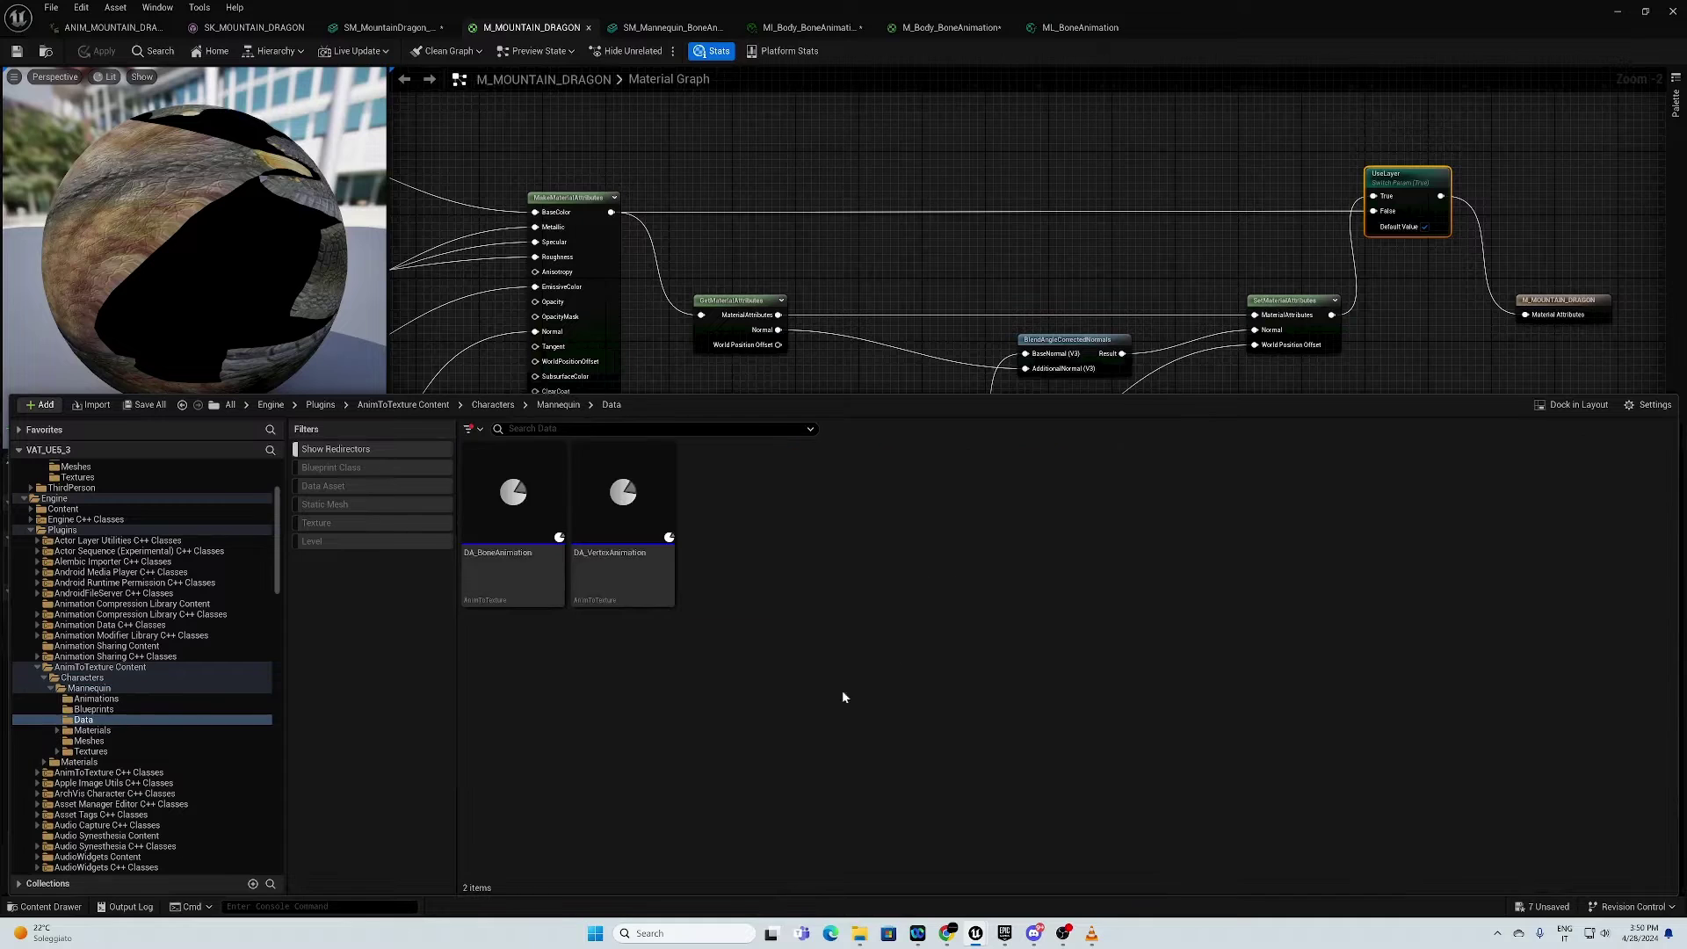
click(505, 551)
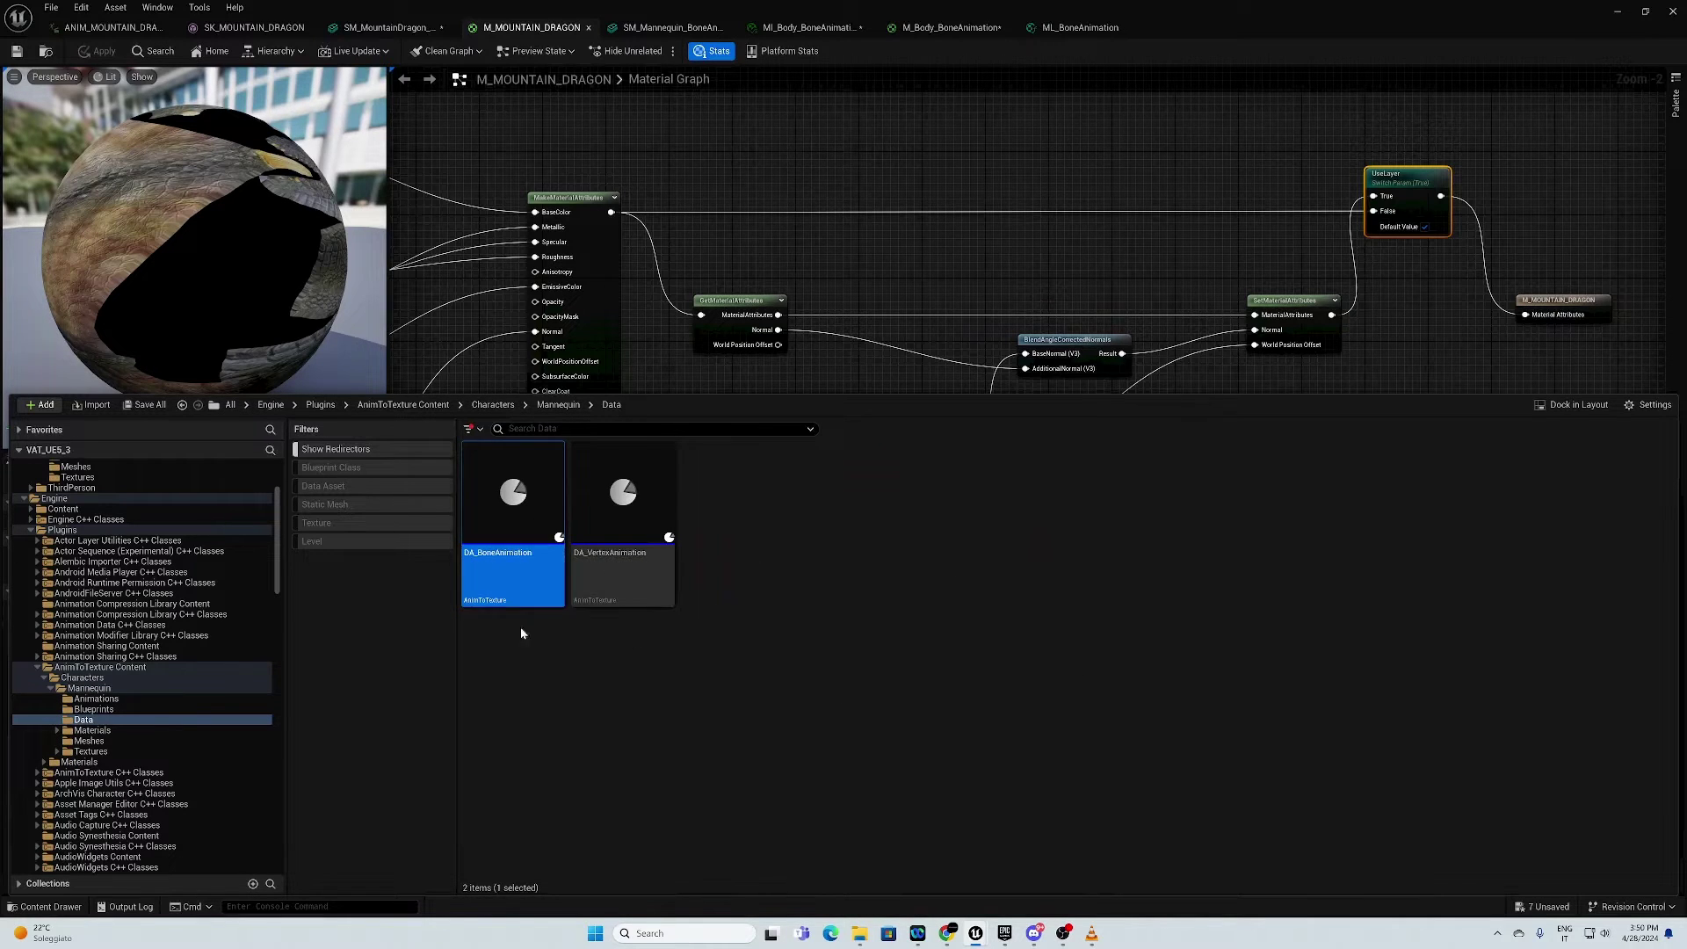
click(617, 597)
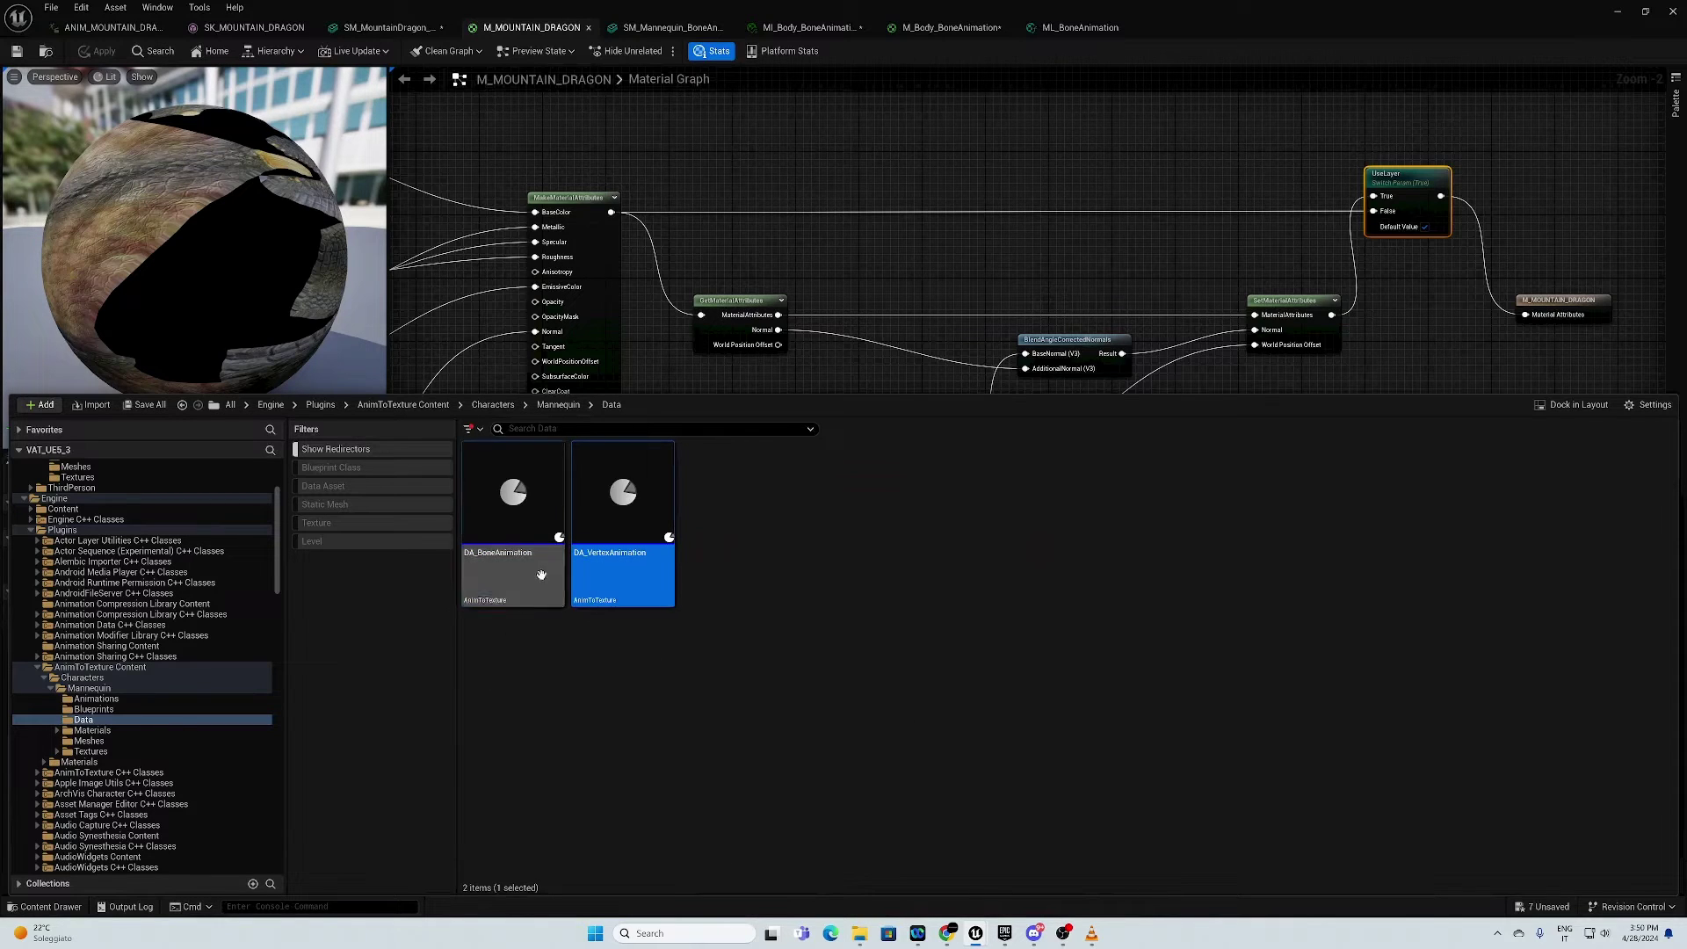
click(506, 584)
key(ctrl+d)
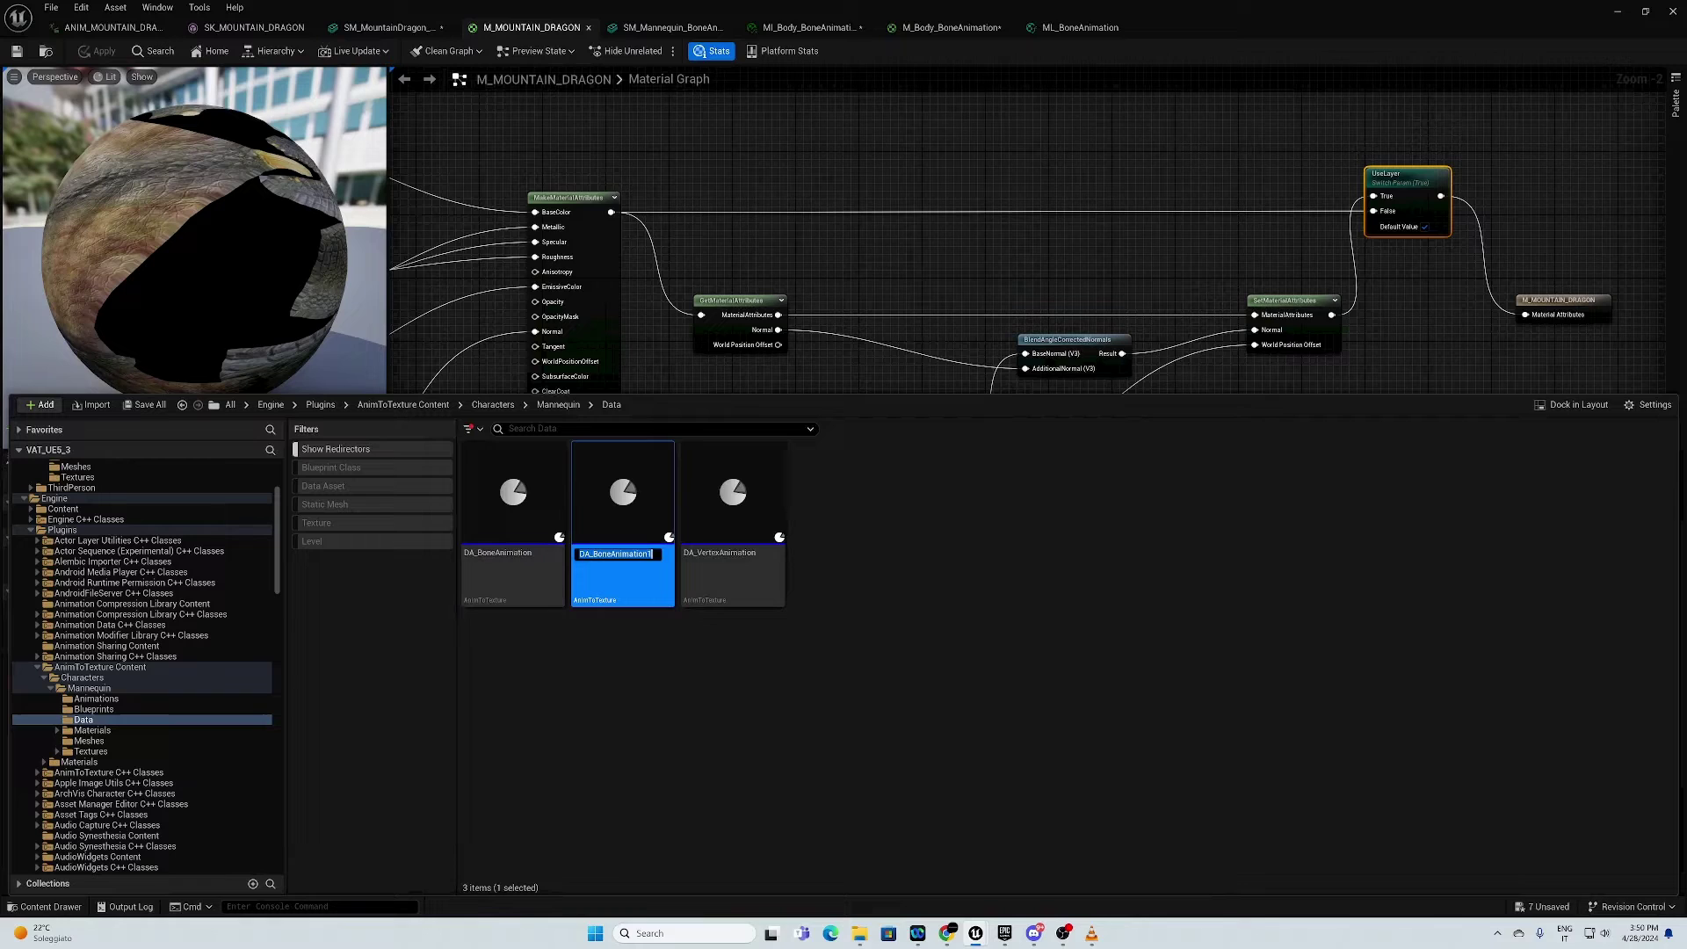
Step: Rename the copy DA_BoneAnimation_MountainDragon and move it into the MountainDragon Meshes folder
click(651, 553)
text(_MountainDragon)
key(Return)
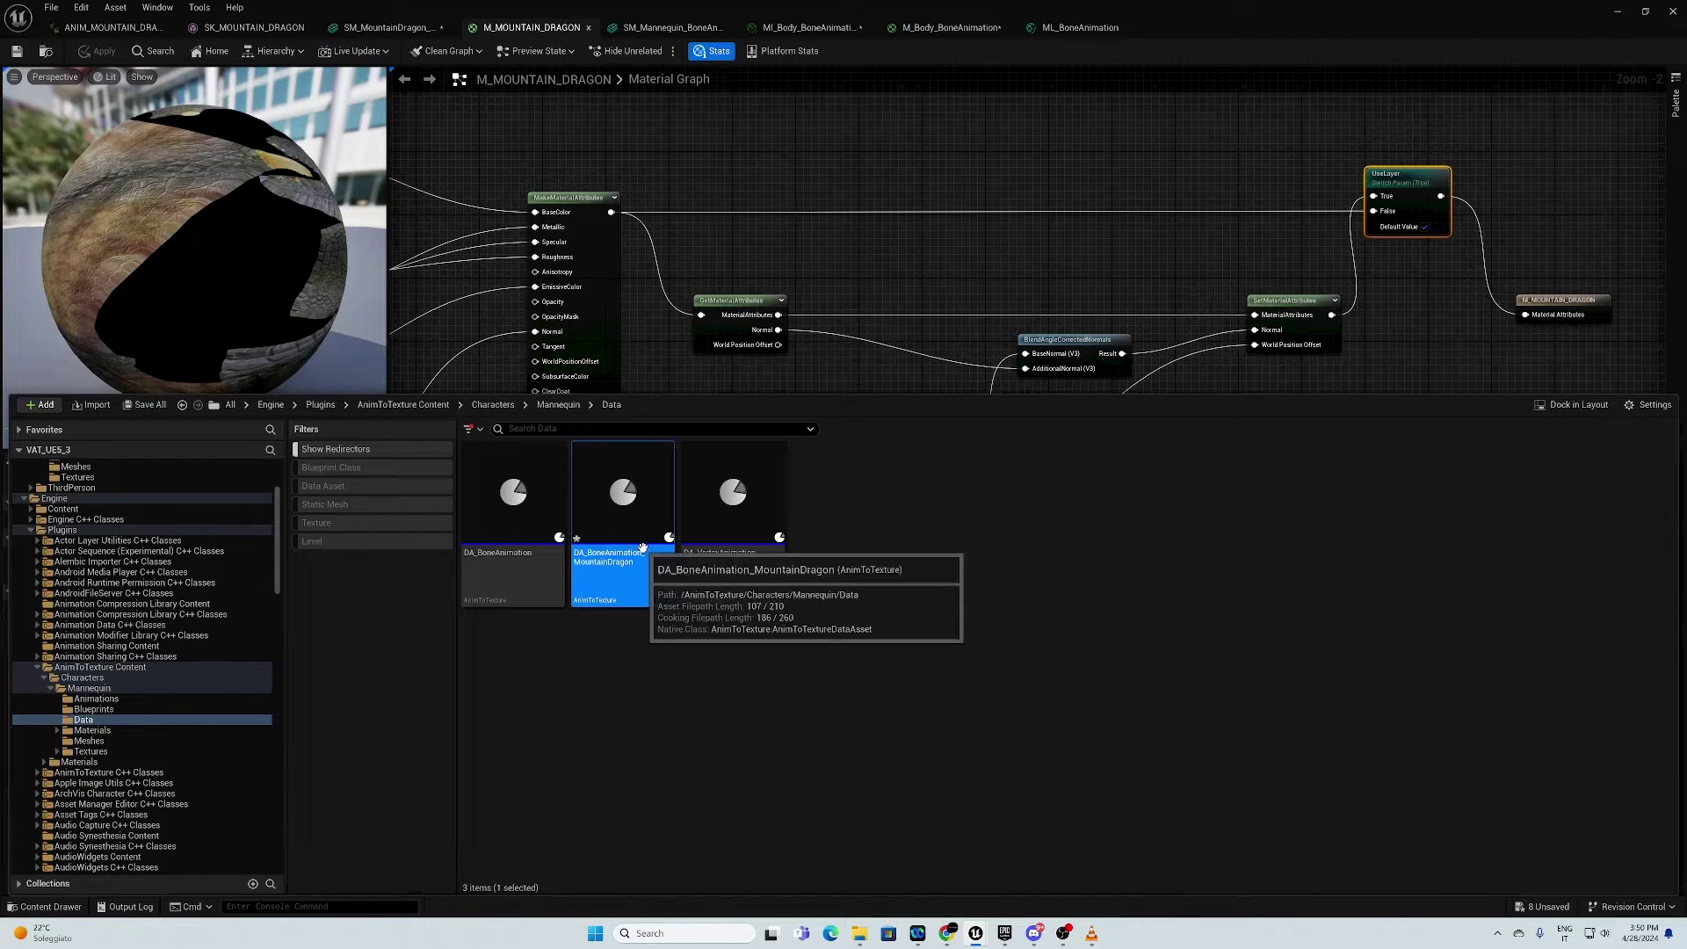
scroll(161, 553, up, 5)
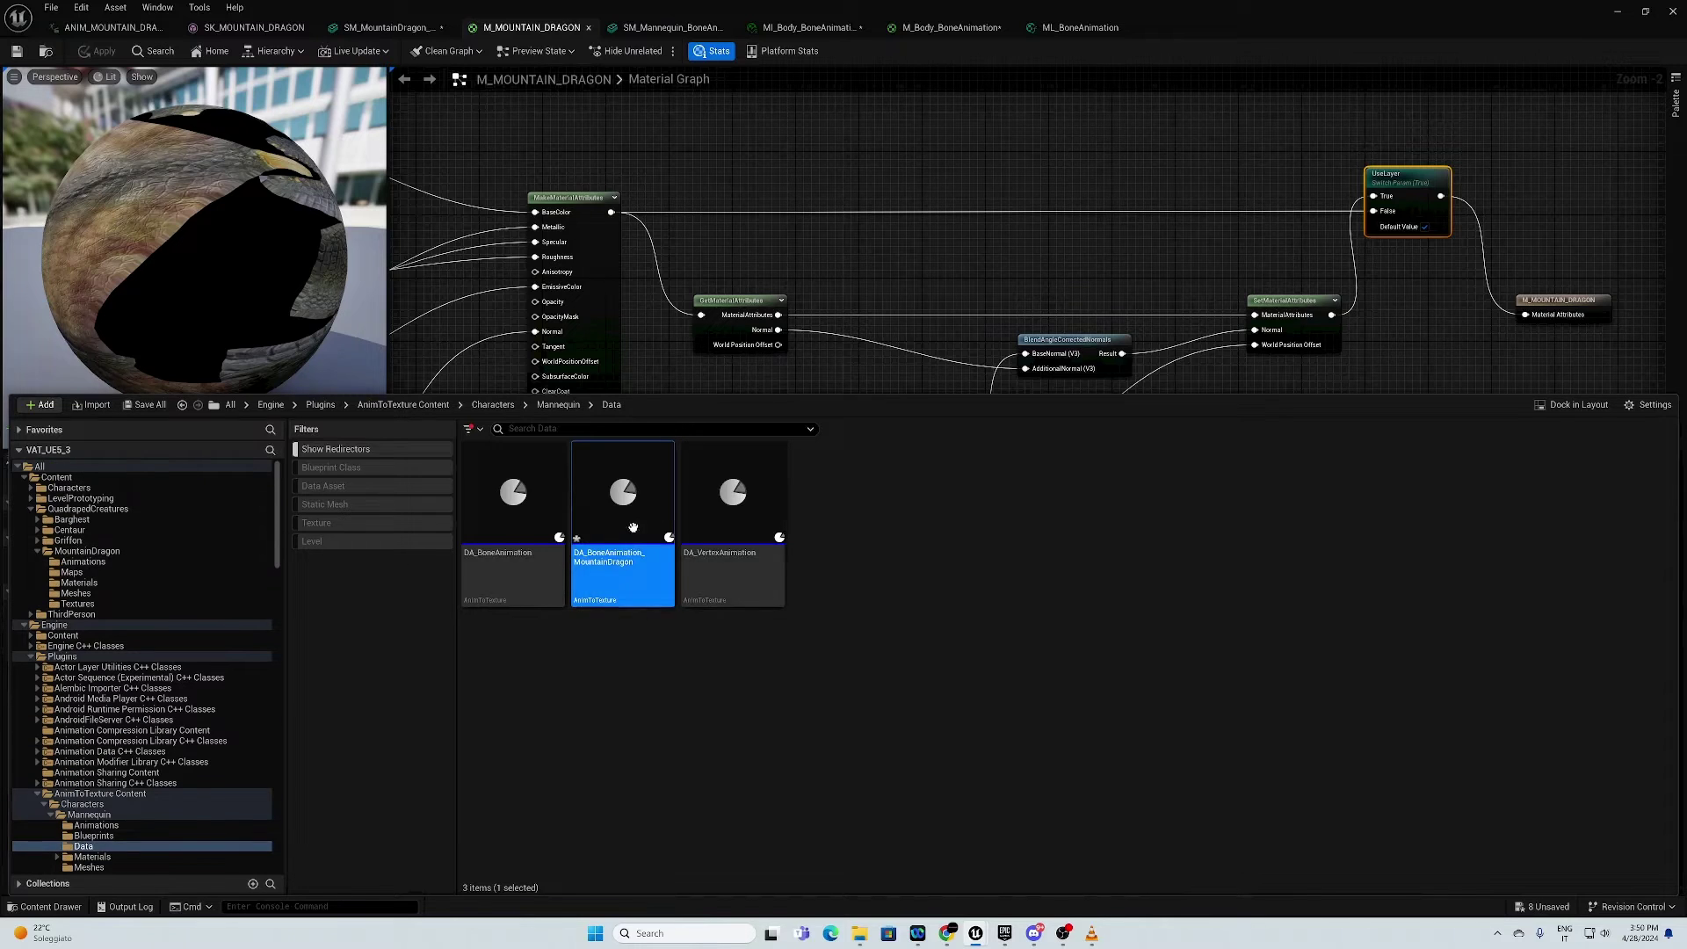
drag(624, 527, 102, 598)
click(154, 630)
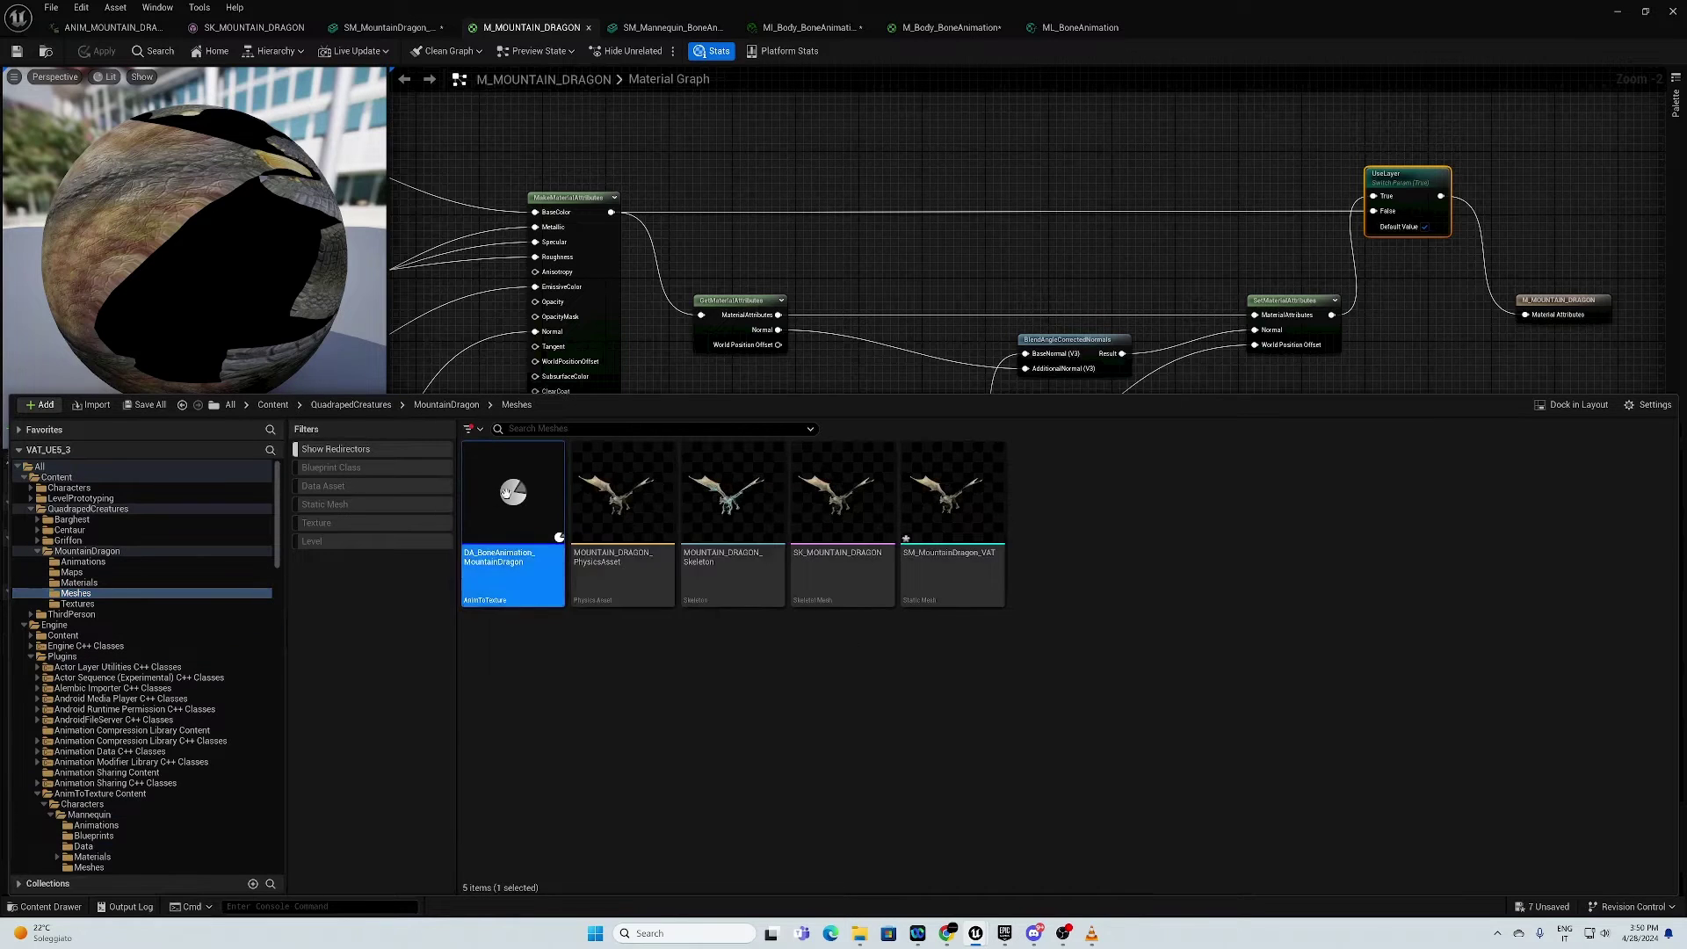
Step: In DA_BoneAnimation_MountainDragon, assign SK_MOUNTAIN_DRAGON as skeletal mesh and SM_MountainDragon_VAT as static mesh
double_click(508, 495)
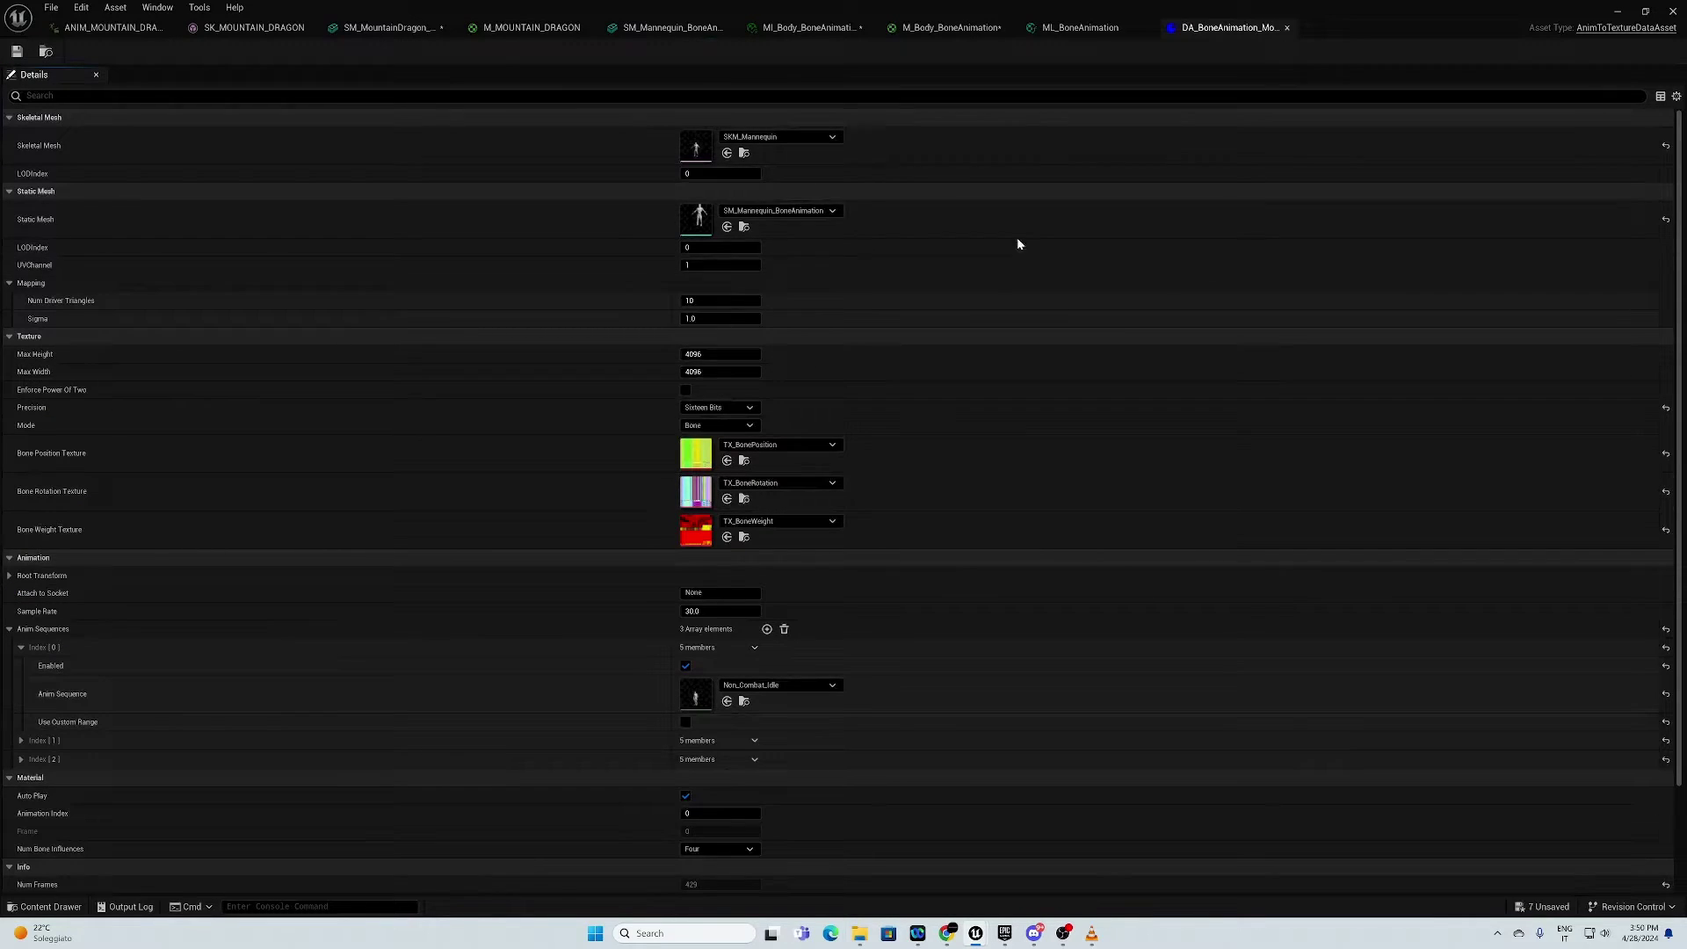
scroll(752, 193, down, 2)
scroll(826, 584, up, 2)
click(50, 906)
click(842, 694)
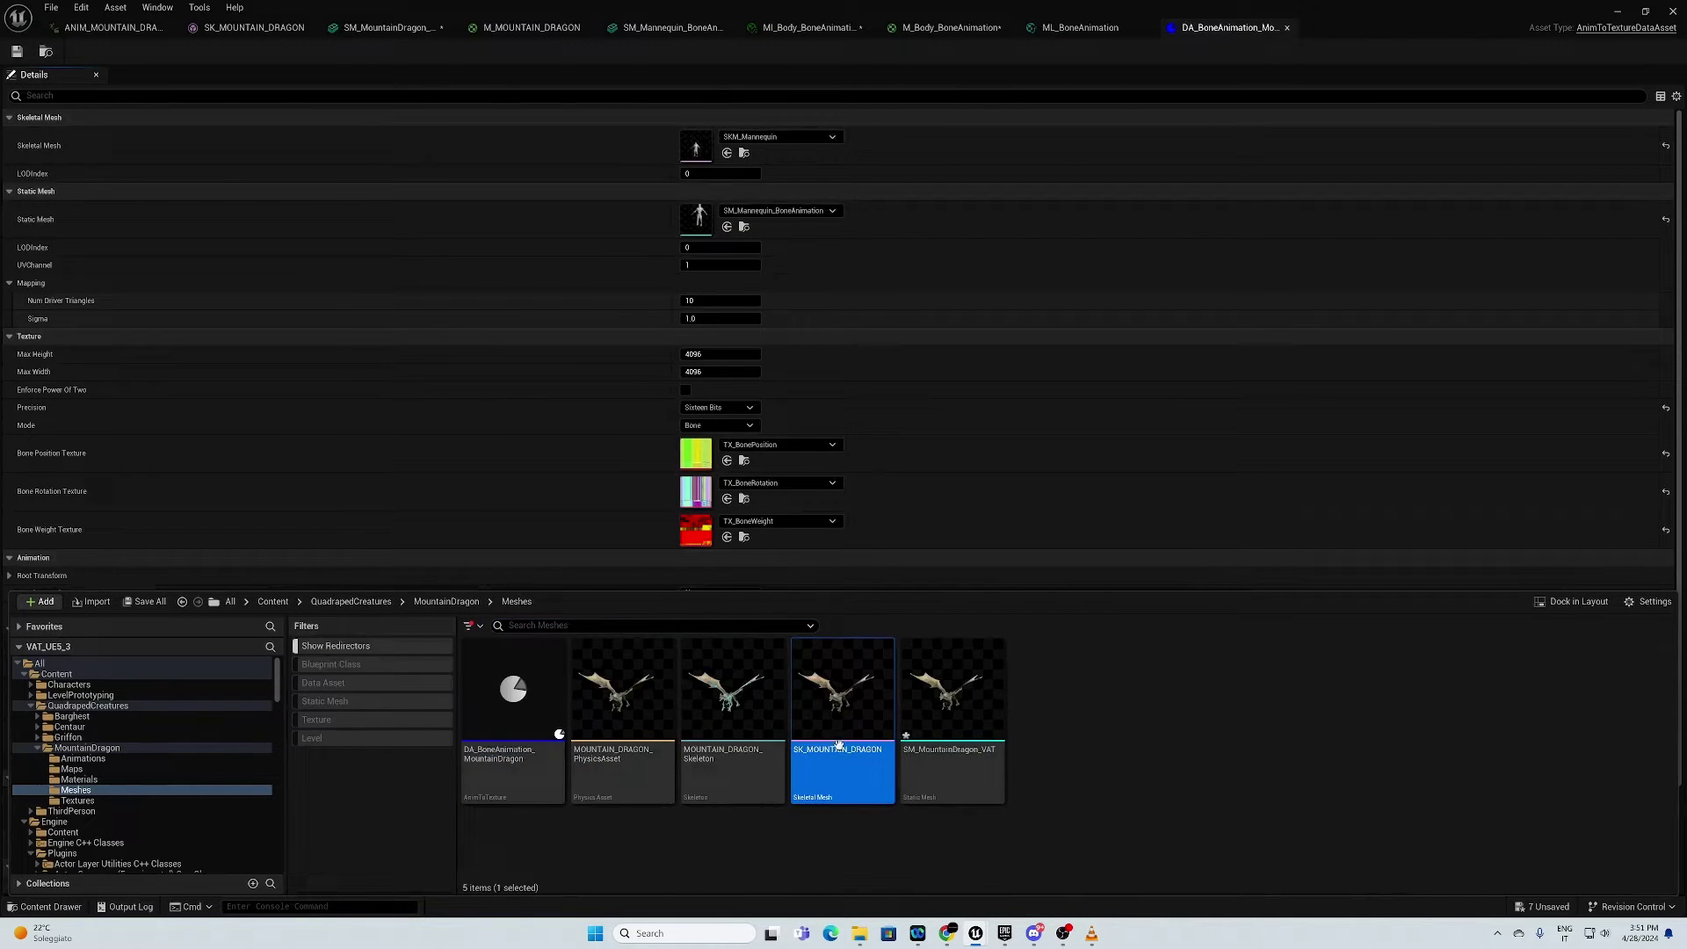
drag(801, 529, 738, 139)
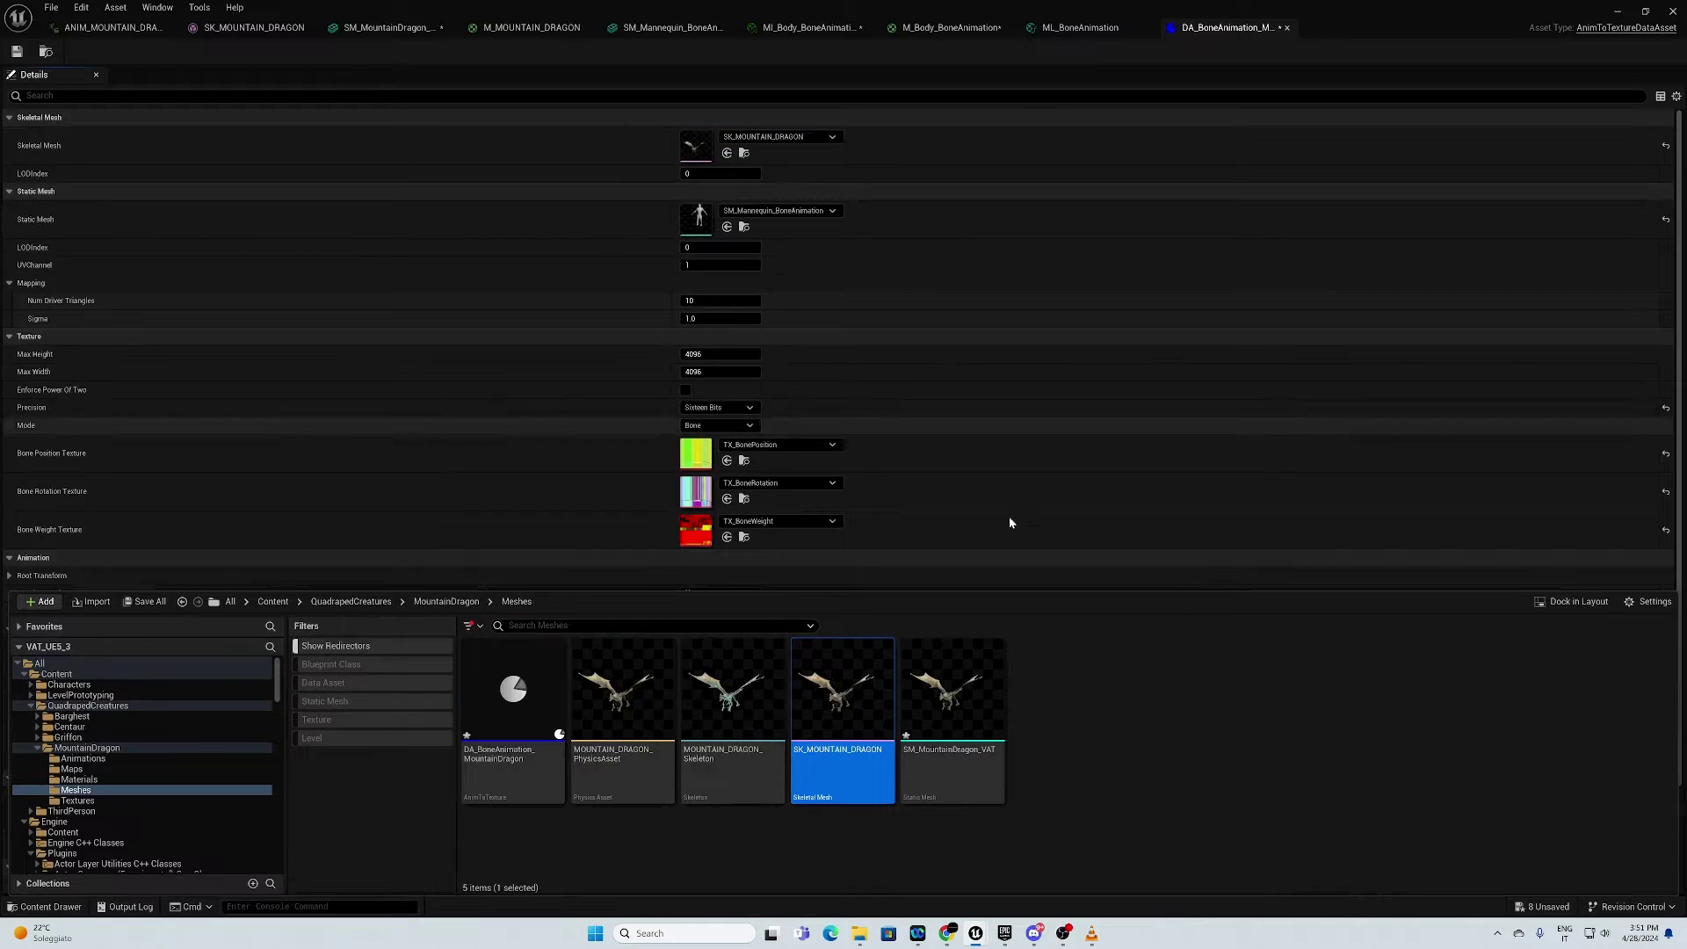
click(982, 716)
drag(993, 702, 698, 219)
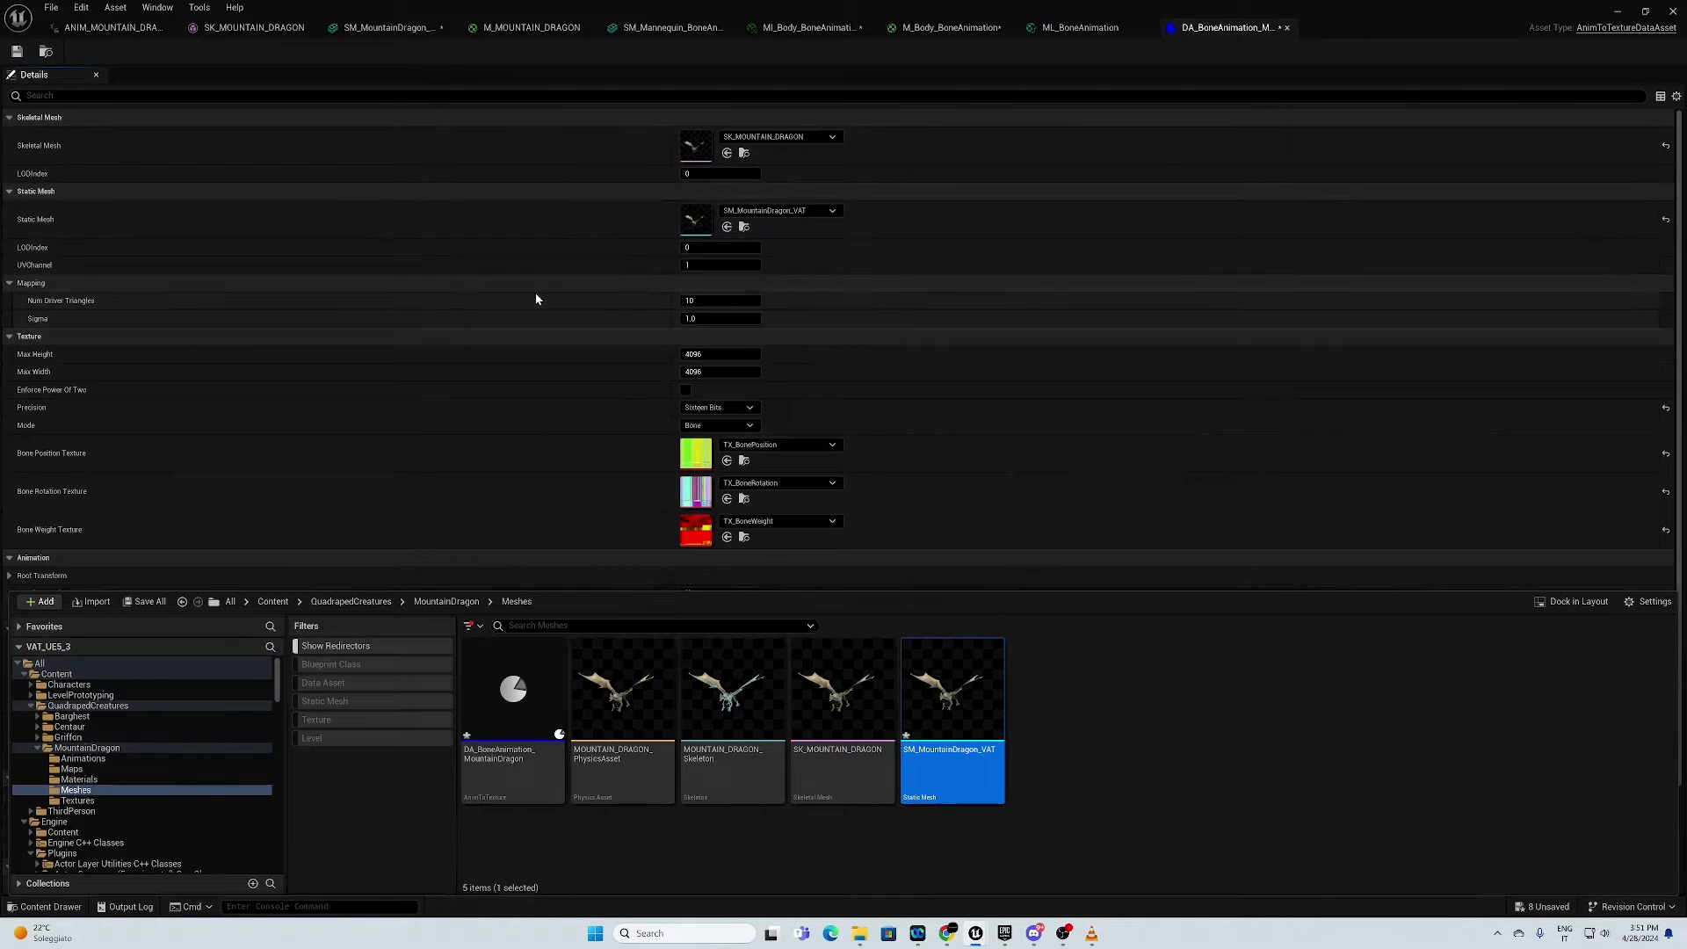
click(45, 261)
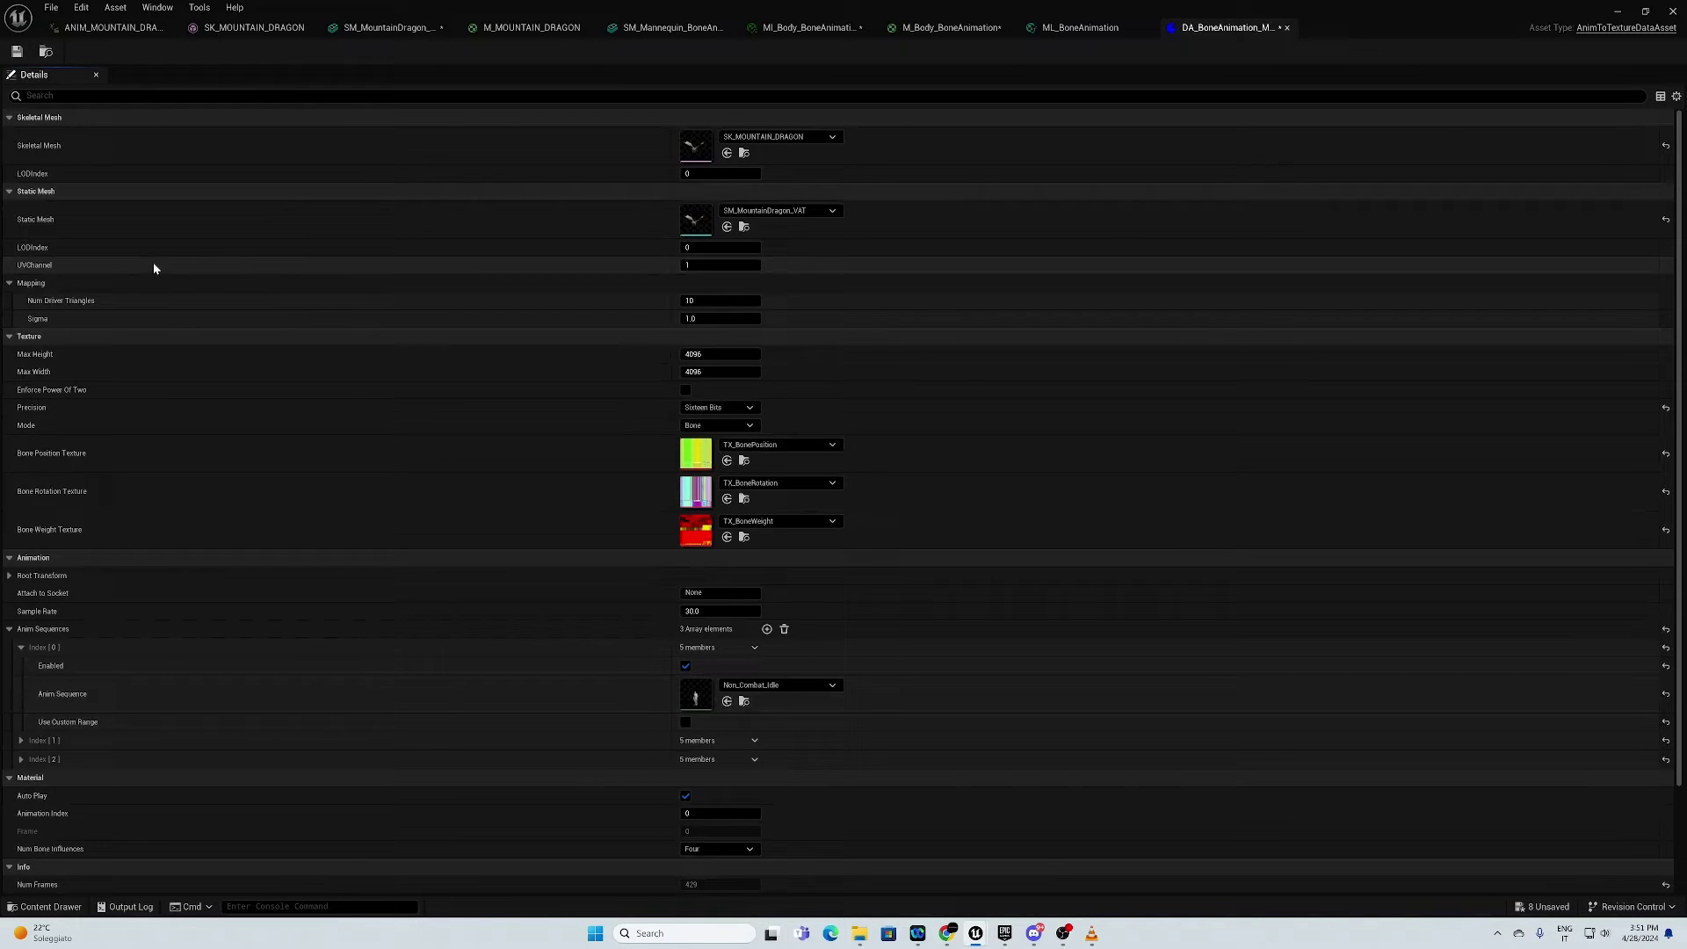
Step: Preview both UV channel layouts on the SM_MountainDragon_VAT static mesh
click(392, 35)
click(293, 51)
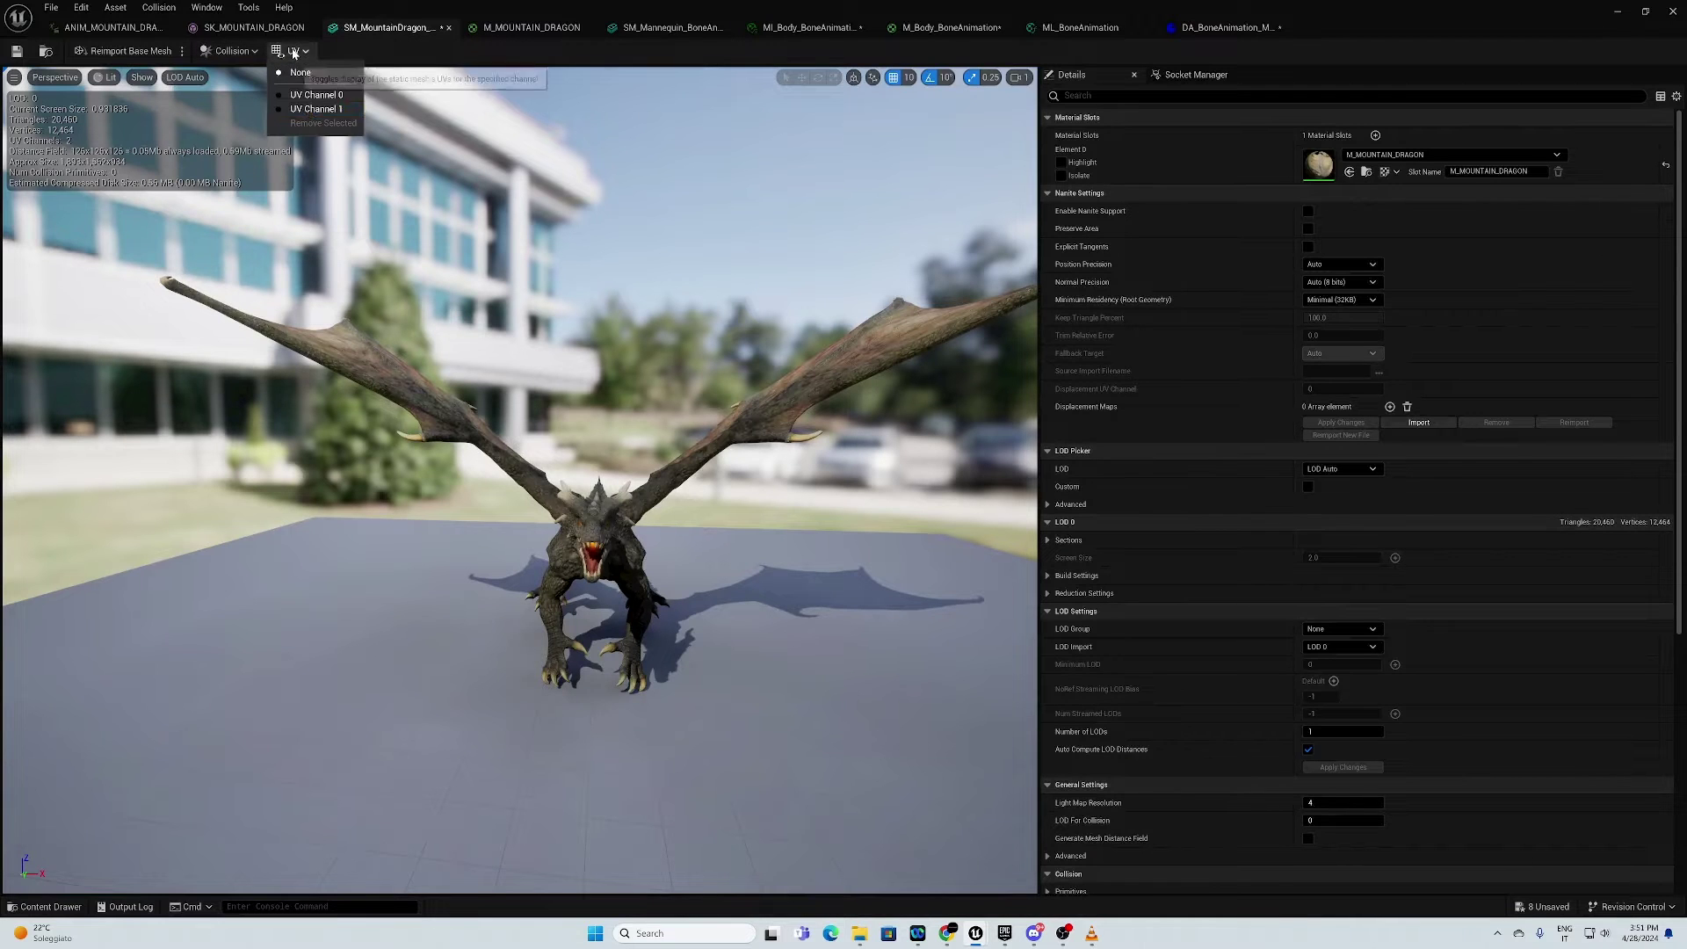
click(316, 102)
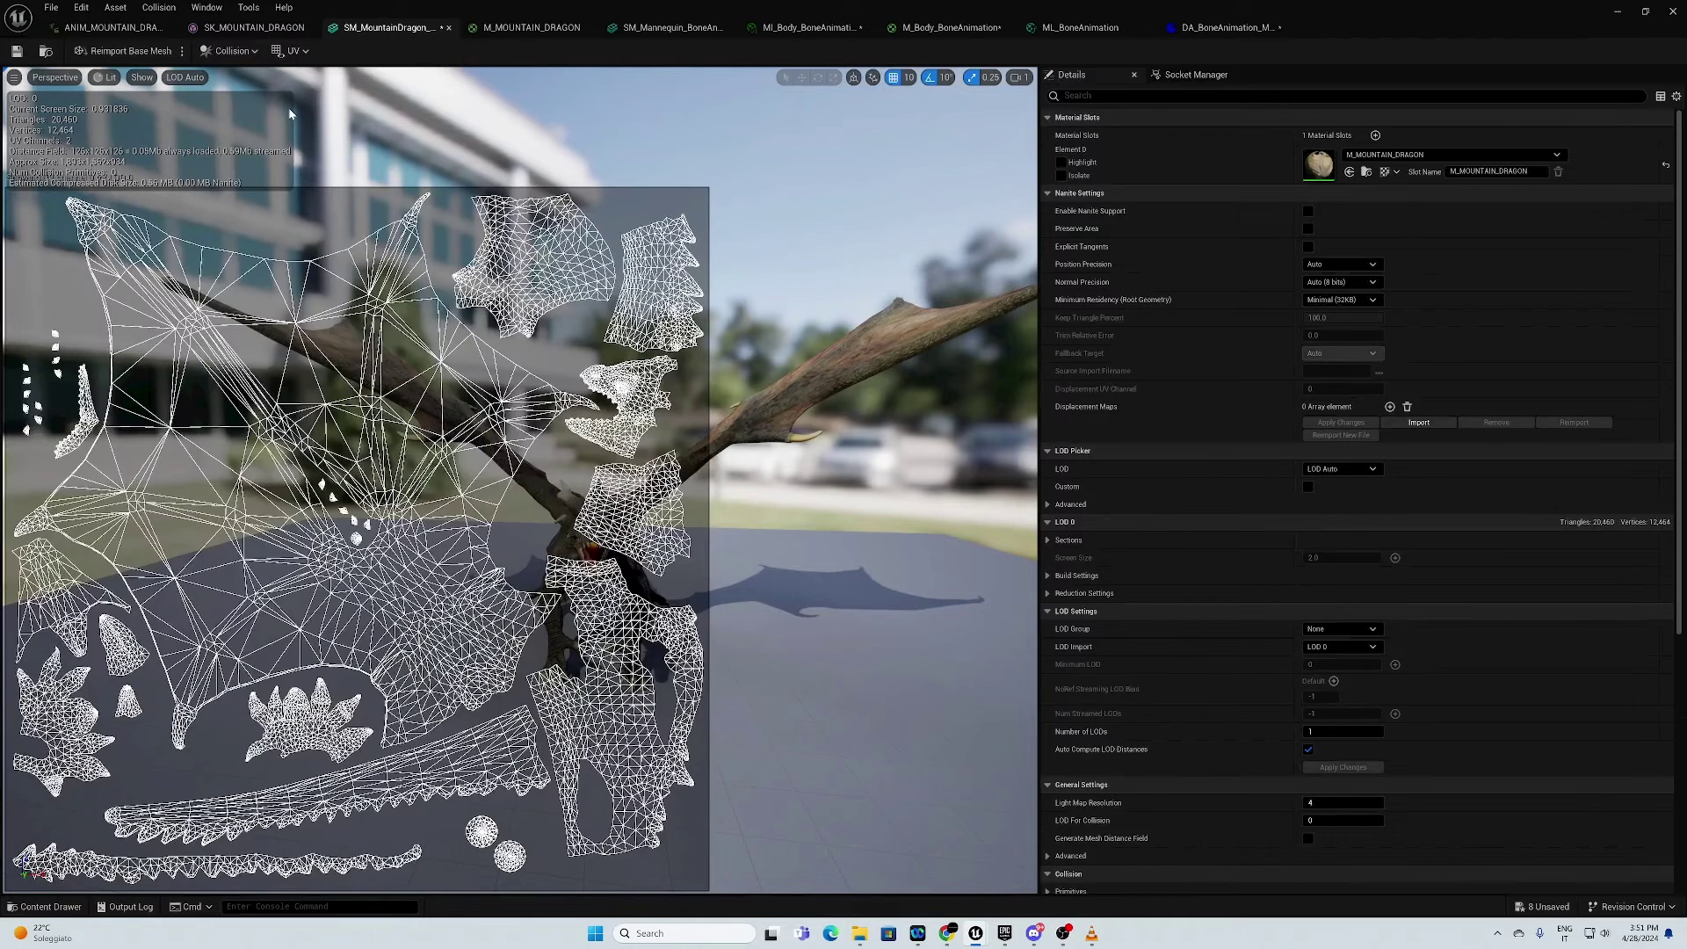
click(288, 51)
click(304, 109)
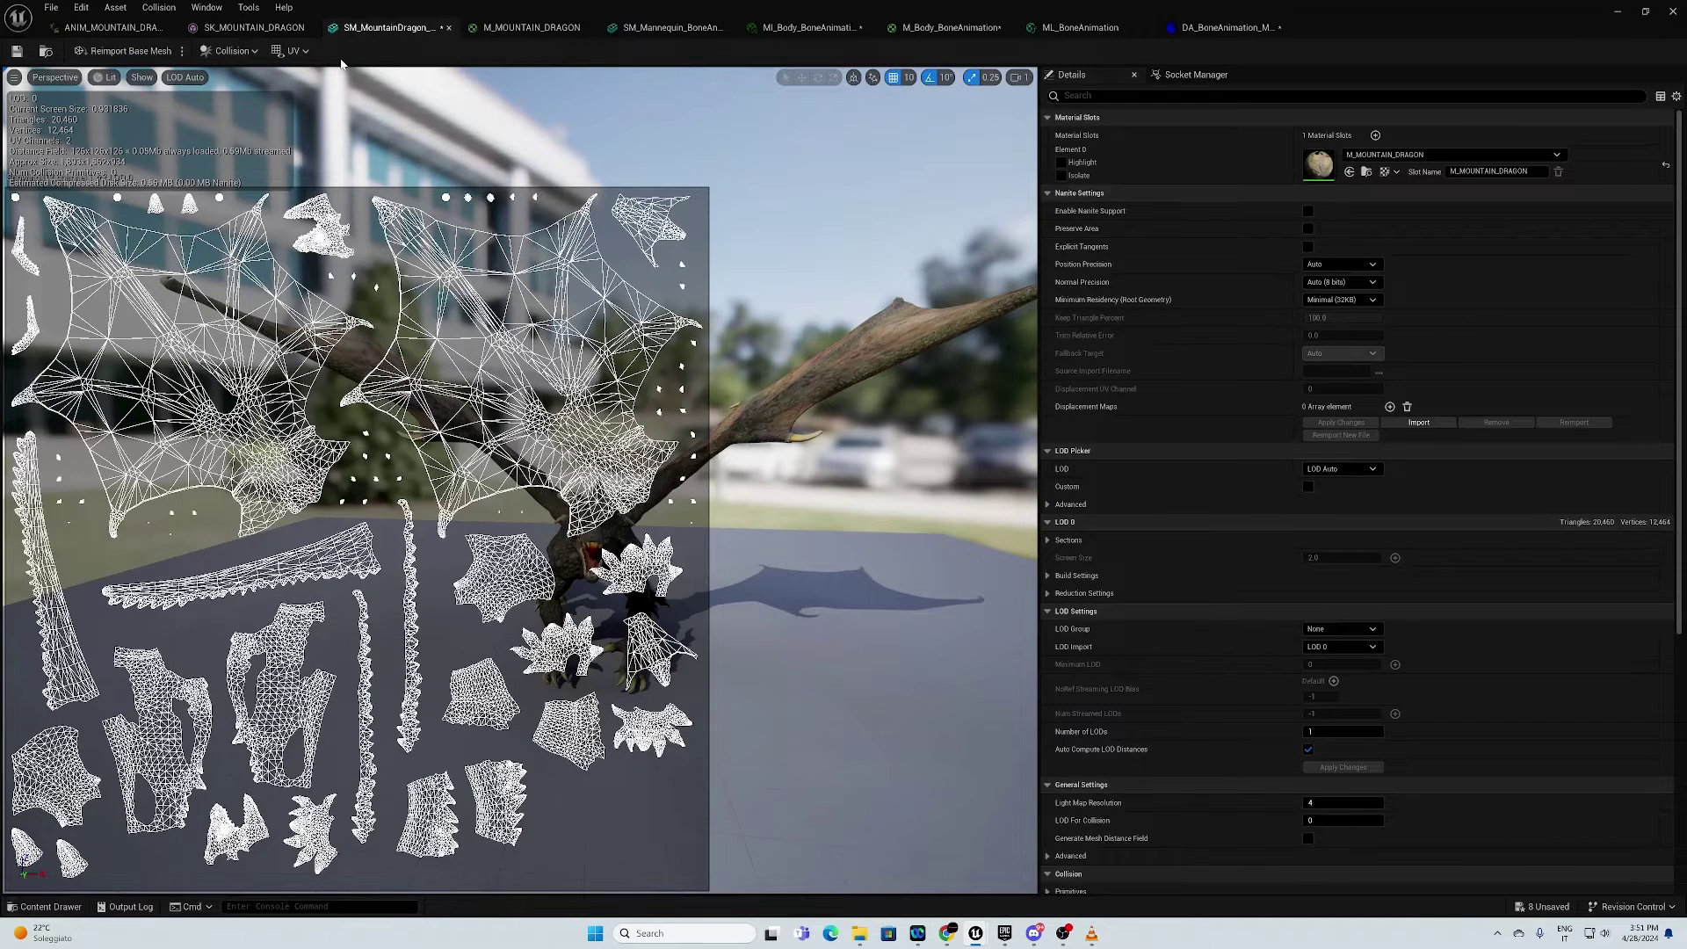
Step: Return to the bone-animation data asset and start editing its UV Channel value
click(655, 29)
click(814, 29)
click(949, 28)
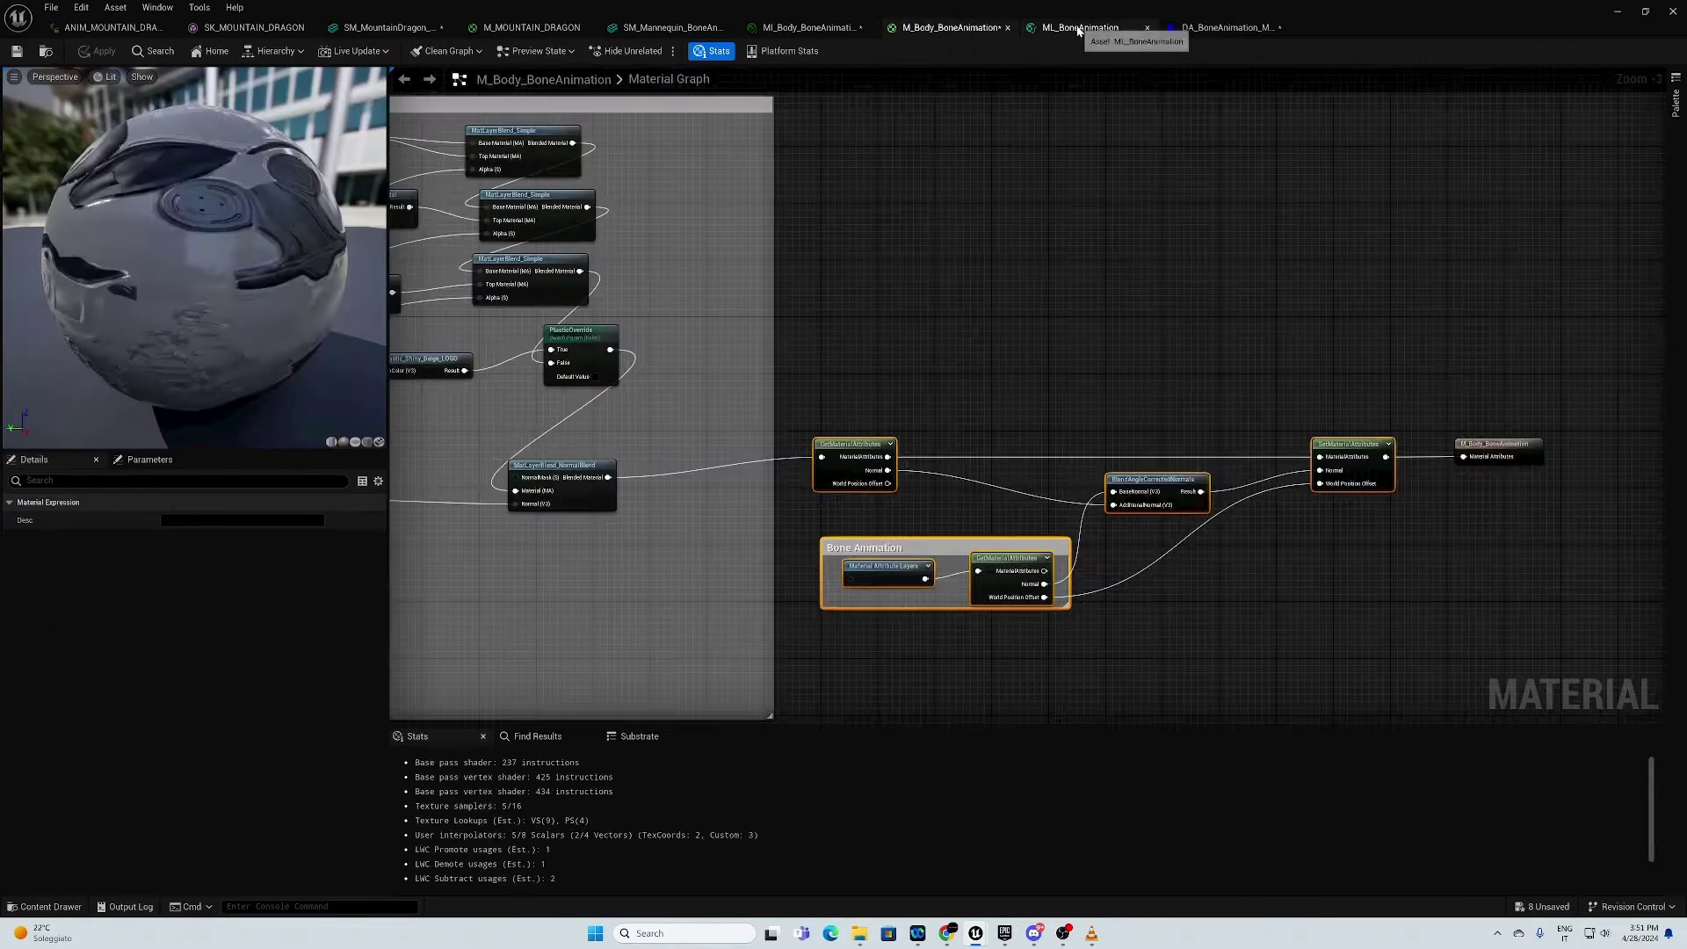
click(1080, 28)
click(1206, 31)
click(691, 264)
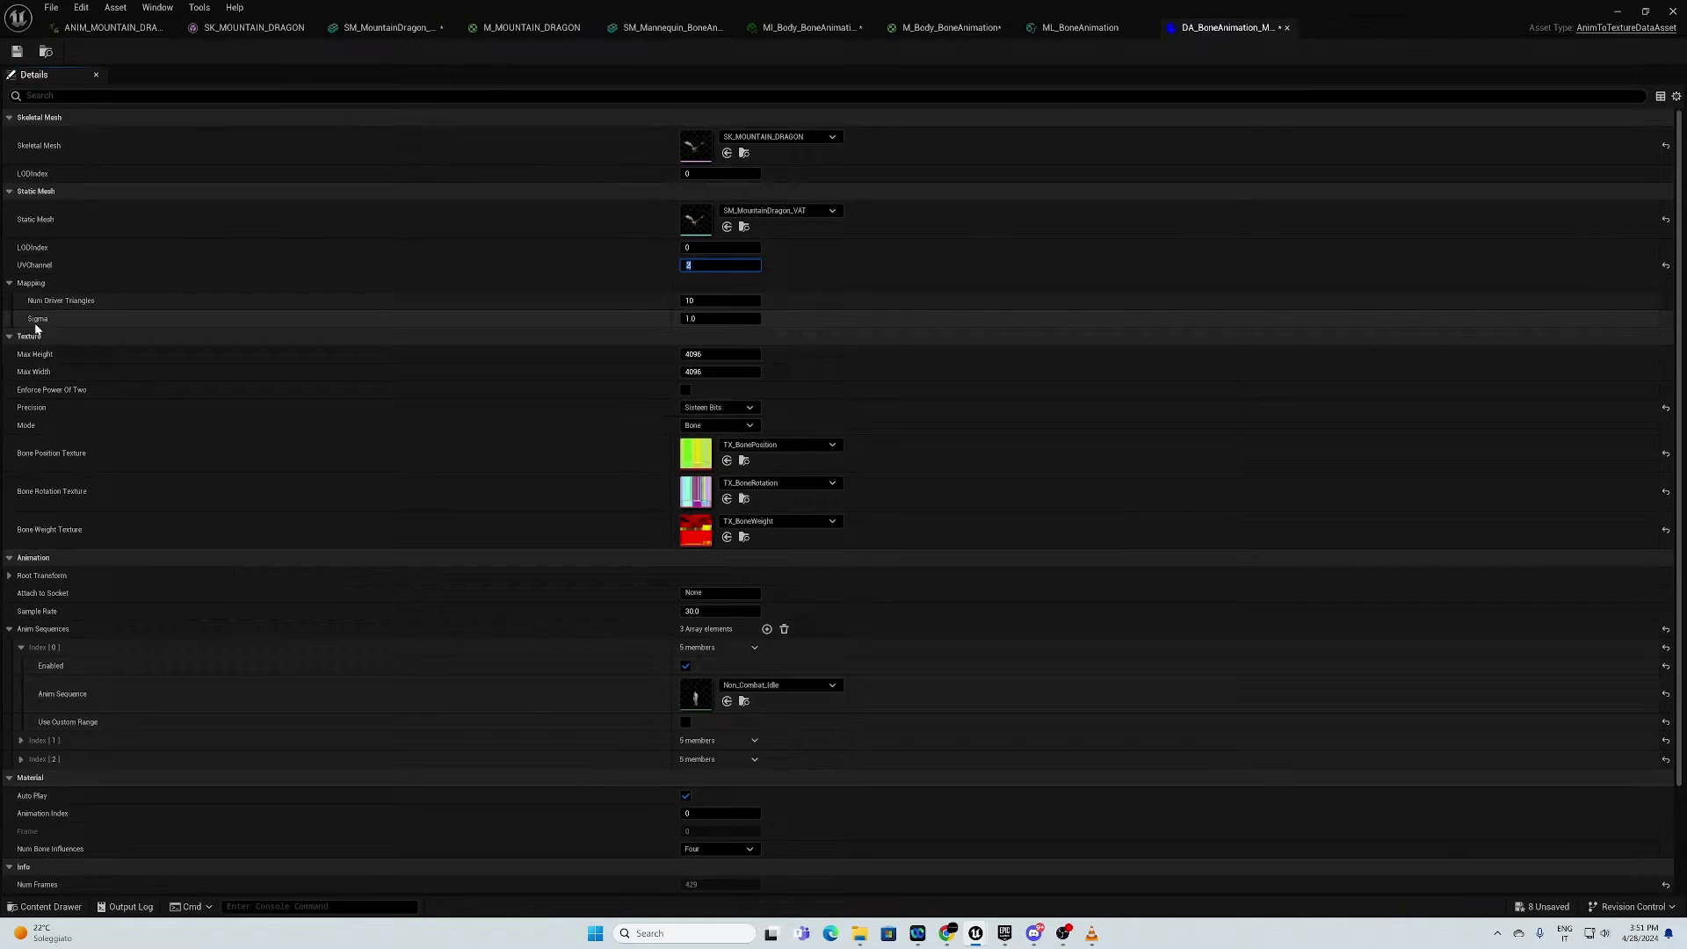
Step: Commit UV Channel 2, set max height and width to 8192, and keep Sixteen Bits precision
click(31, 283)
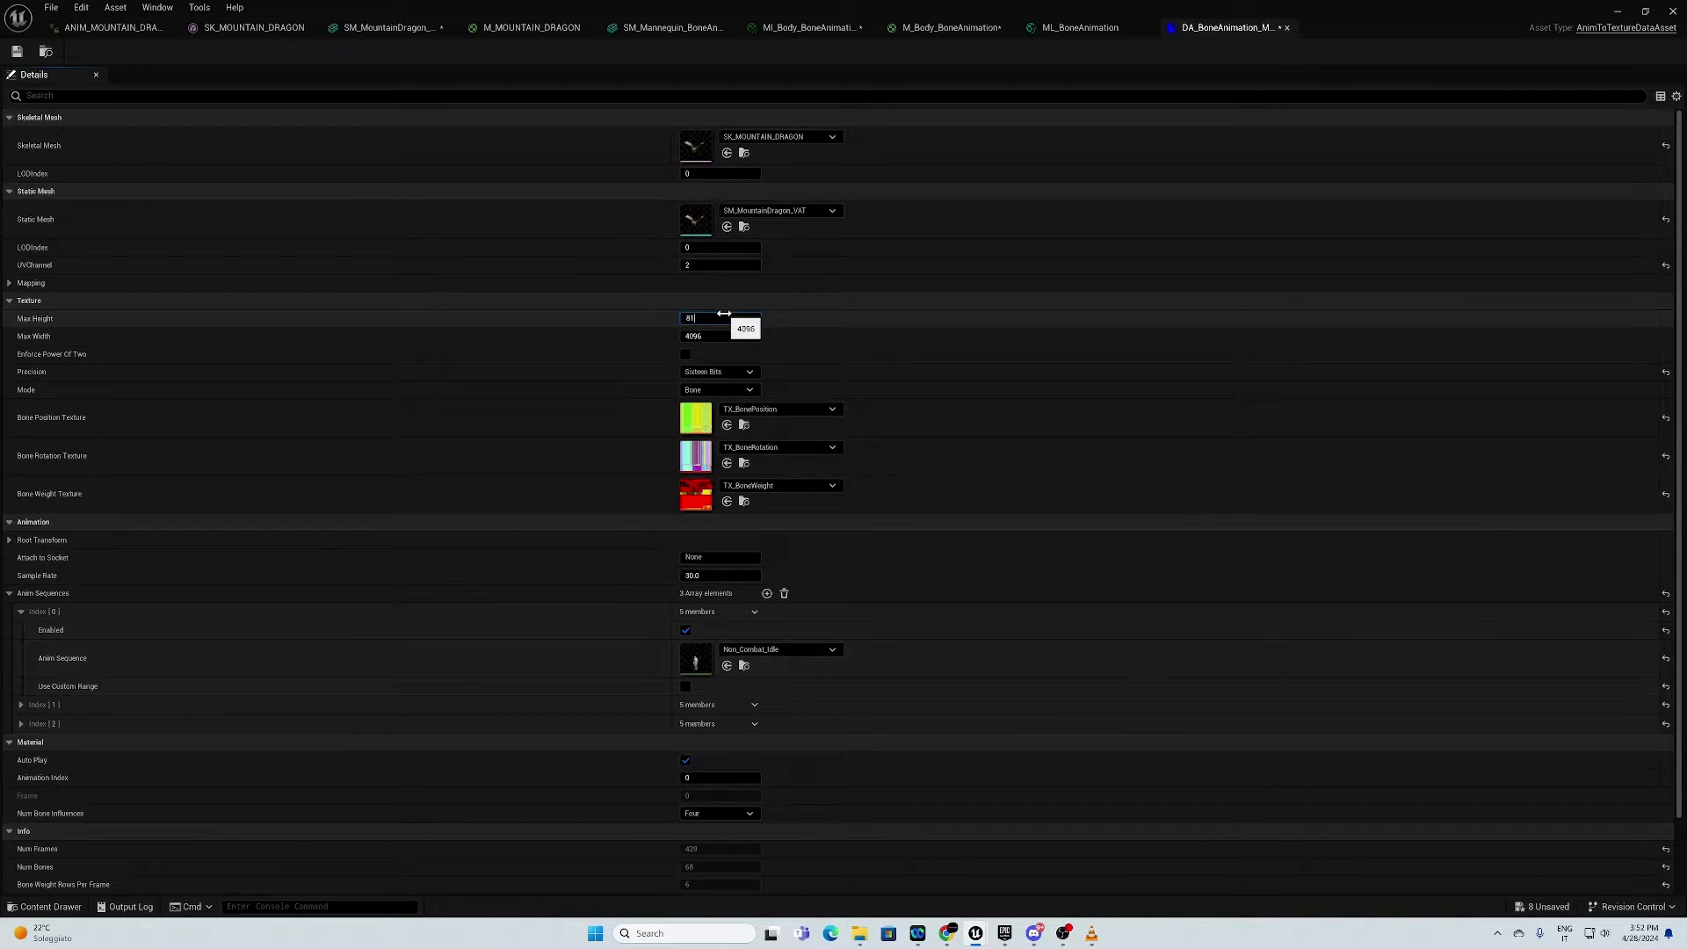
key(Tab)
text(8192)
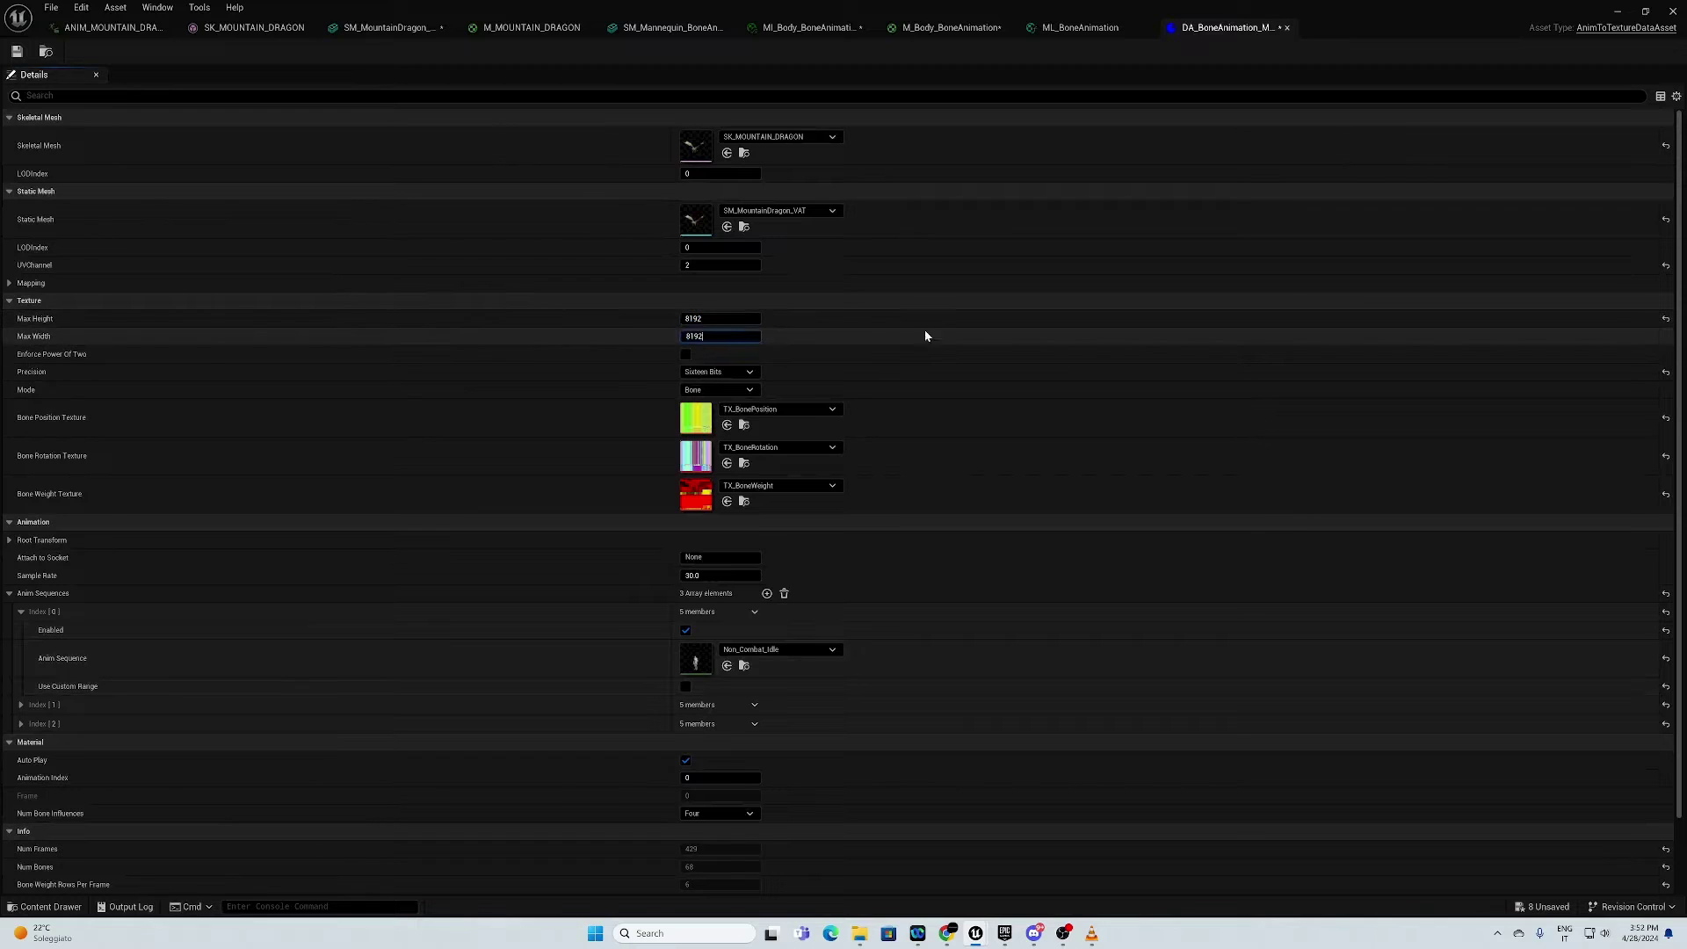
key(Return)
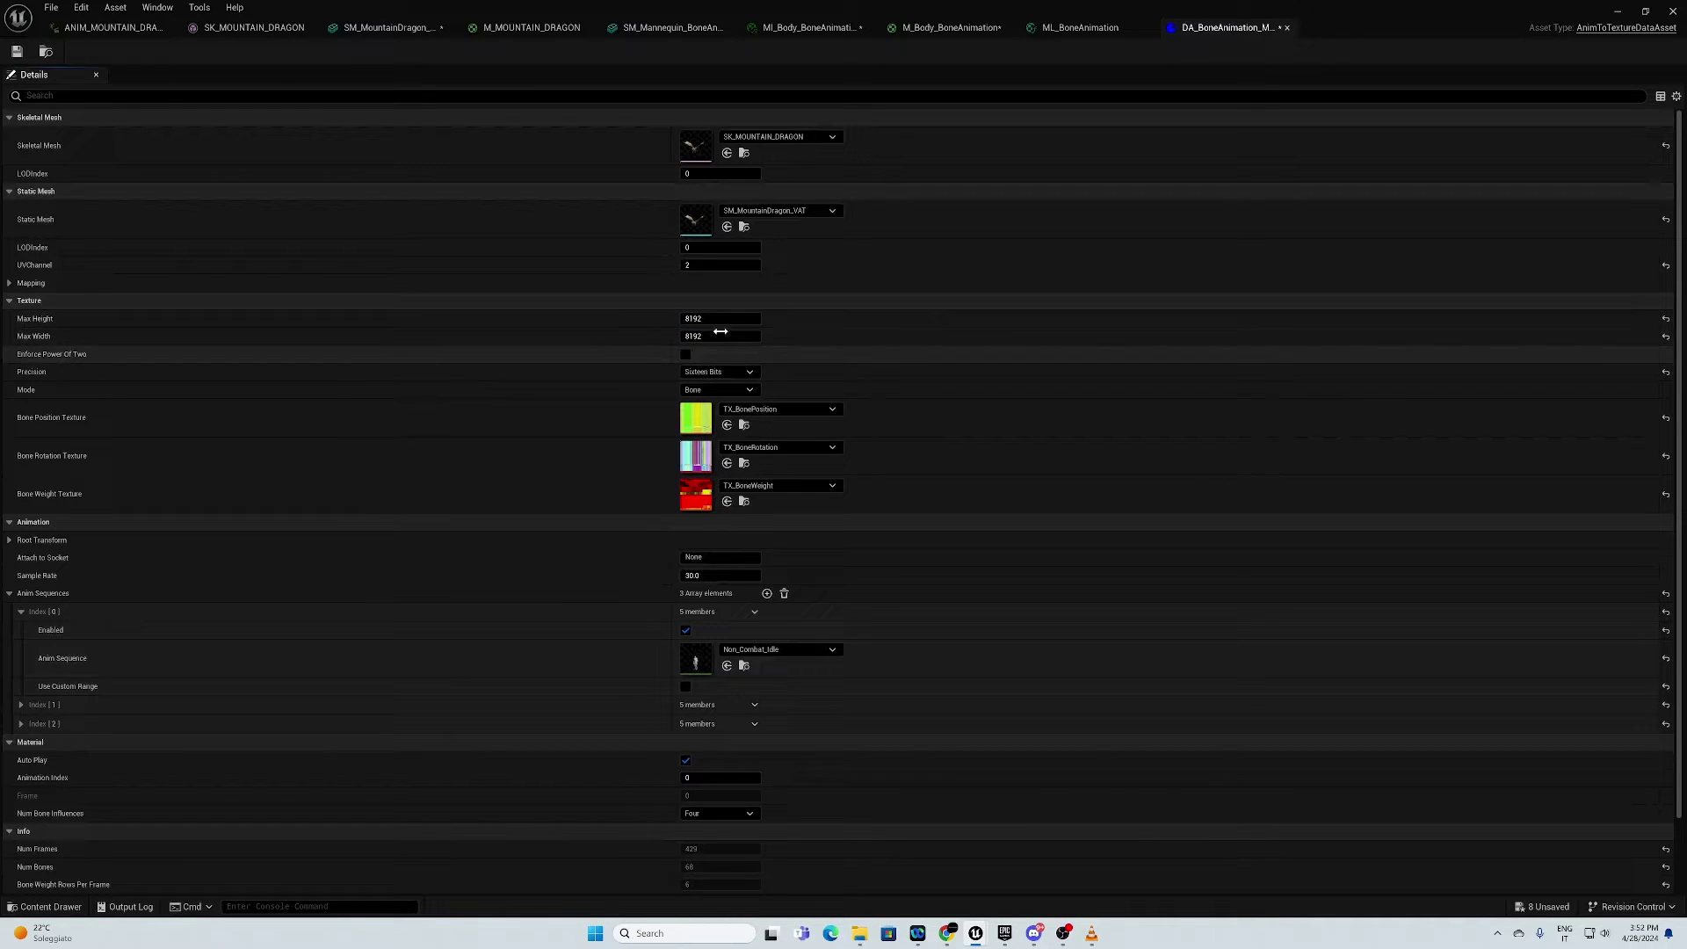
click(721, 372)
click(707, 397)
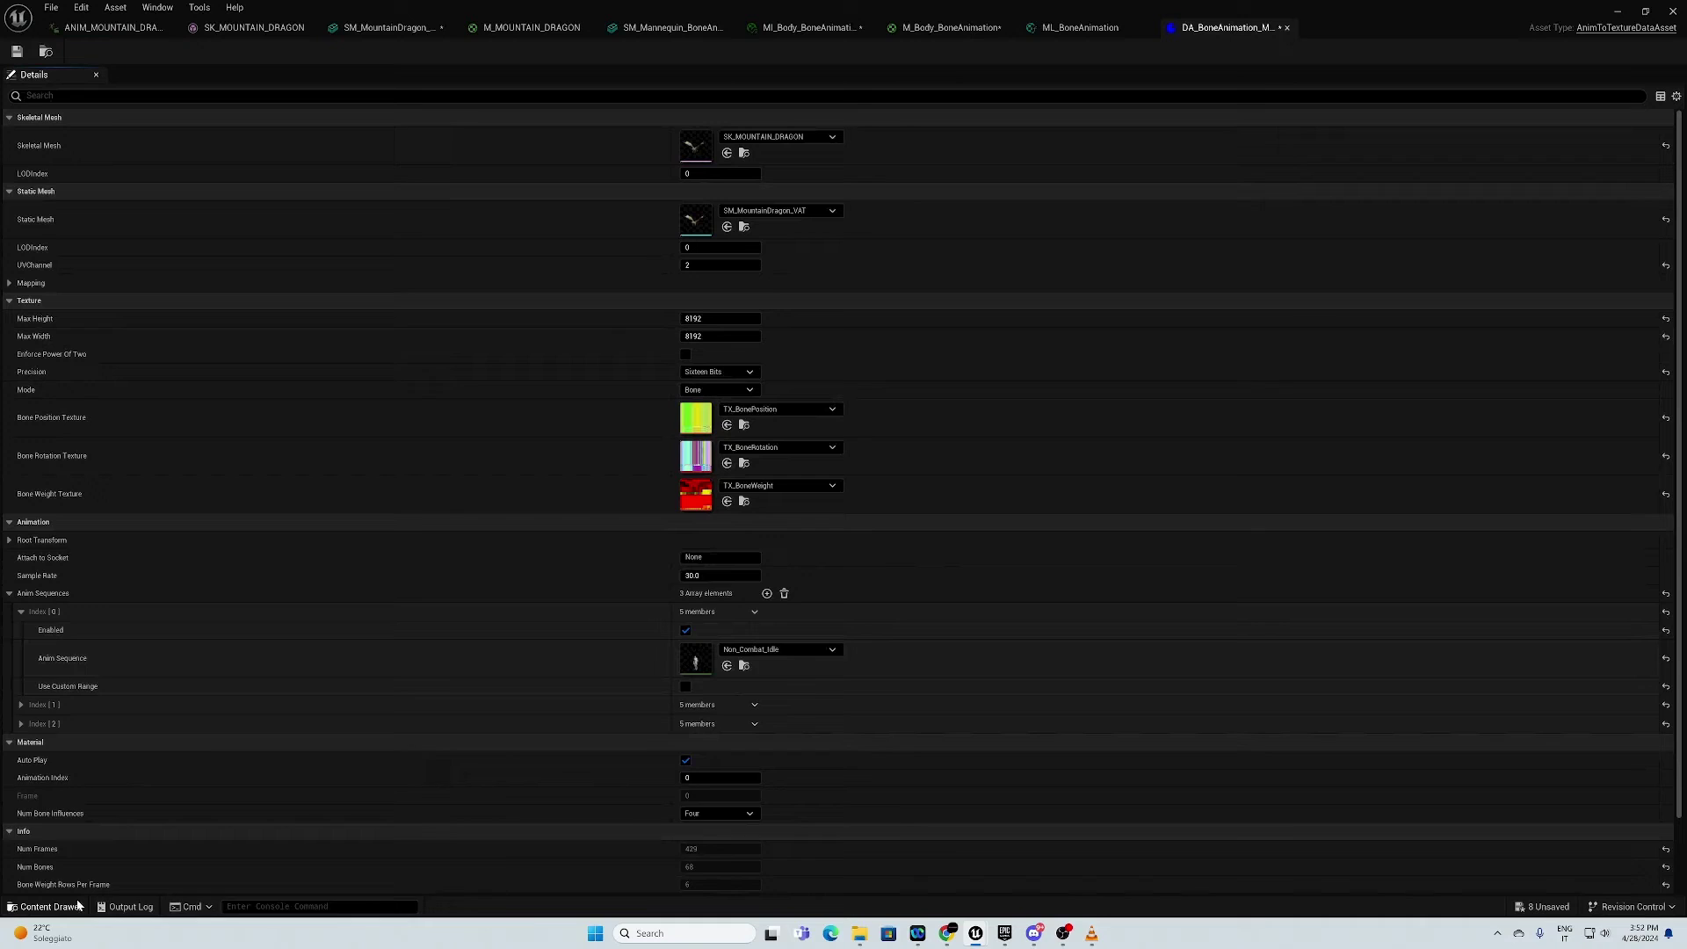
Step: Assign TX_MountainDragon_BonePosition, BoneRotation and BoneWeights textures to their matching slots
click(50, 906)
click(79, 800)
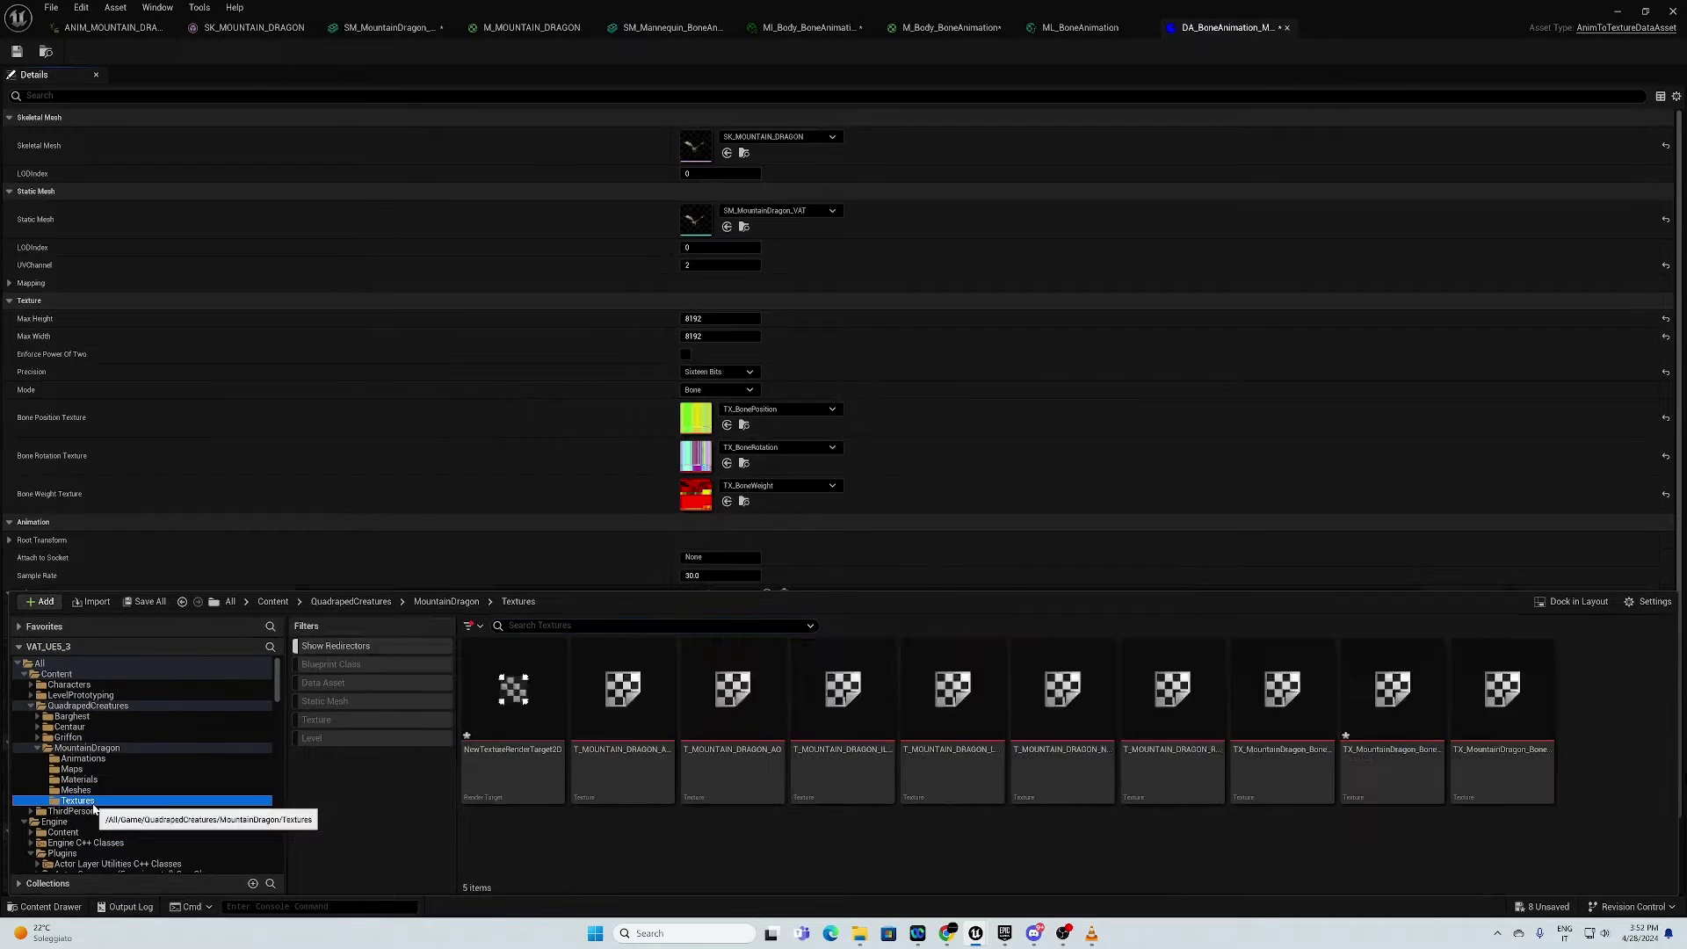
click(1305, 713)
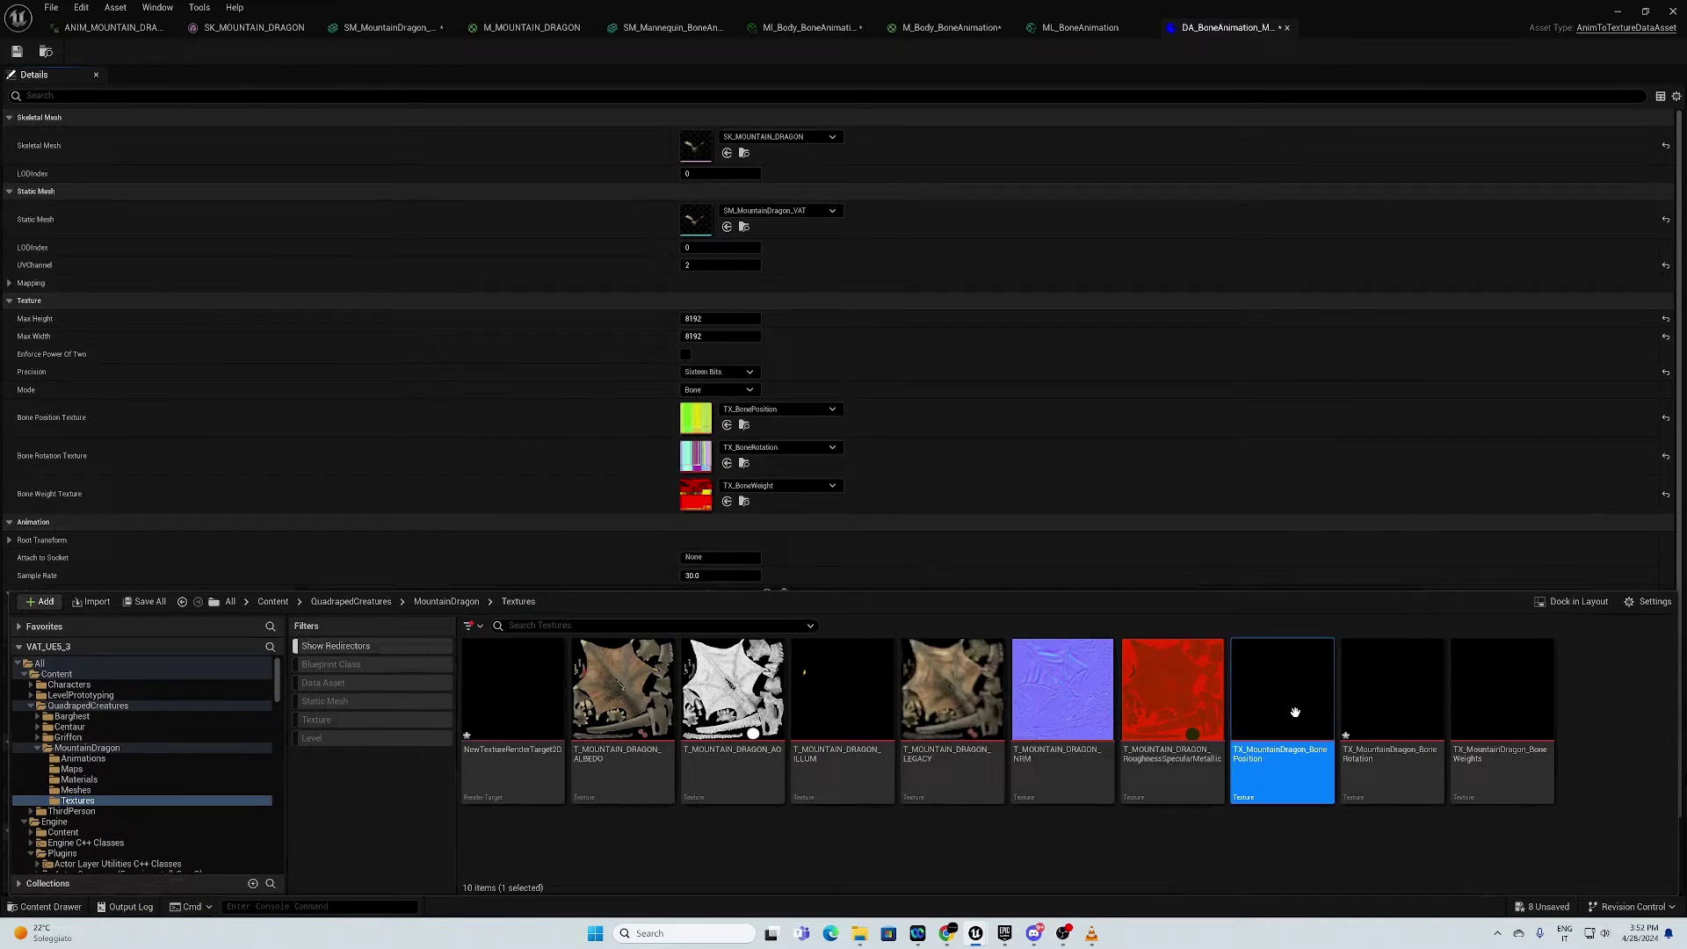
drag(1305, 713, 695, 417)
drag(1435, 731, 695, 455)
drag(1498, 709, 694, 494)
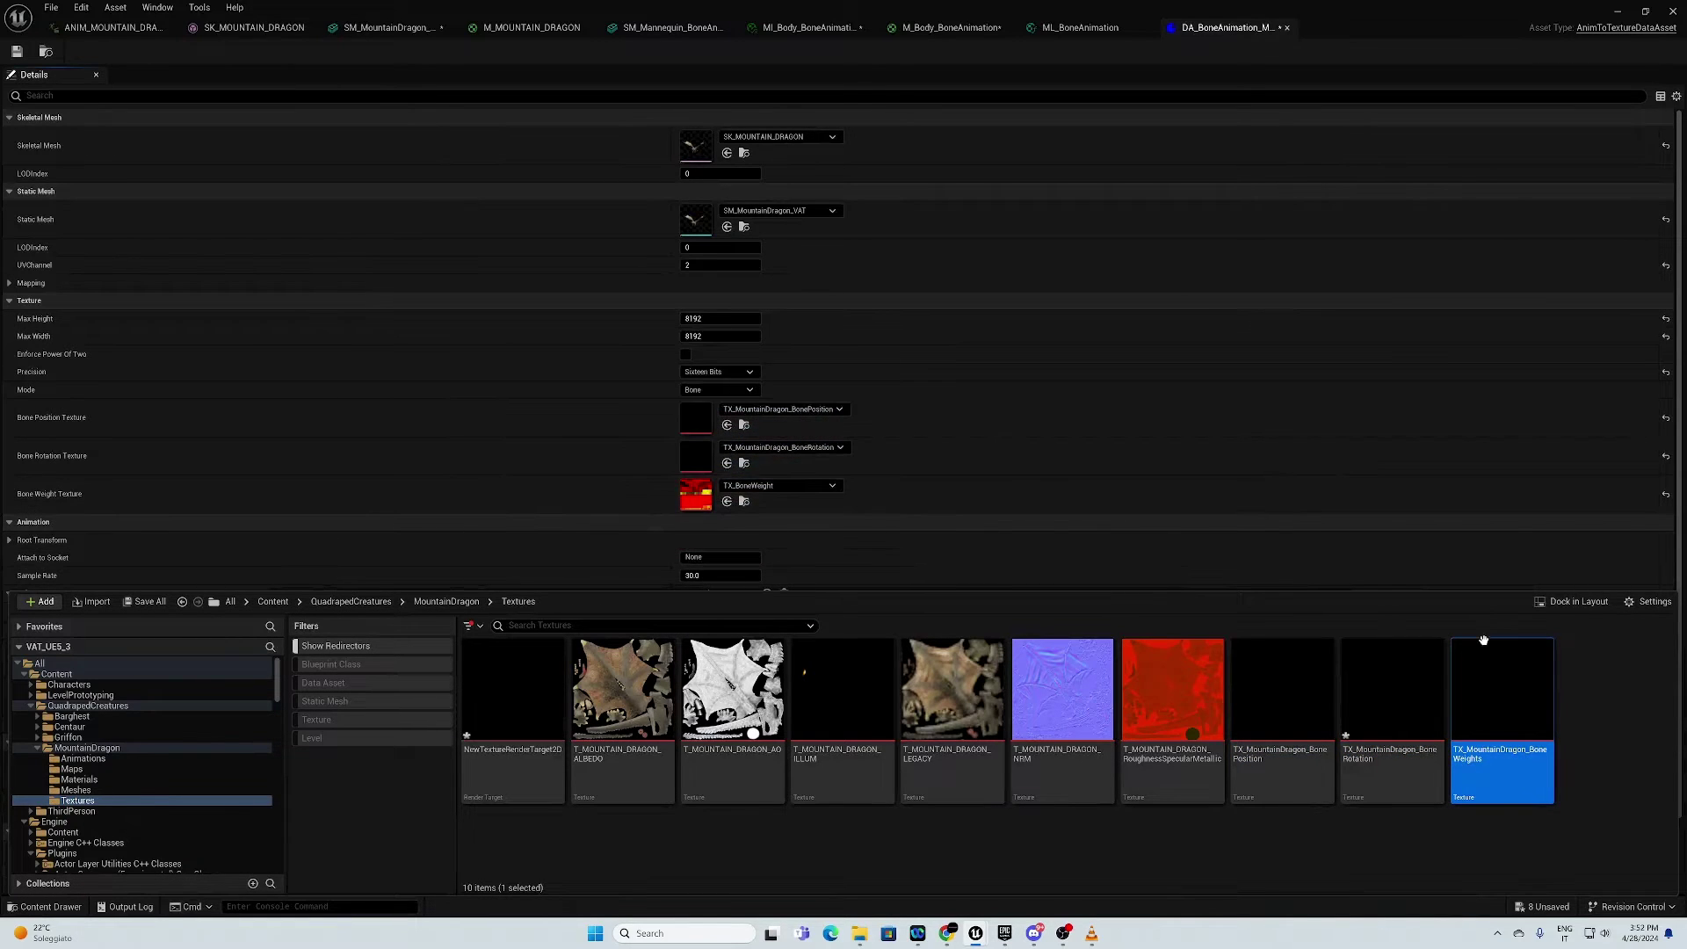
drag(1478, 647, 697, 492)
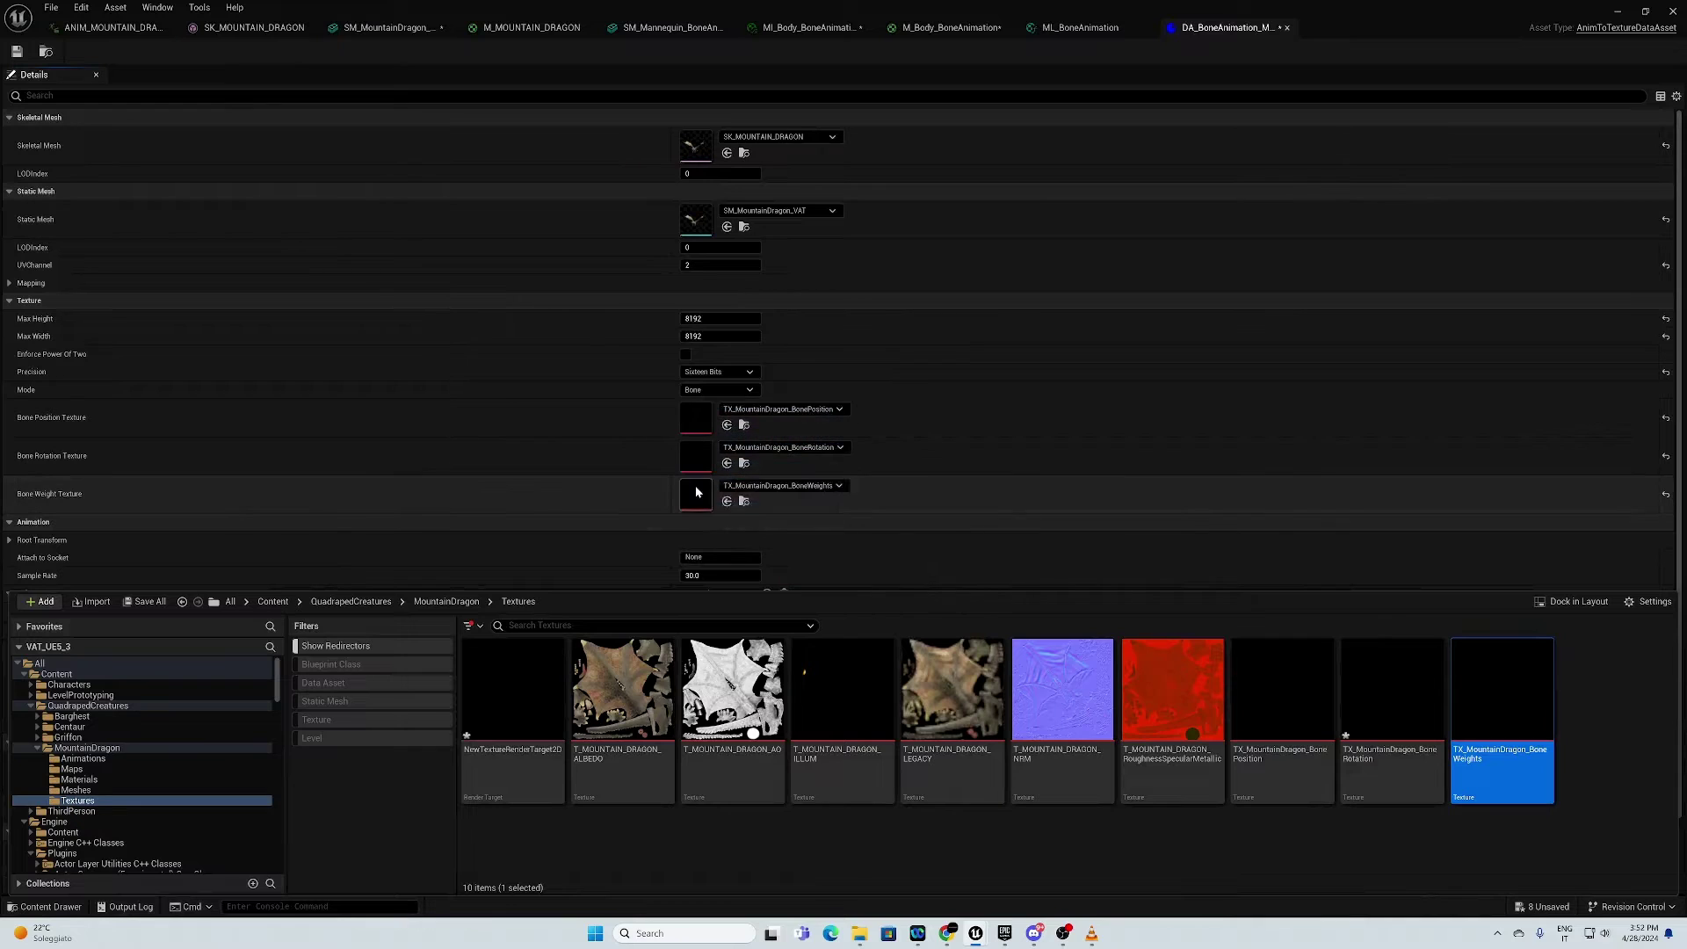
click(996, 487)
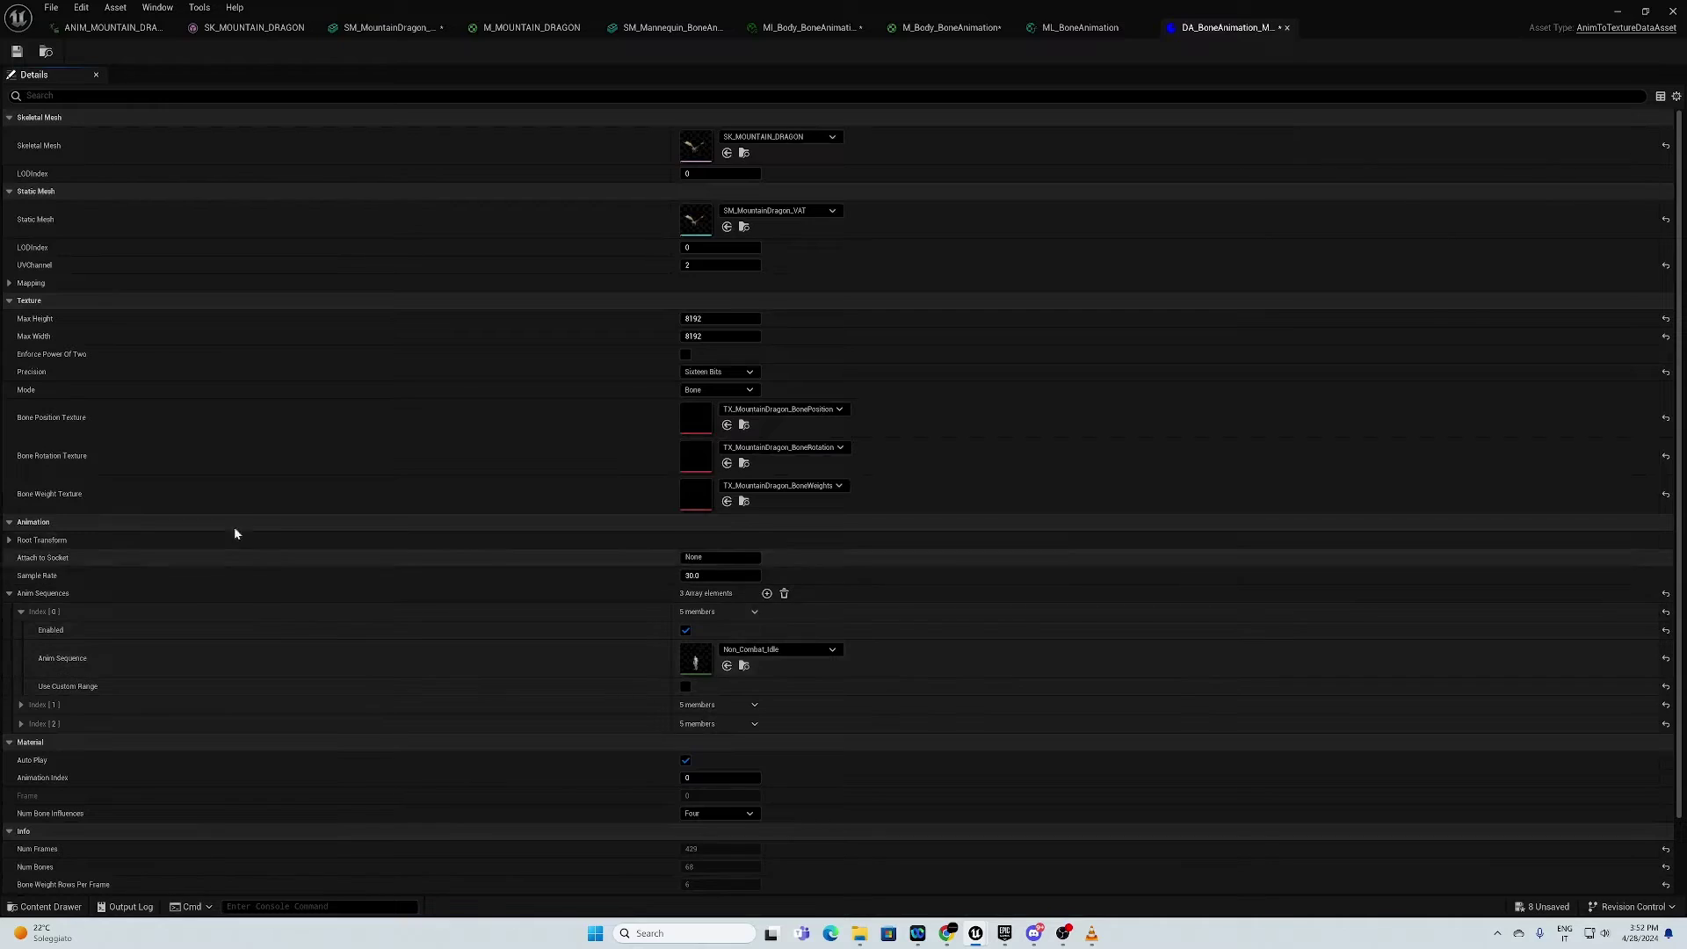
Step: Replace Non_Combat_Idle with ANIM_MOUNTAIN_DRAGON_walk in Anim Sequence index 0
click(121, 29)
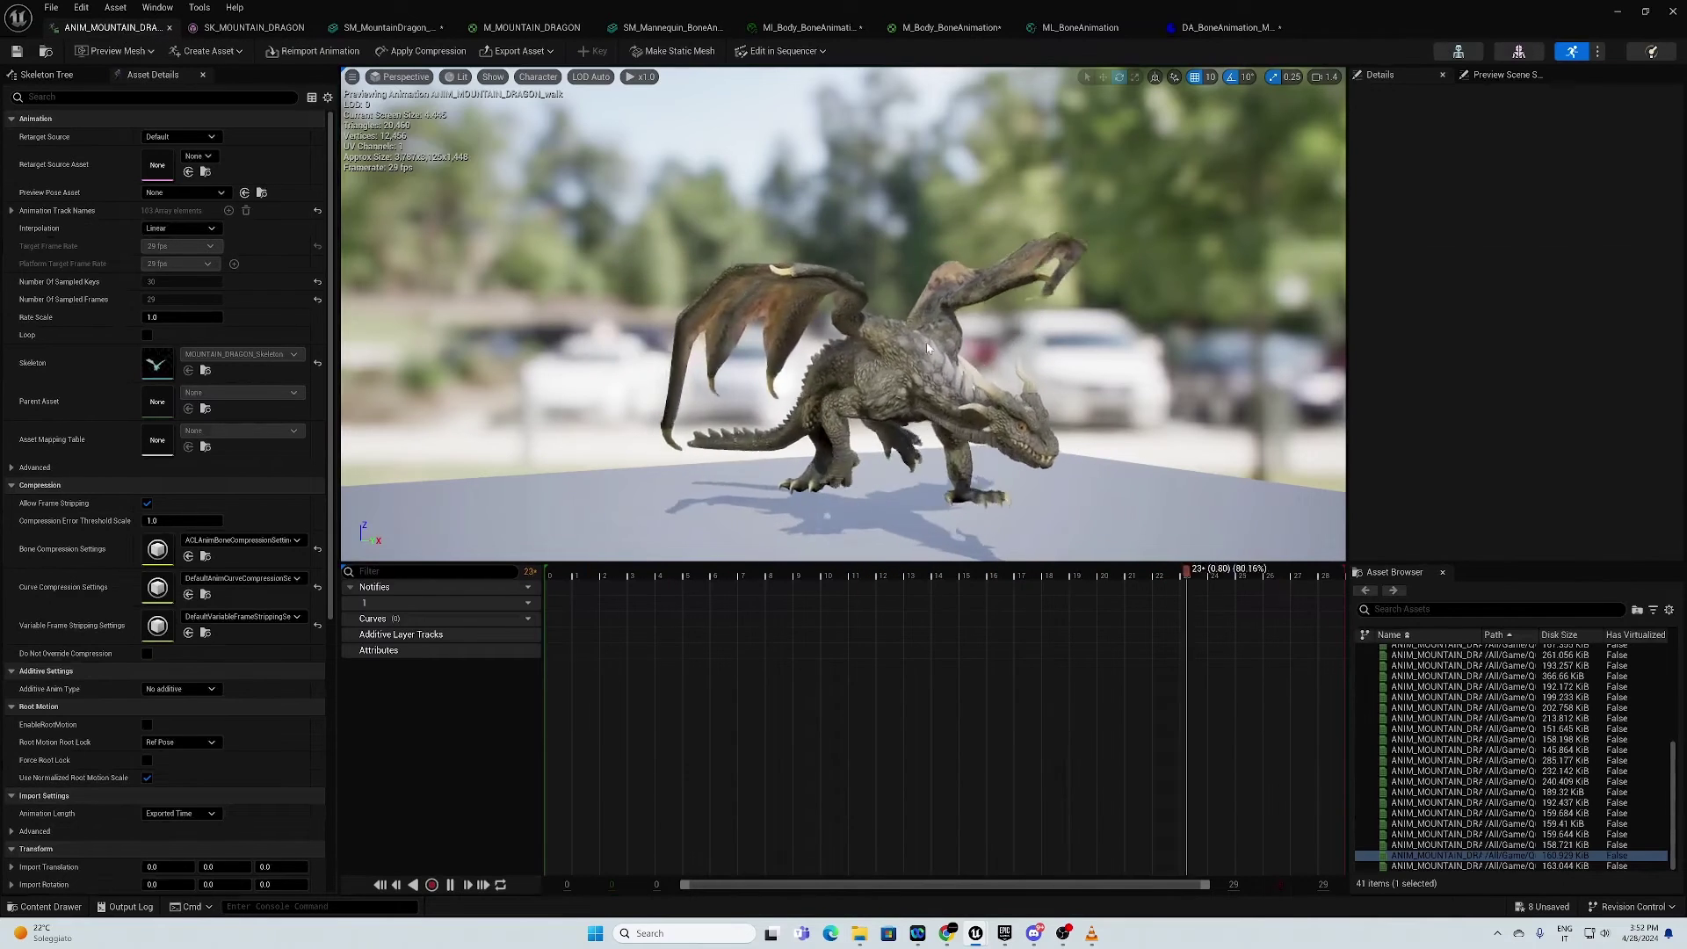
click(46, 51)
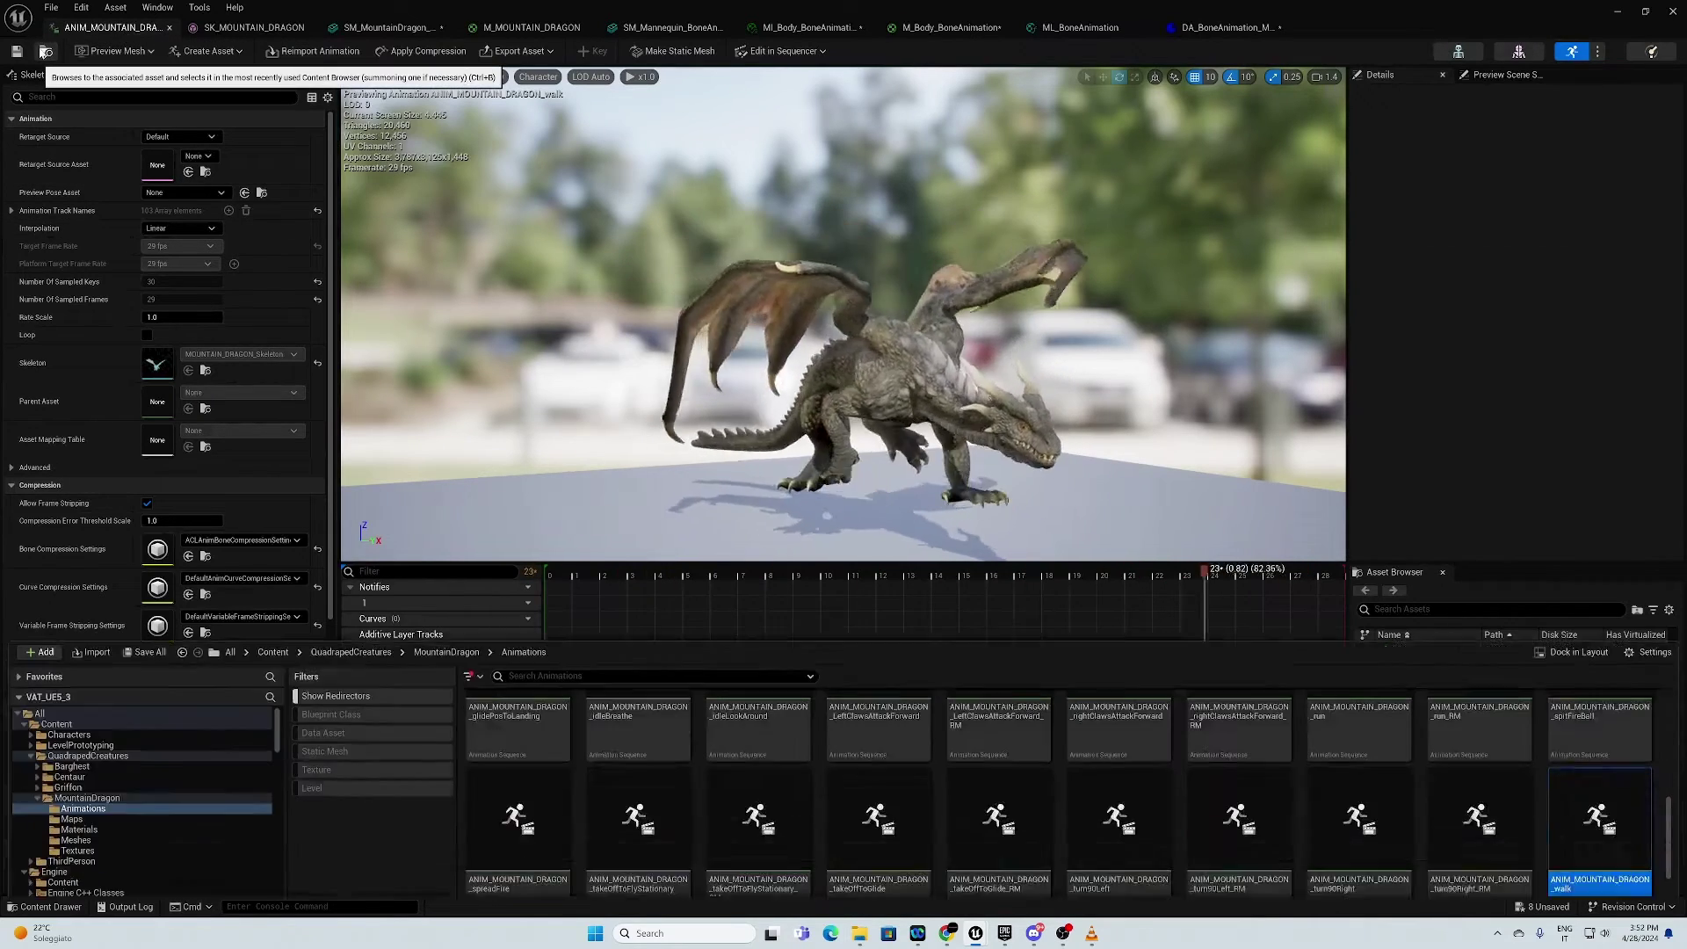
click(1202, 31)
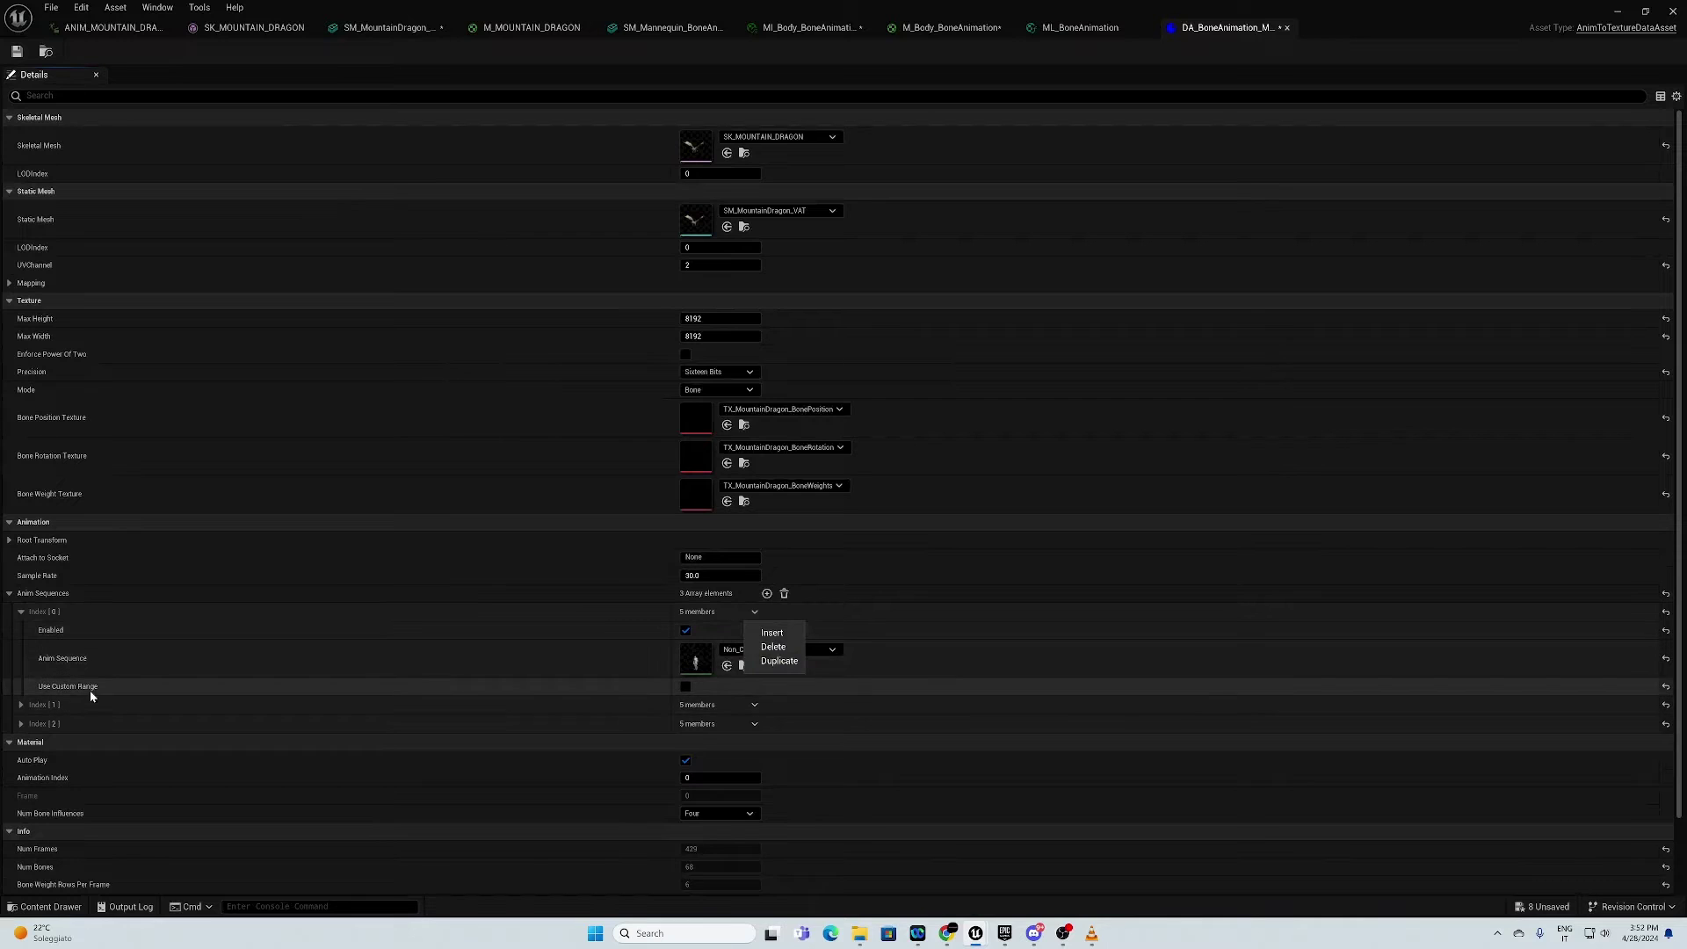
click(44, 907)
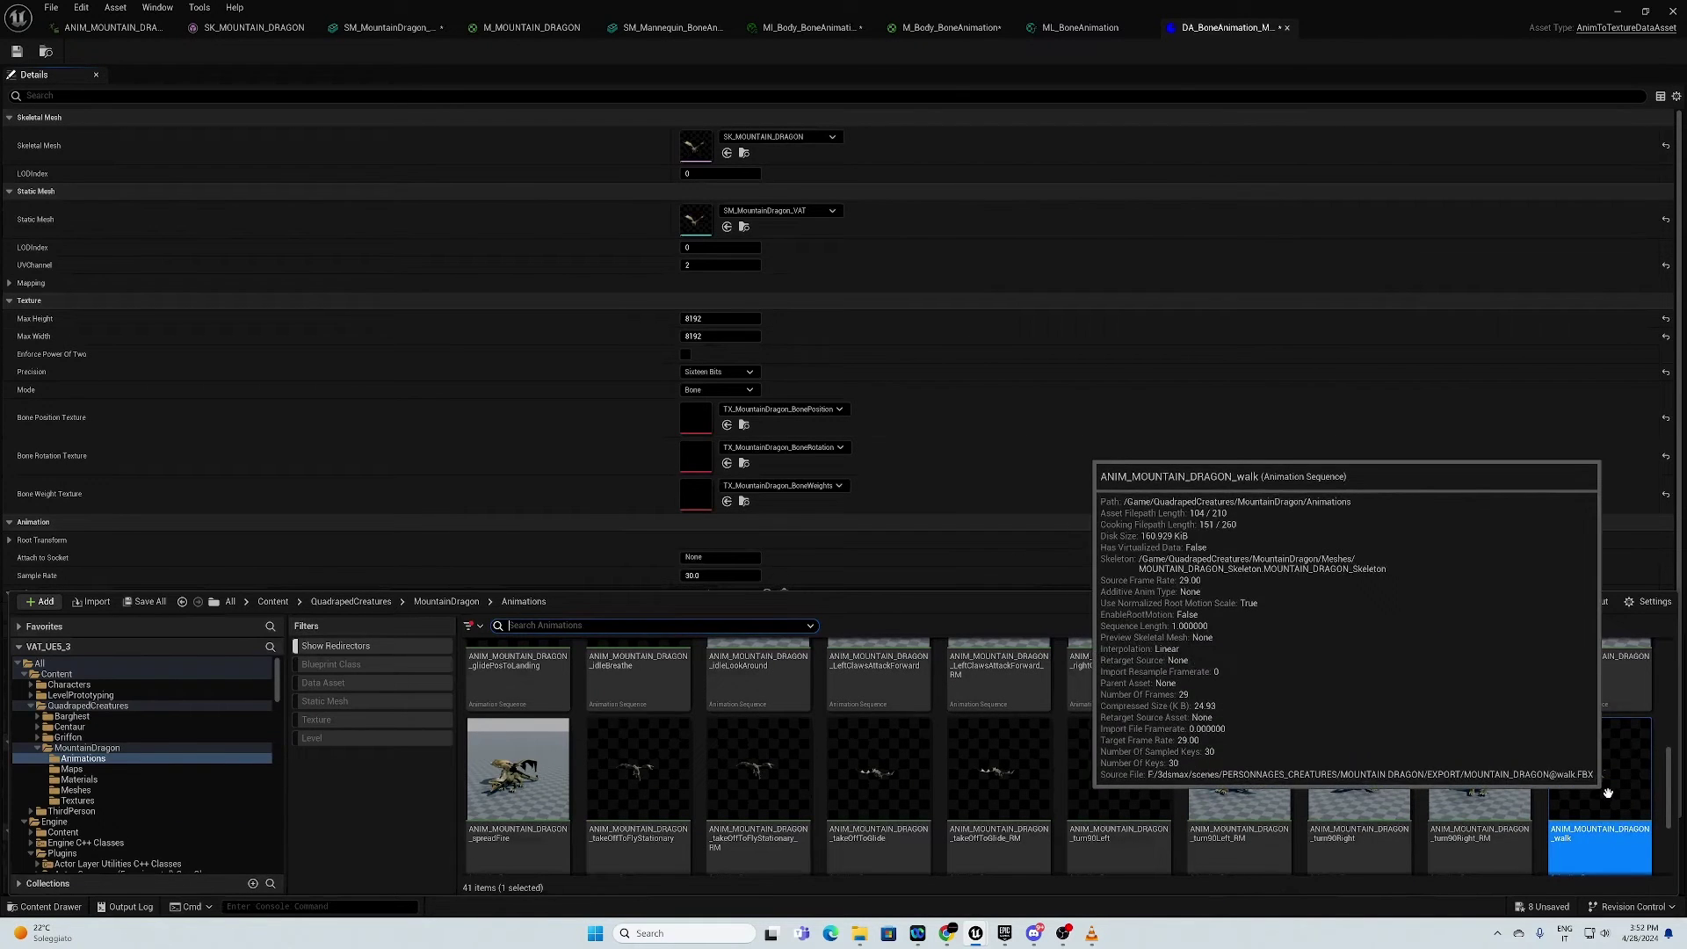
scroll(1005, 488, down, 1)
scroll(1230, 659, down, 1)
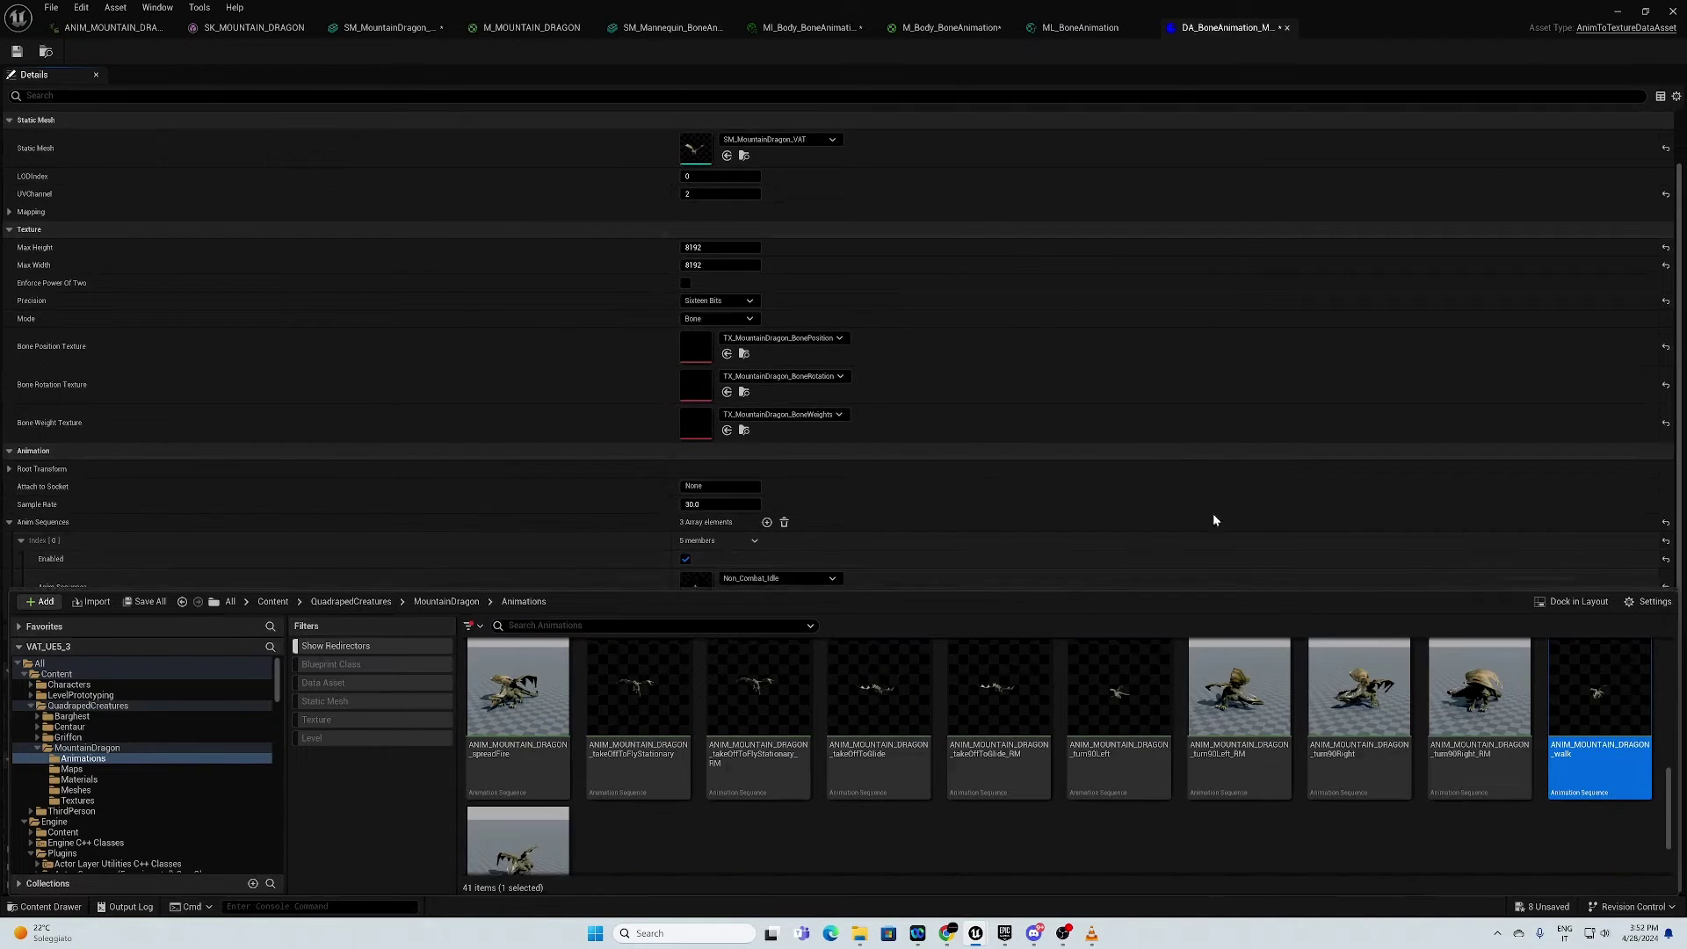
drag(1597, 694, 711, 578)
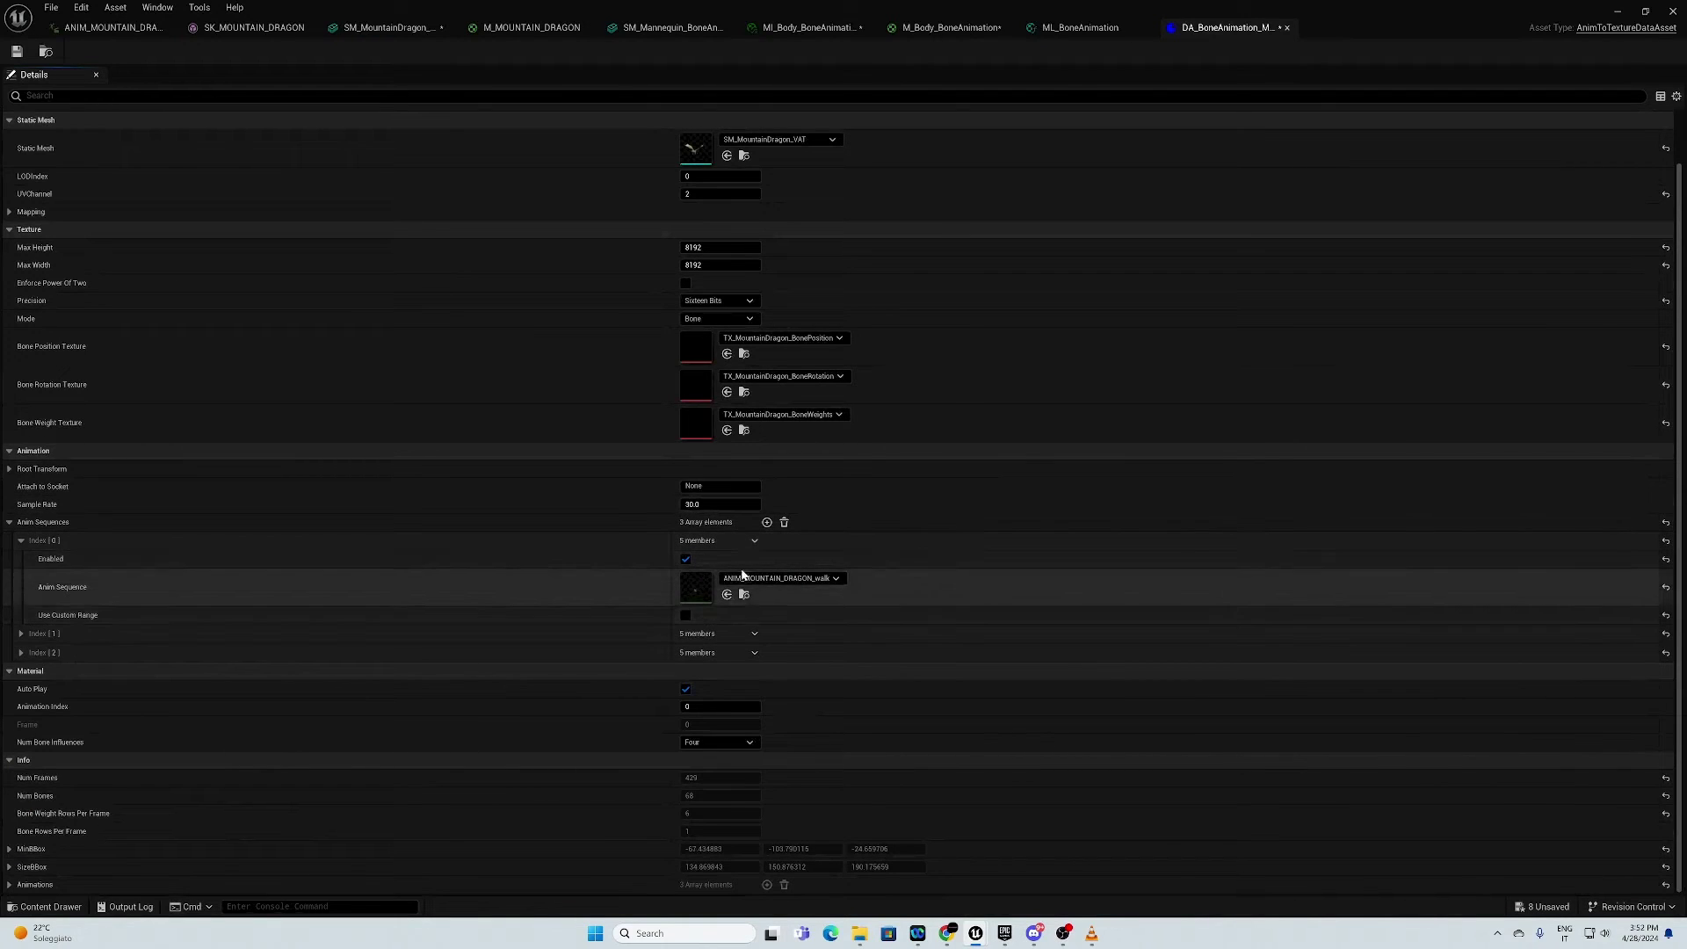
Step: Delete the extra anim sequence entries so only the walk remains
click(20, 634)
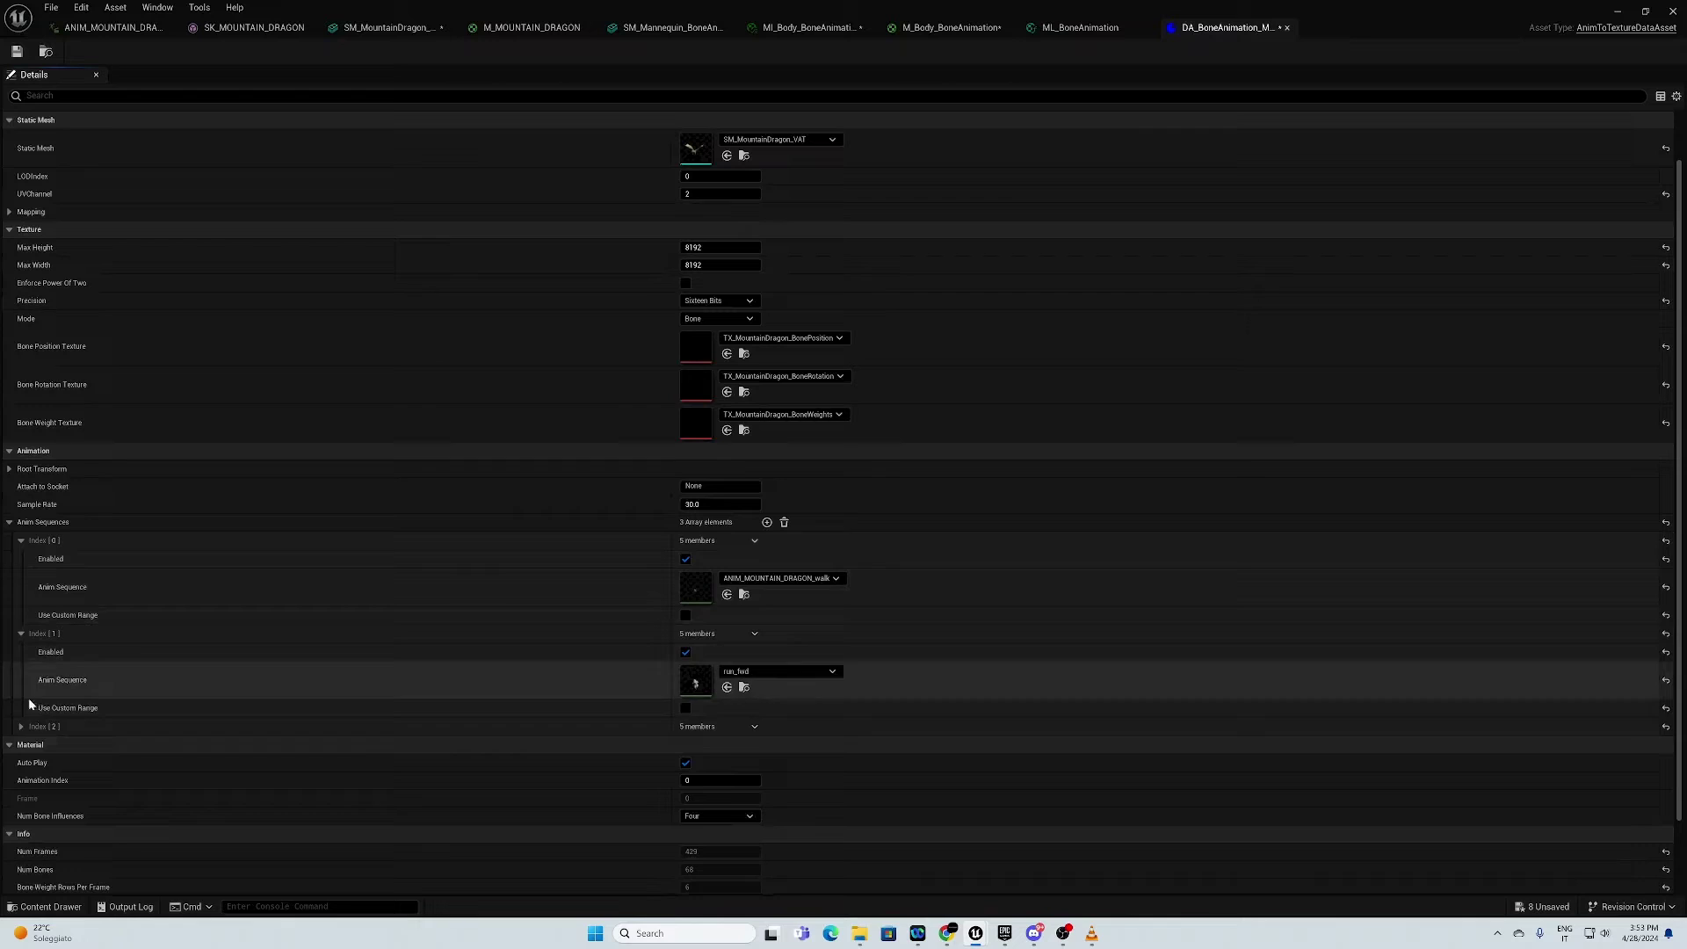
click(20, 727)
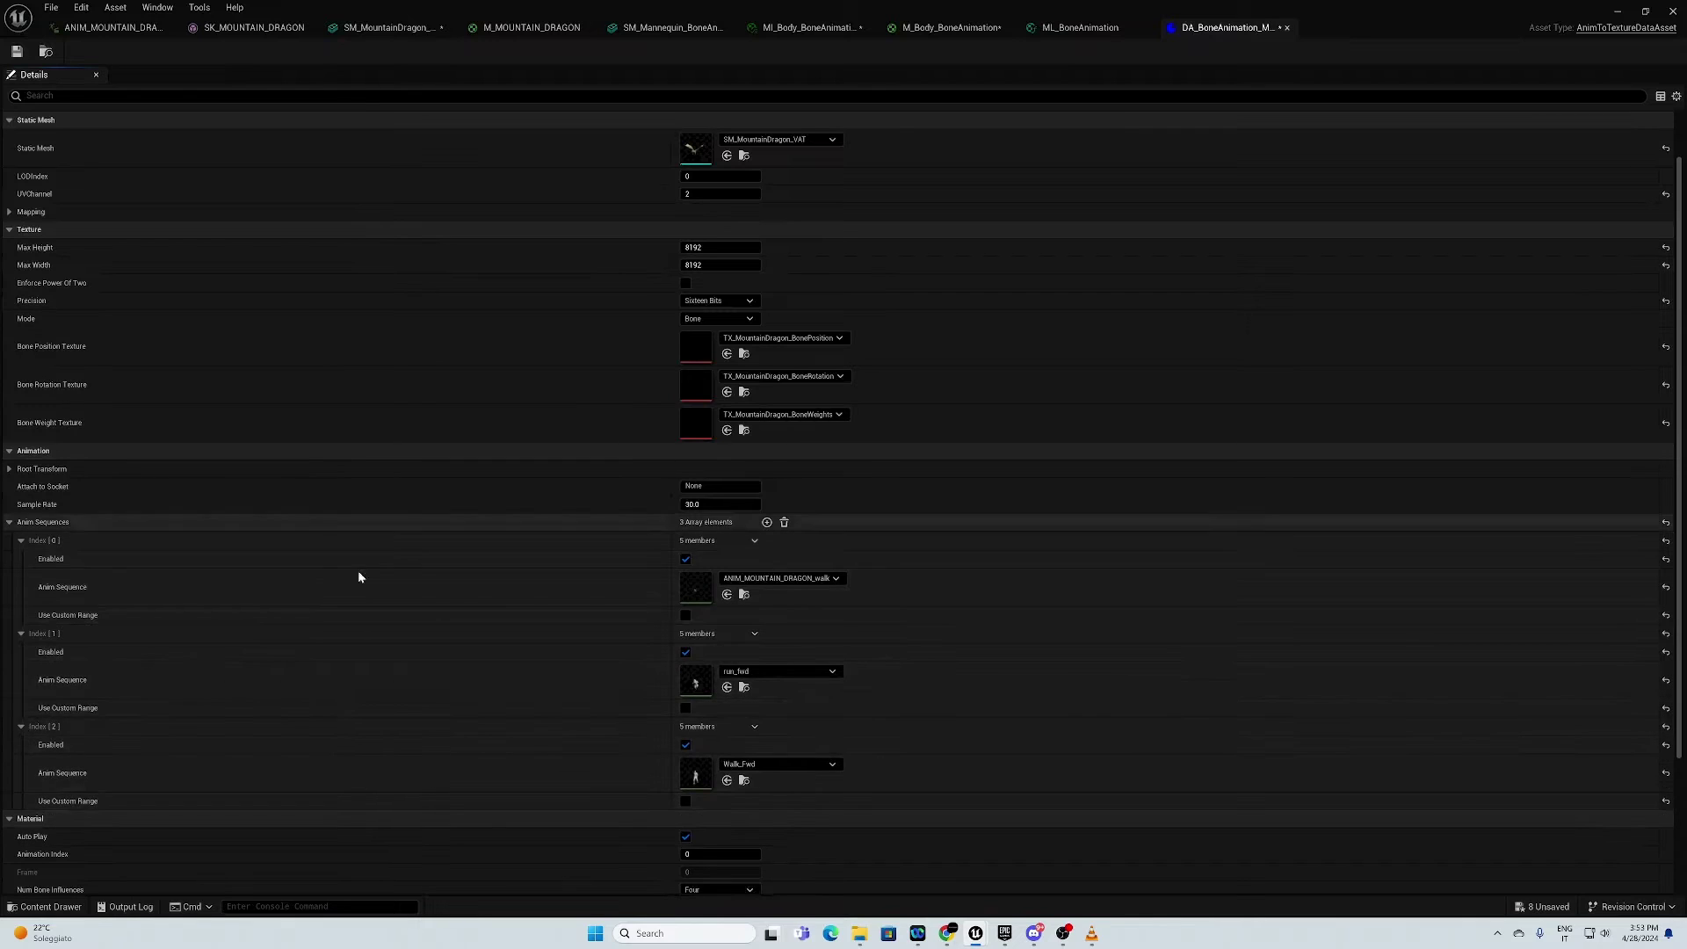
click(754, 634)
click(769, 677)
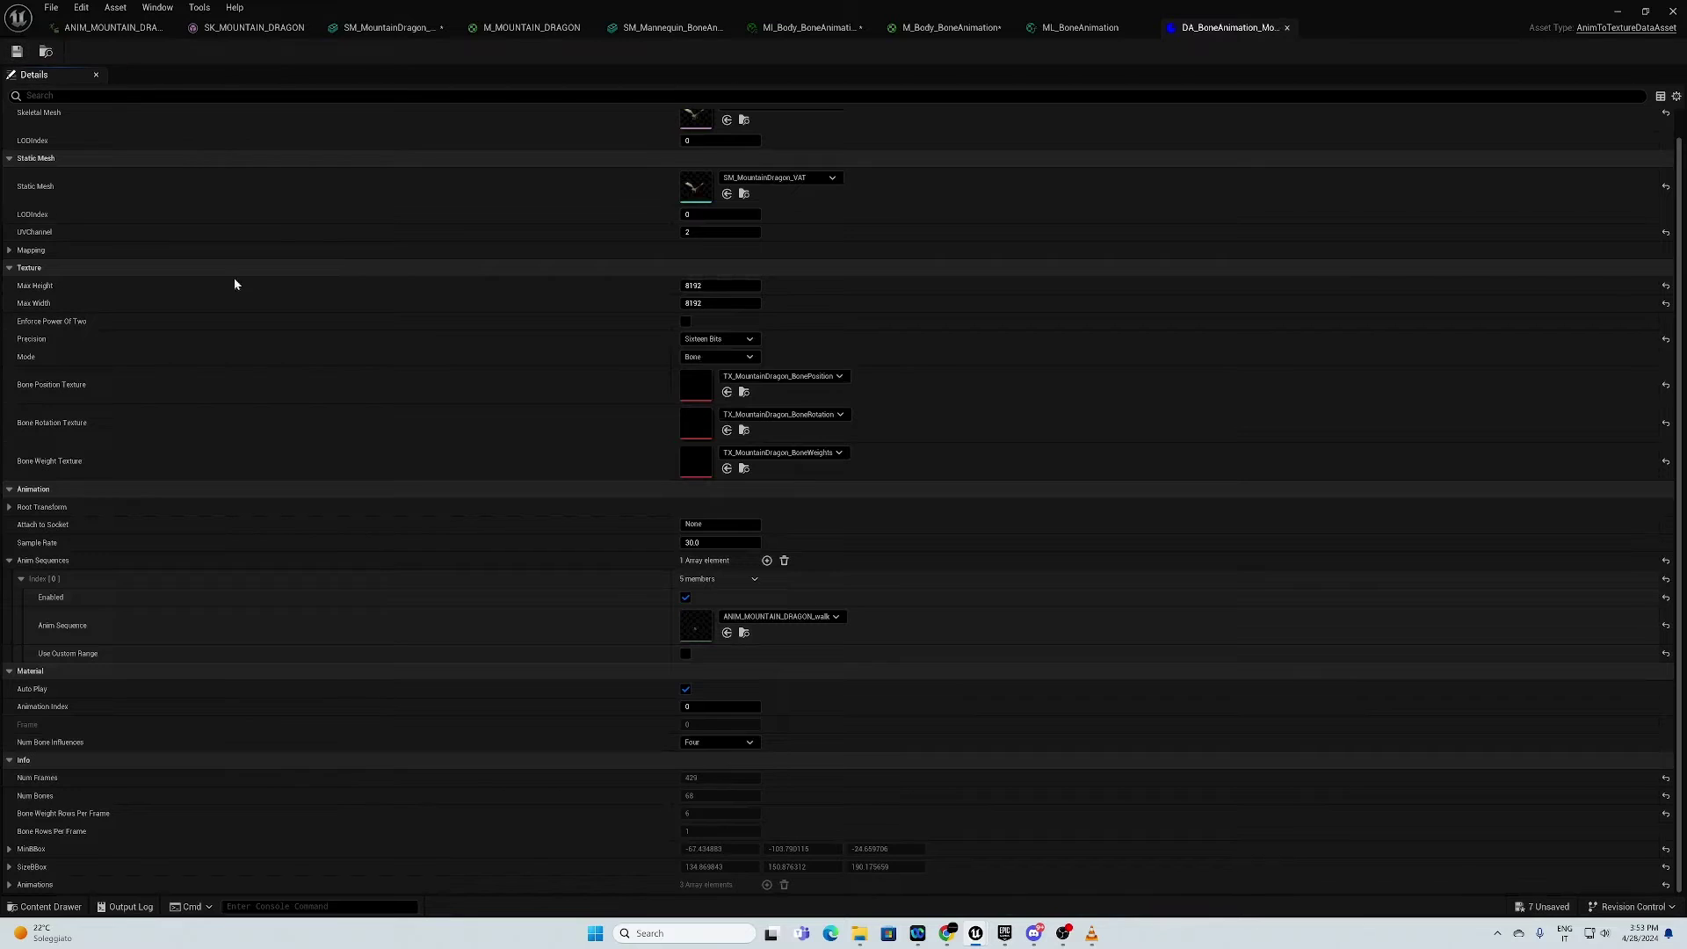
Step: Open the BP_AnimToTexture blueprint from the AnimToTexture Mannequin folder
click(78, 906)
scroll(159, 783, down, 3)
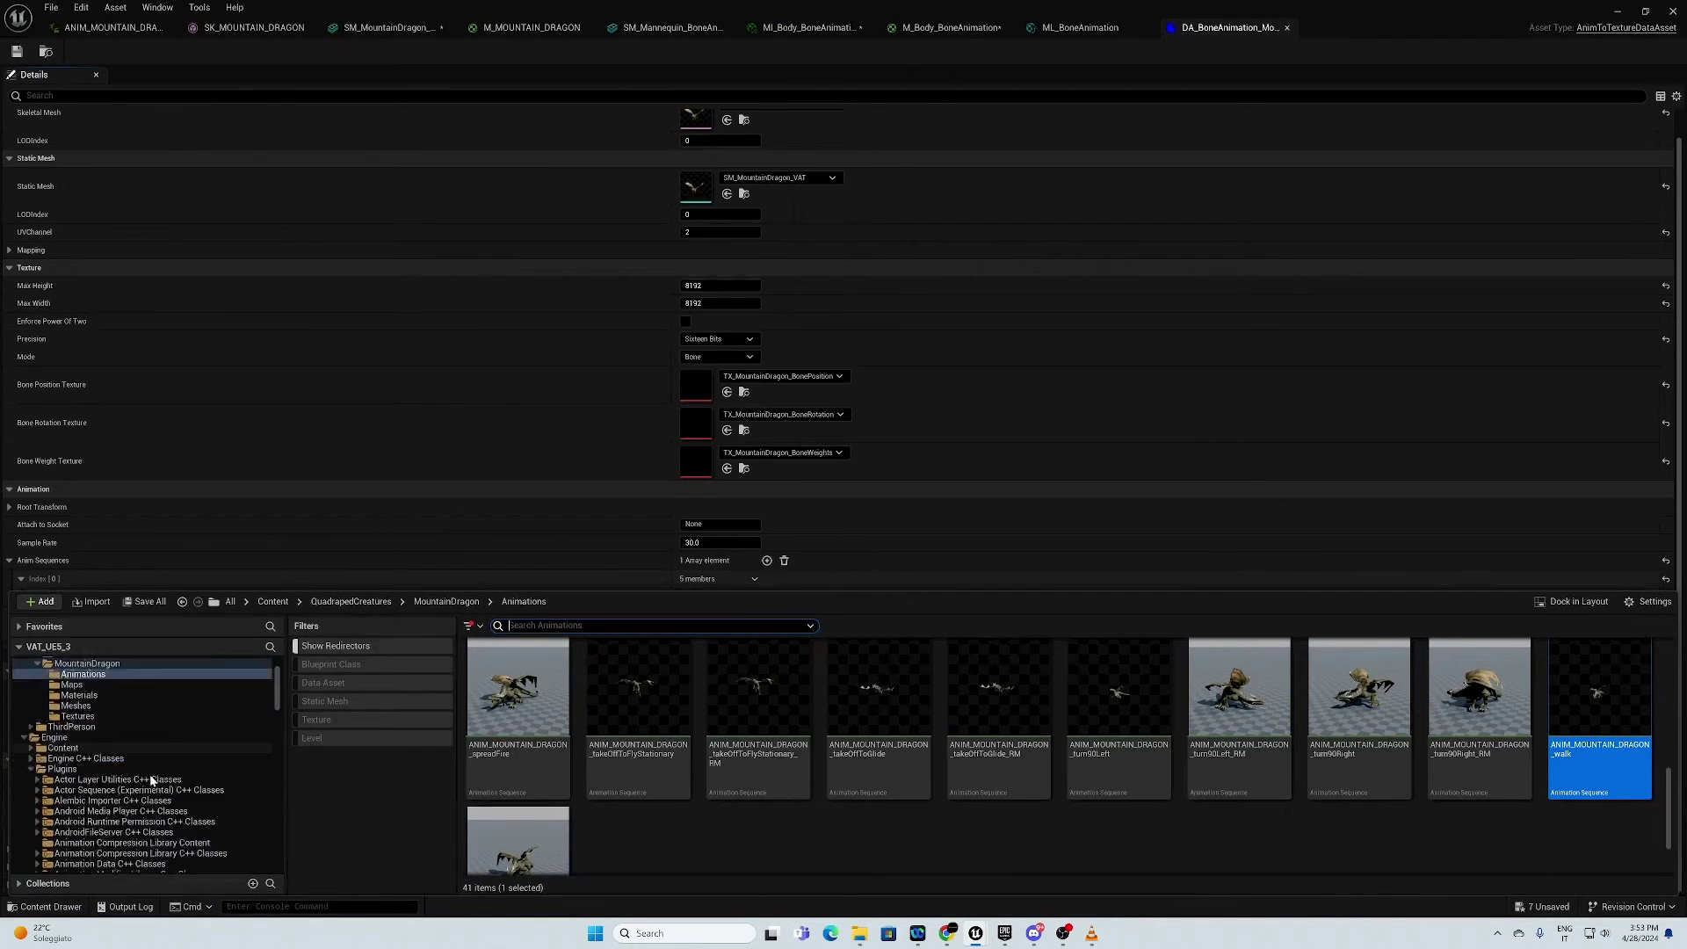
scroll(159, 783, down, 3)
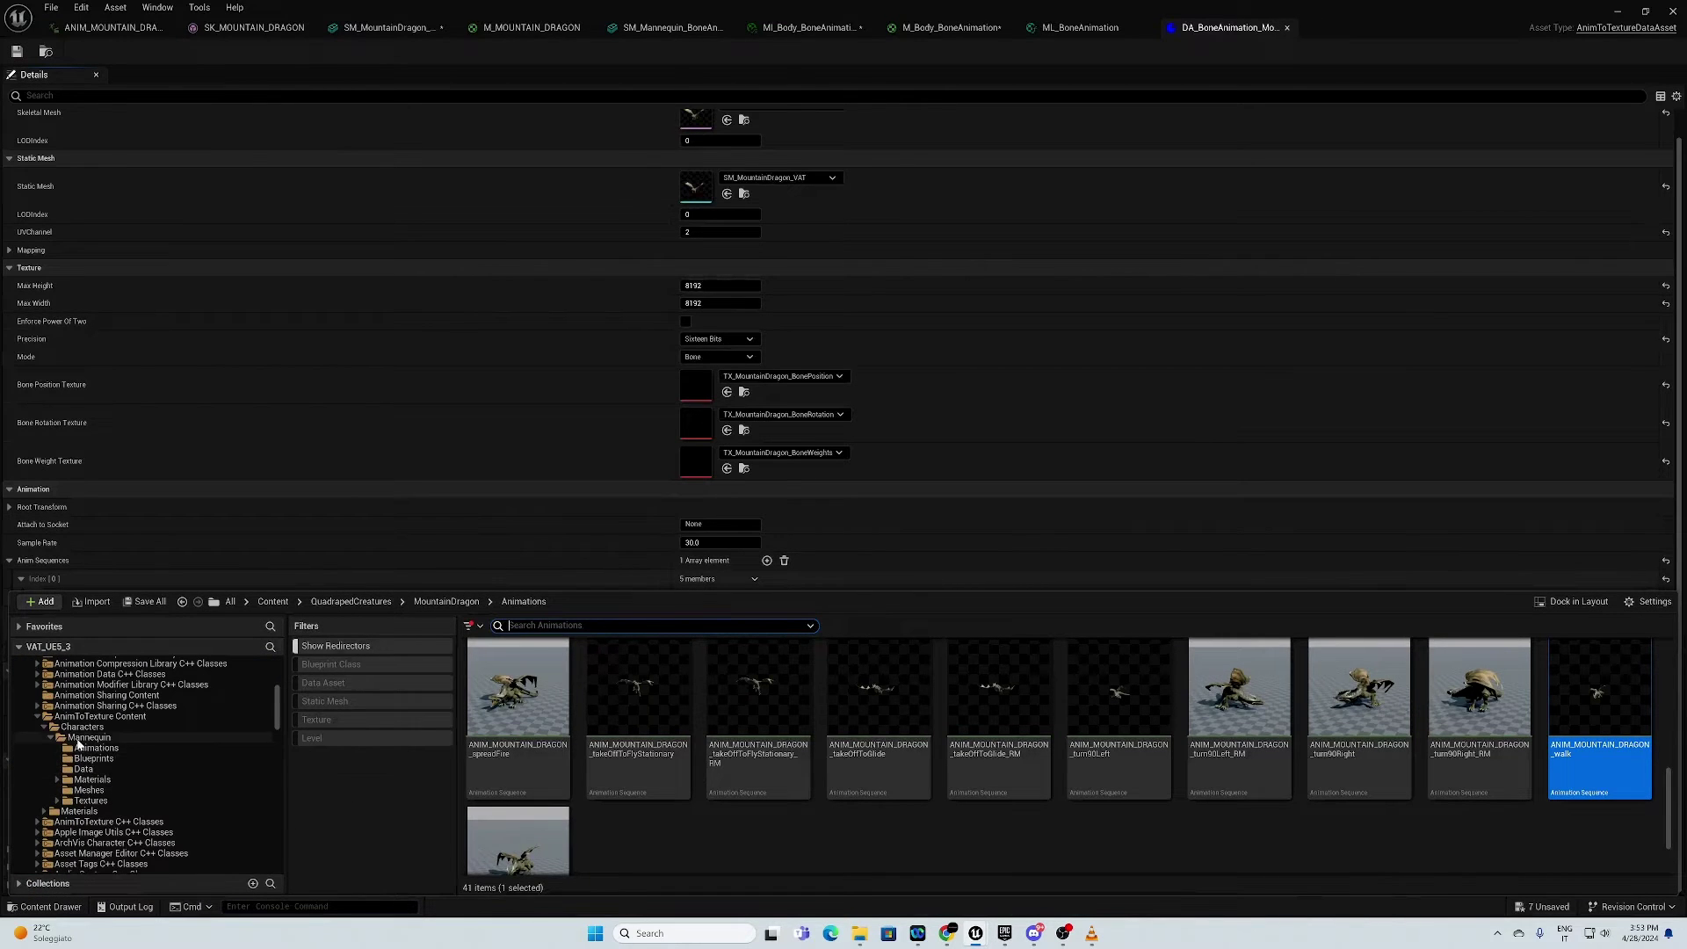
click(88, 738)
scroll(1320, 764, up, 2)
click(1285, 768)
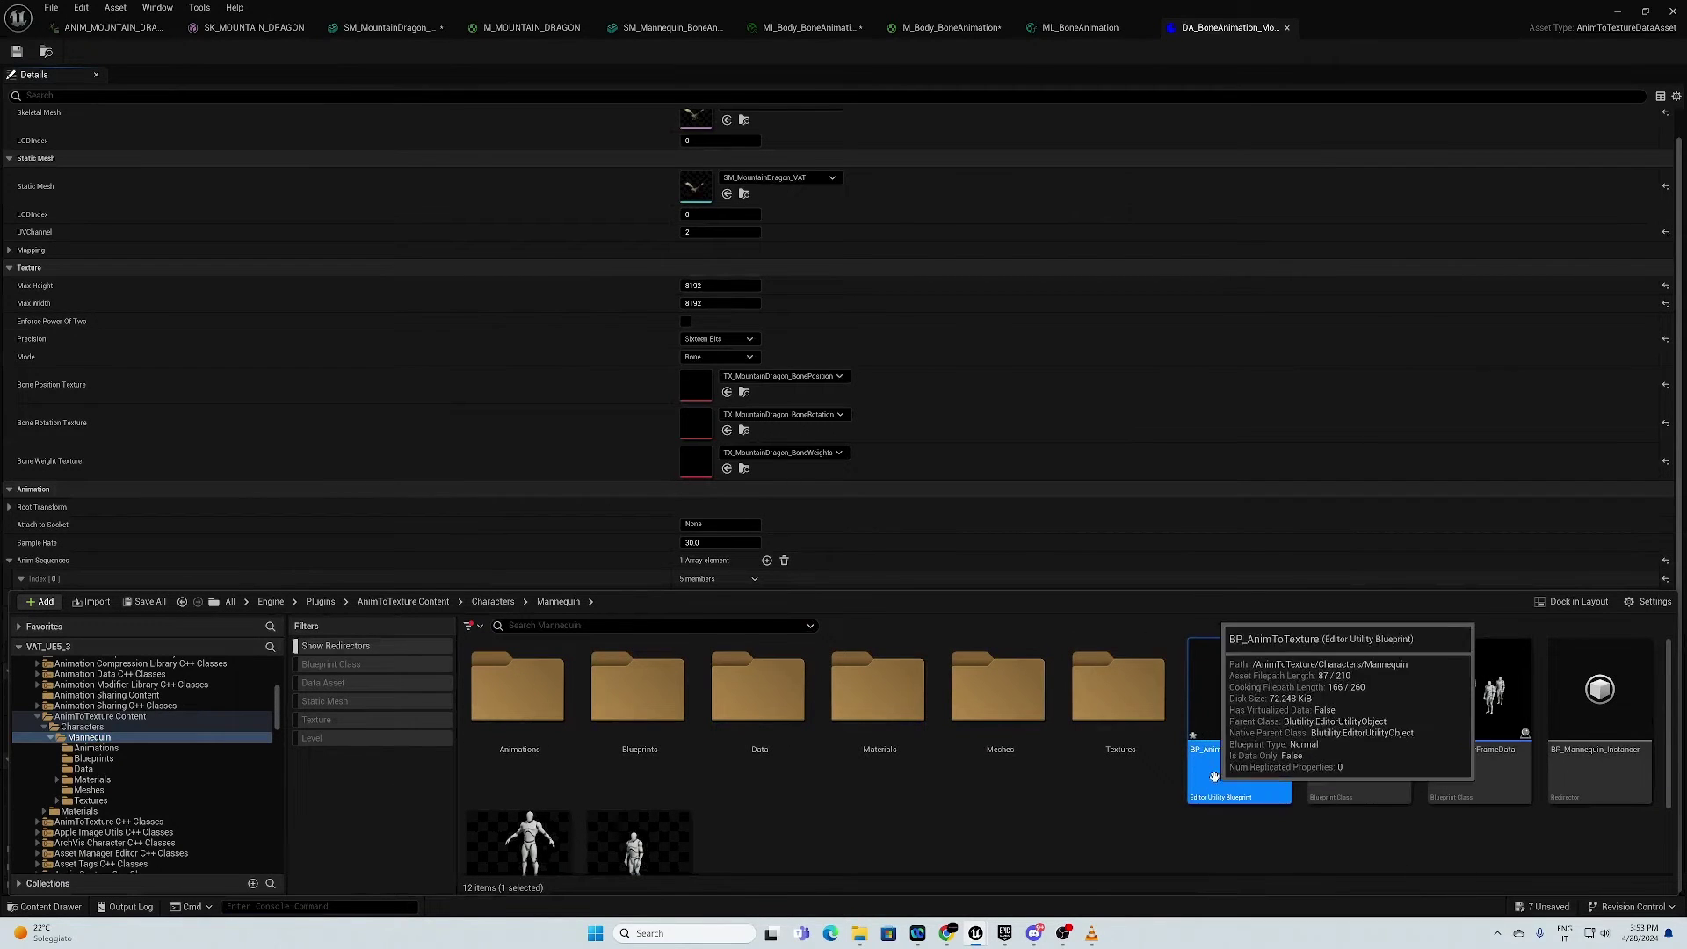
double_click(1255, 761)
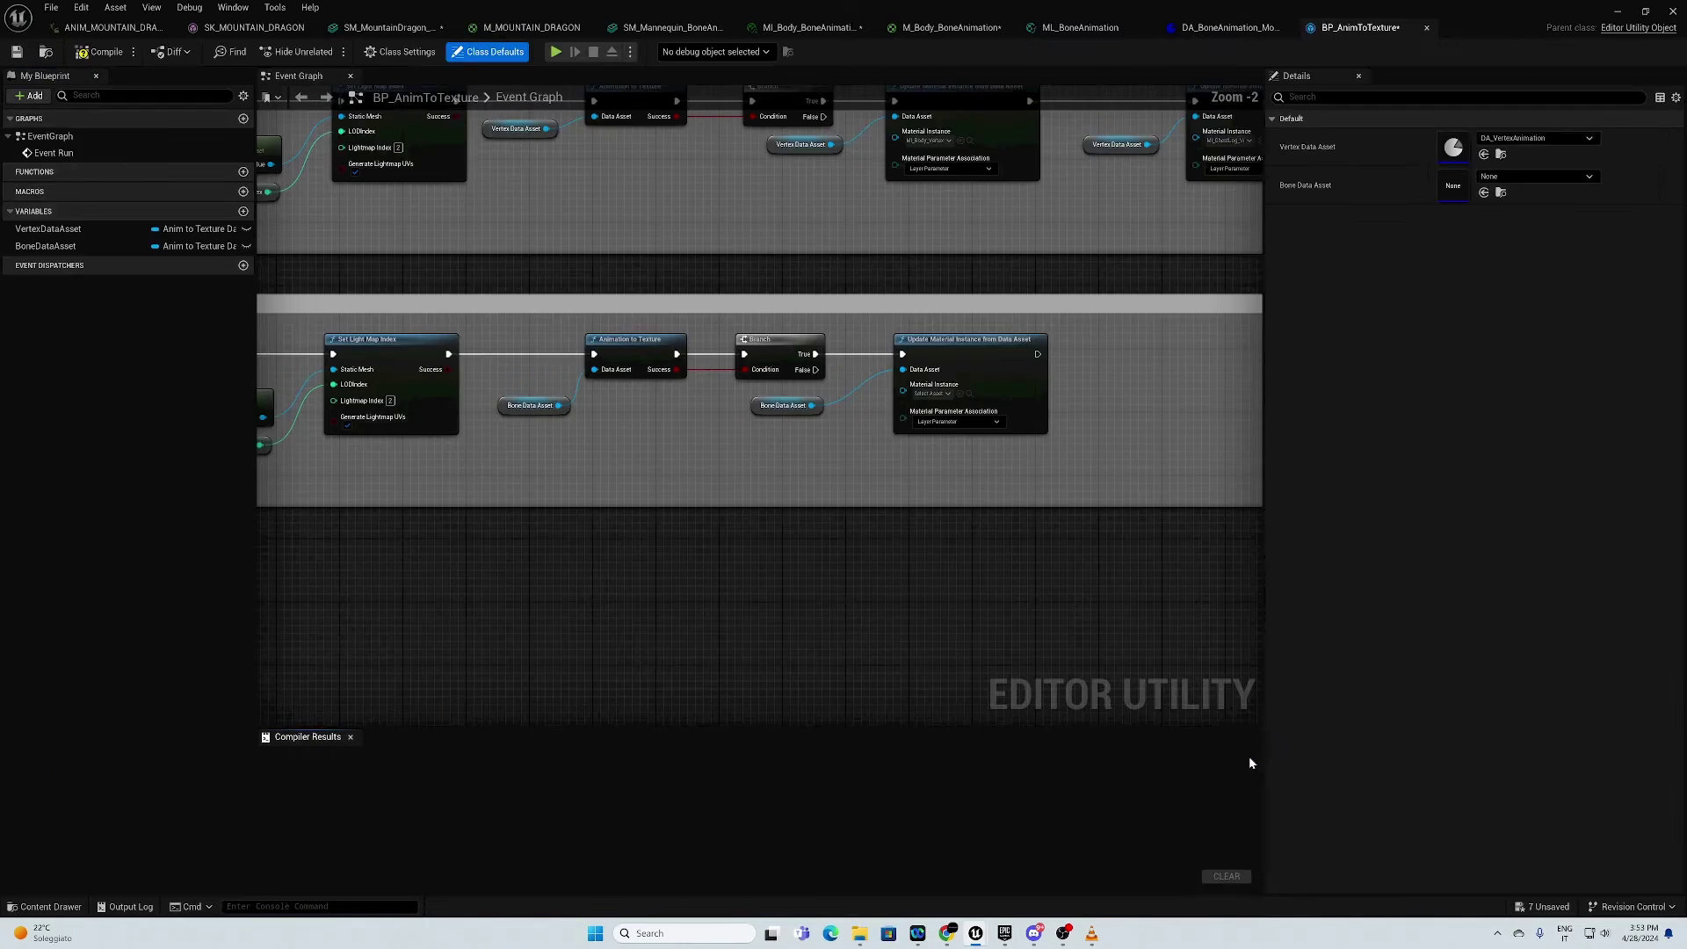
Step: Select the BoneDataAsset variable to show its default value settings
right_drag(519, 572, 1160, 668)
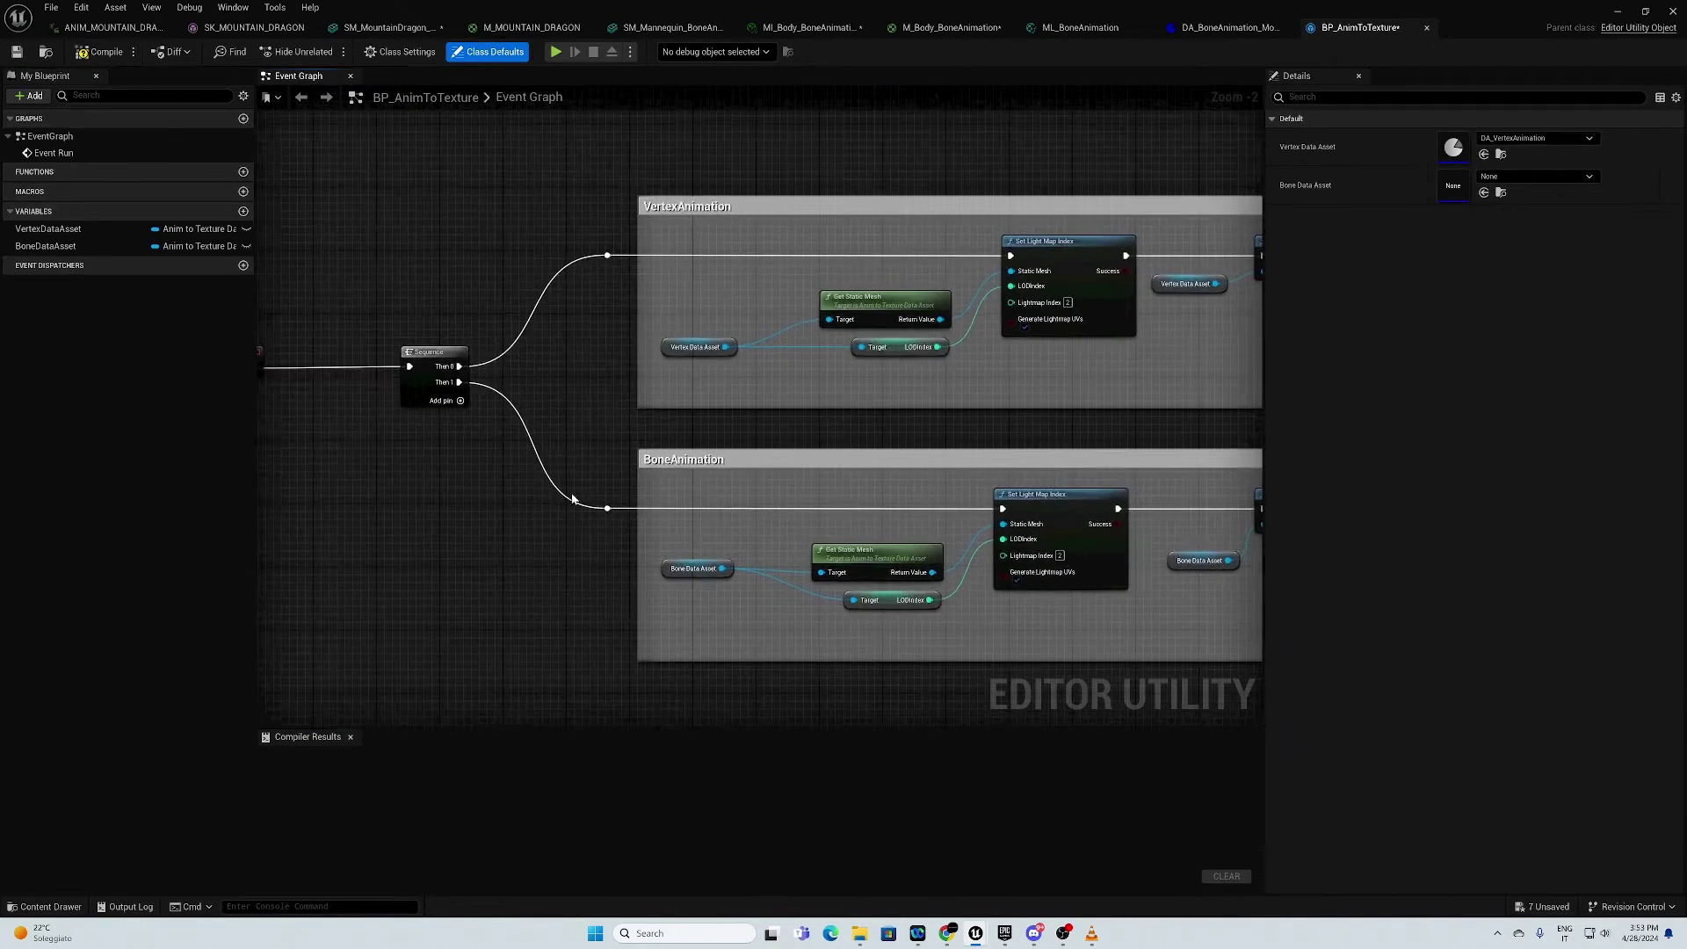
scroll(930, 570, down, 3)
scroll(670, 591, up, 4)
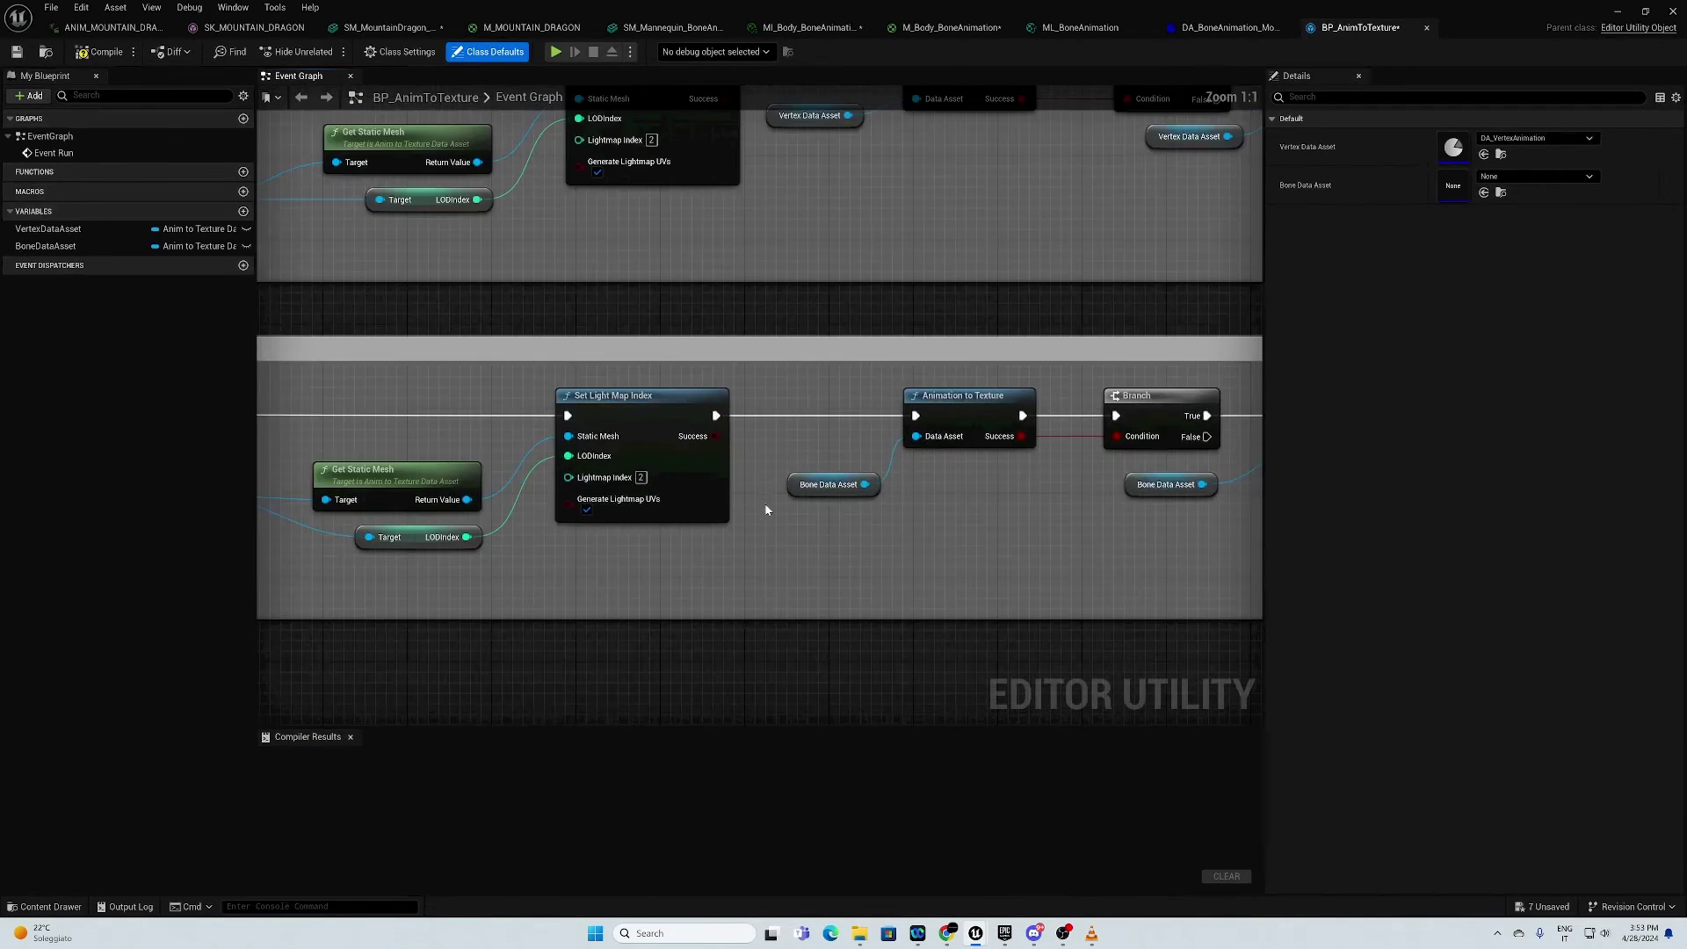
click(794, 479)
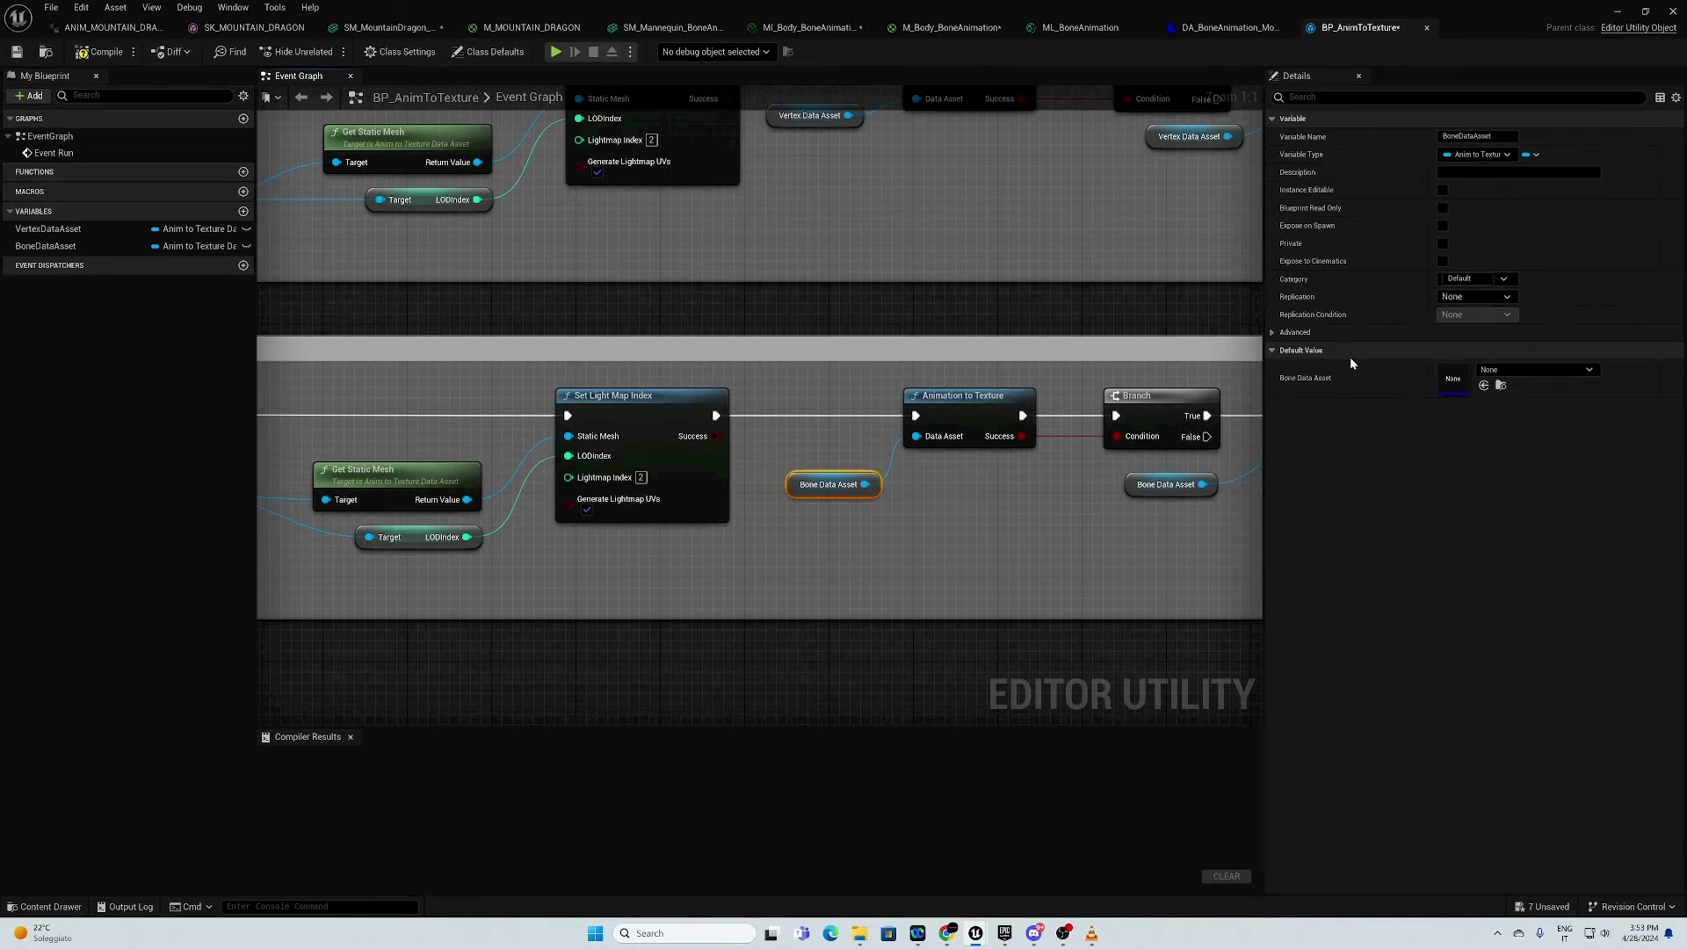
right_drag(1053, 544, 858, 579)
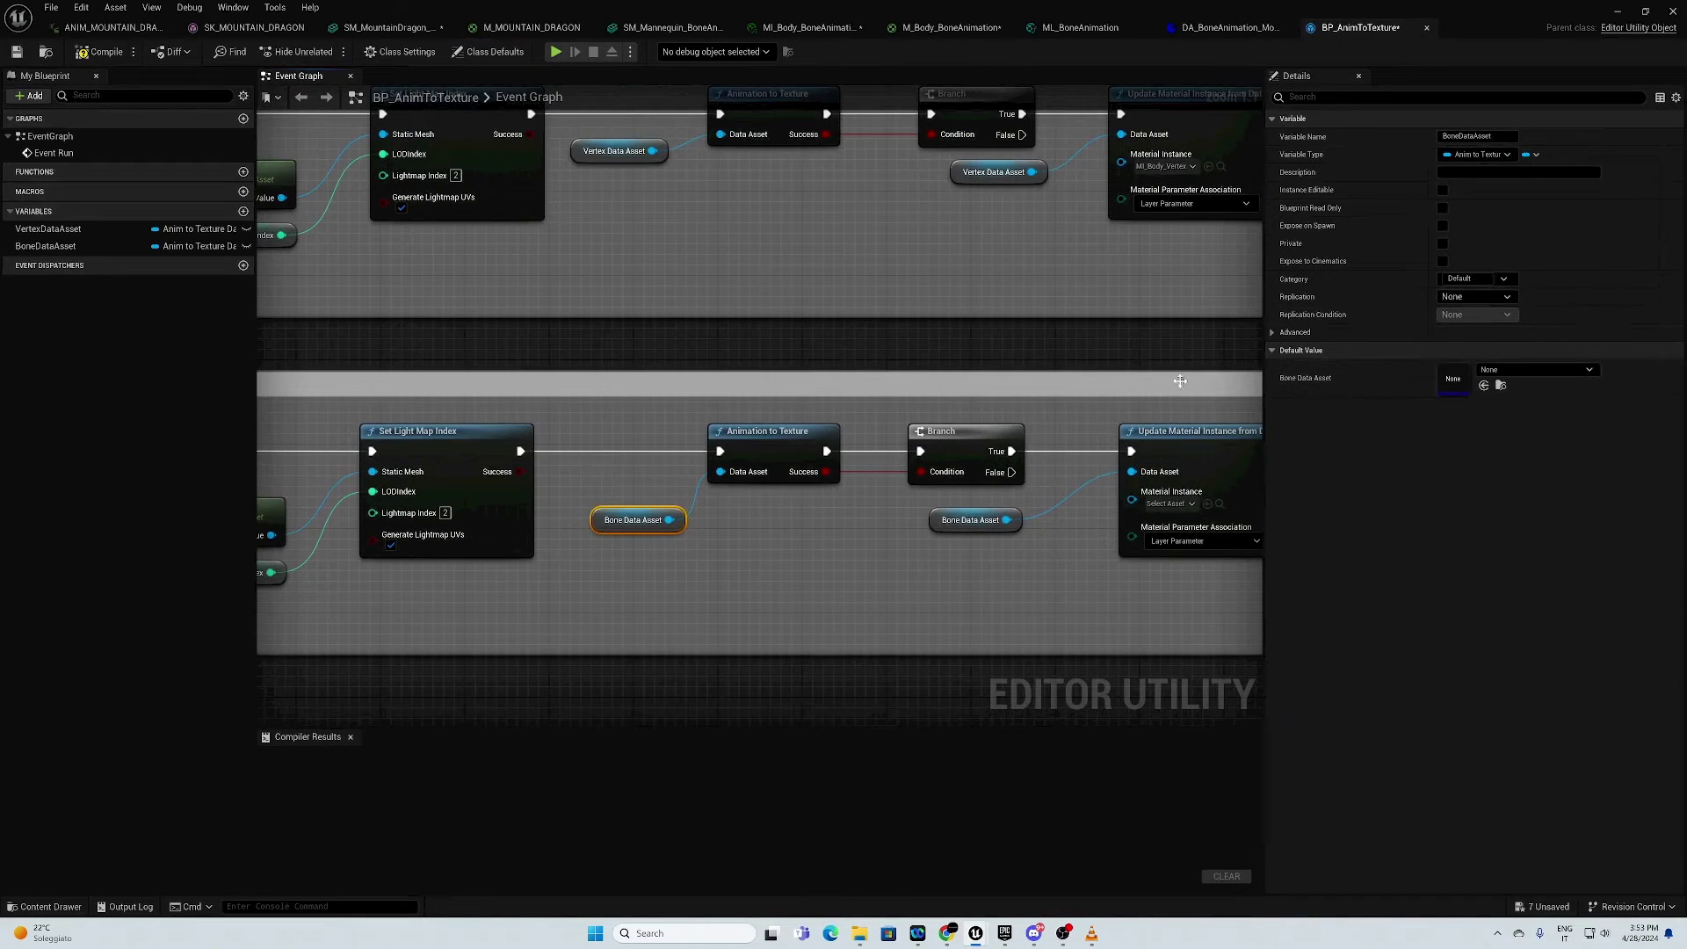
Step: Set BoneDataAsset's default to DA_BoneAnimation_MountainDragon from the MountainDragon Meshes folder
click(49, 906)
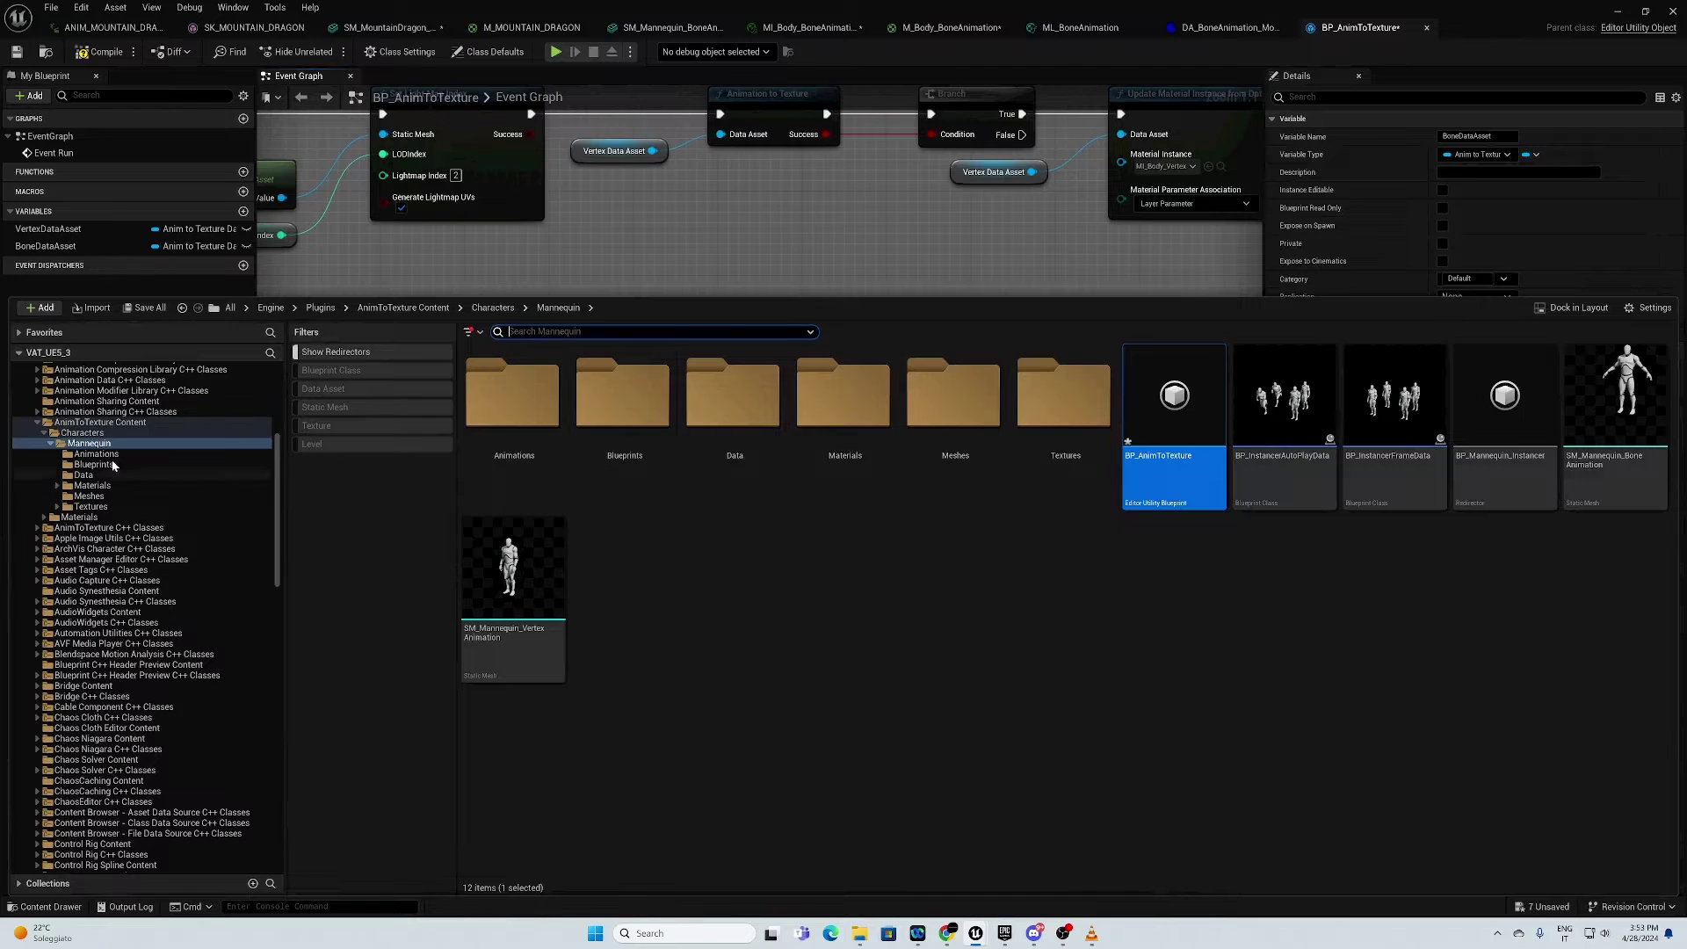
scroll(112, 466, up, 8)
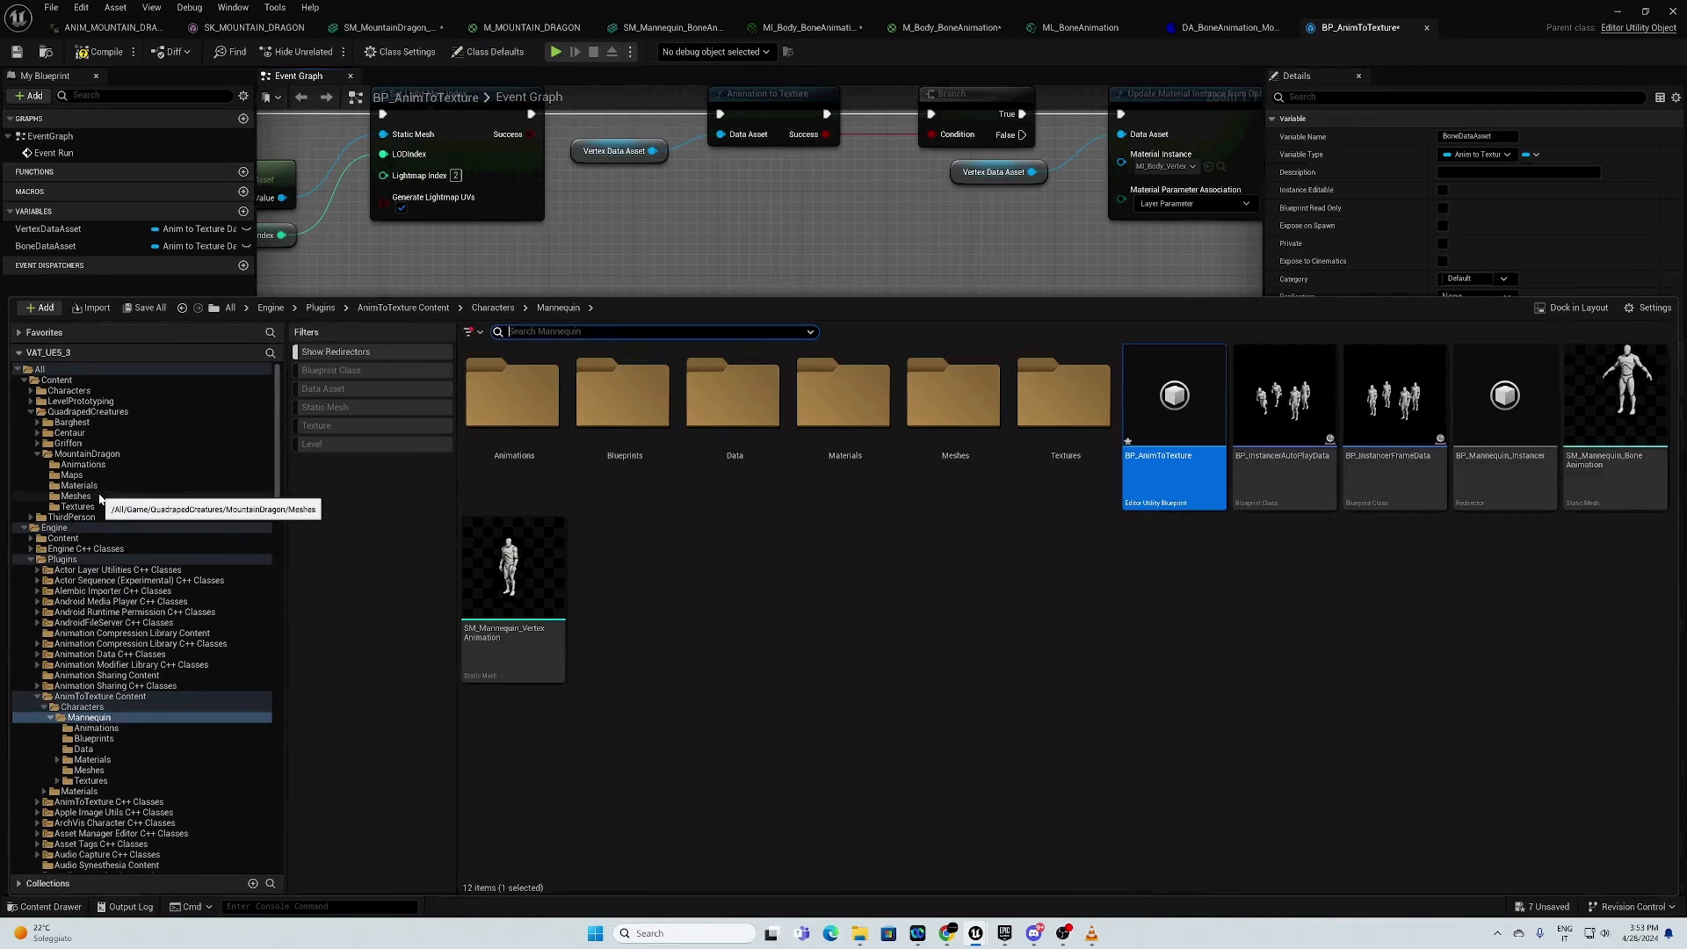
click(99, 499)
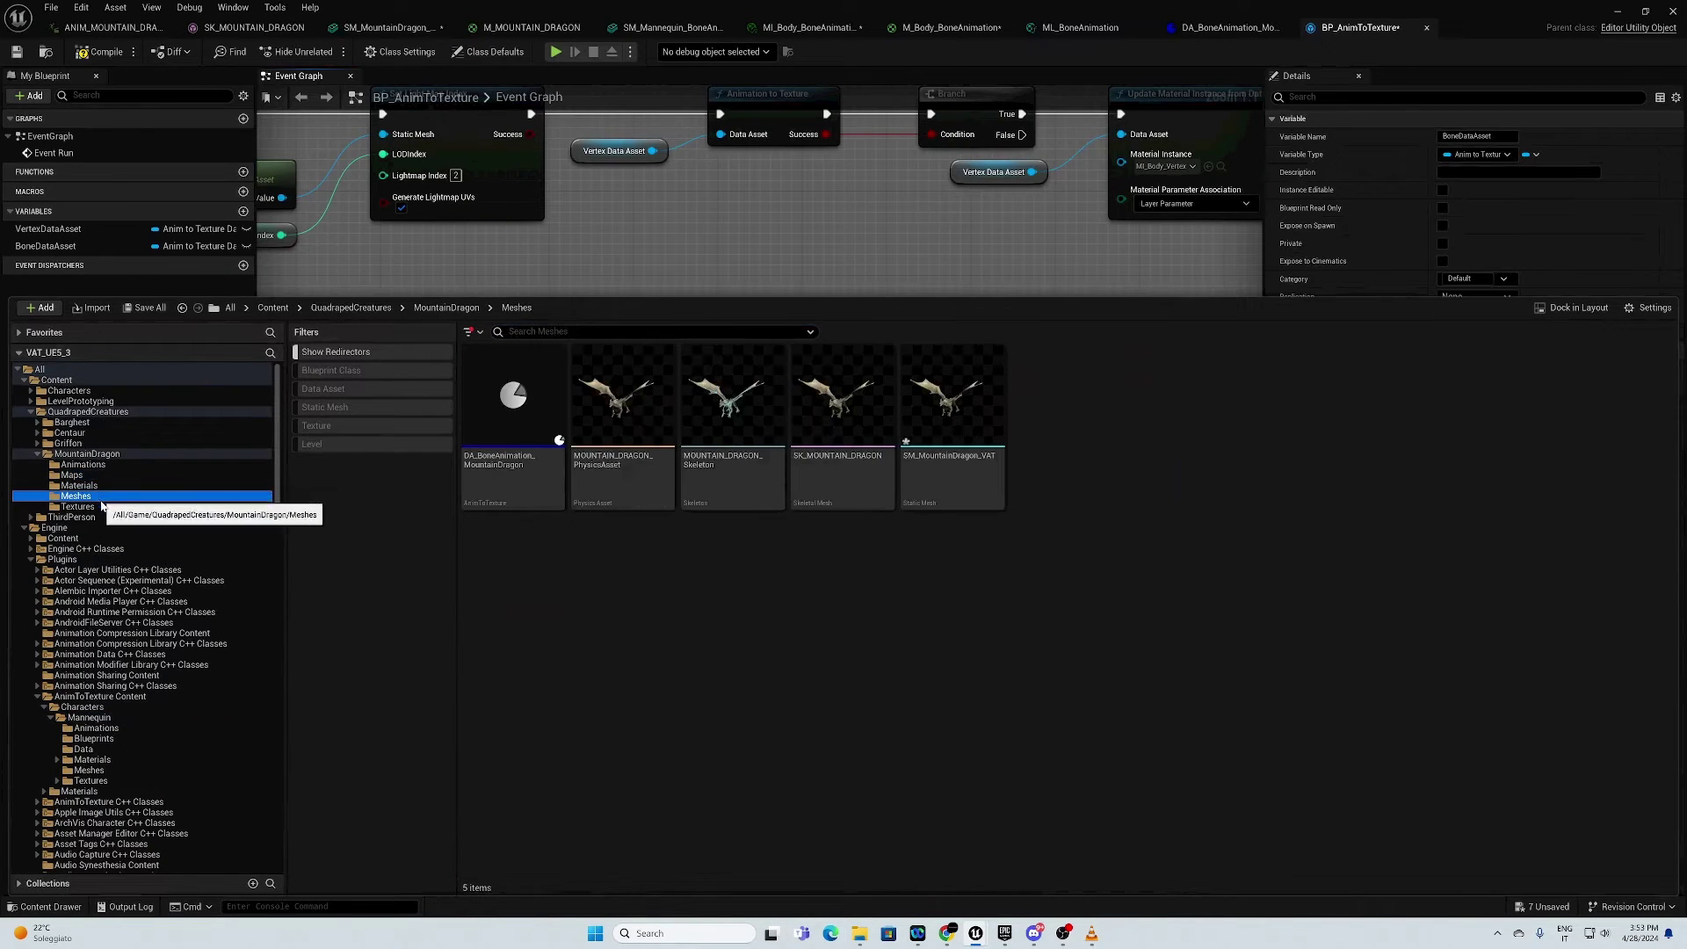
click(514, 400)
click(765, 286)
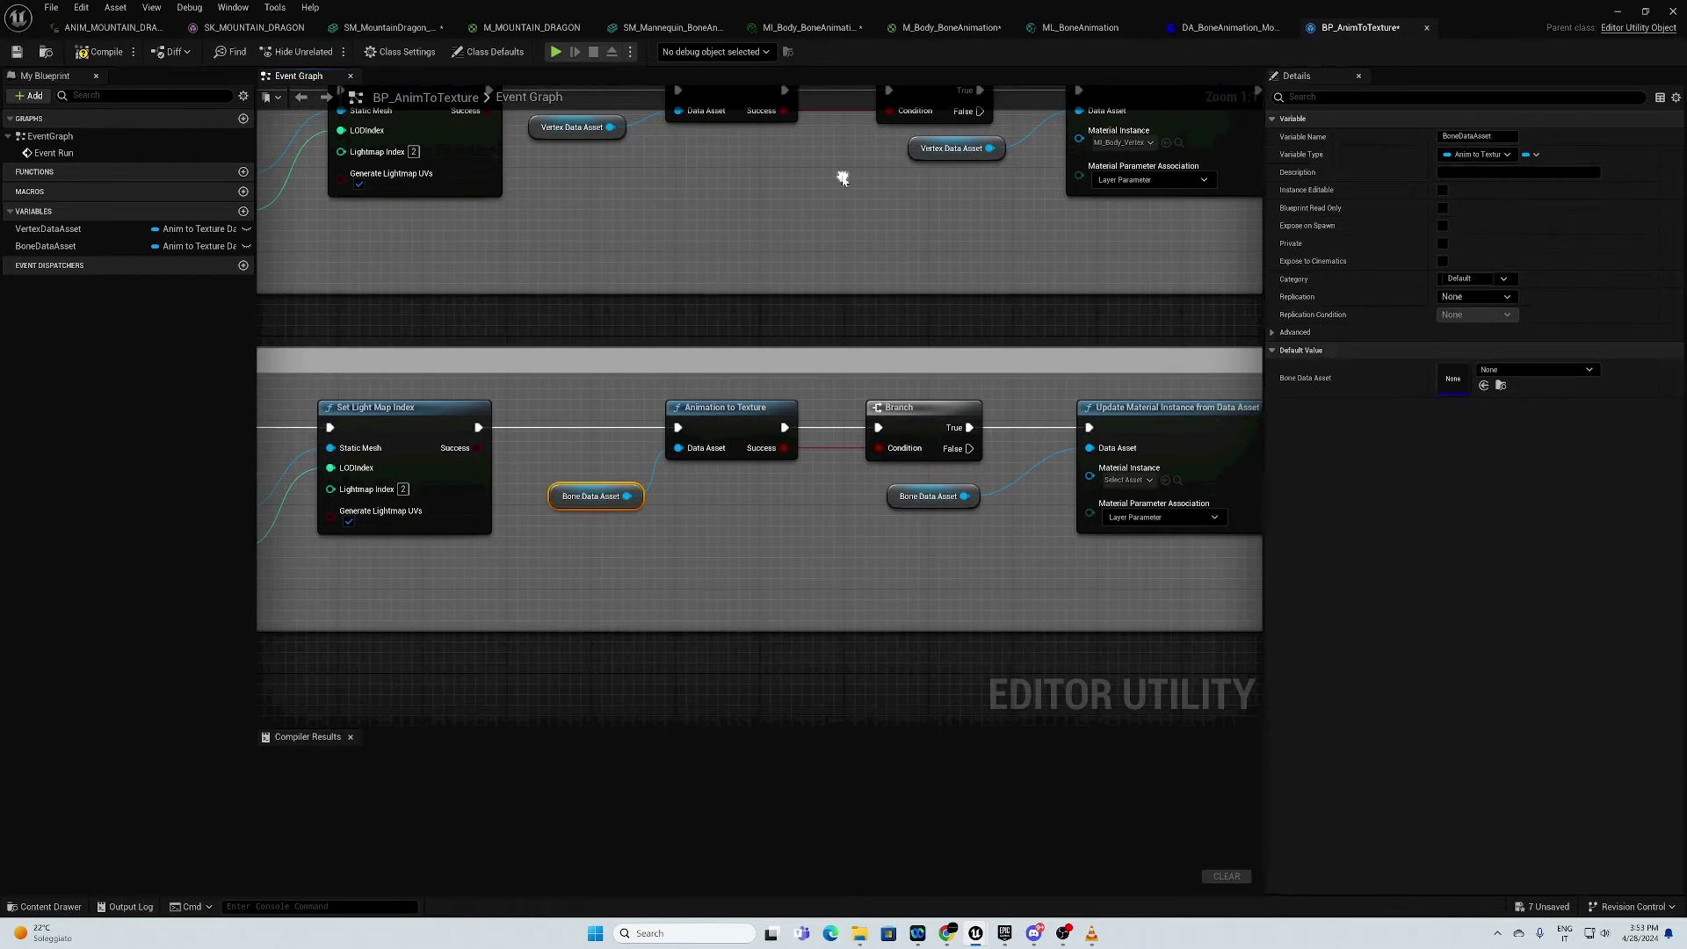
click(1484, 385)
right_drag(895, 524, 668, 556)
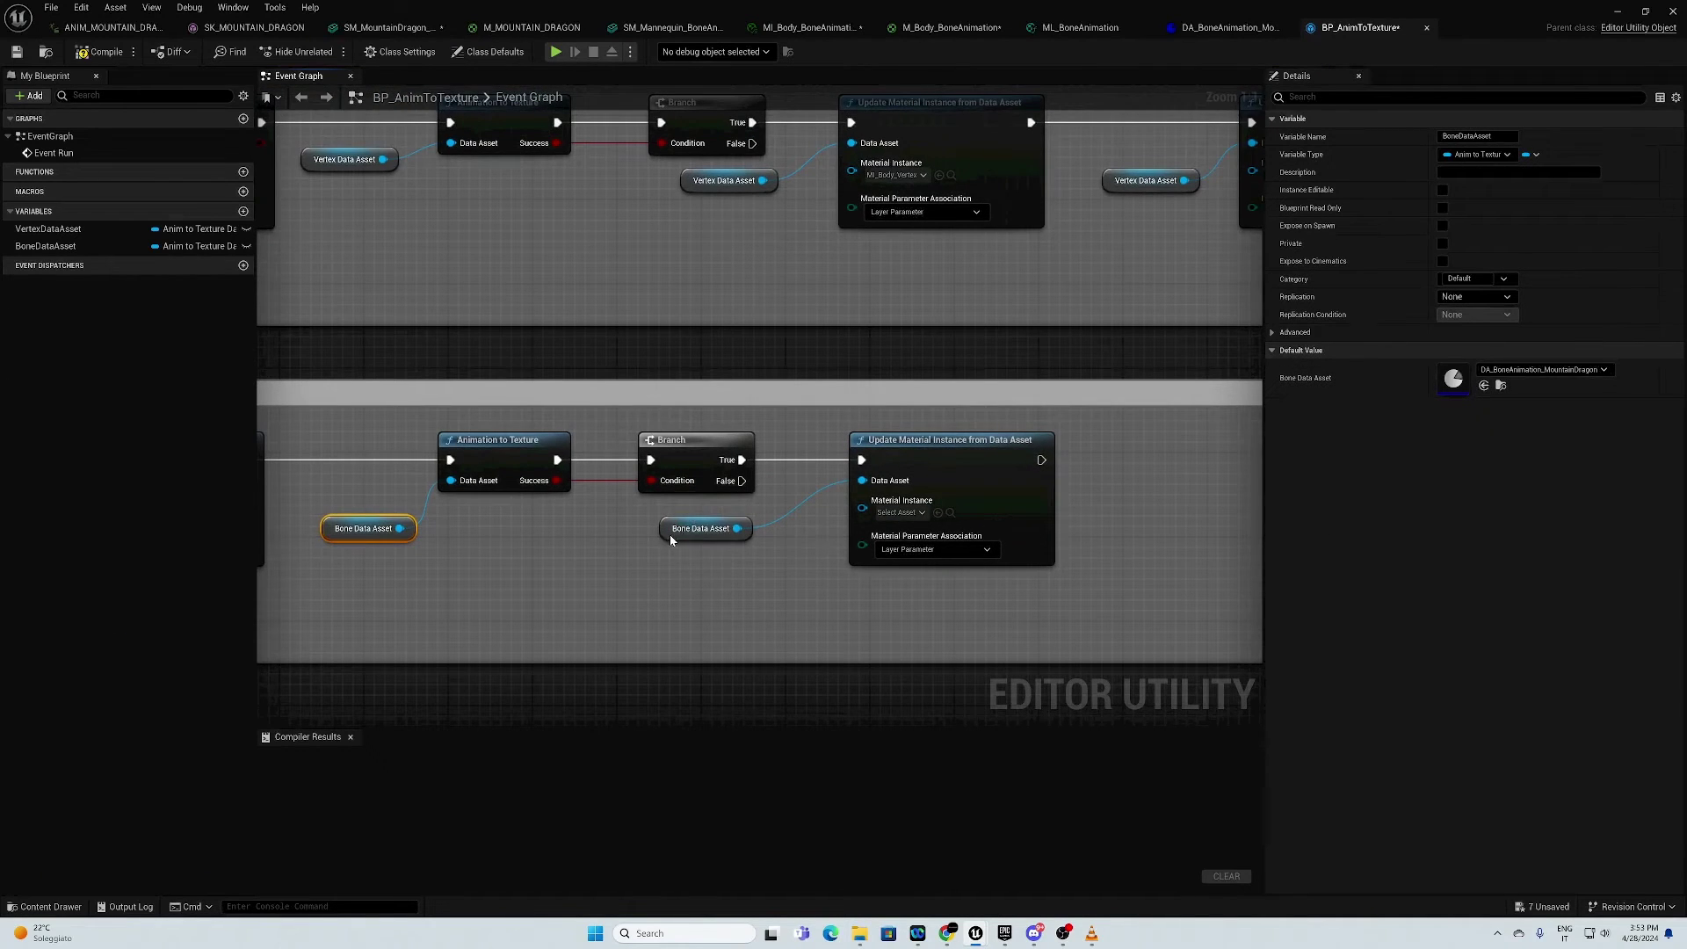
click(700, 528)
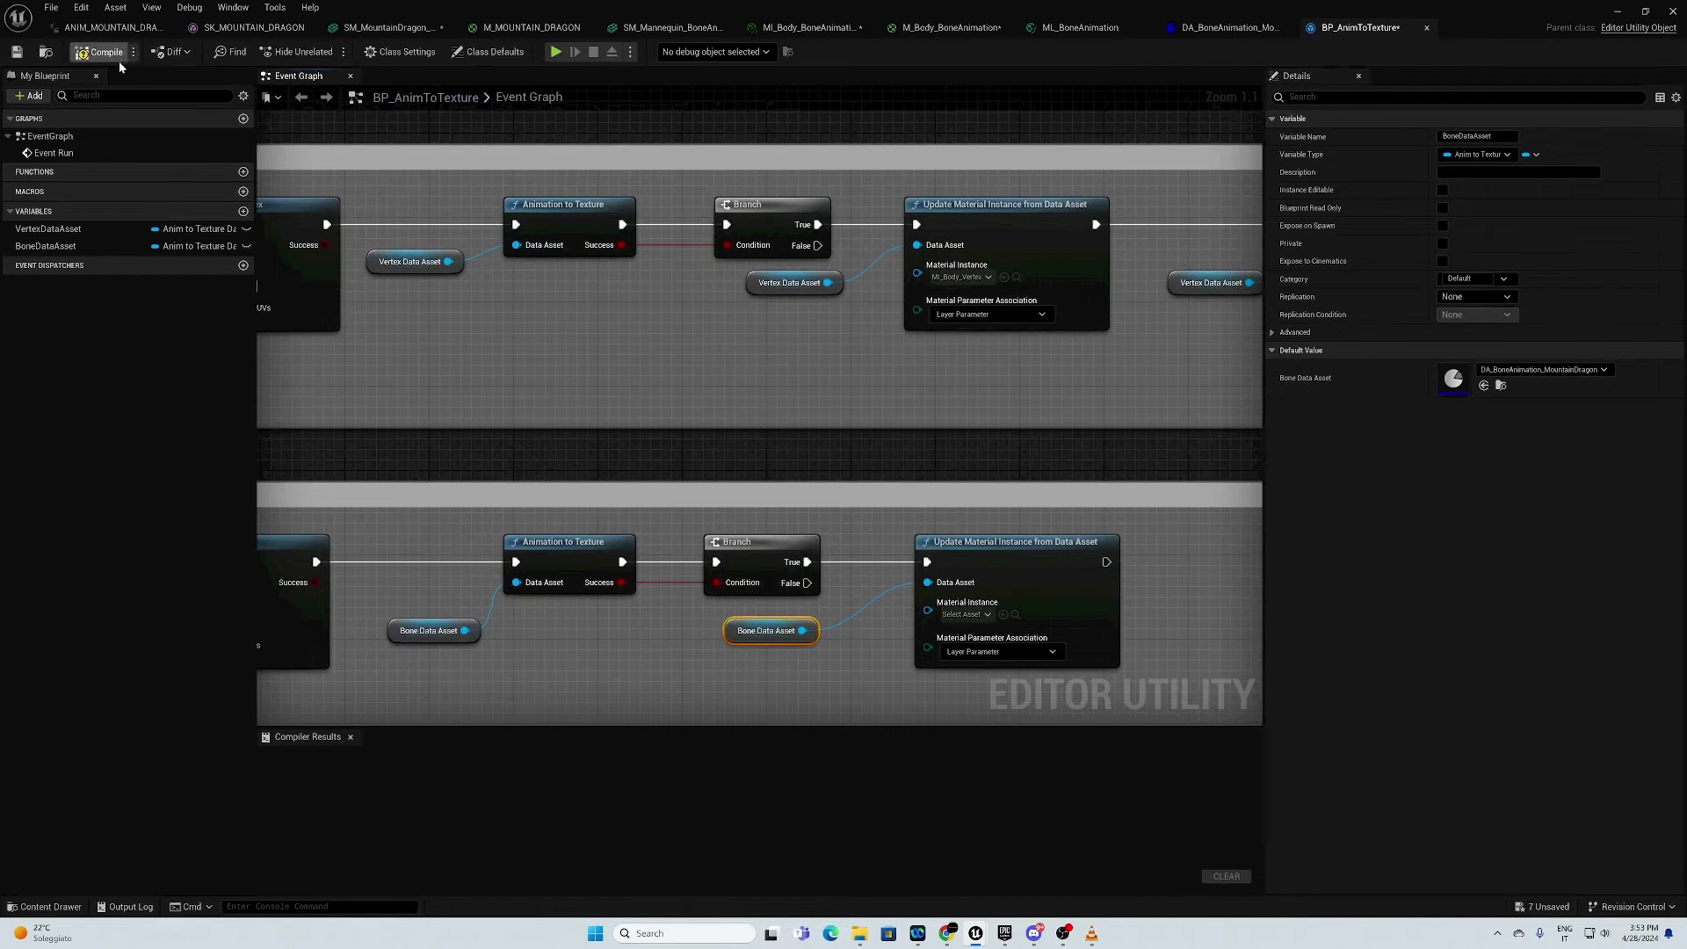
Step: Compile the blueprint and create a material instance of M_MOUNTAIN_DRAGON
click(105, 52)
right_drag(878, 571, 540, 460)
click(670, 439)
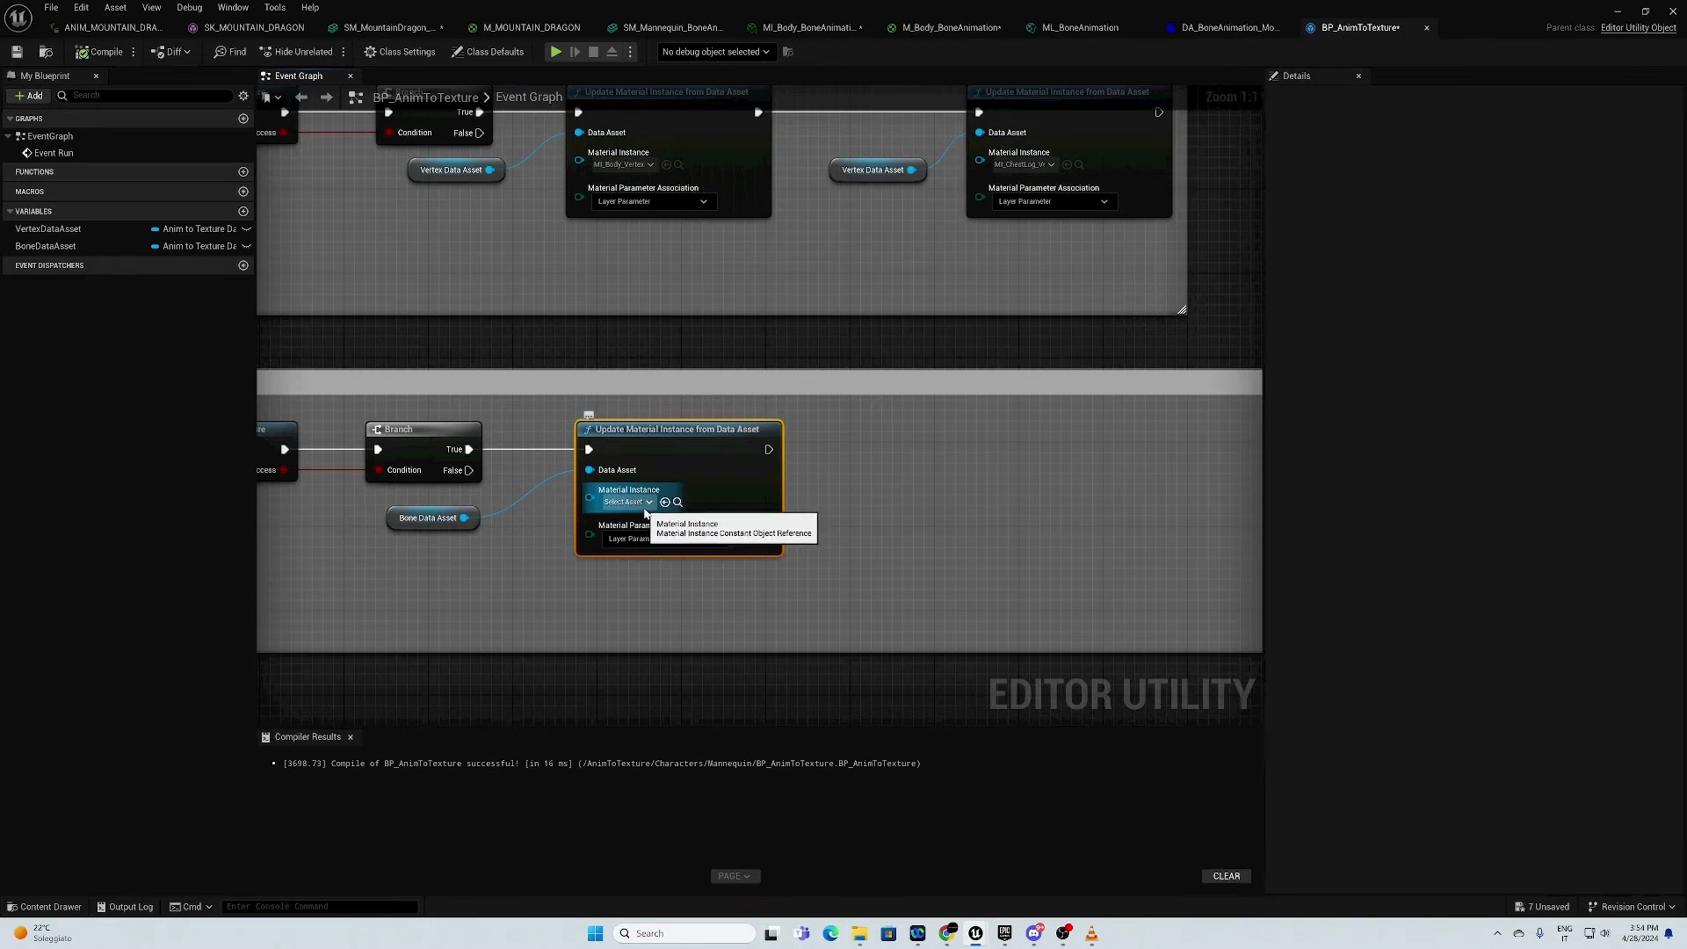
click(489, 28)
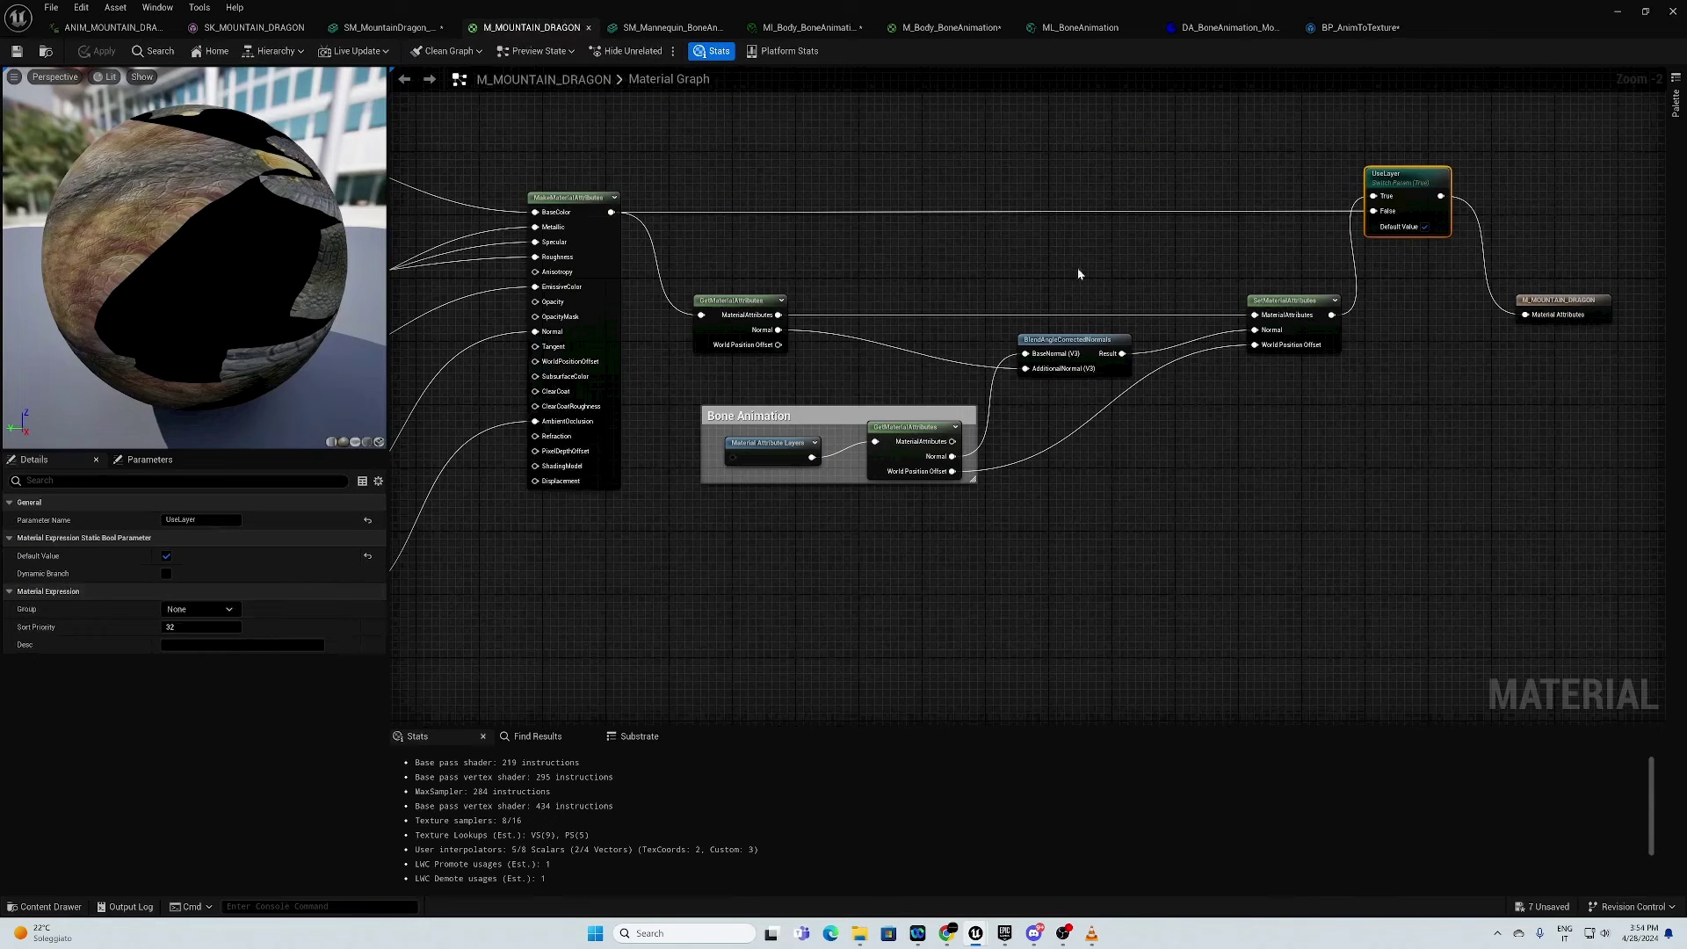
click(44, 52)
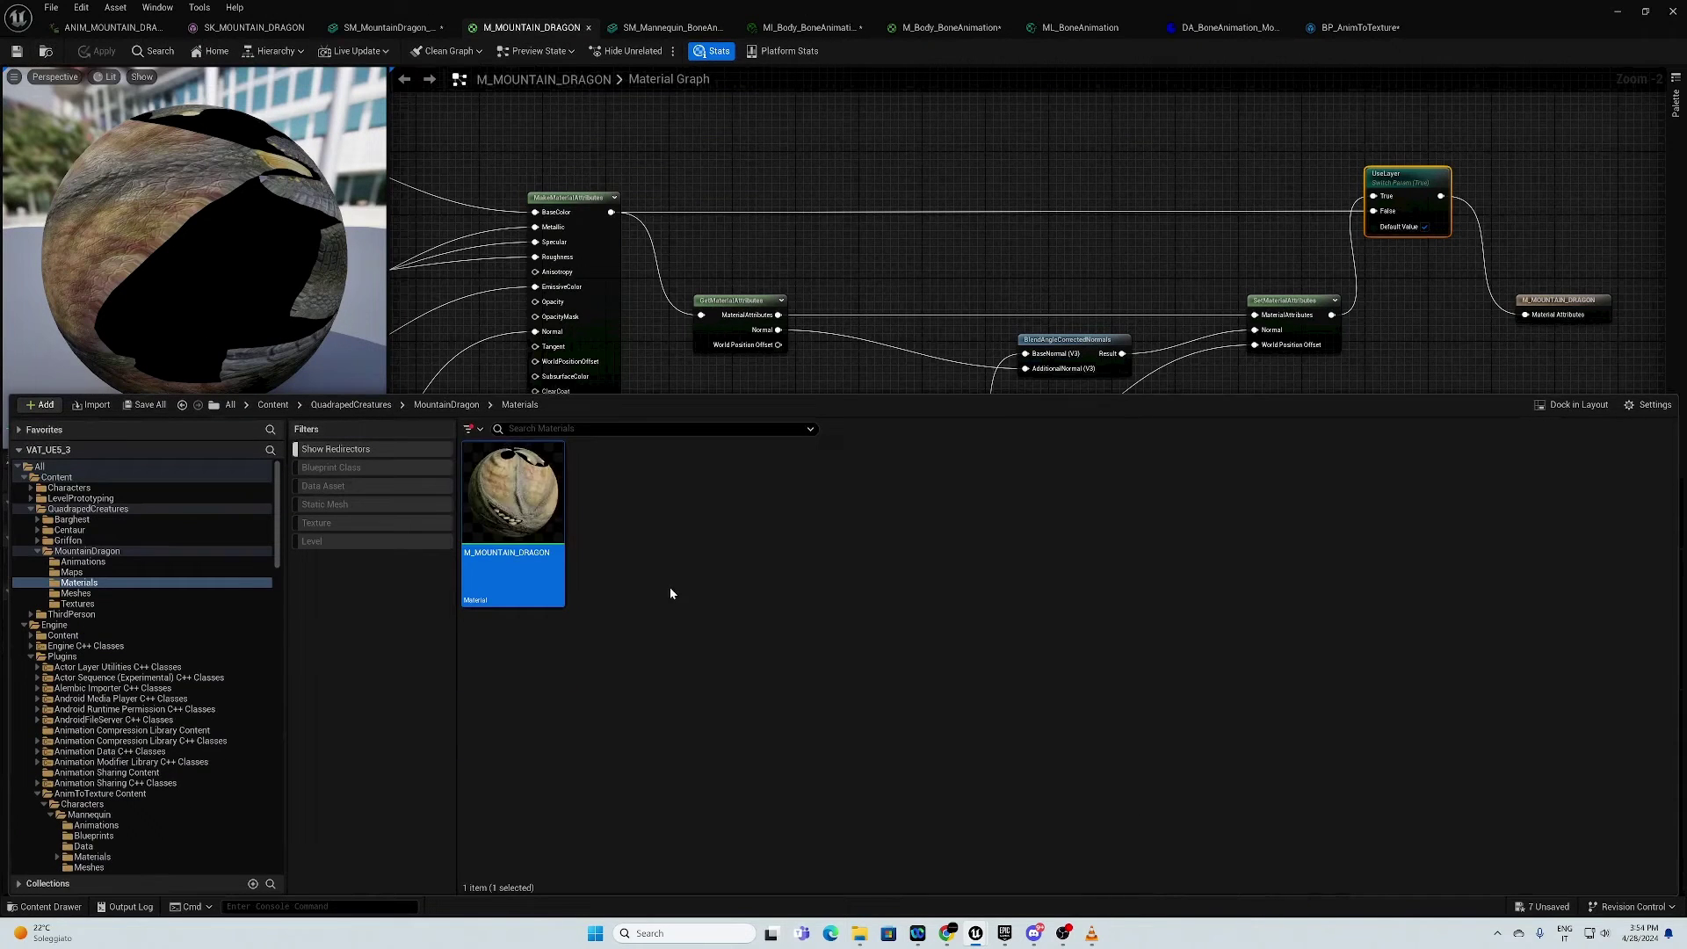
right_click(464, 492)
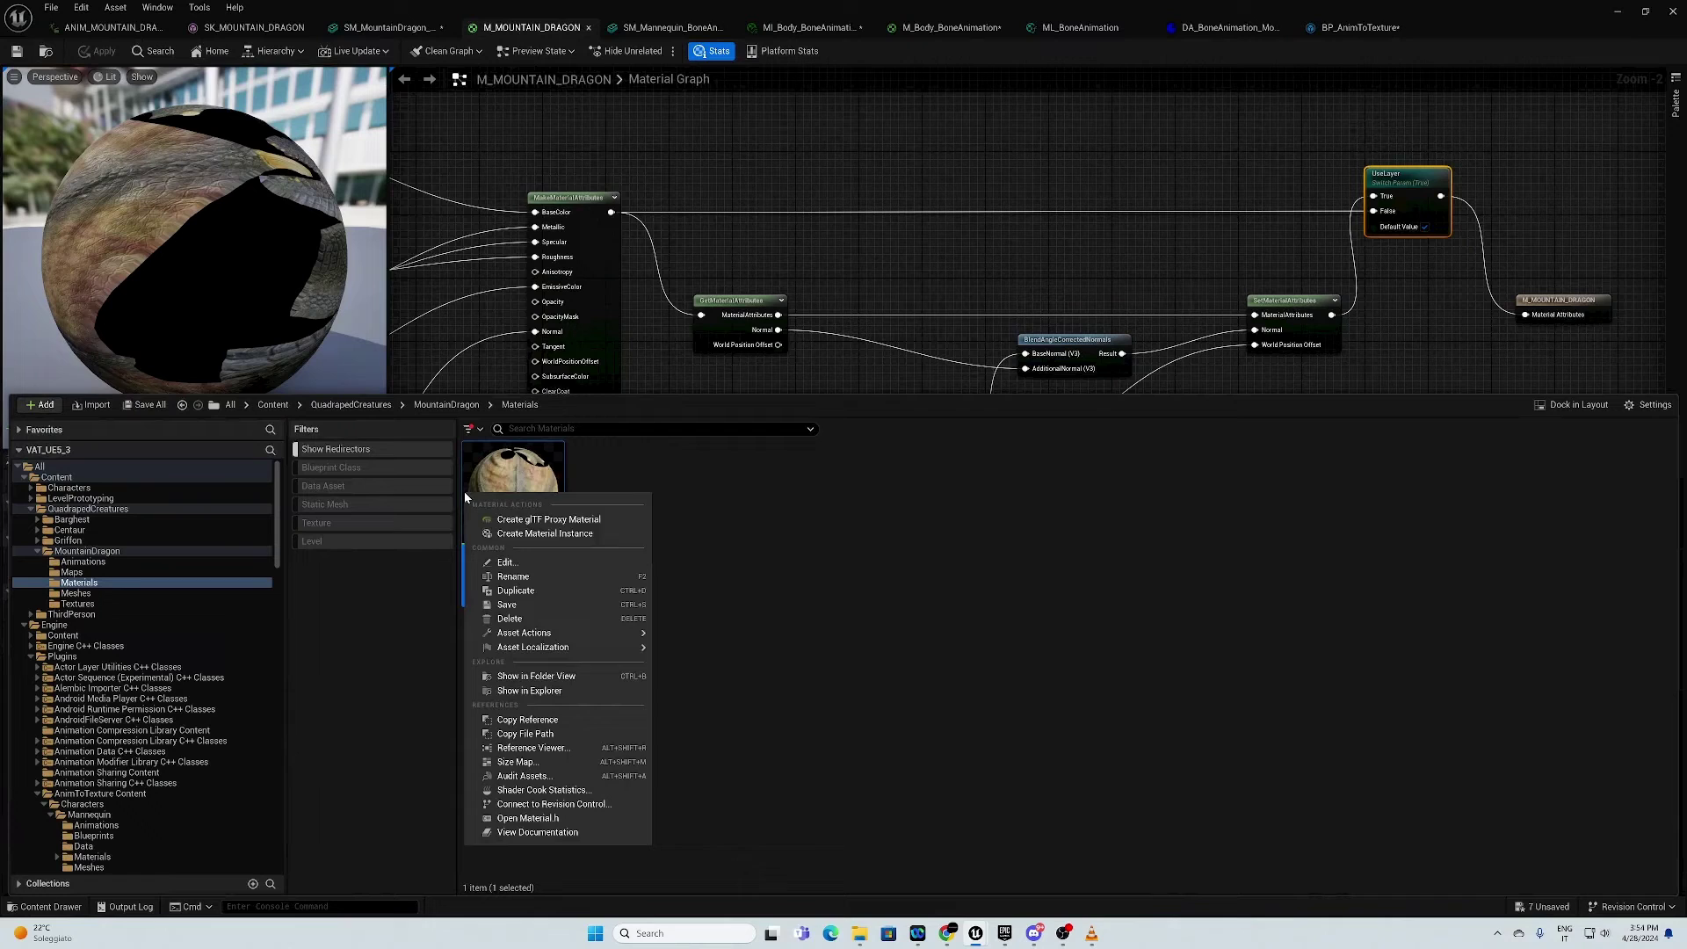
click(544, 533)
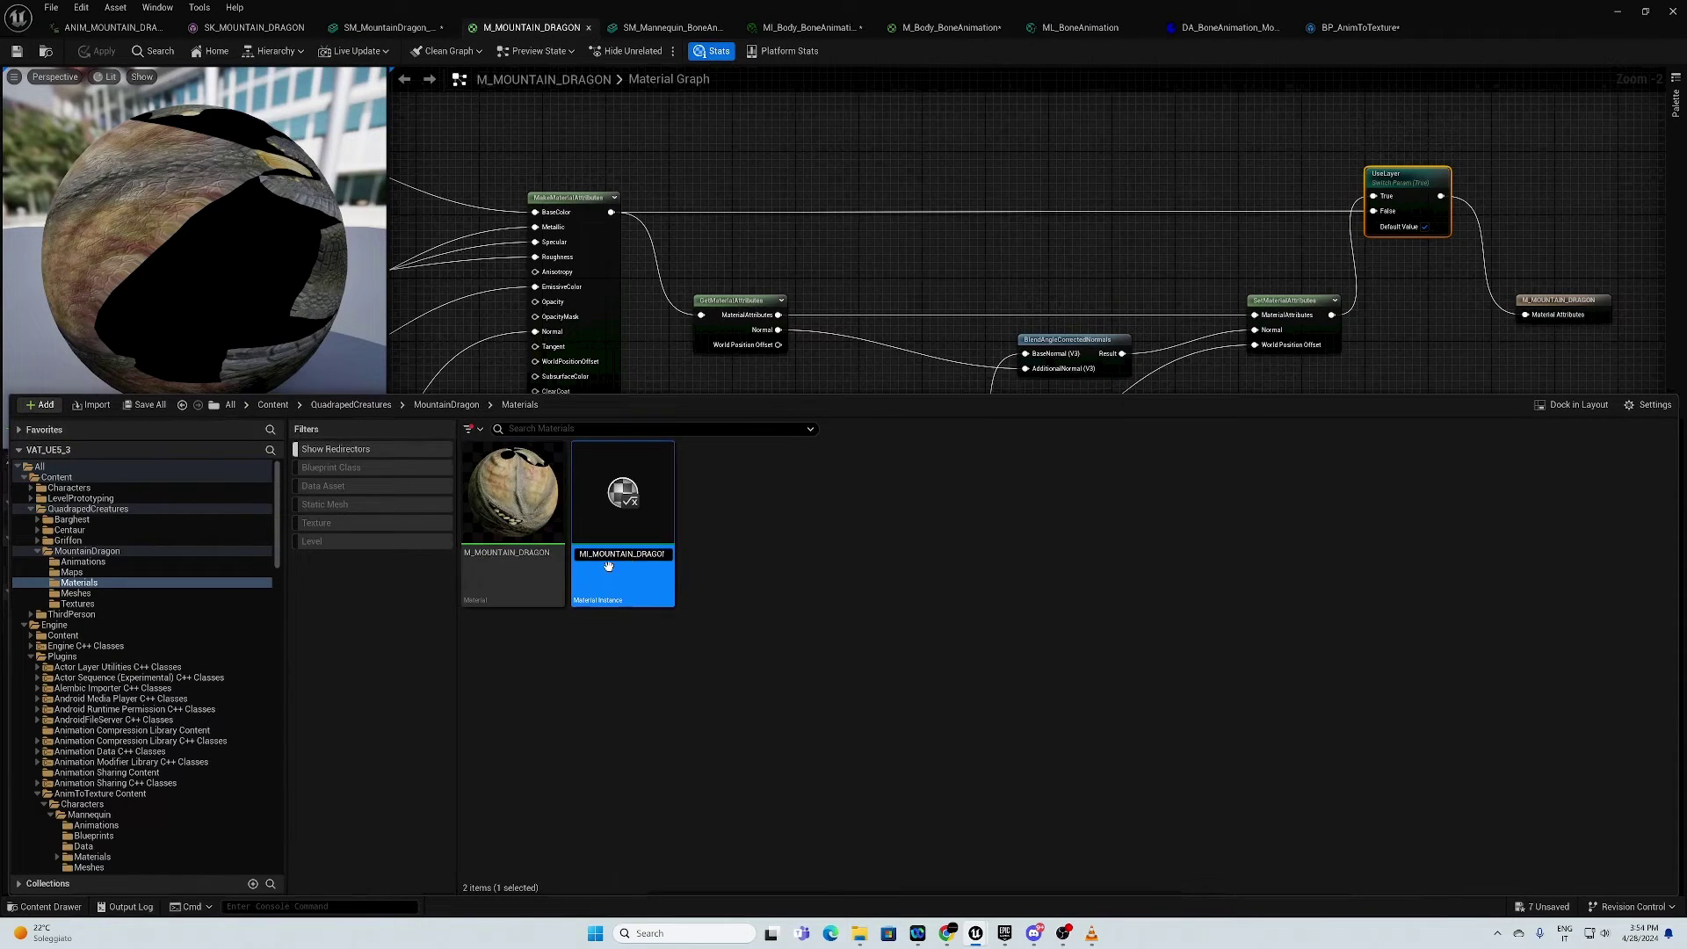
Step: Rename the new material instance to MI_MOUNTAIN_DRAGON
key(End)
key(ctrl+shift+Left)
key(BackSpace)
key(BackSpace)
key(Home)
key(Right)
text(I)
key(Return)
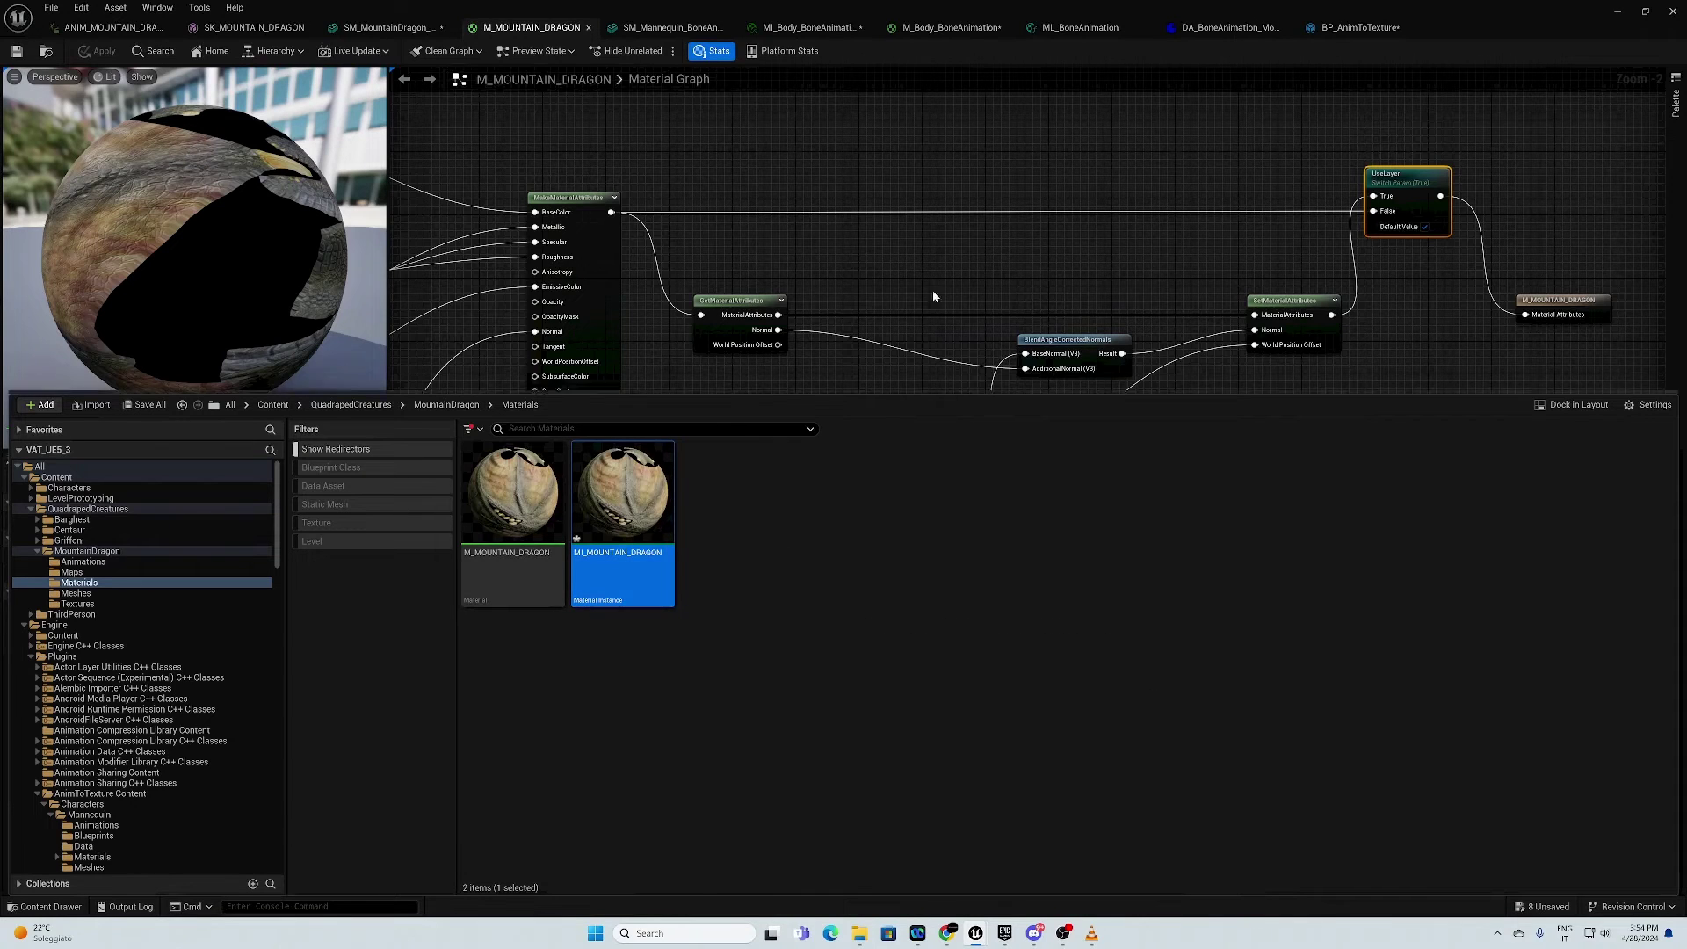
Step: Assign MI_MOUNTAIN_DRAGON to the bone Update Material Instance node and save the blueprint
click(1232, 29)
click(1342, 29)
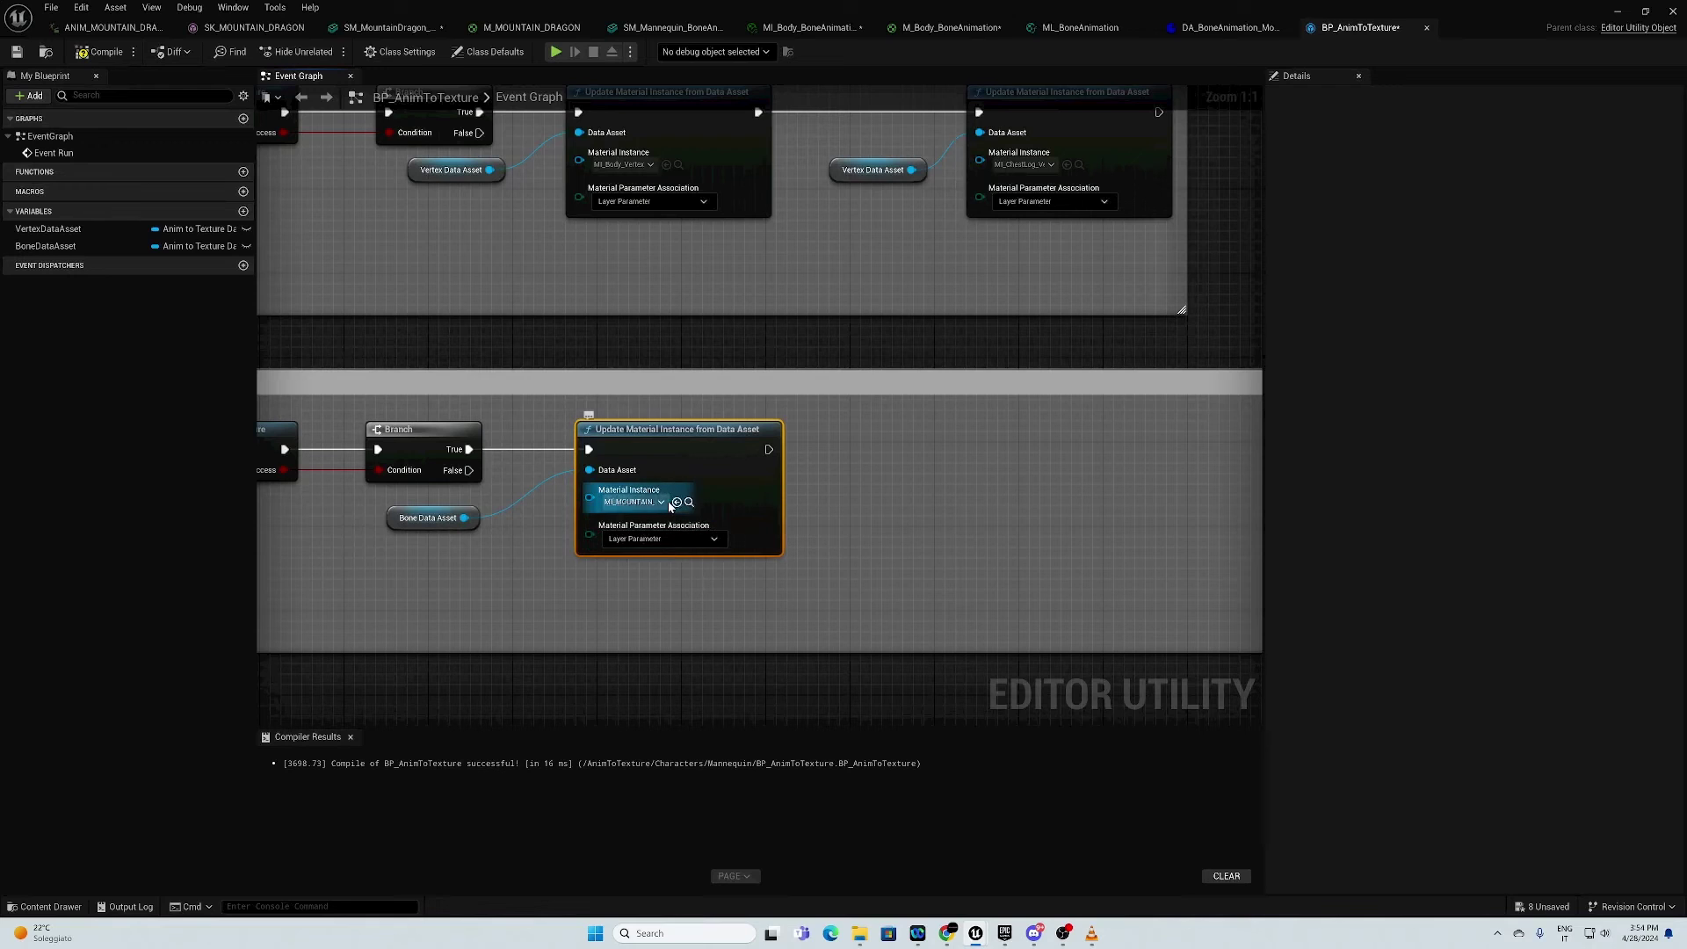
click(665, 502)
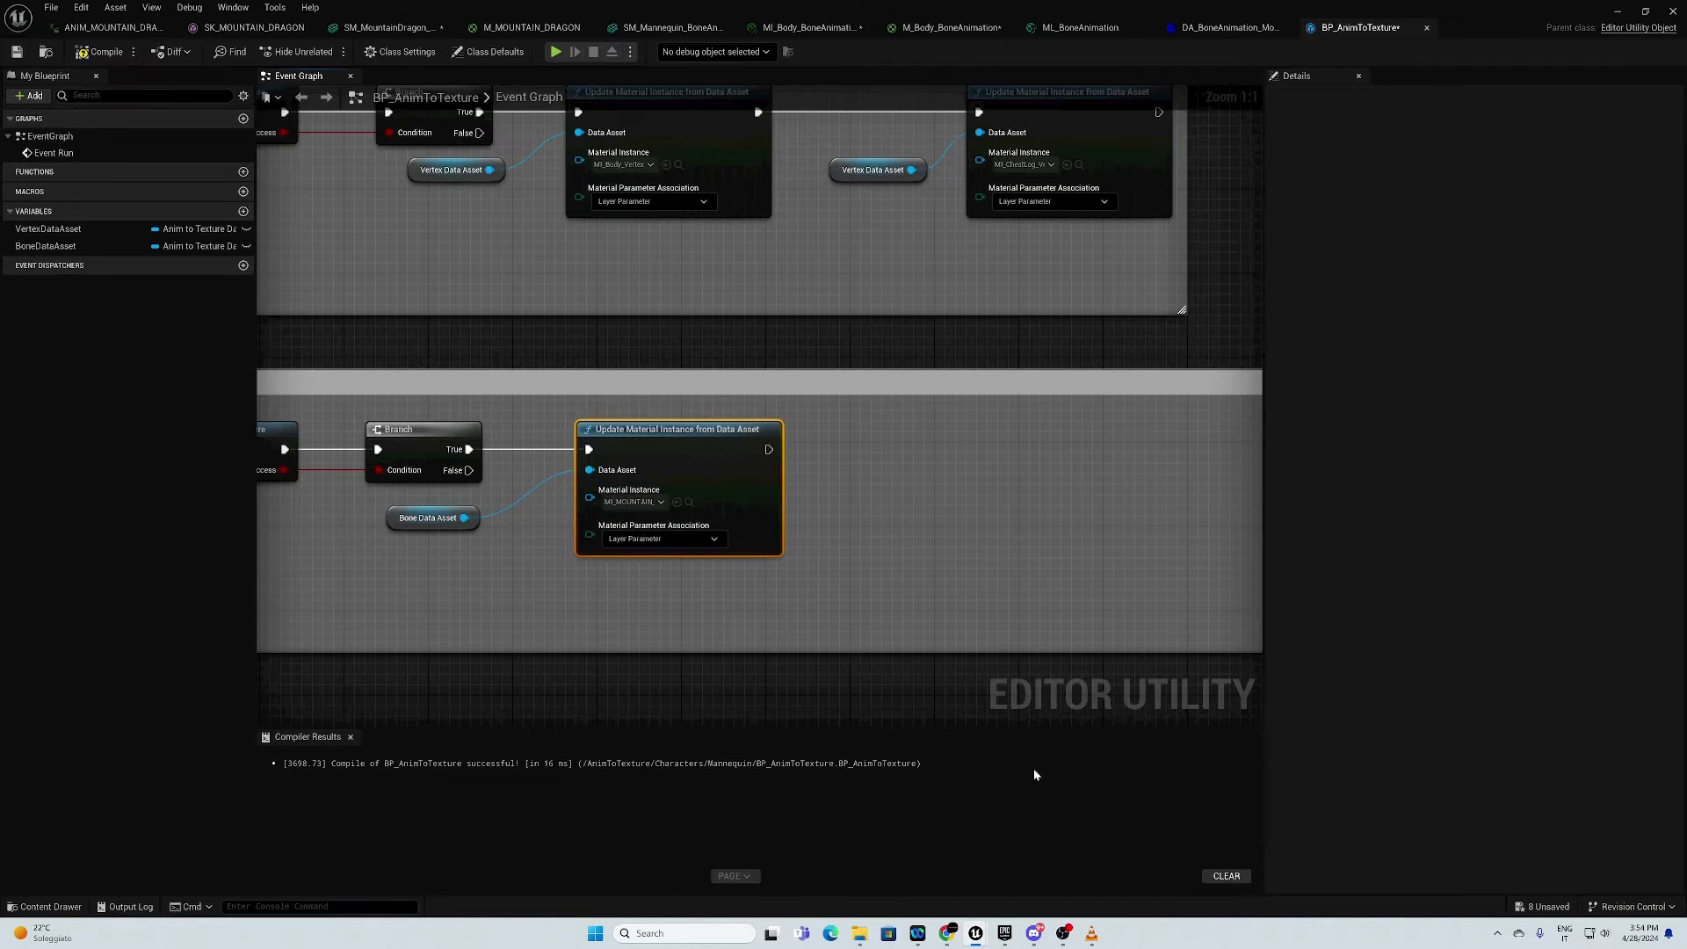
click(16, 52)
Step: Bring the Update Material Instance nodes into view and reposition the Bone Data Asset node
scroll(709, 376, down, 3)
right_drag(708, 376, 629, 413)
scroll(791, 427, down, 1)
scroll(763, 472, up, 1)
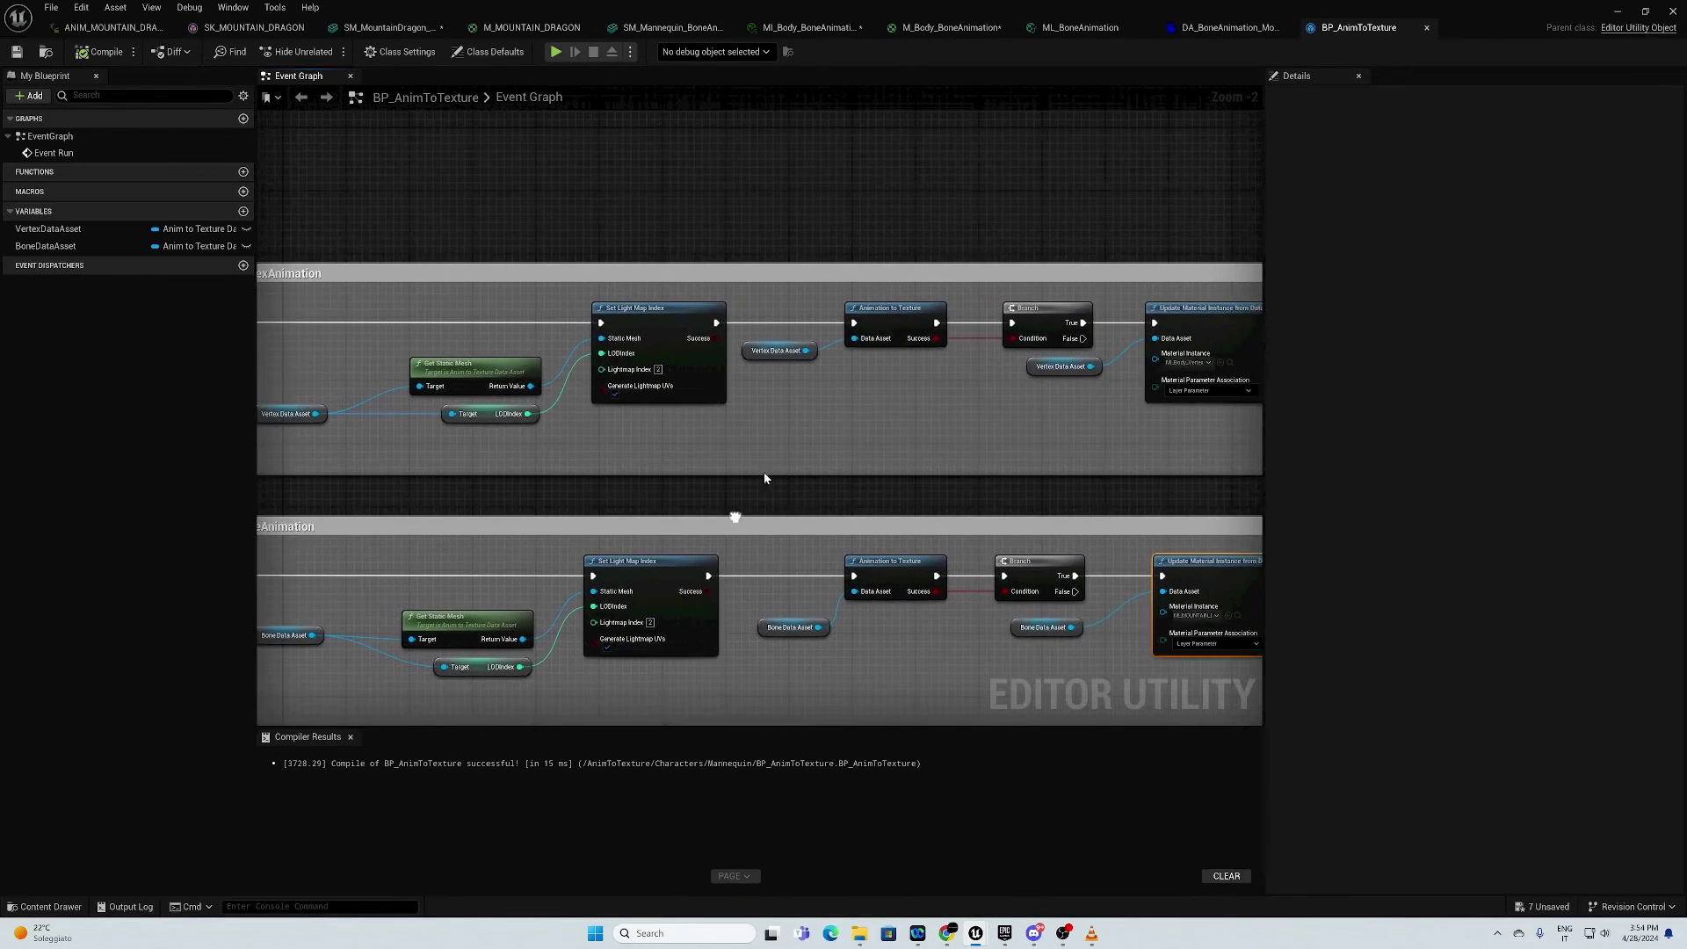
right_drag(763, 471, 456, 179)
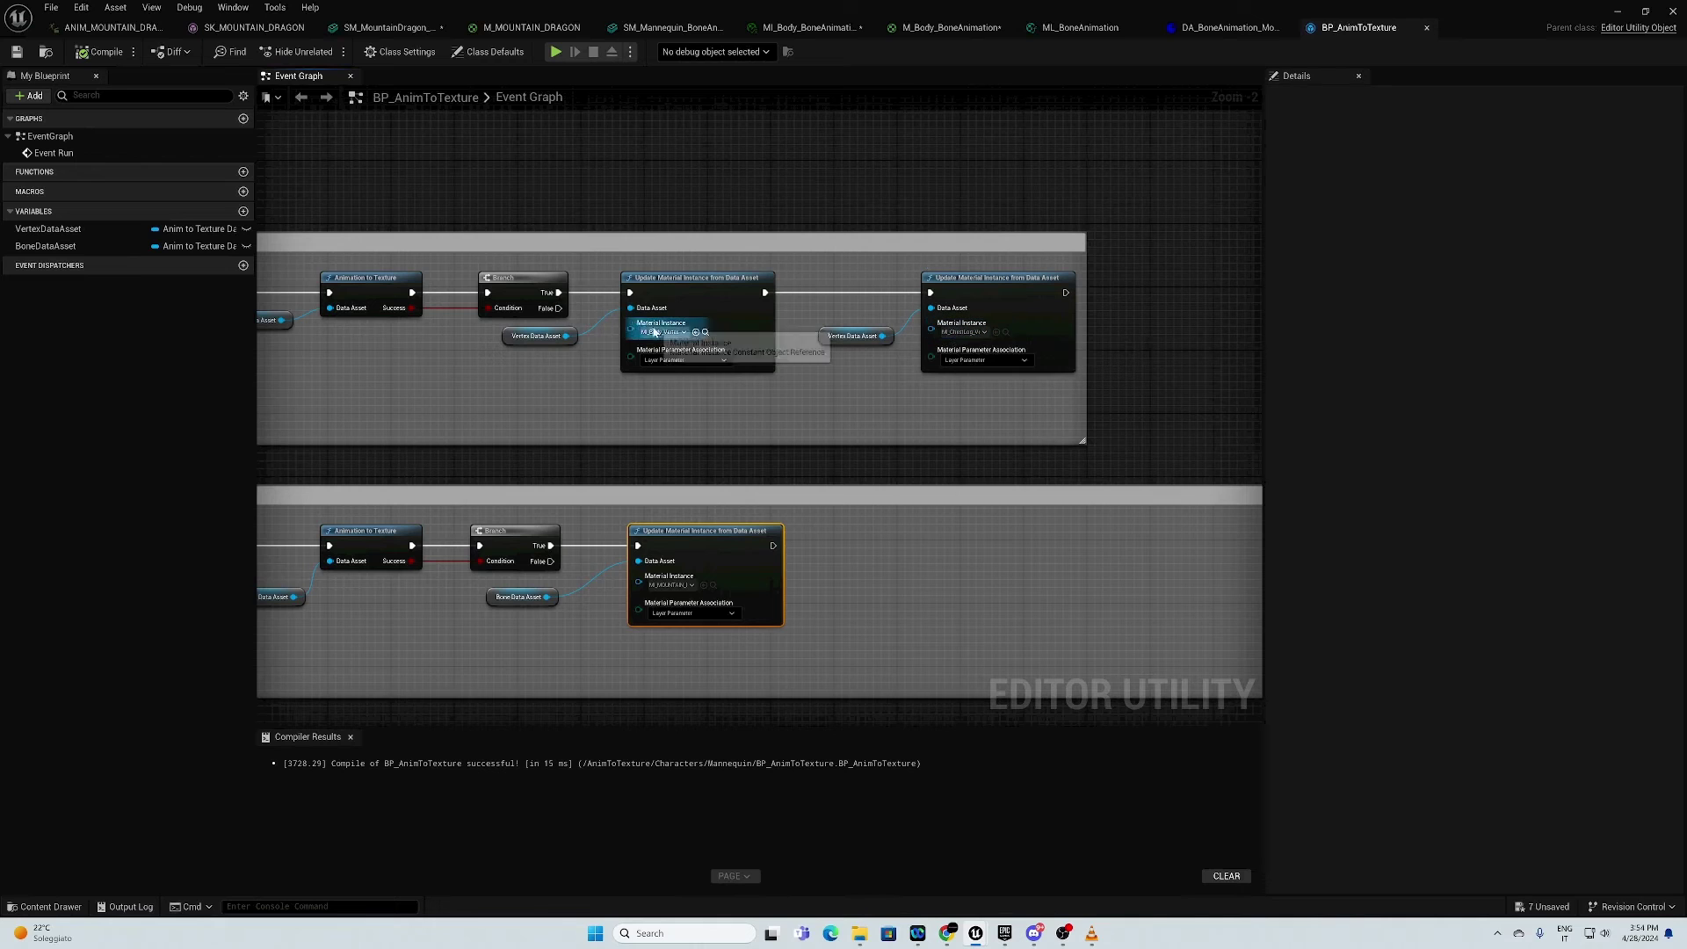
right_drag(719, 492, 702, 418)
right_drag(588, 398, 701, 322)
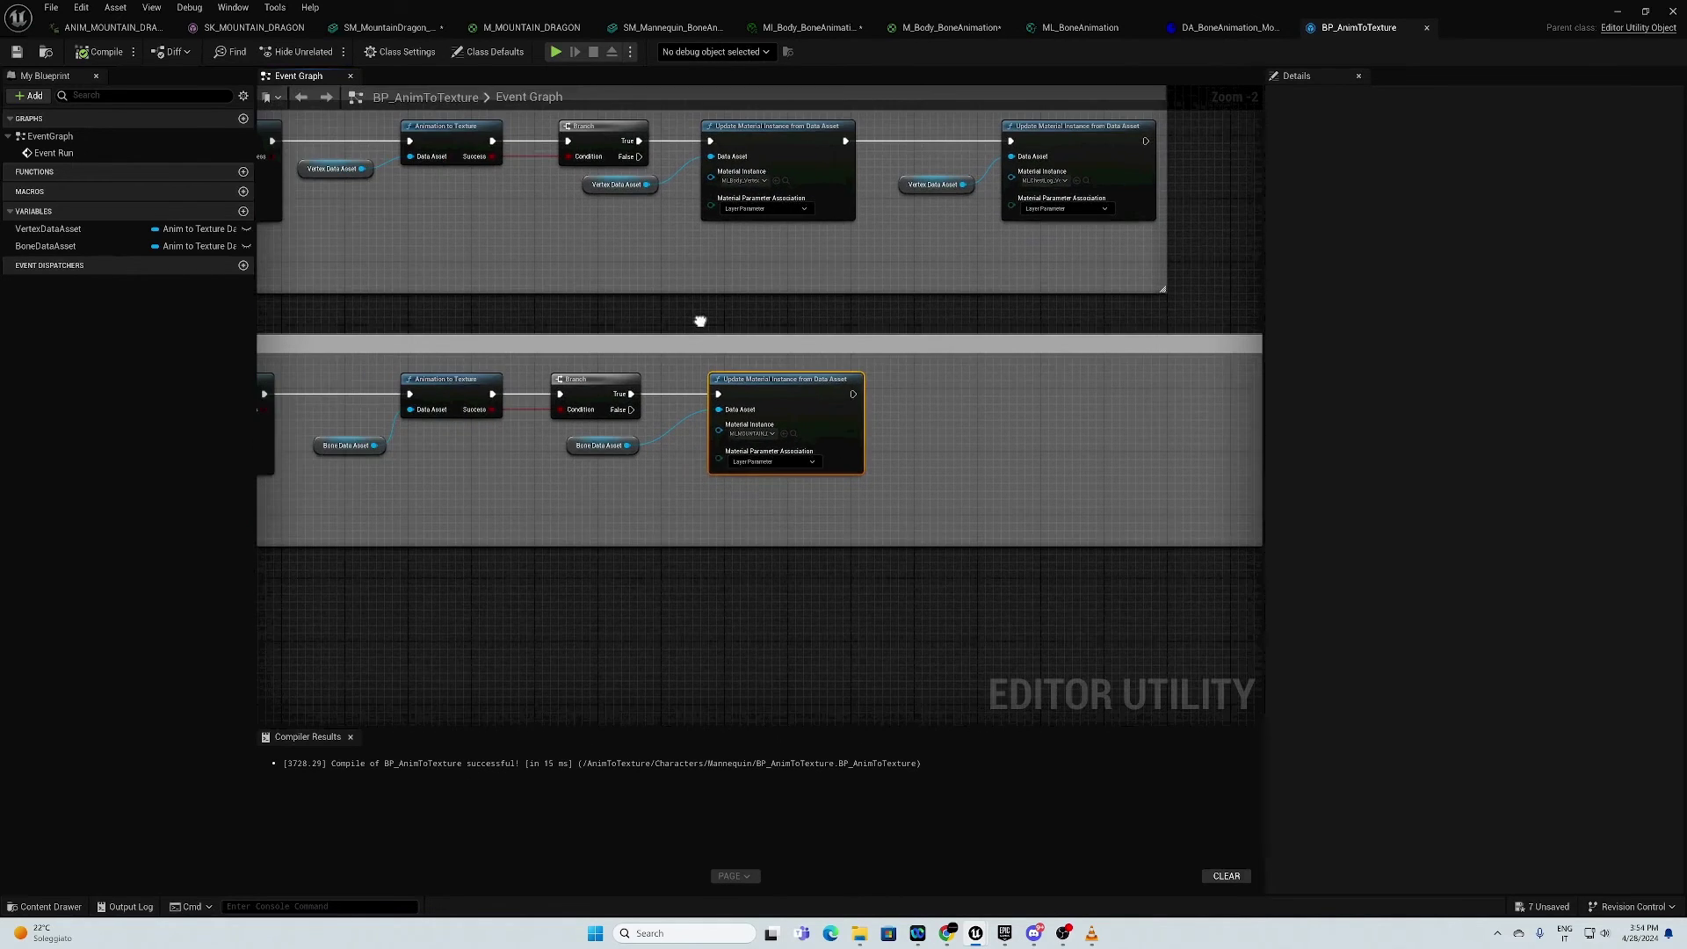
scroll(727, 320, up, 1)
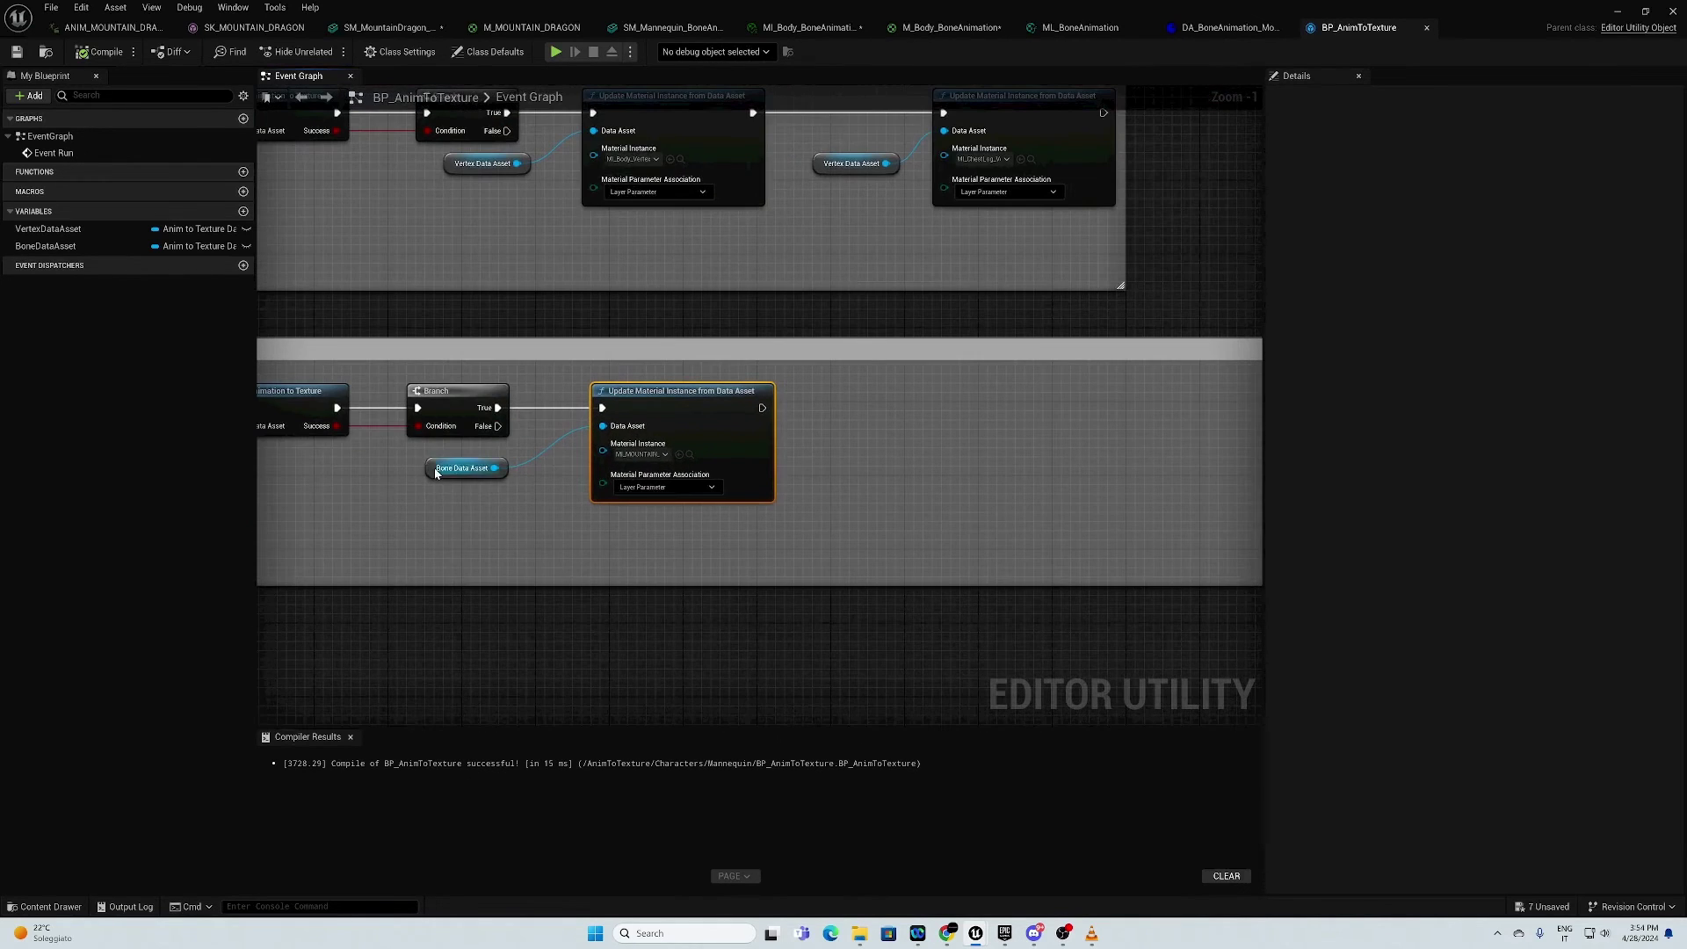
drag(437, 472, 502, 491)
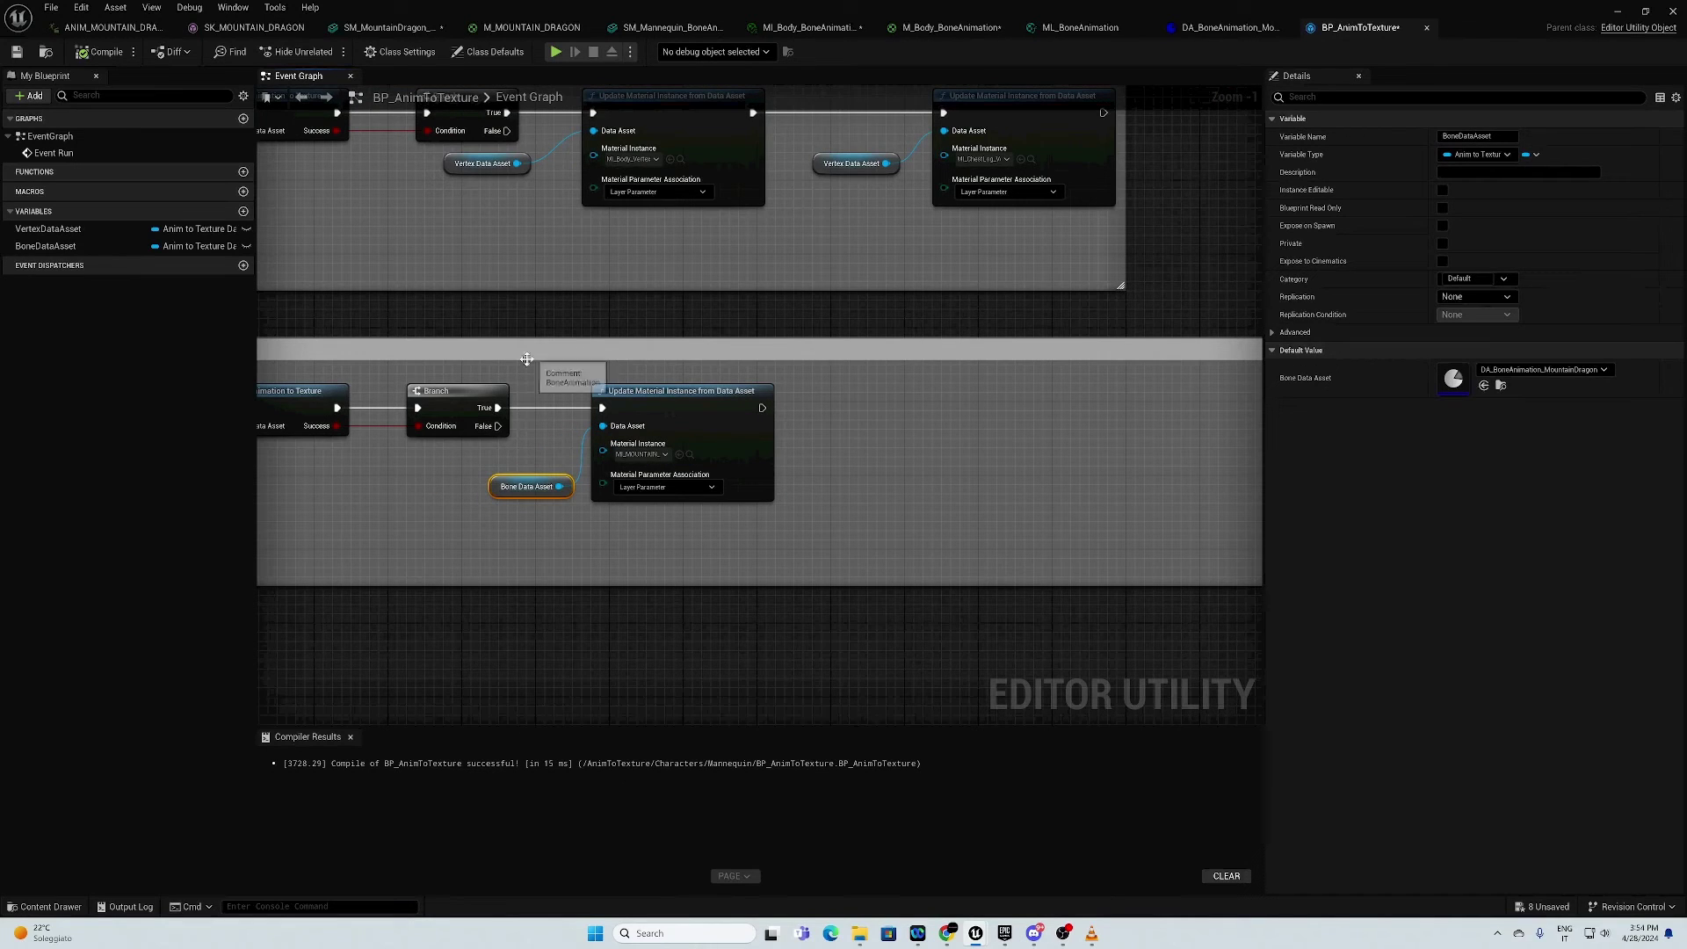
Step: Try a copied Update node and Bone Data Asset chained after the first, then delete the copies
drag(542, 364, 839, 536)
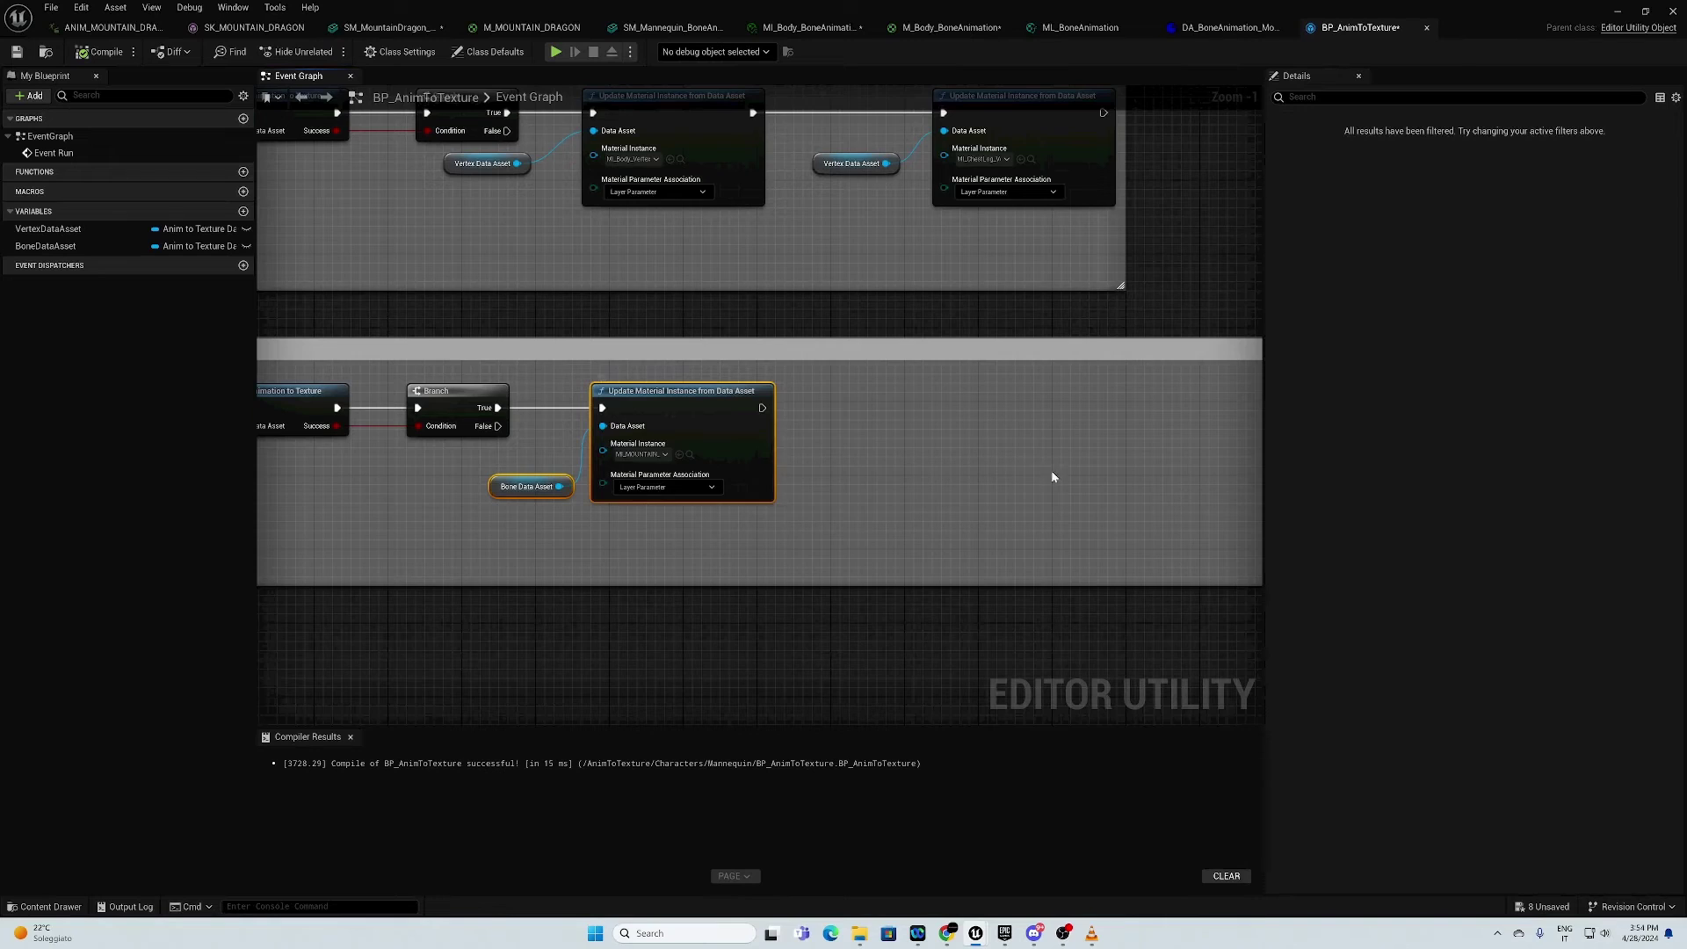
right_drag(975, 429, 866, 433)
key(ctrl+v)
drag(652, 412, 926, 404)
click(976, 452)
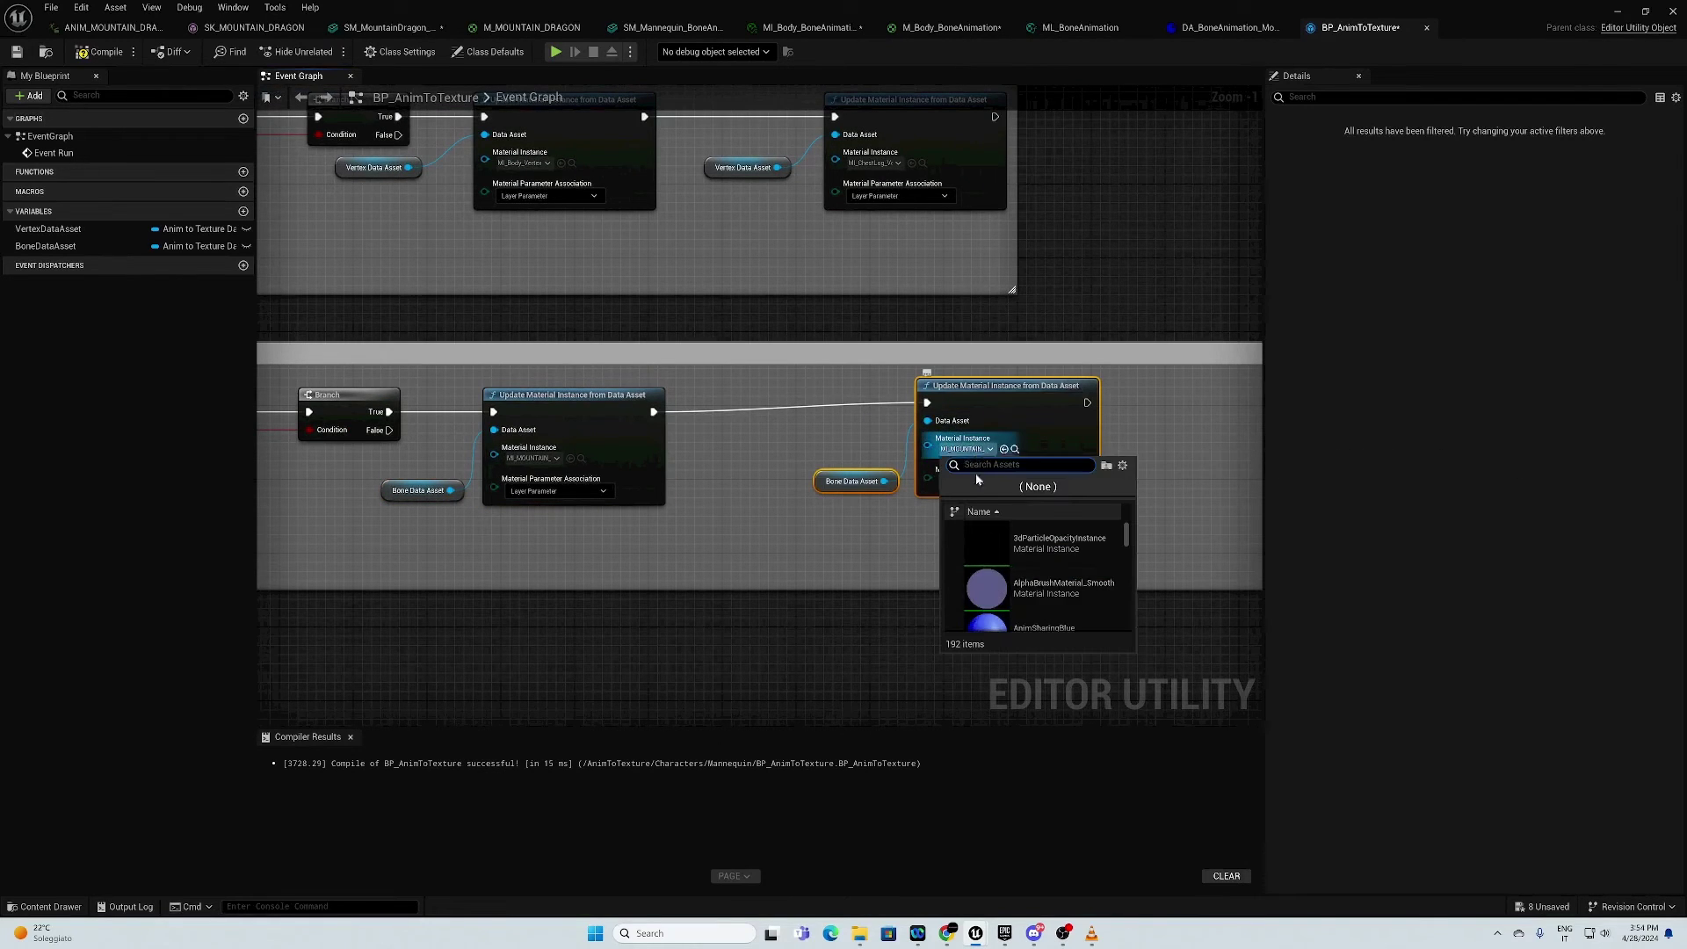
key(Escape)
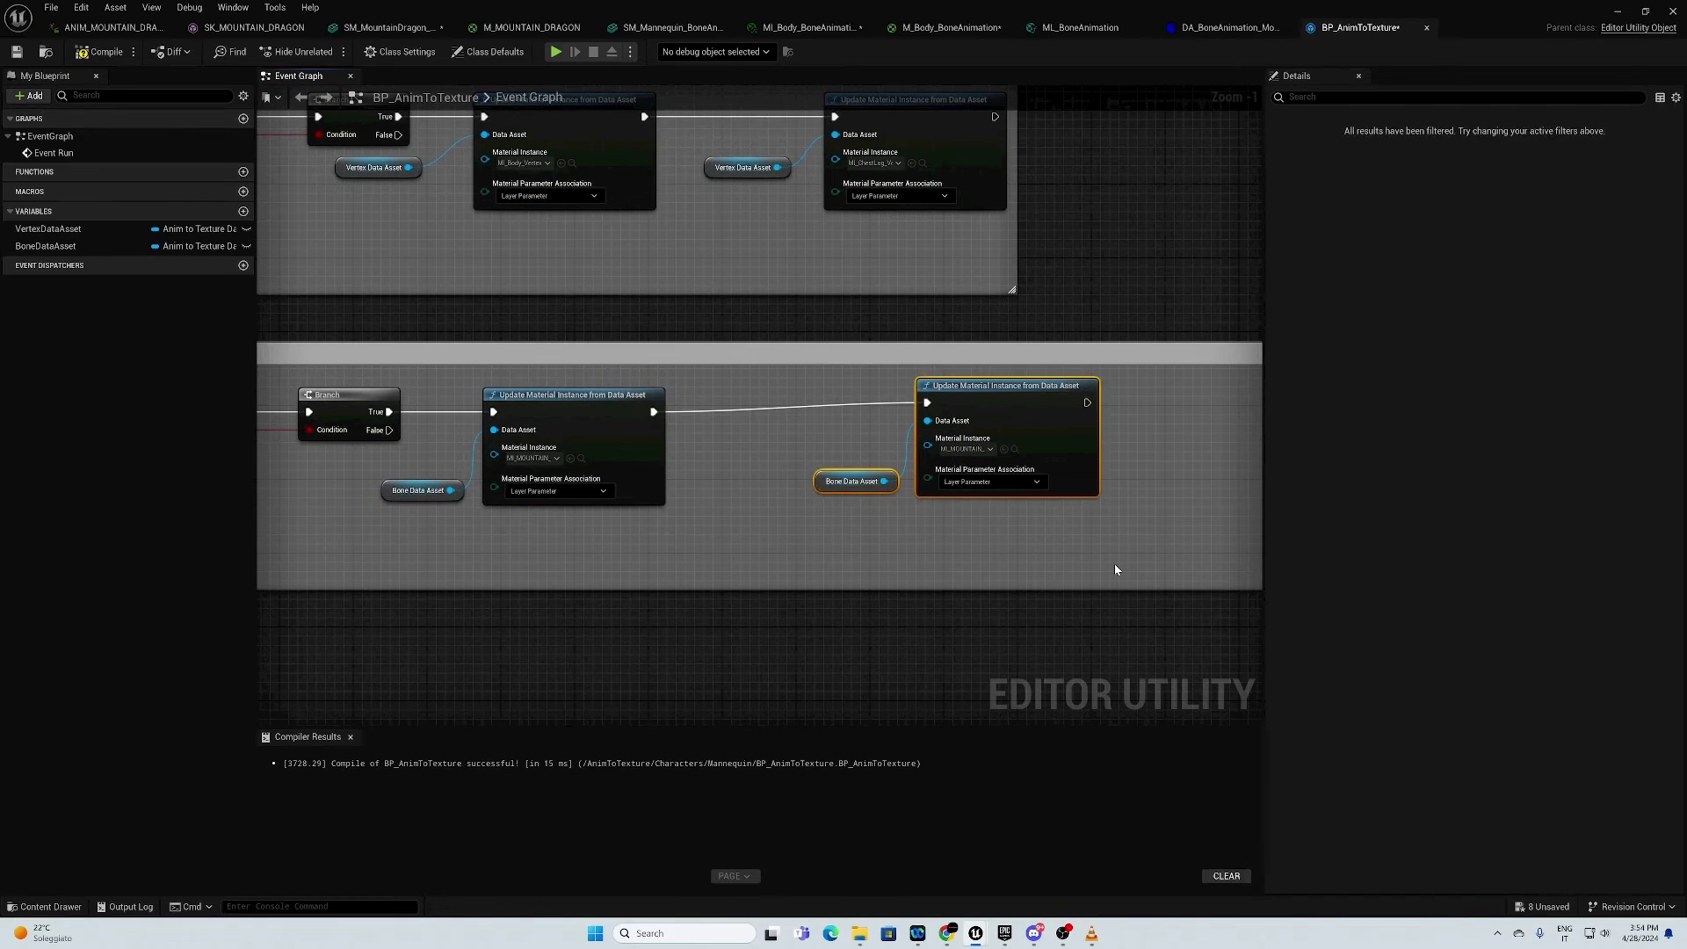
key(Delete)
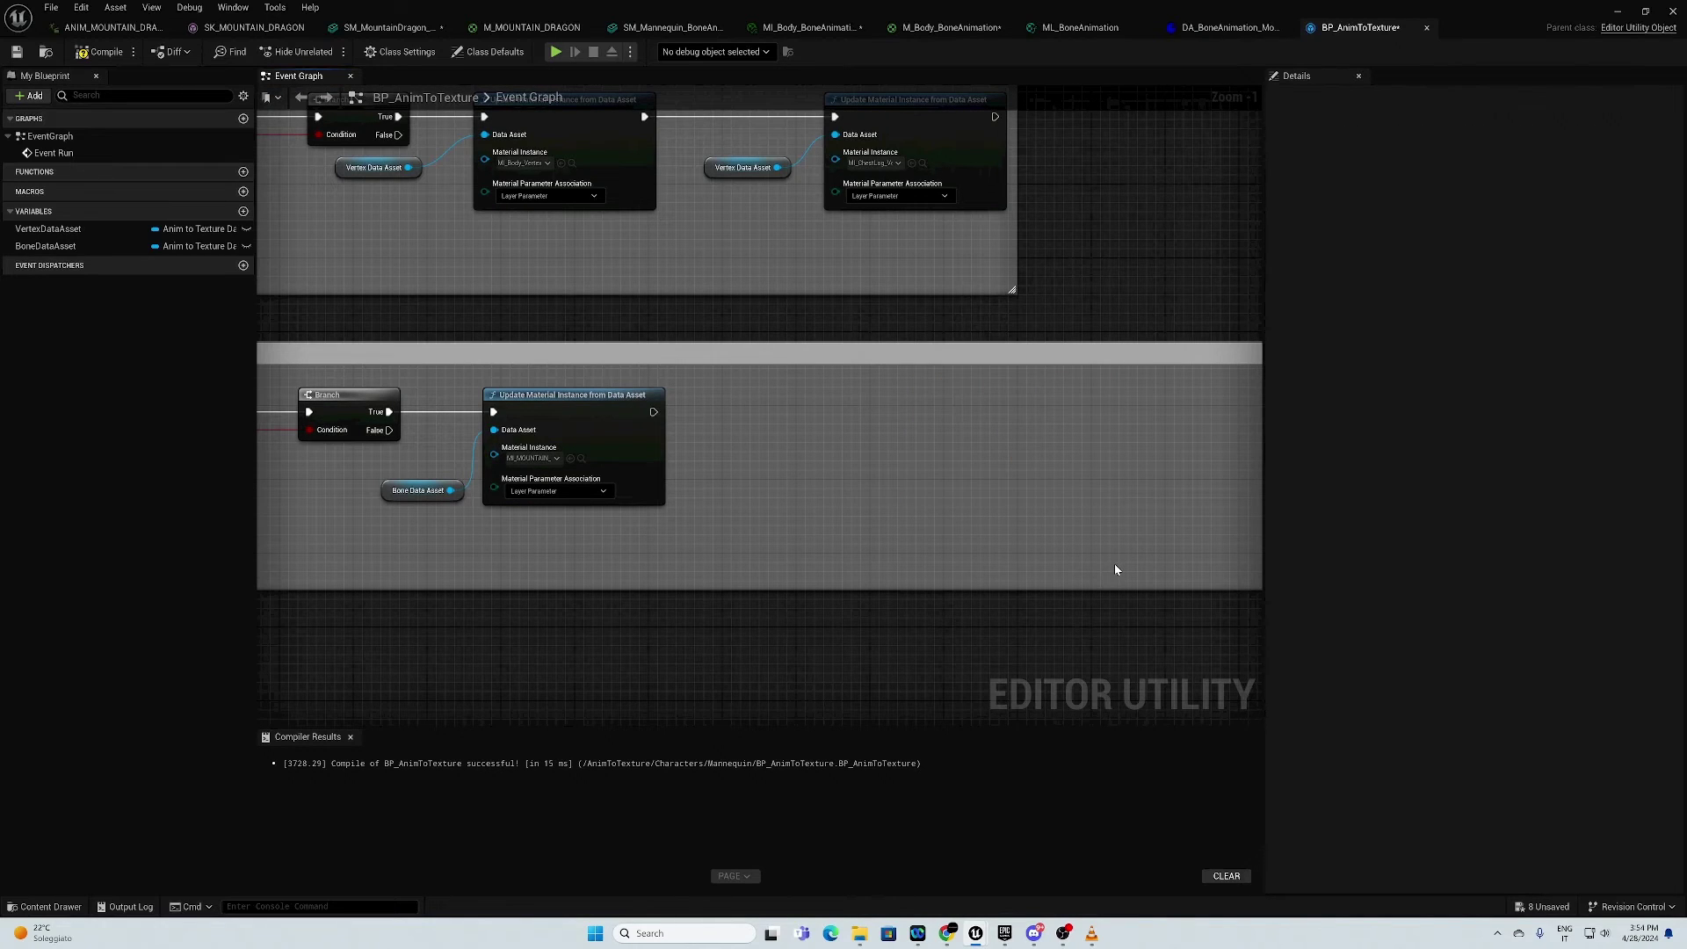
click(99, 52)
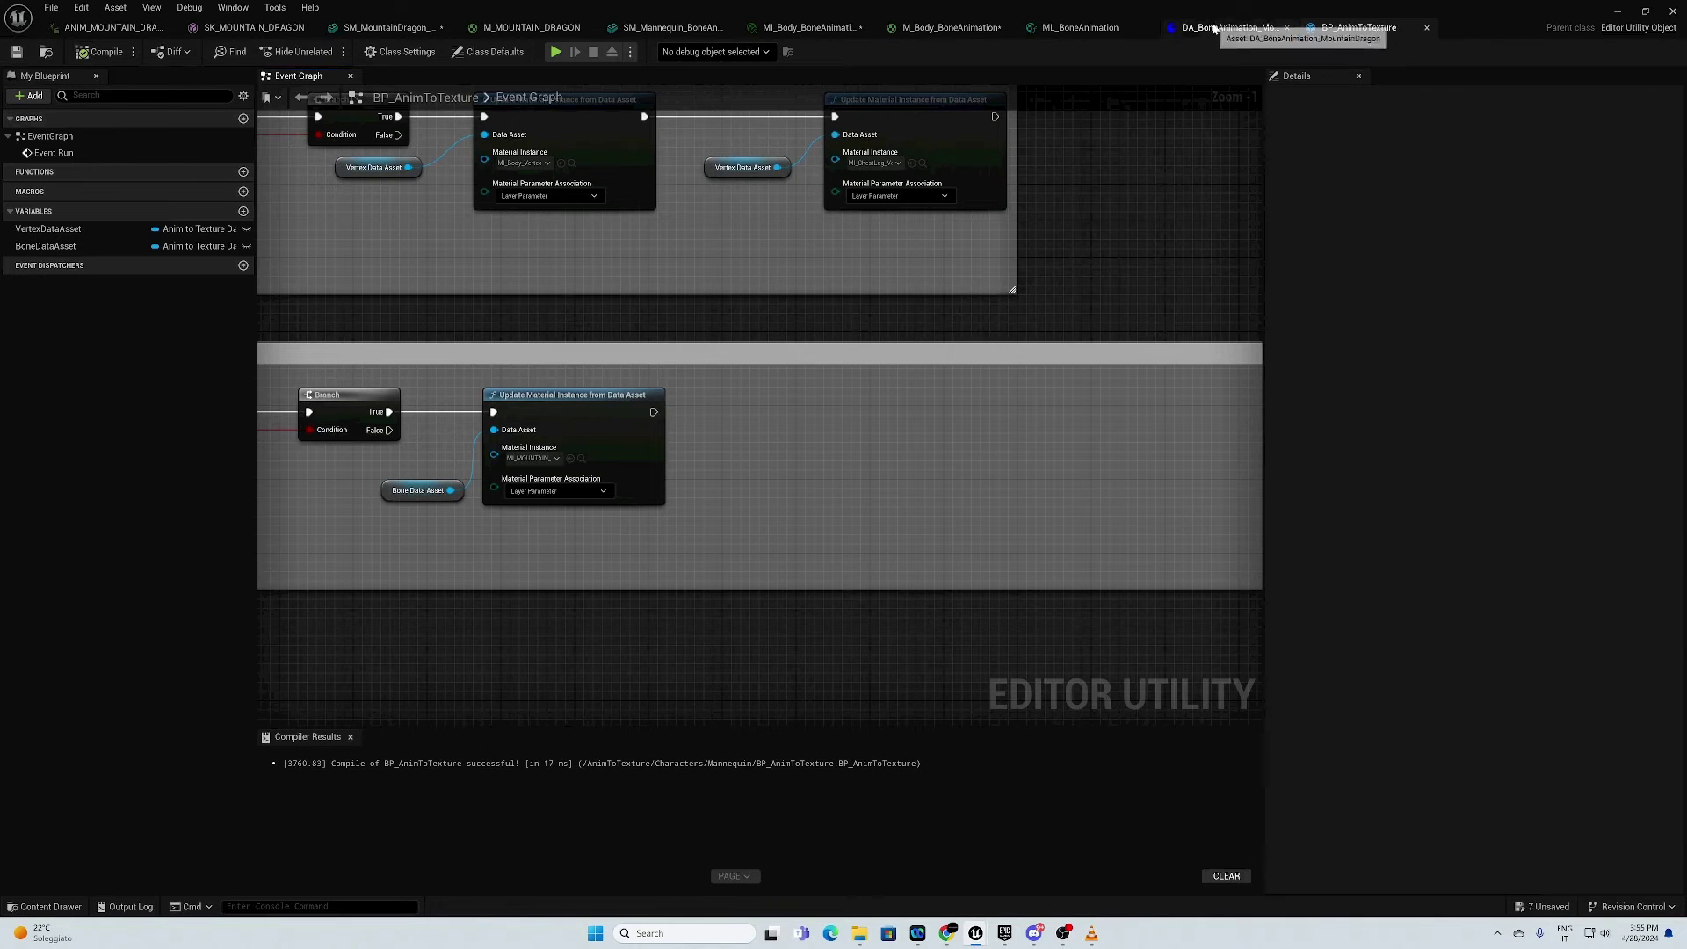
click(44, 907)
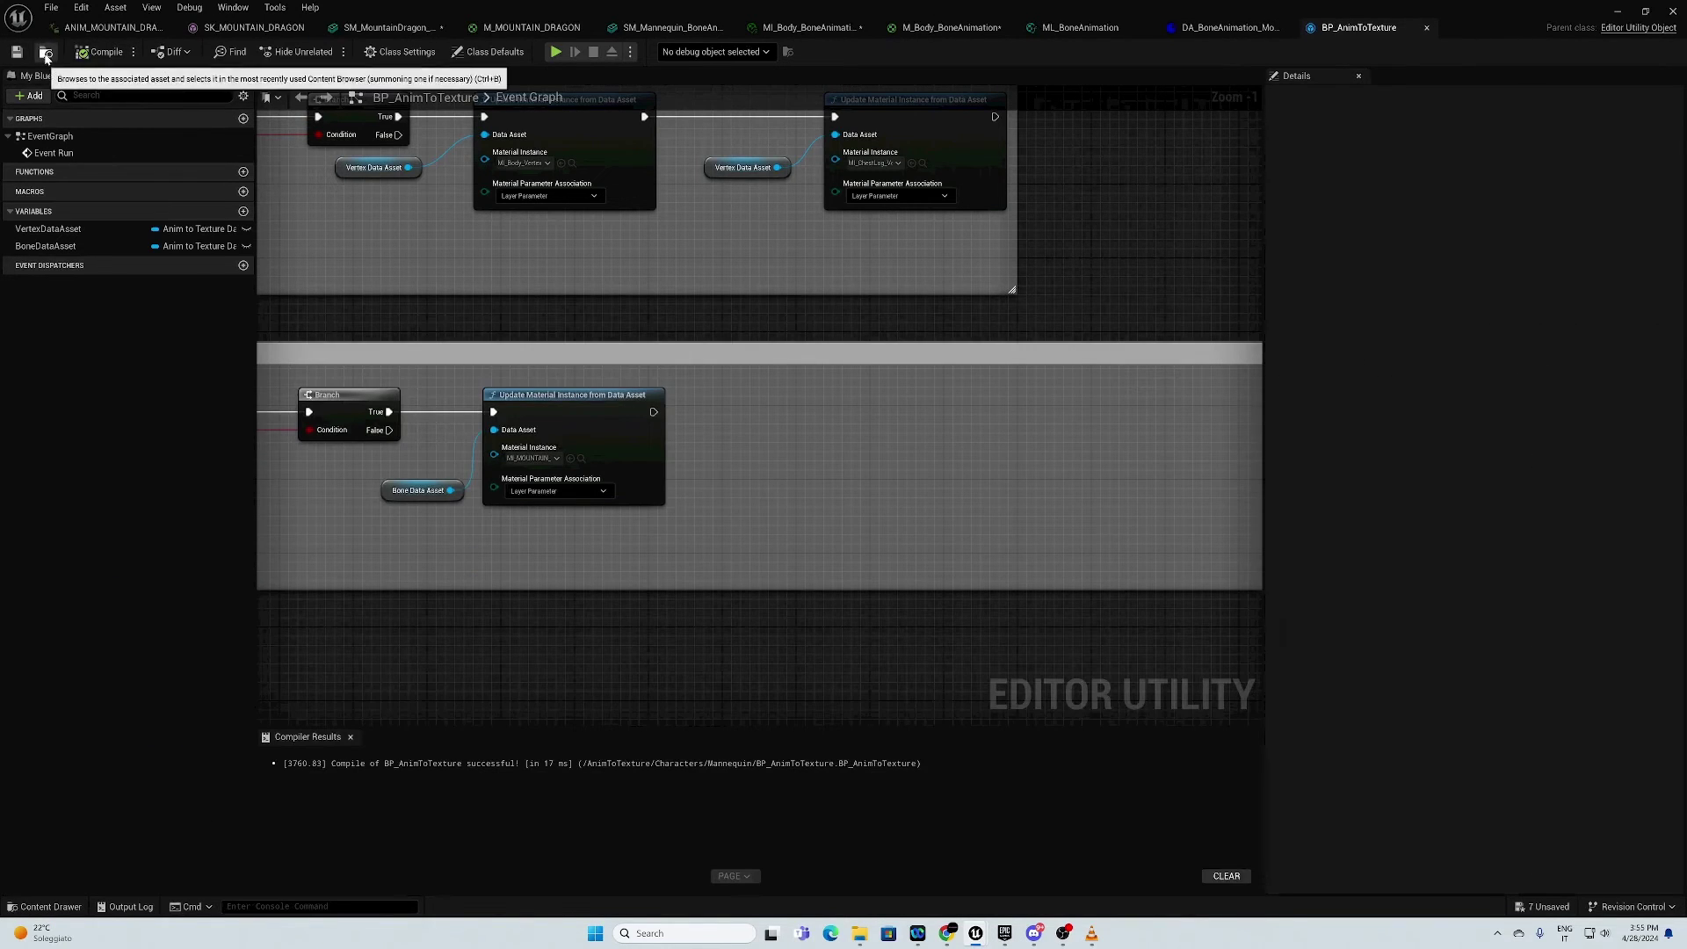
click(46, 52)
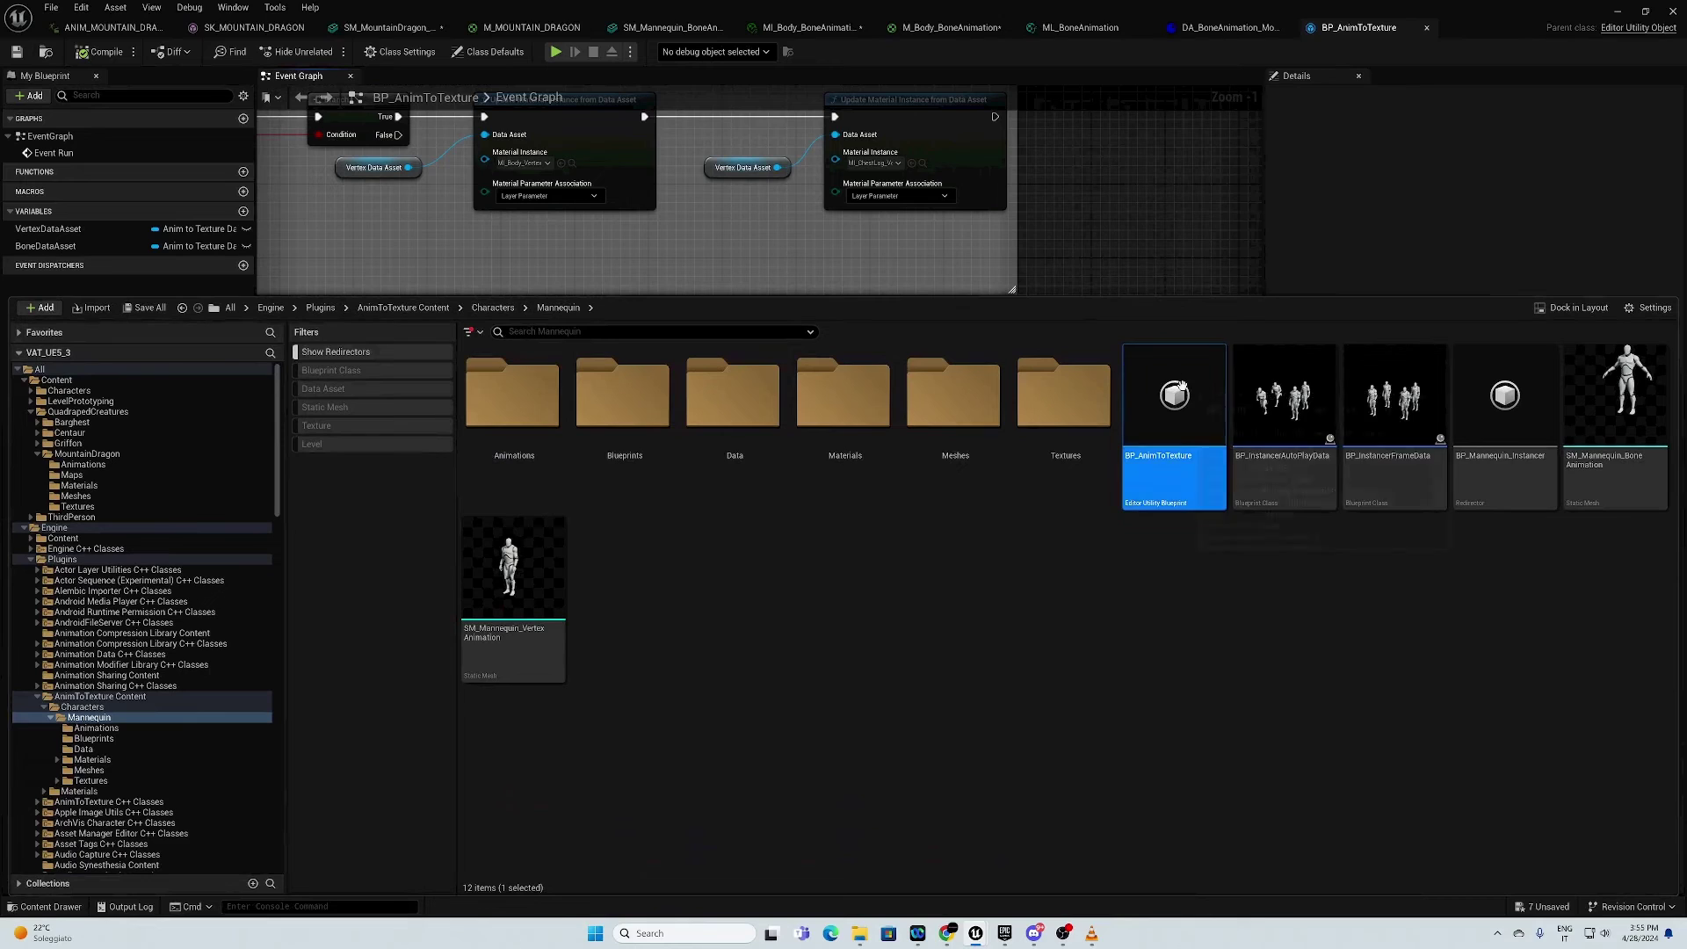
right_click(1179, 389)
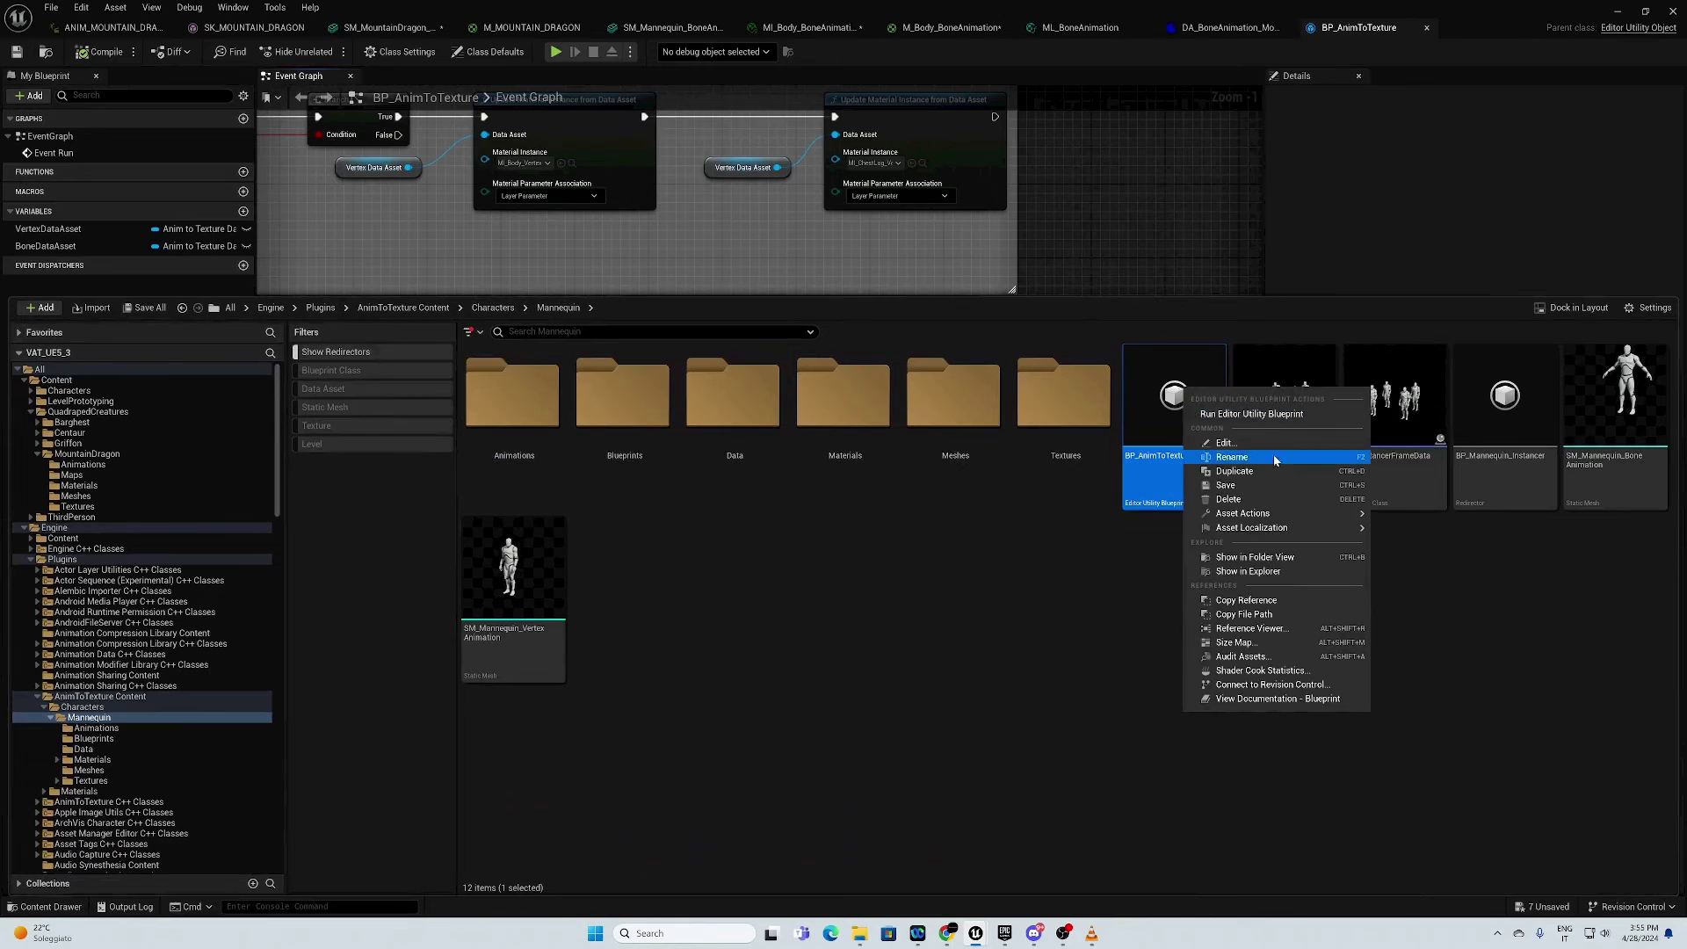
click(1252, 415)
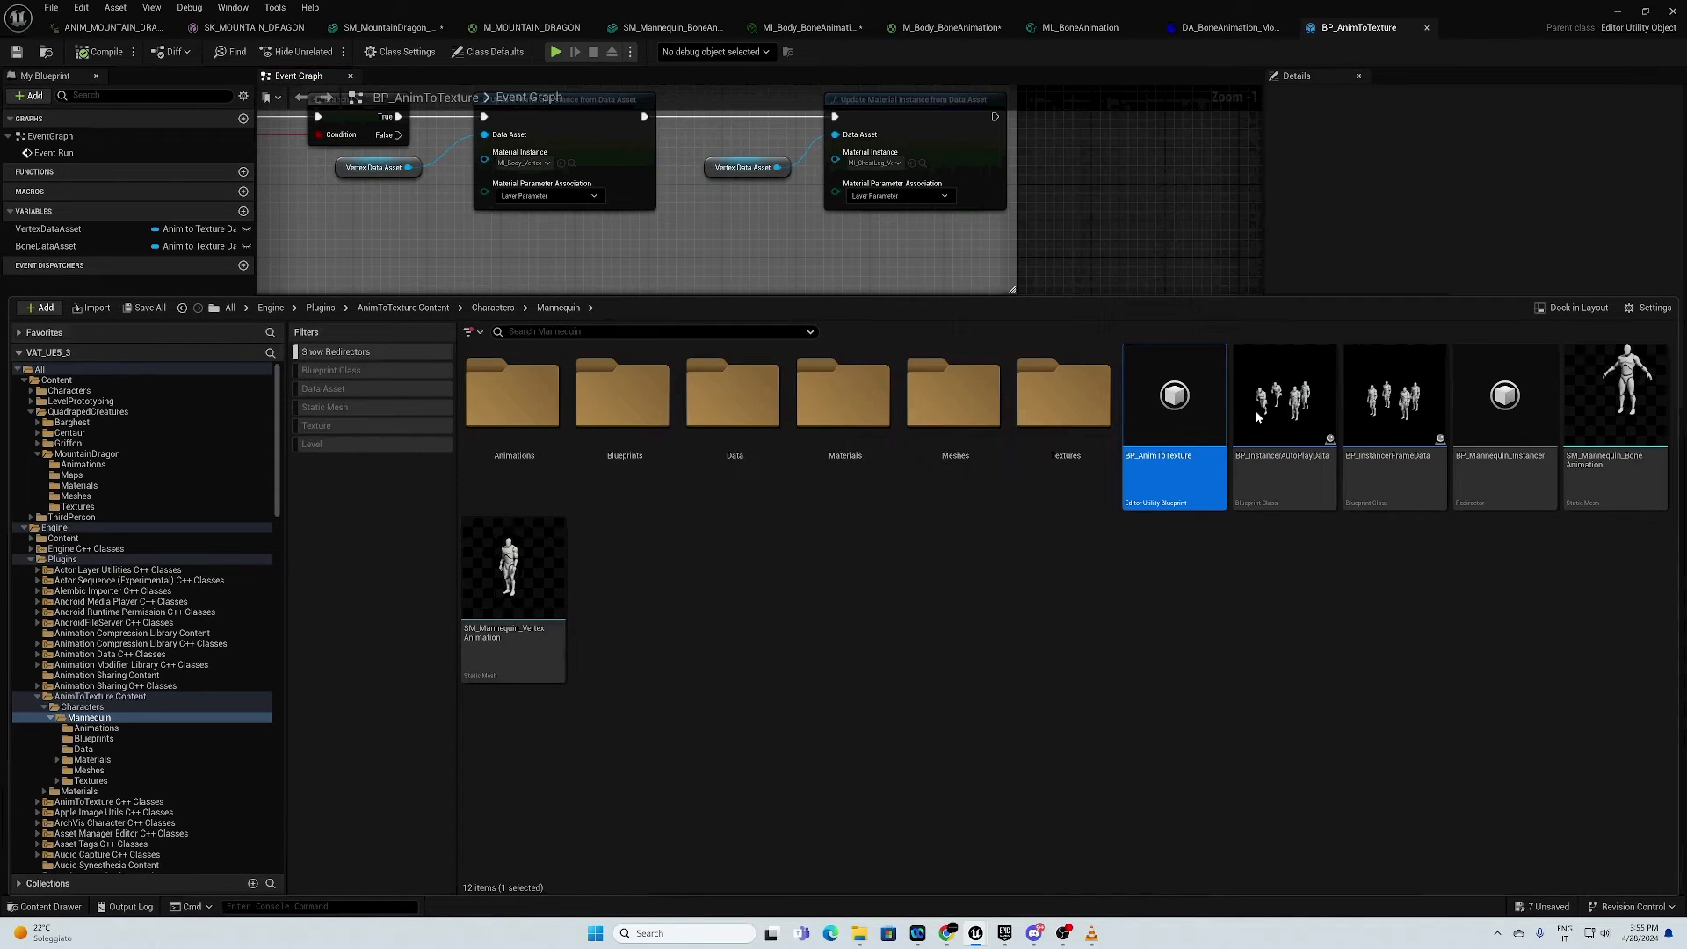
click(128, 907)
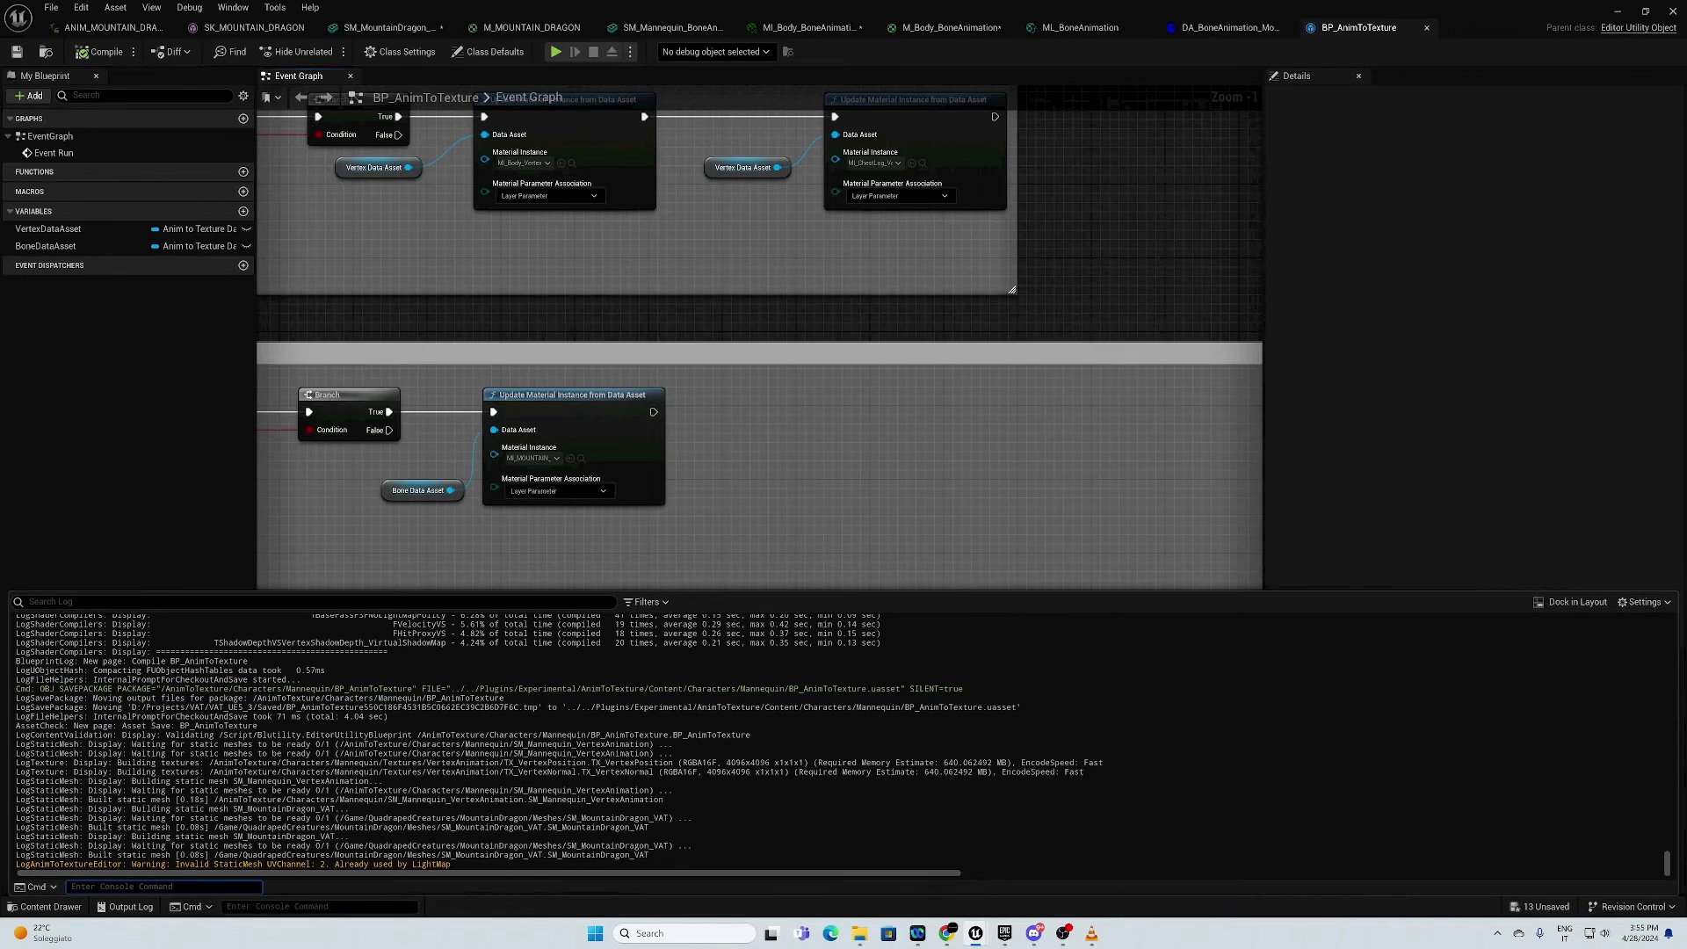
drag(451, 865, 190, 865)
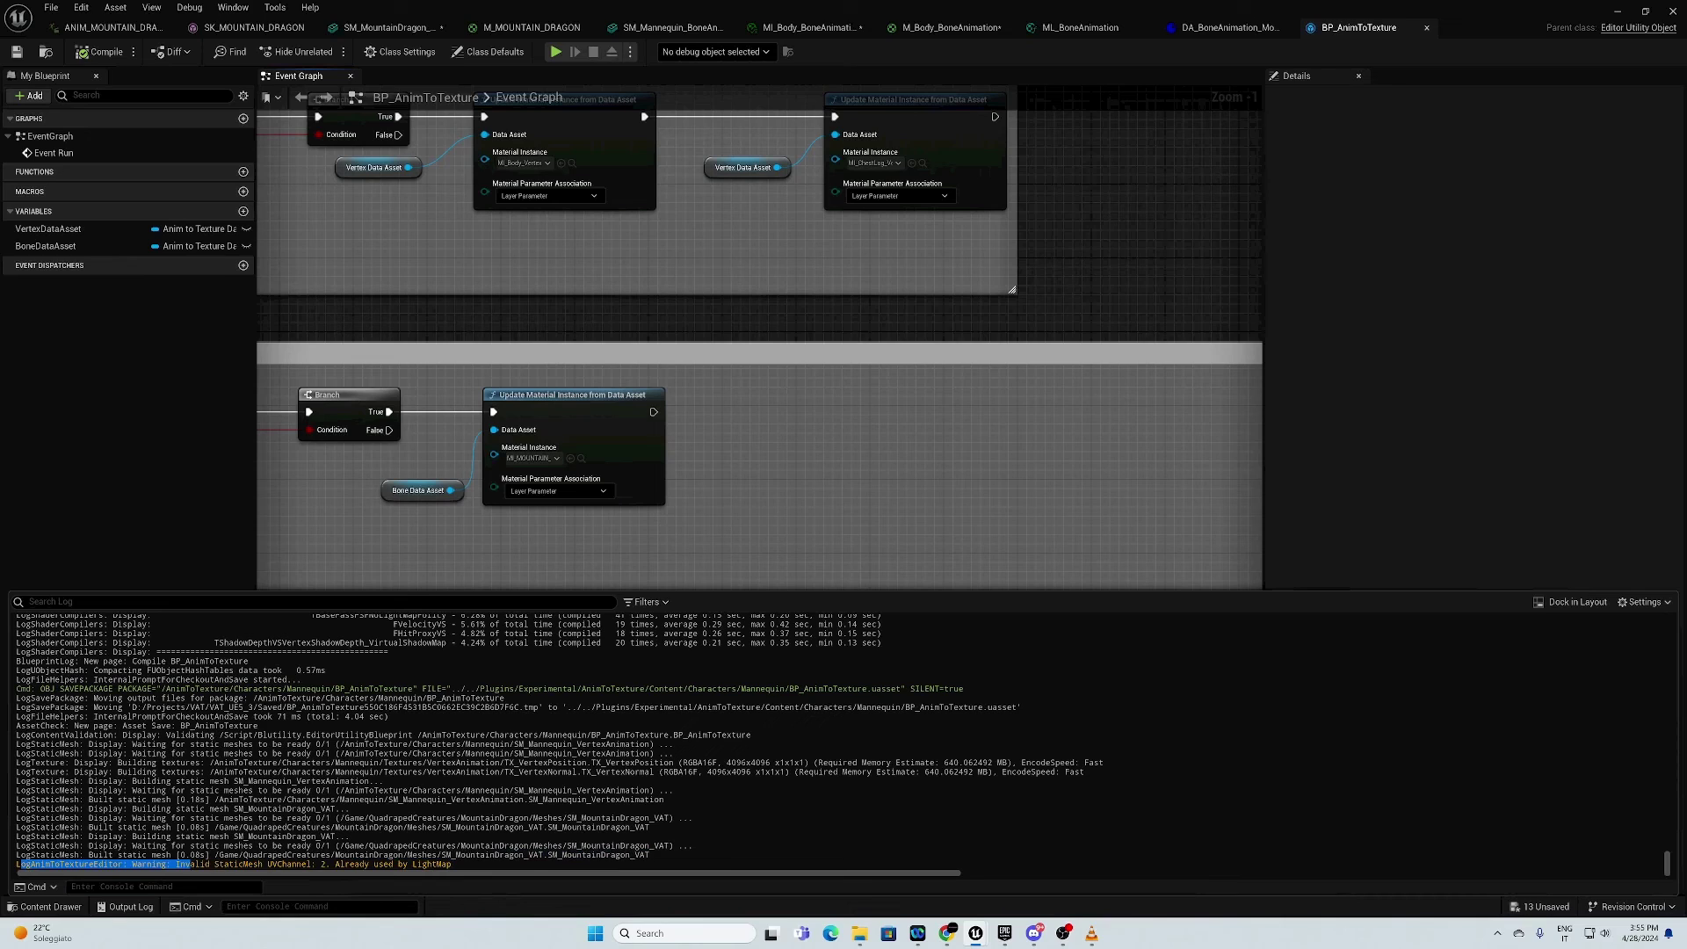
drag(423, 864, 314, 864)
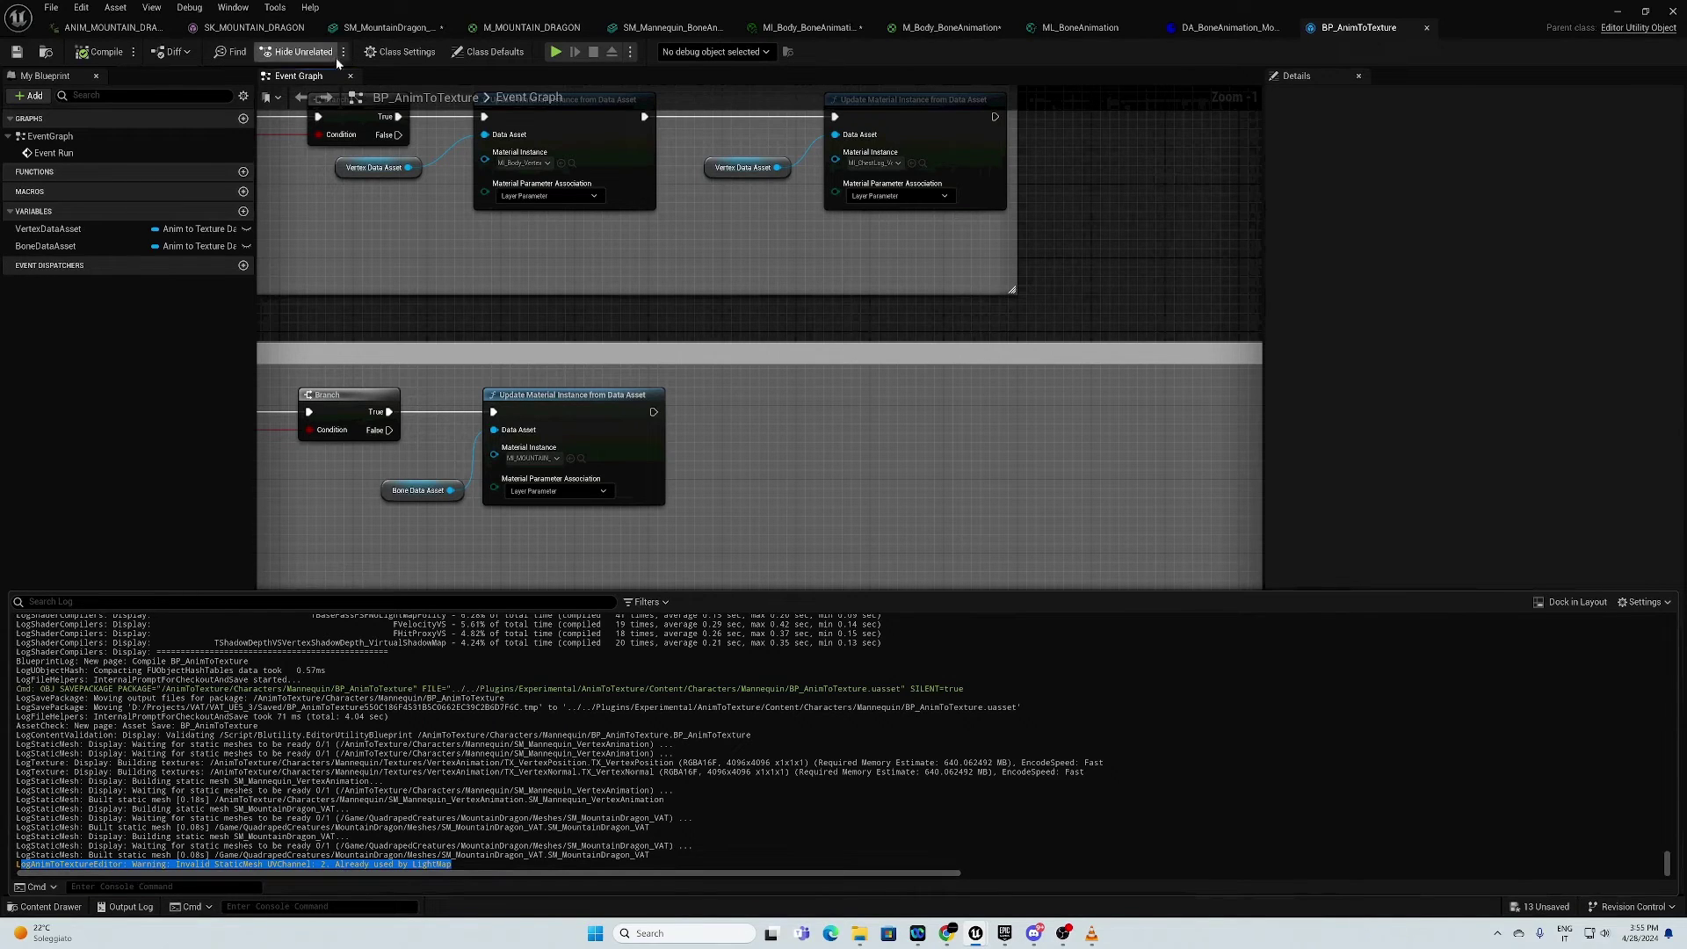
Step: Preview UV channel 0 on SM_MountainDragon, then close its editor, applying the LOD changes
click(365, 29)
click(295, 51)
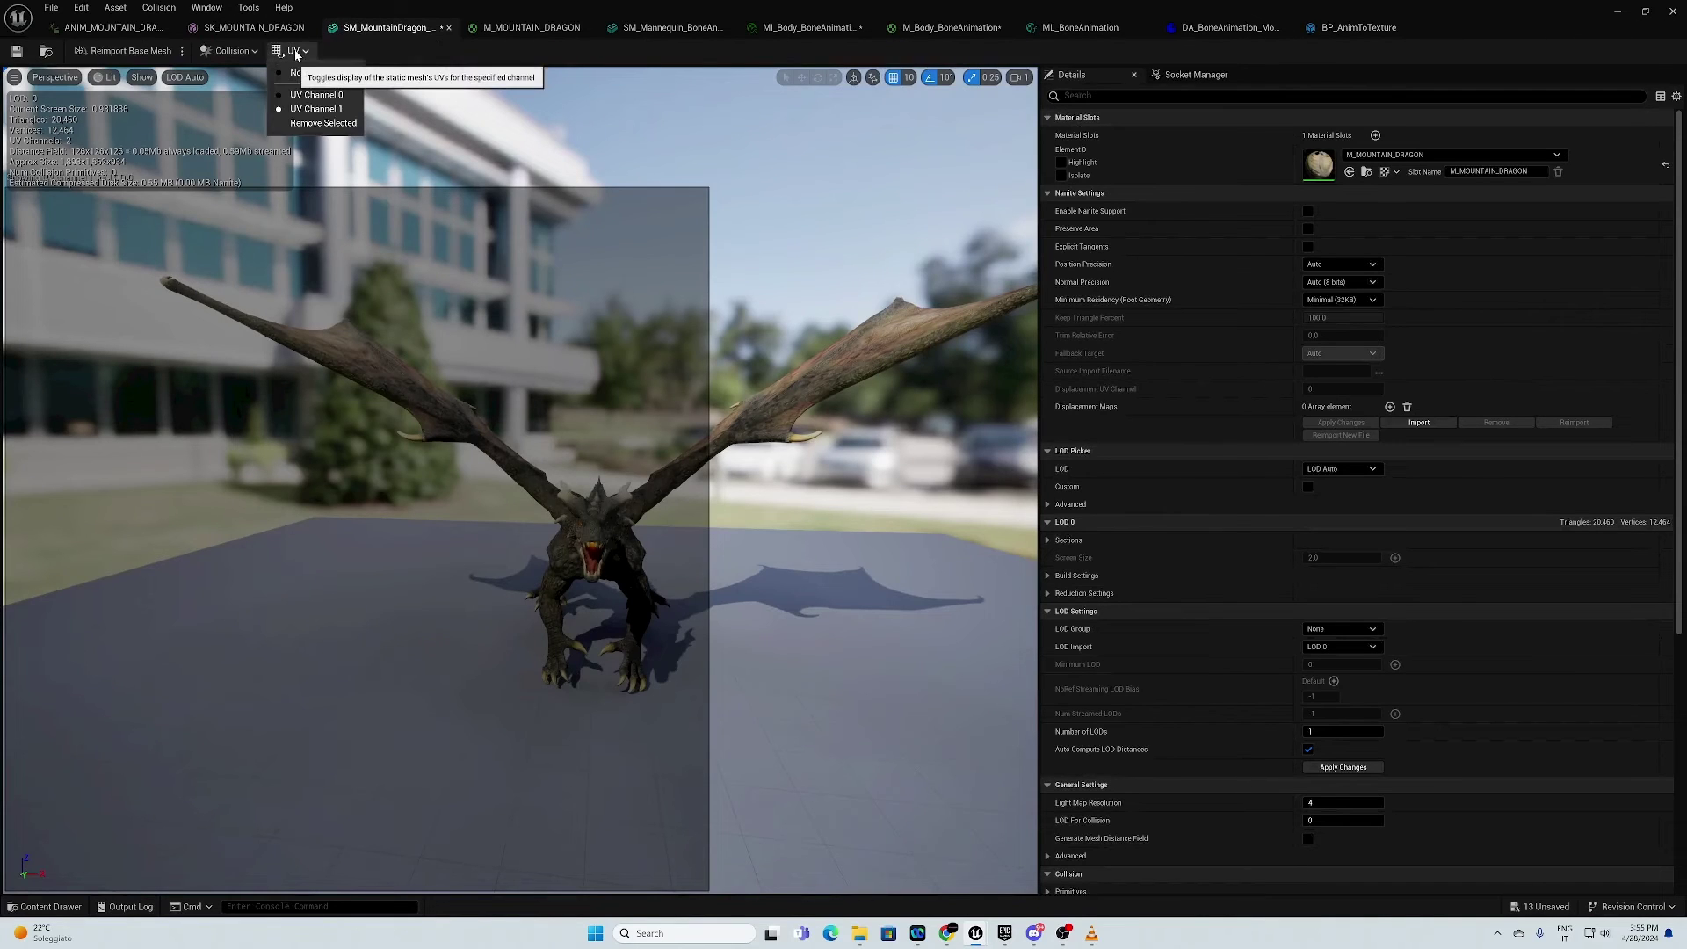
click(316, 95)
click(299, 51)
click(315, 117)
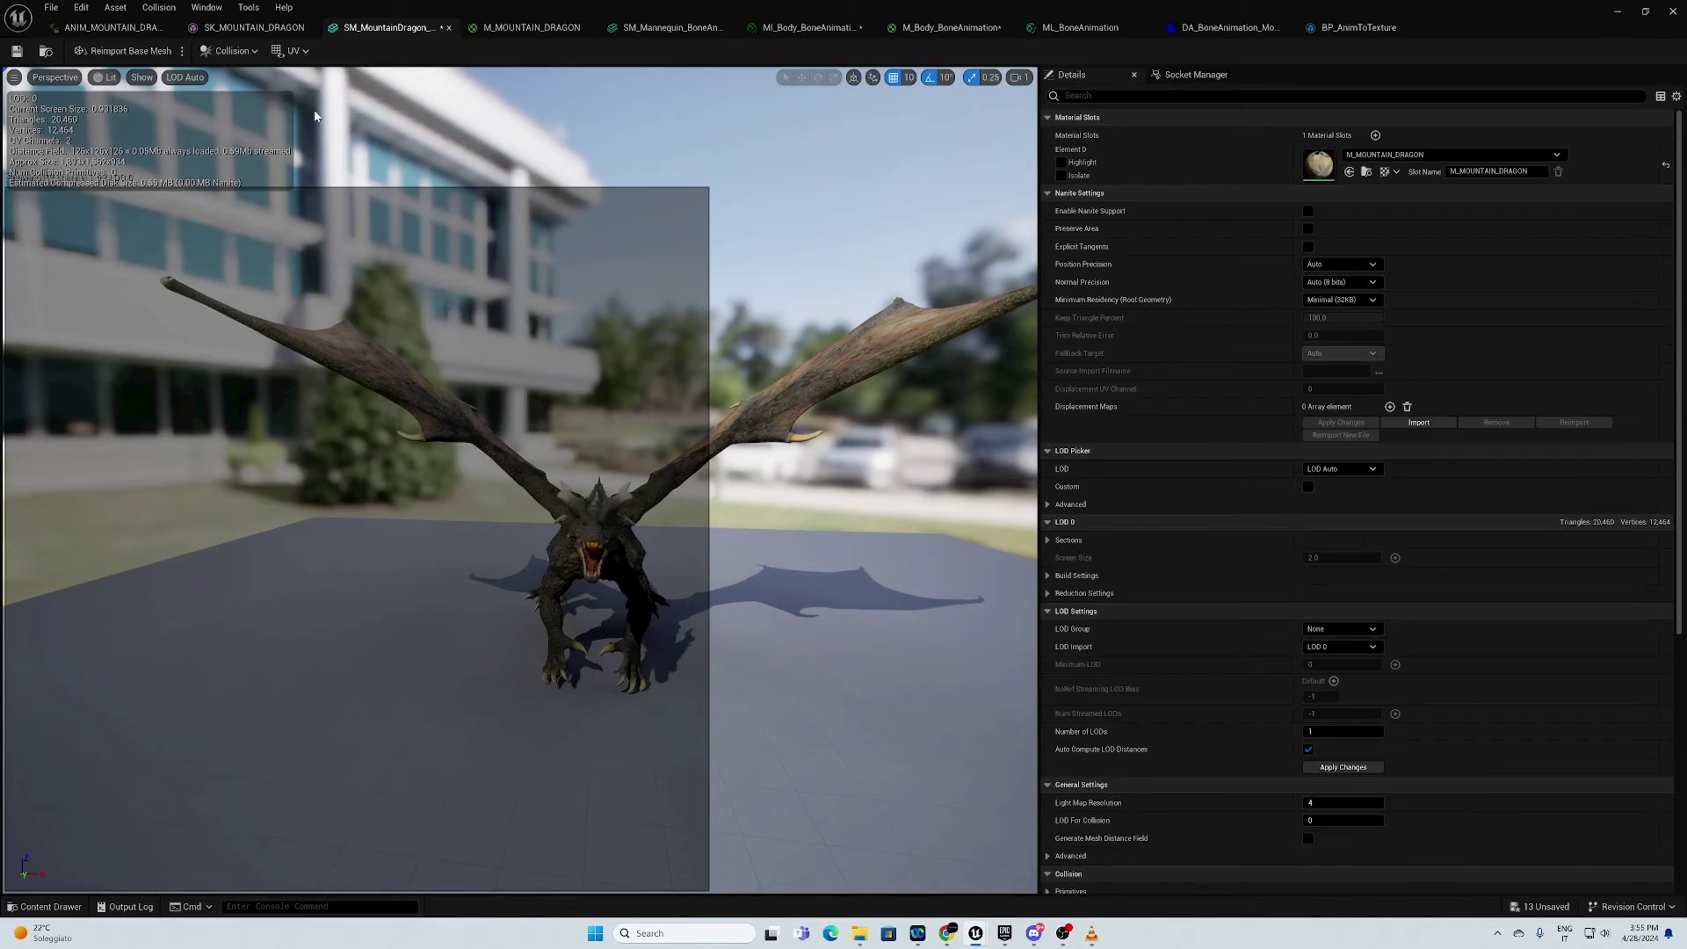
click(448, 29)
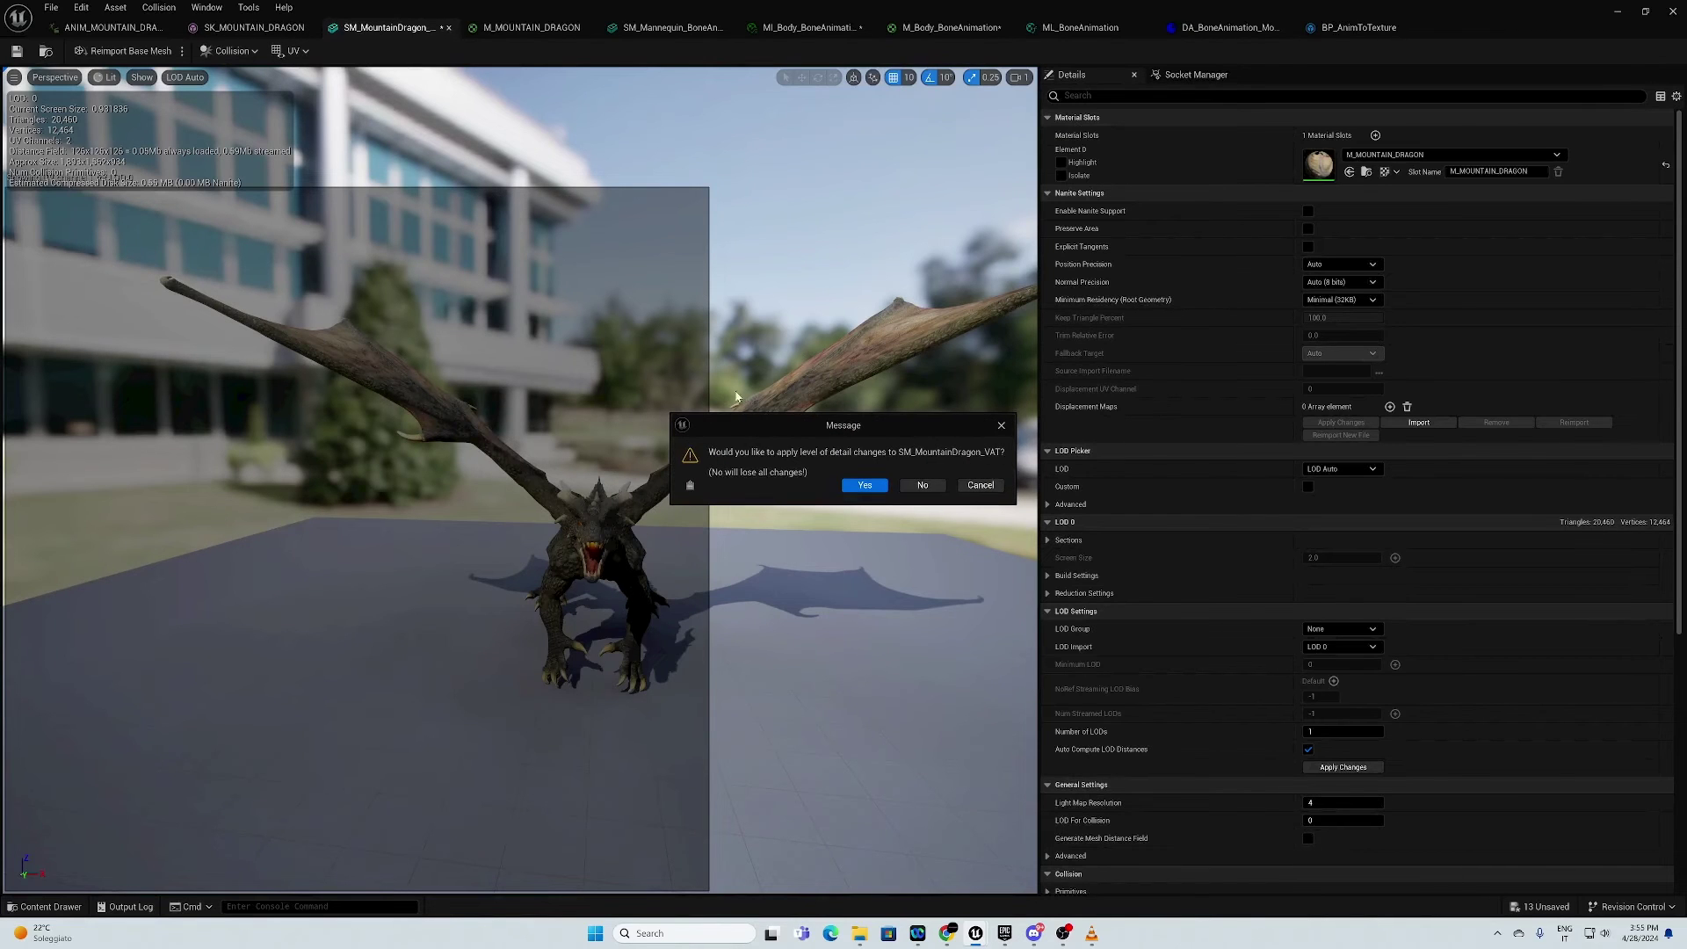
click(870, 488)
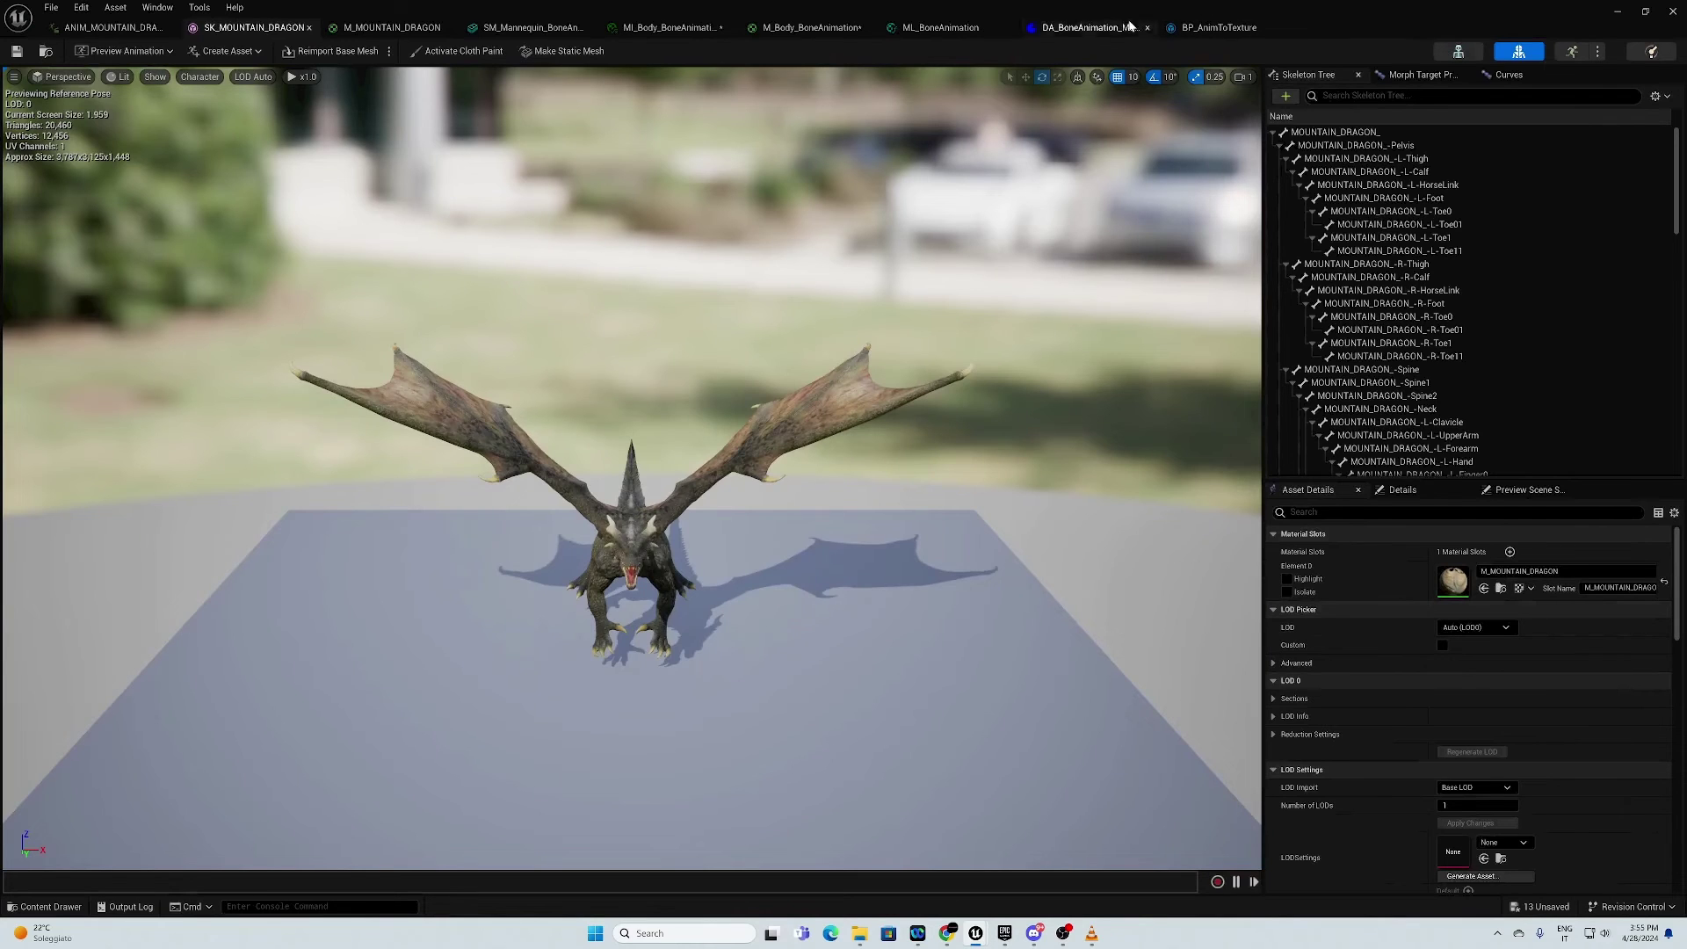
Step: Rerun BP_AnimToTexture as an Editor Utility Blueprint and check the Output Log for the lightmap UV warning
click(1195, 29)
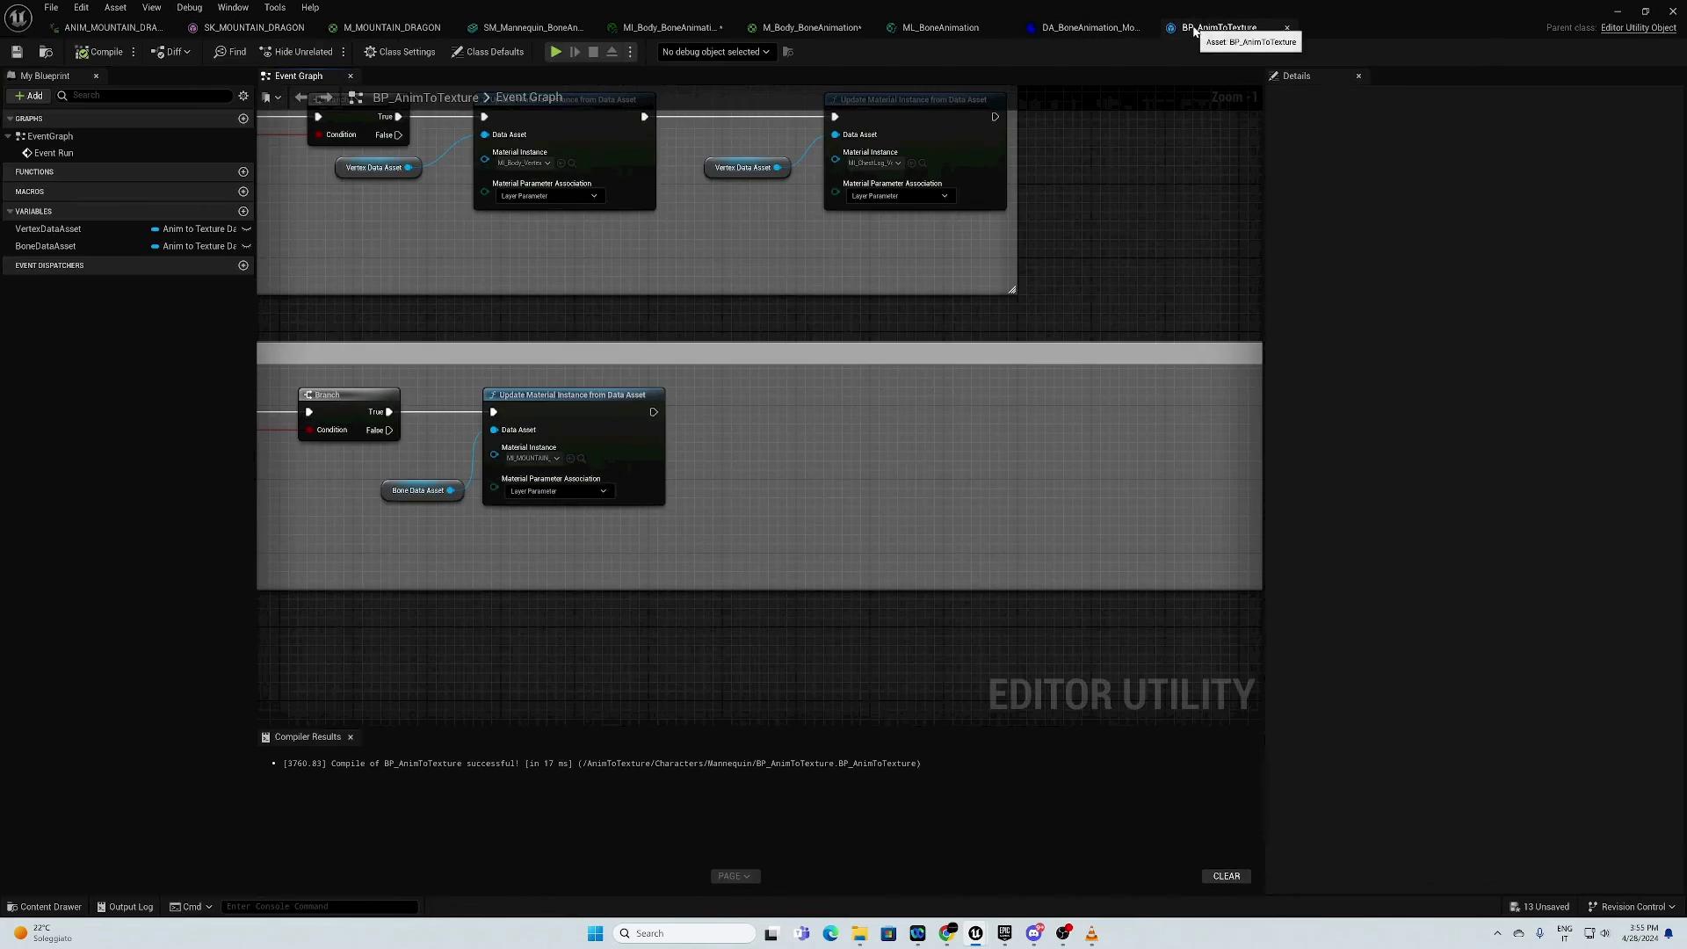
click(44, 907)
right_click(1197, 378)
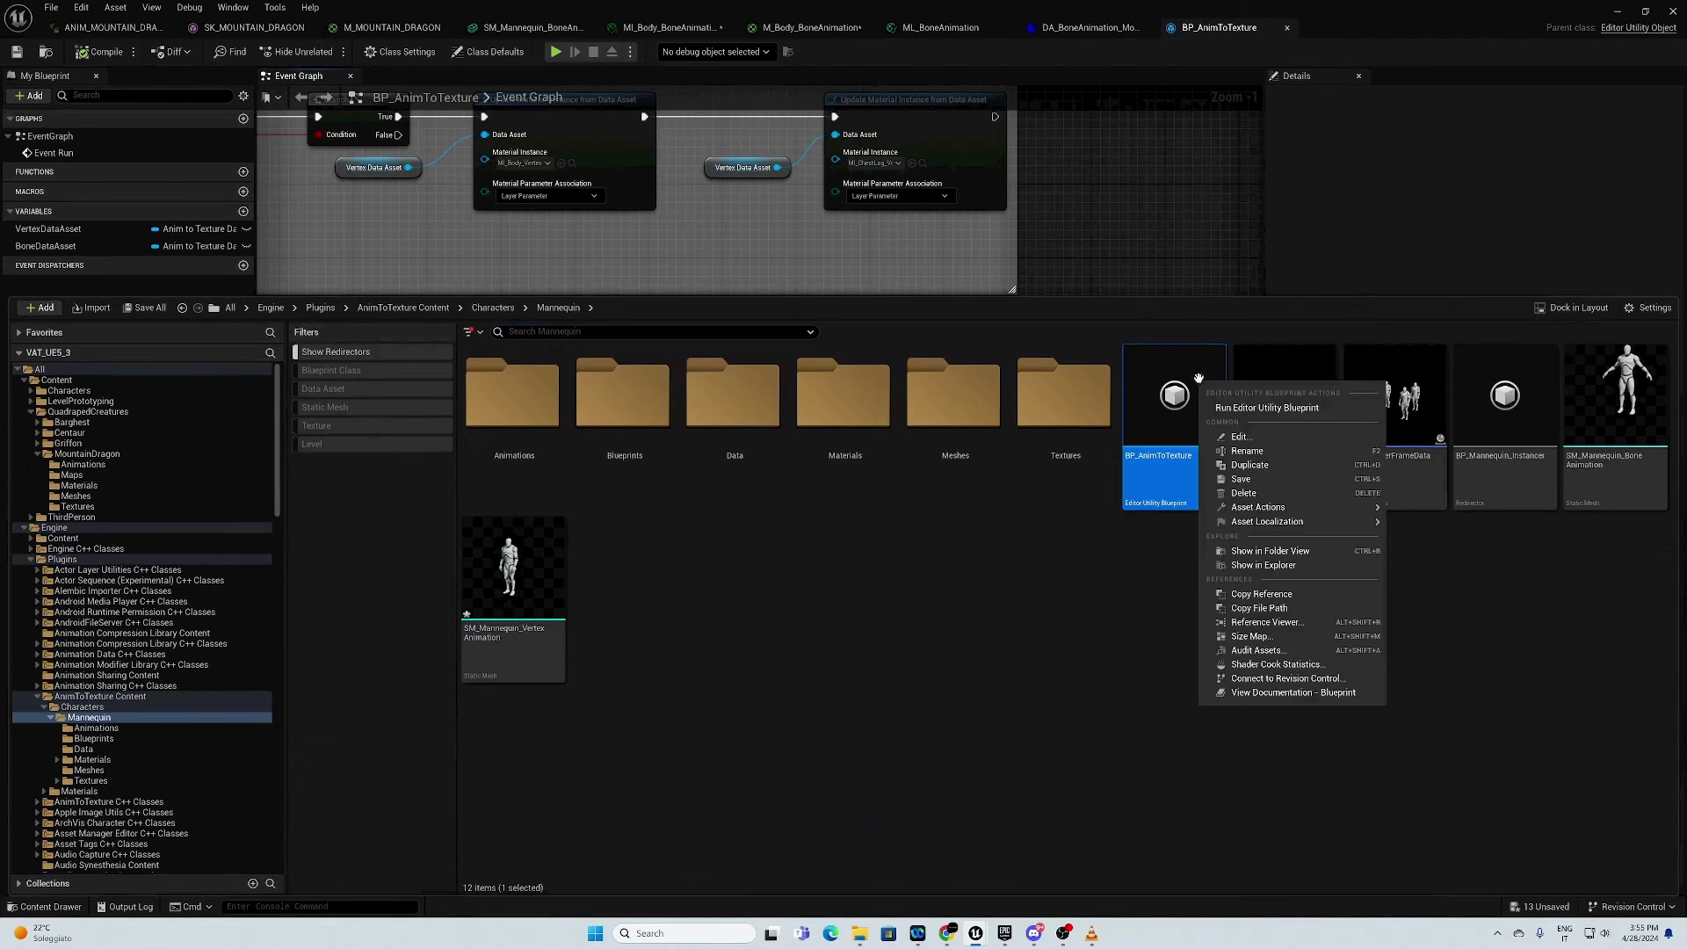
click(1306, 409)
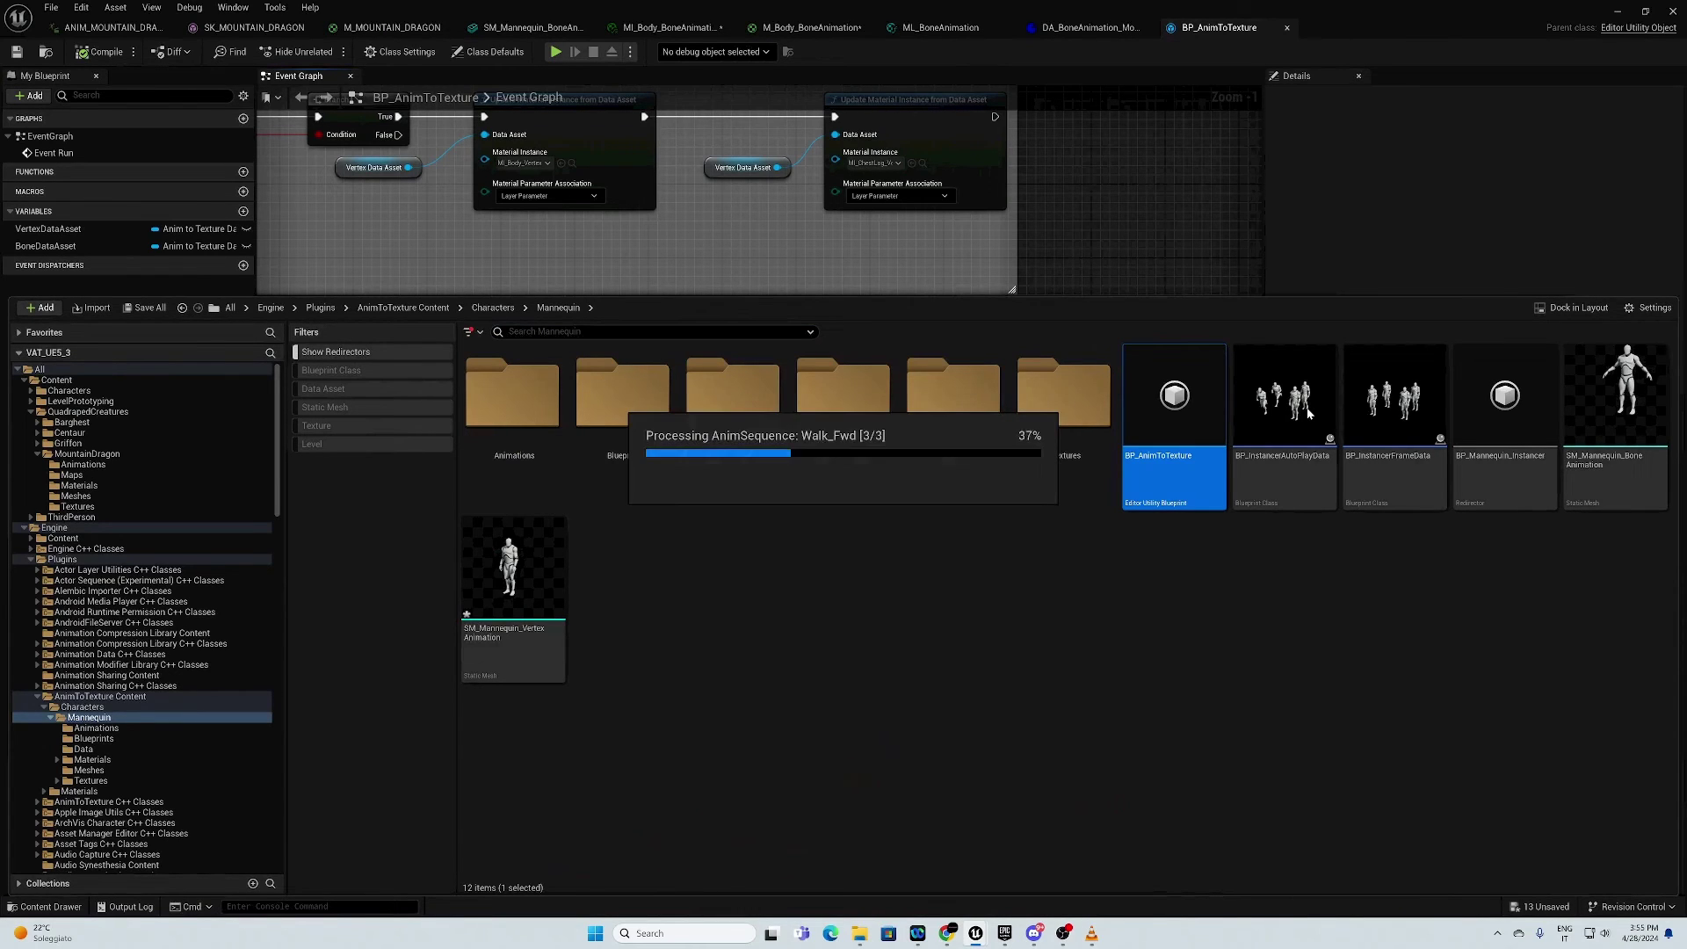
click(128, 906)
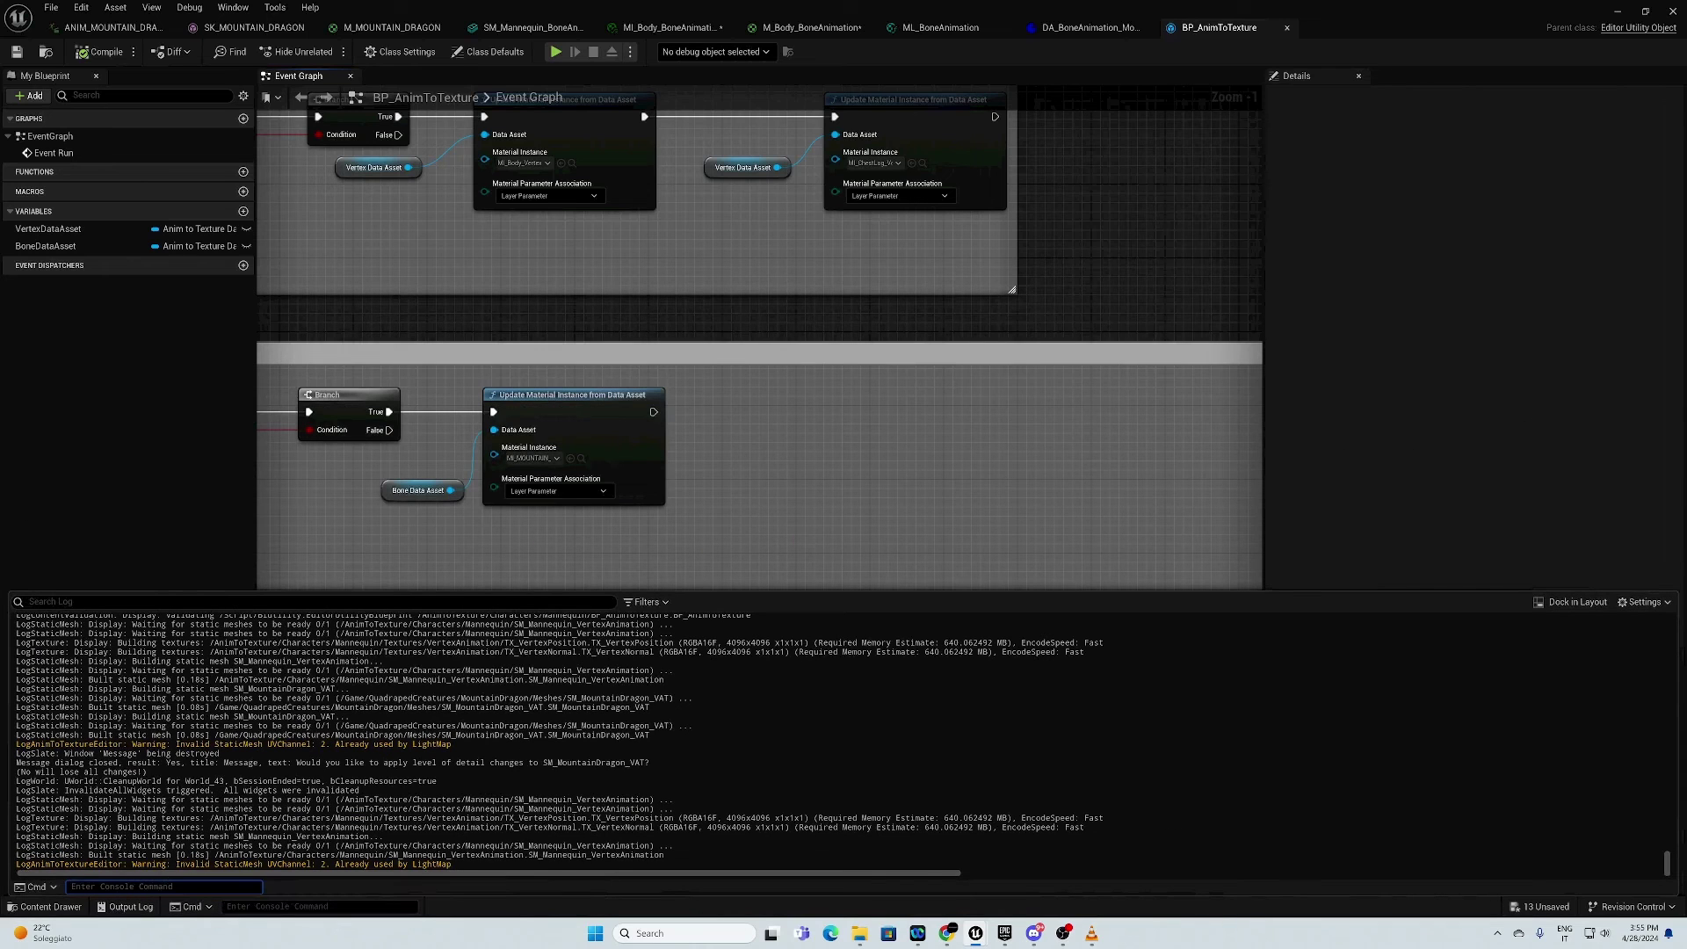
right_drag(533, 472, 607, 475)
Step: Open SM_MountainDragon_VAT from the Mountain Dragon Meshes folder
click(50, 907)
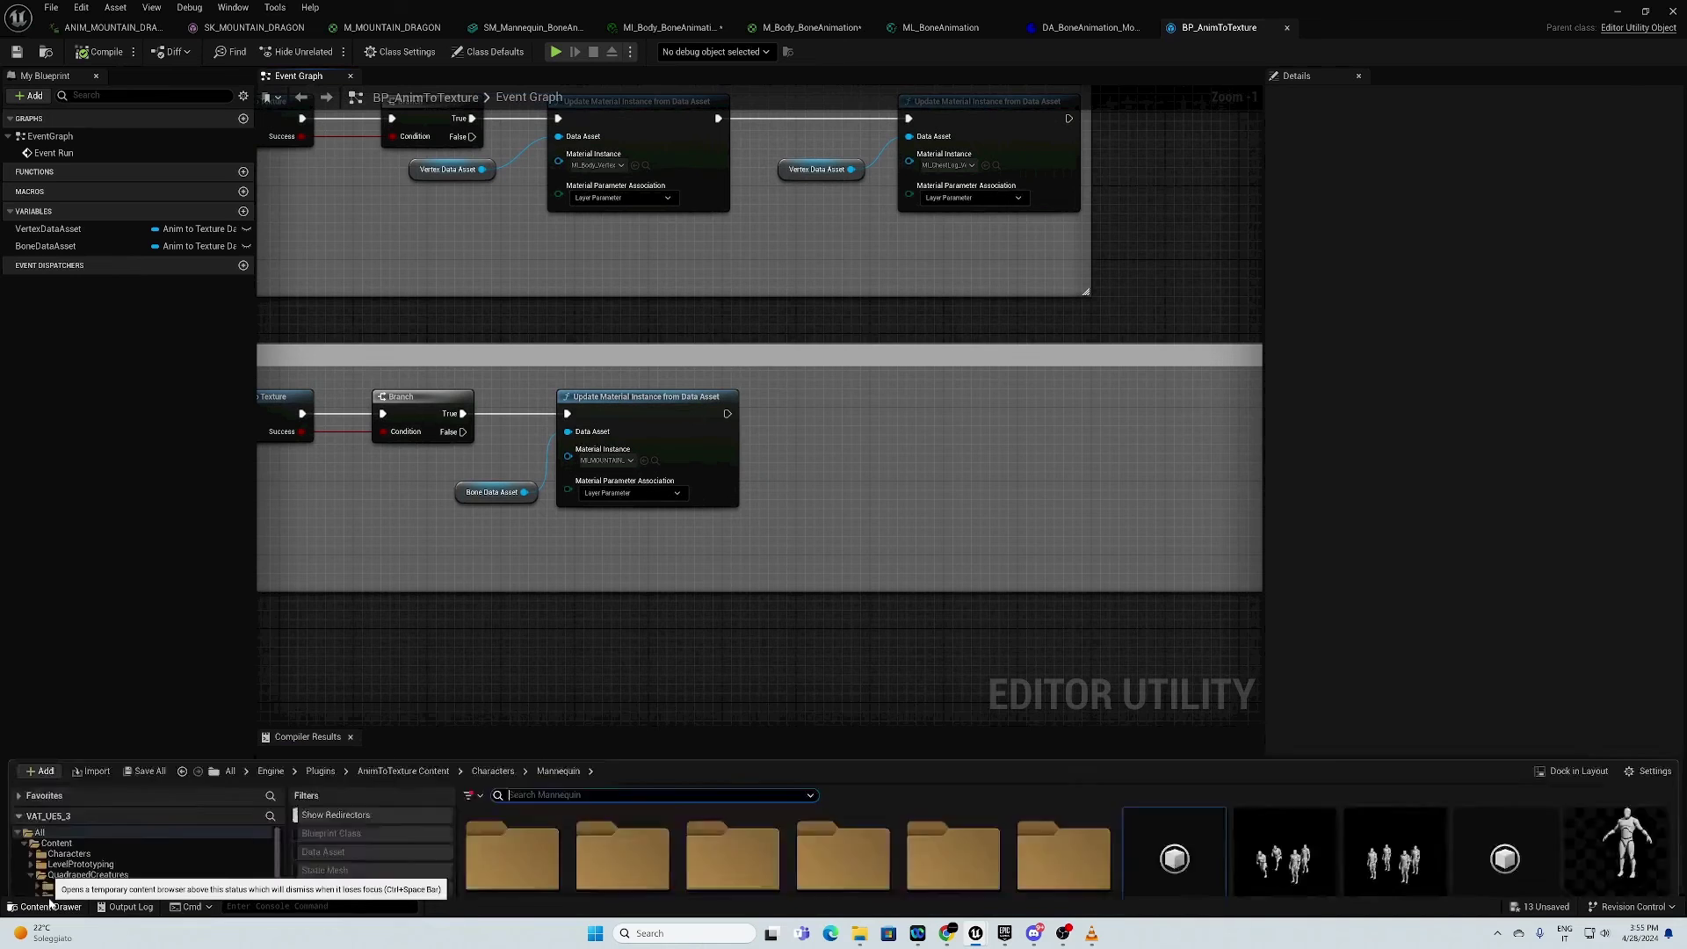
click(88, 495)
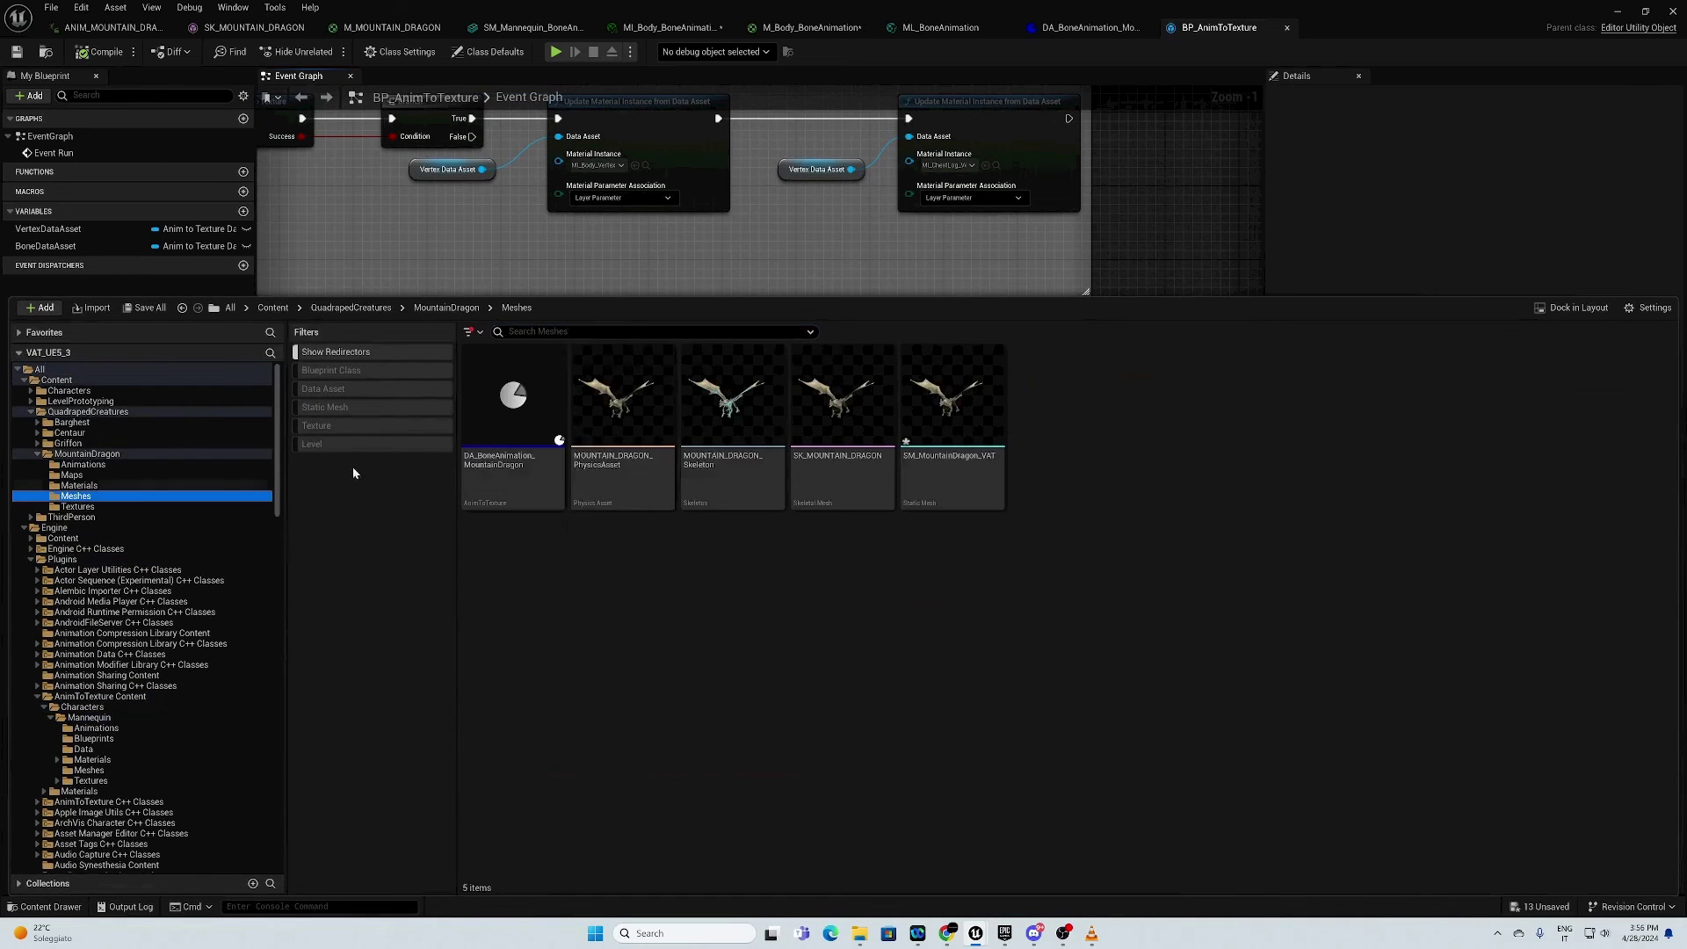
double_click(947, 431)
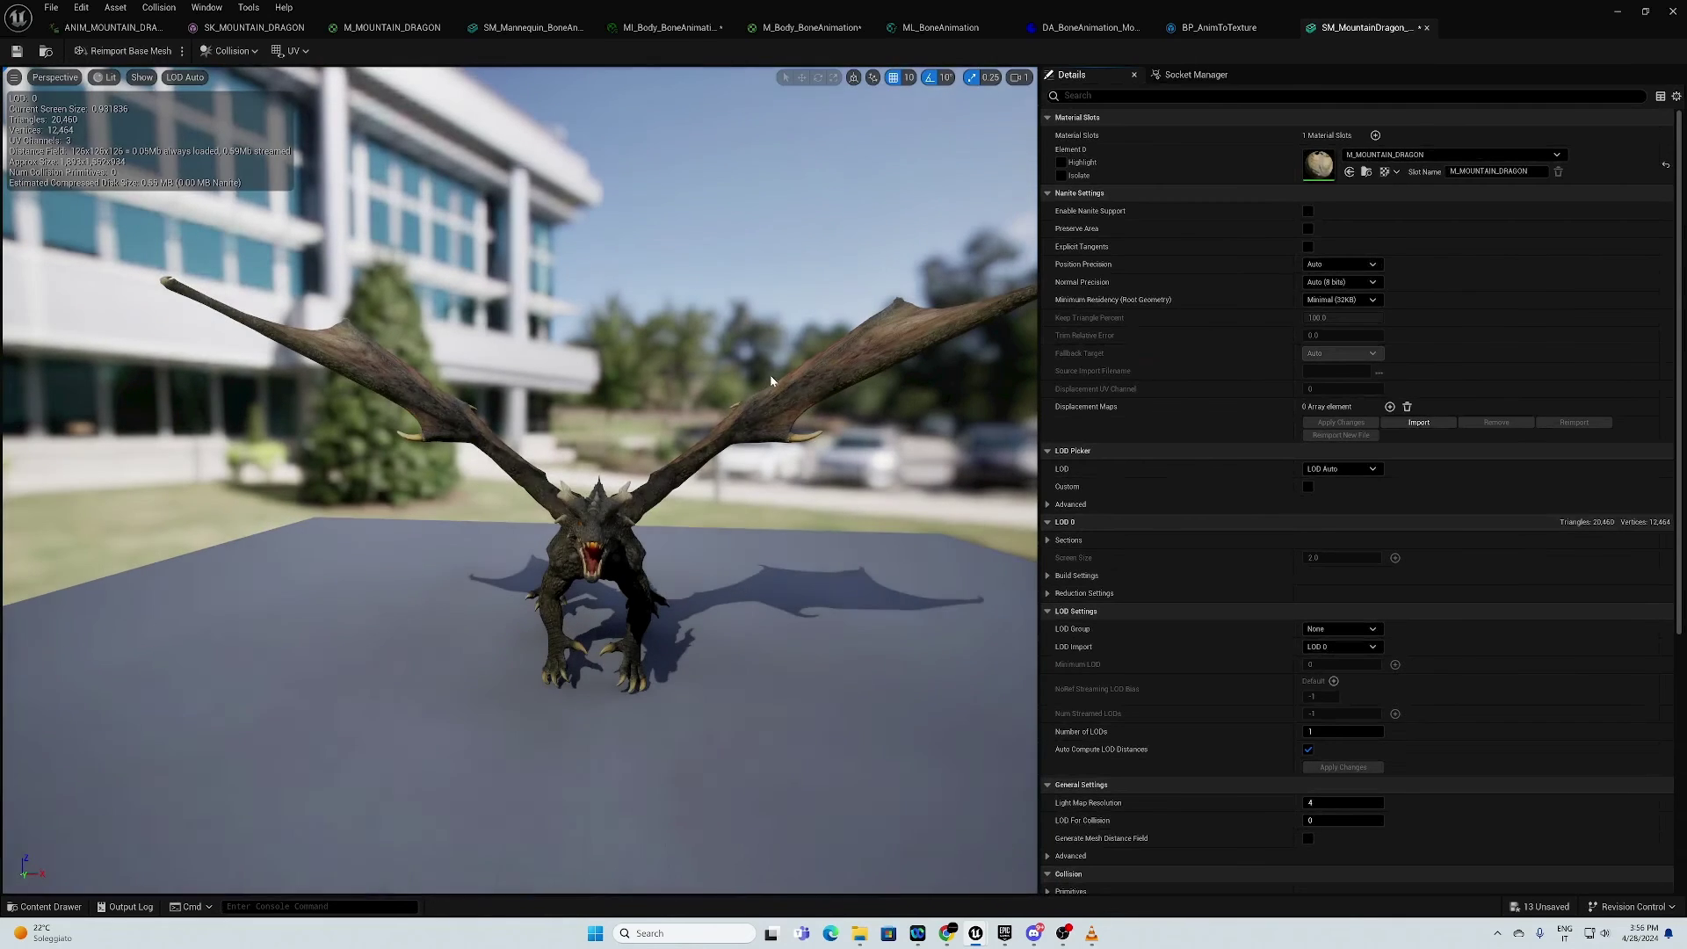
Step: Compare UV channels 2 and 1, then save DA_BoneAnimation_MountainDragon using UV channel 1
click(292, 50)
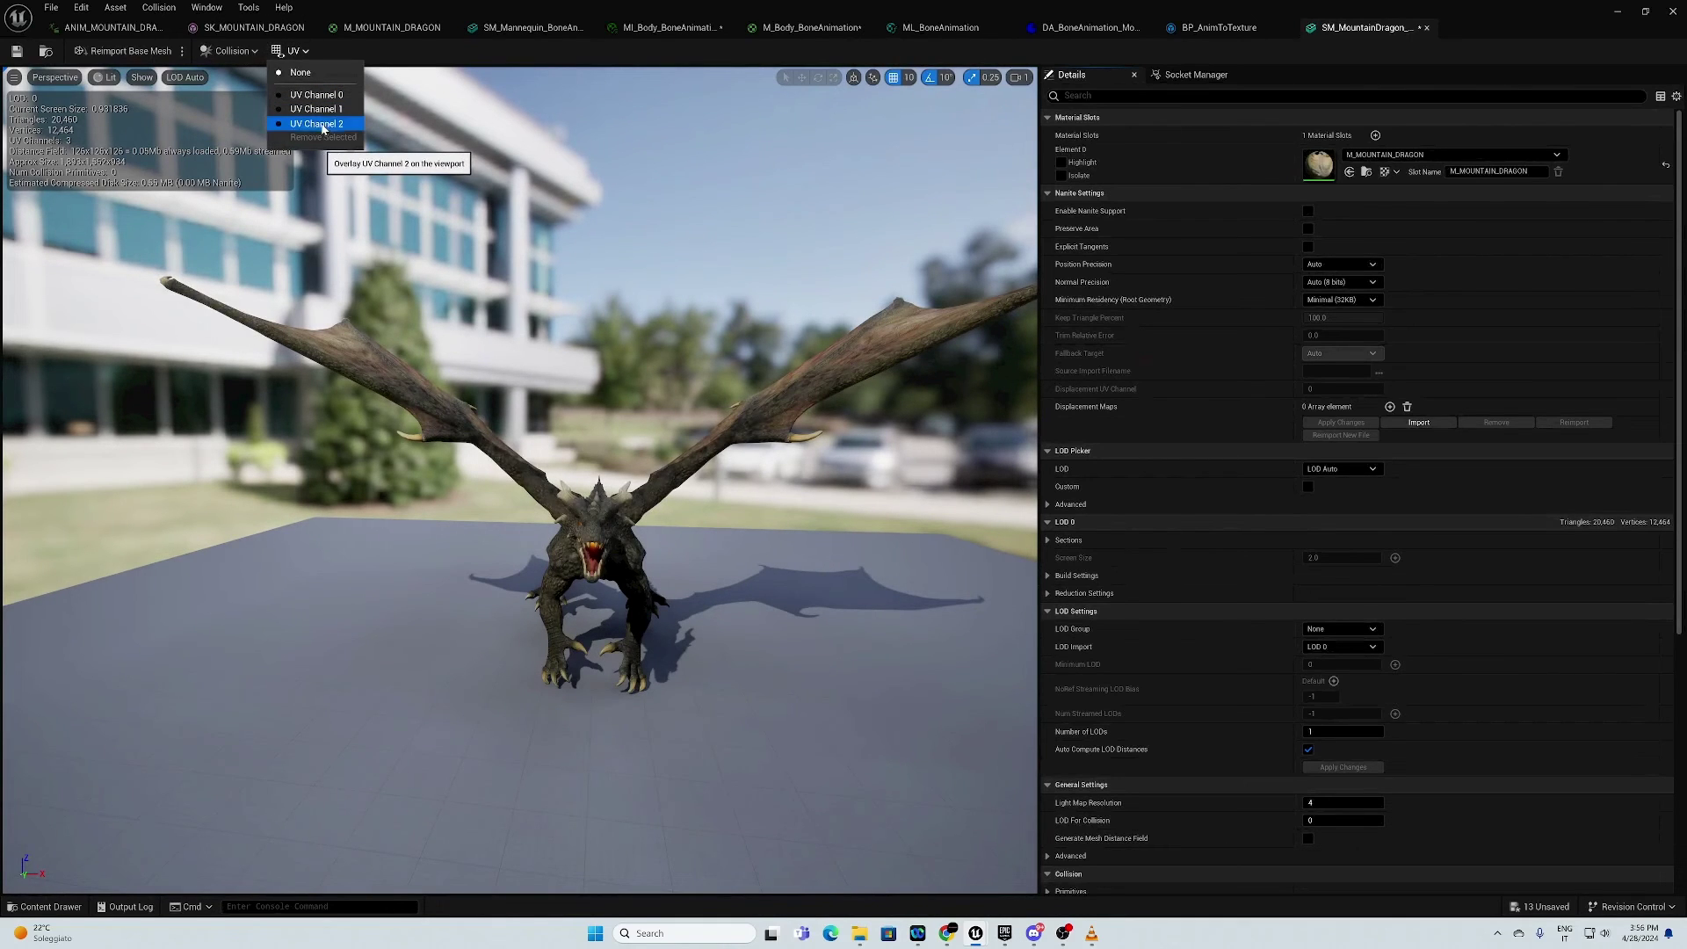
click(323, 128)
click(292, 50)
click(317, 111)
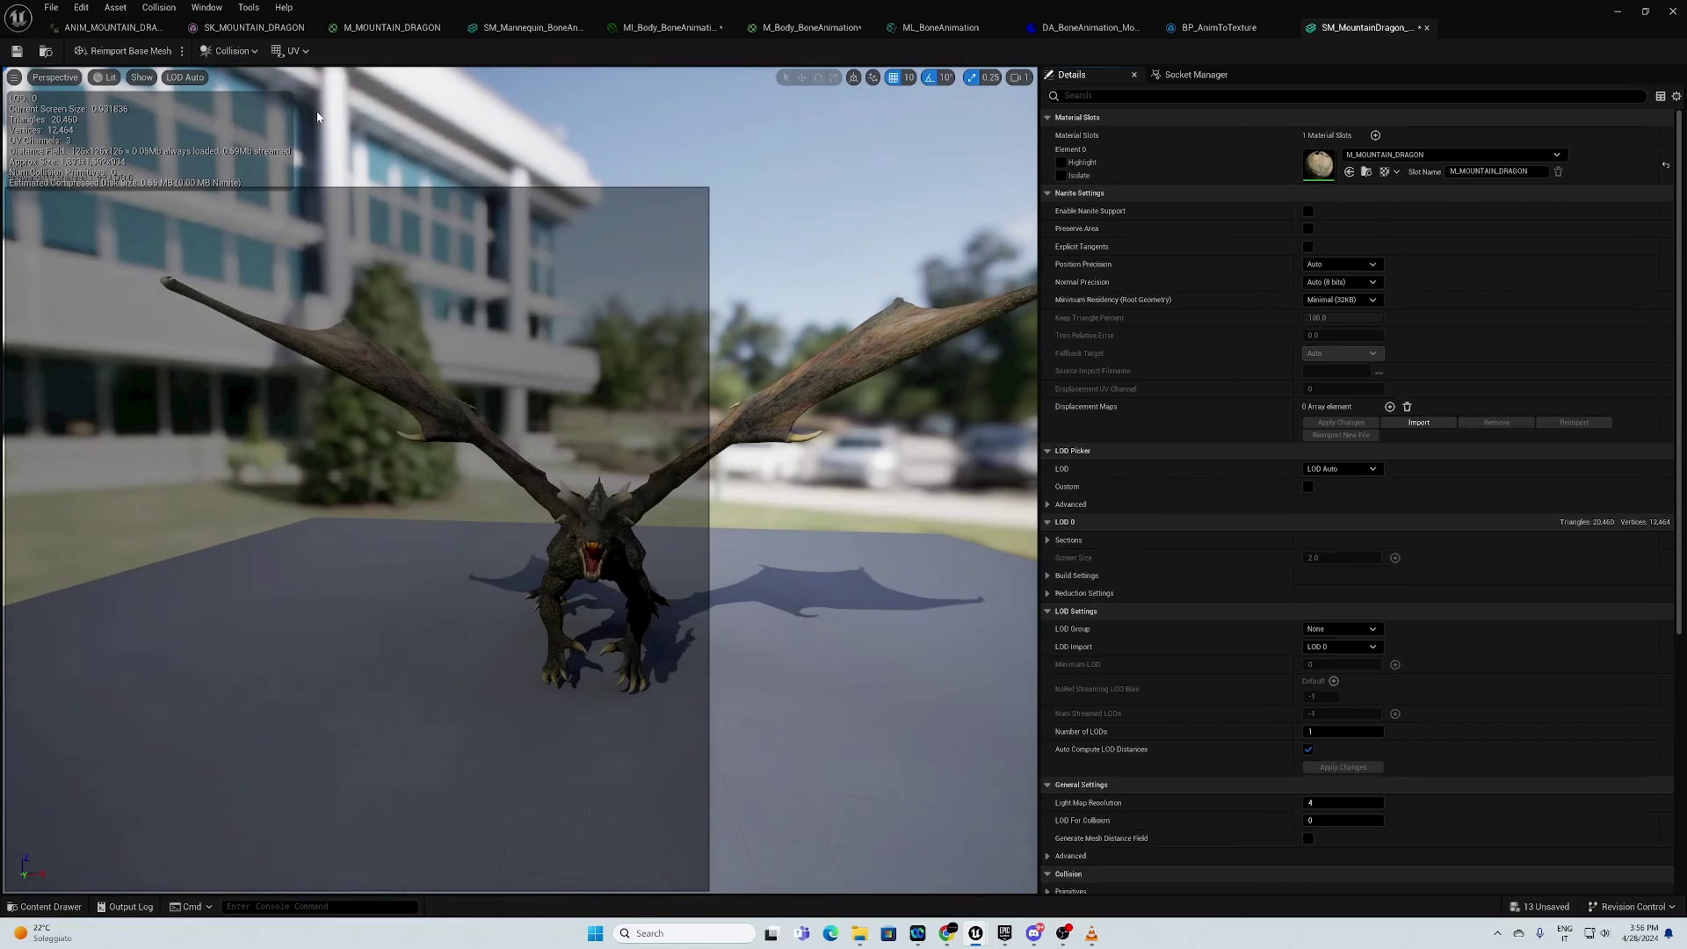
click(1083, 29)
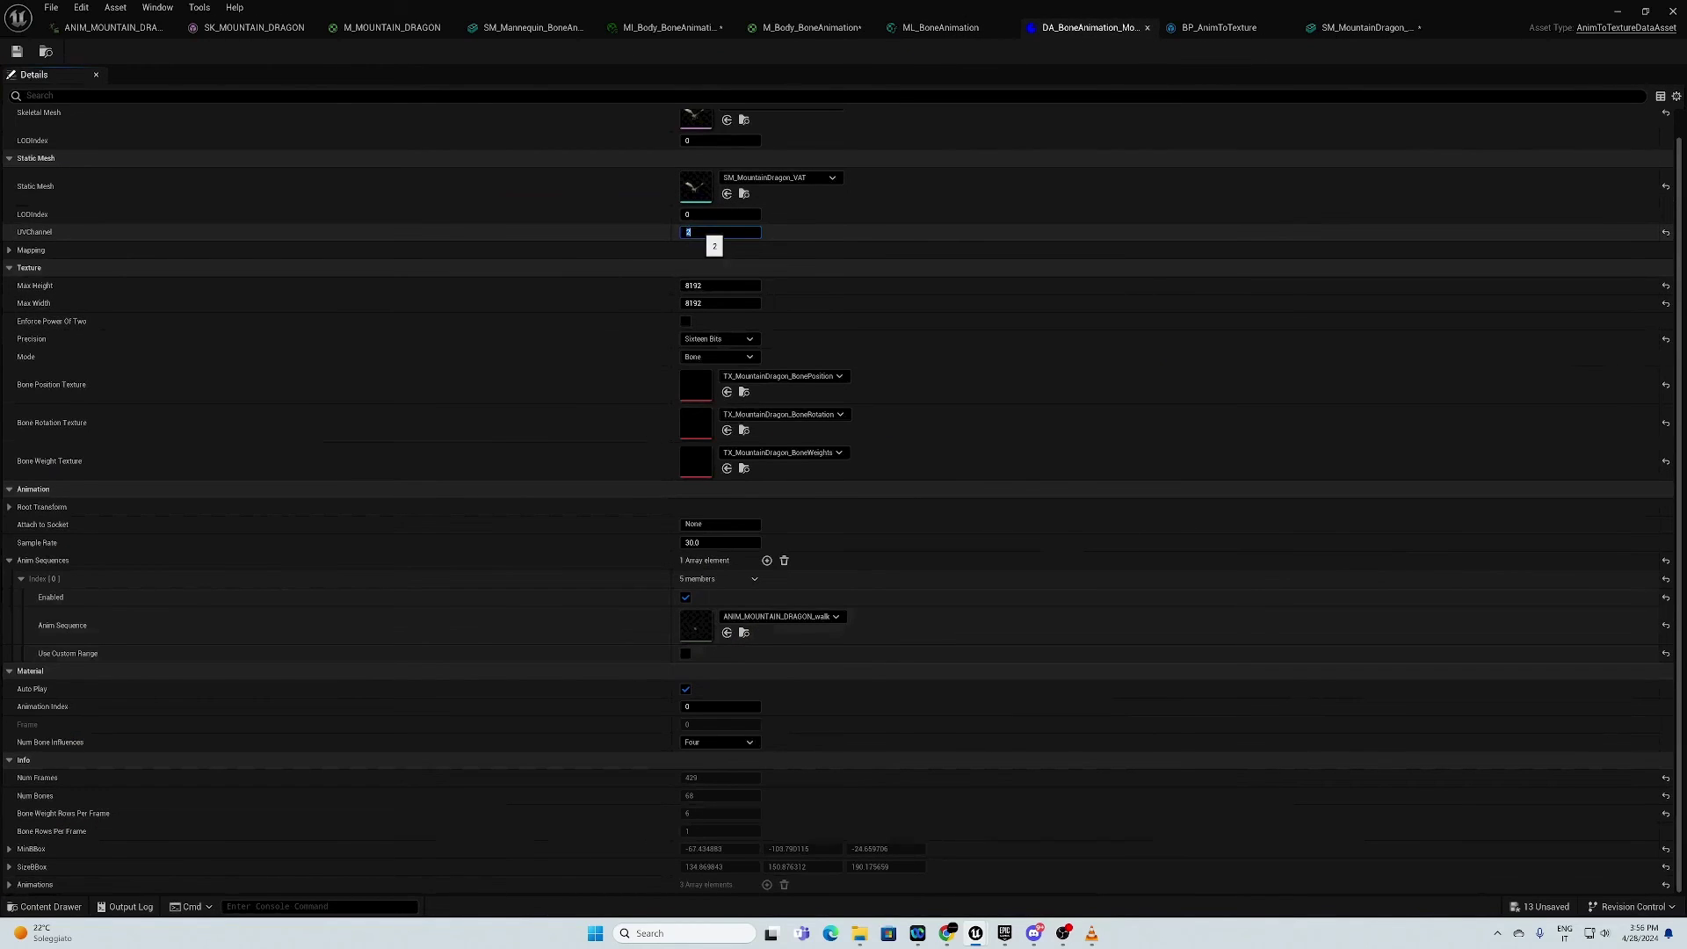
click(18, 54)
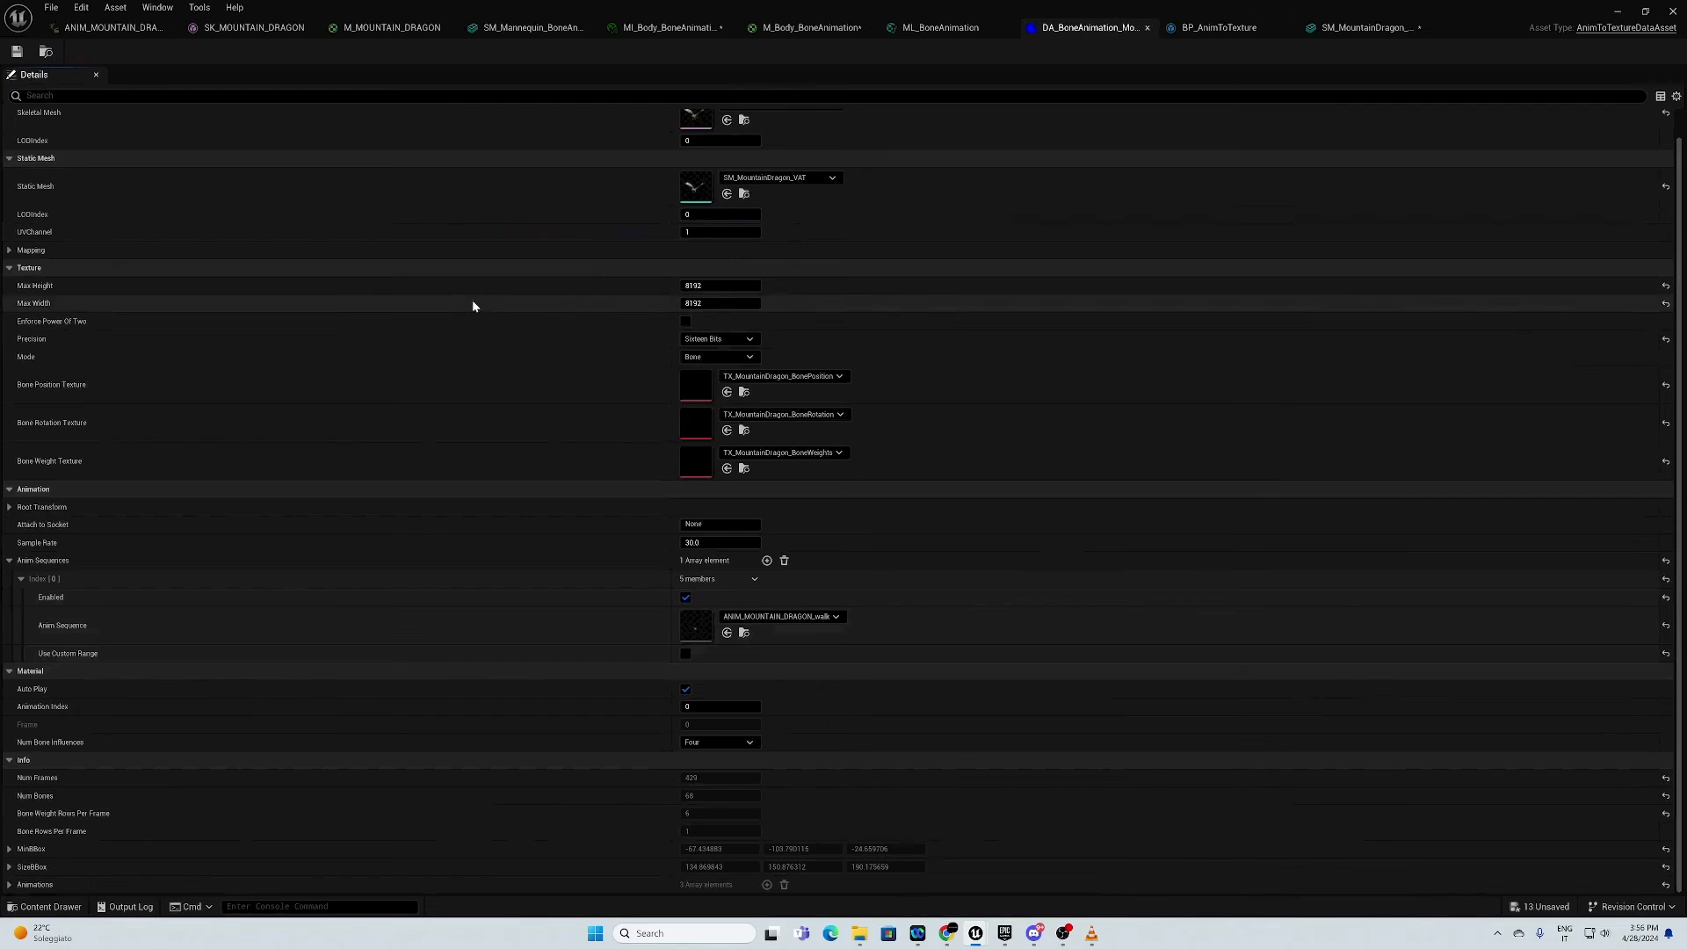
Step: Run BP_AnimToTexture again and confirm in the Output Log that the TX_MountainDragon bone textures baked
click(1222, 29)
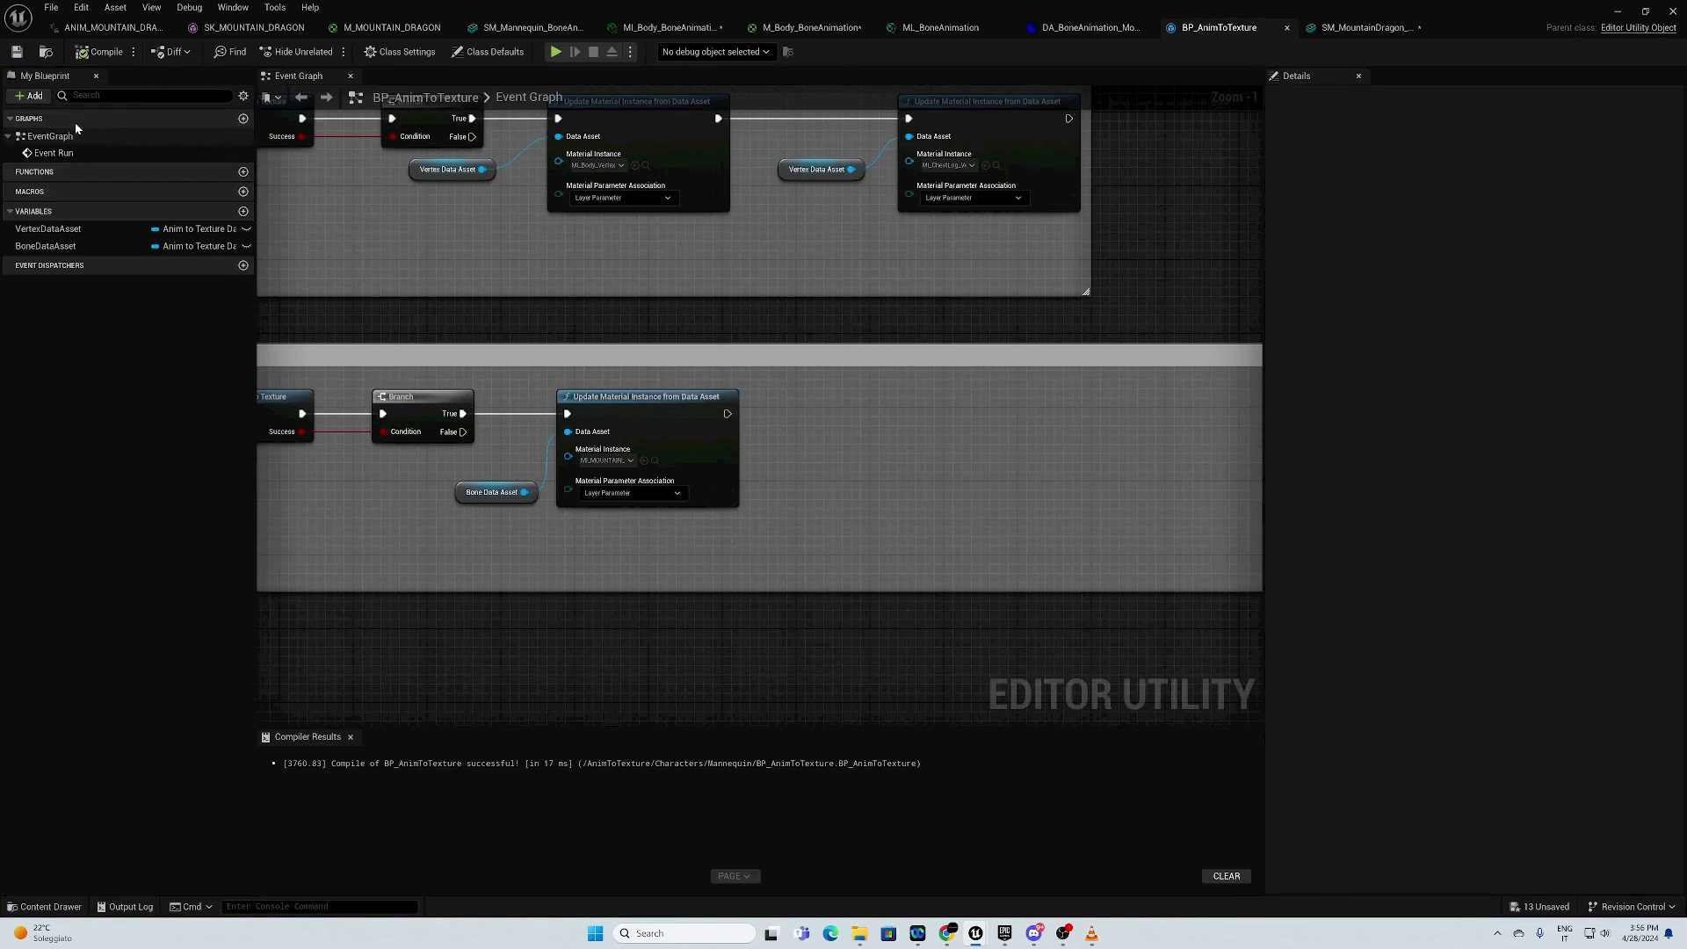
click(45, 52)
right_click(1173, 413)
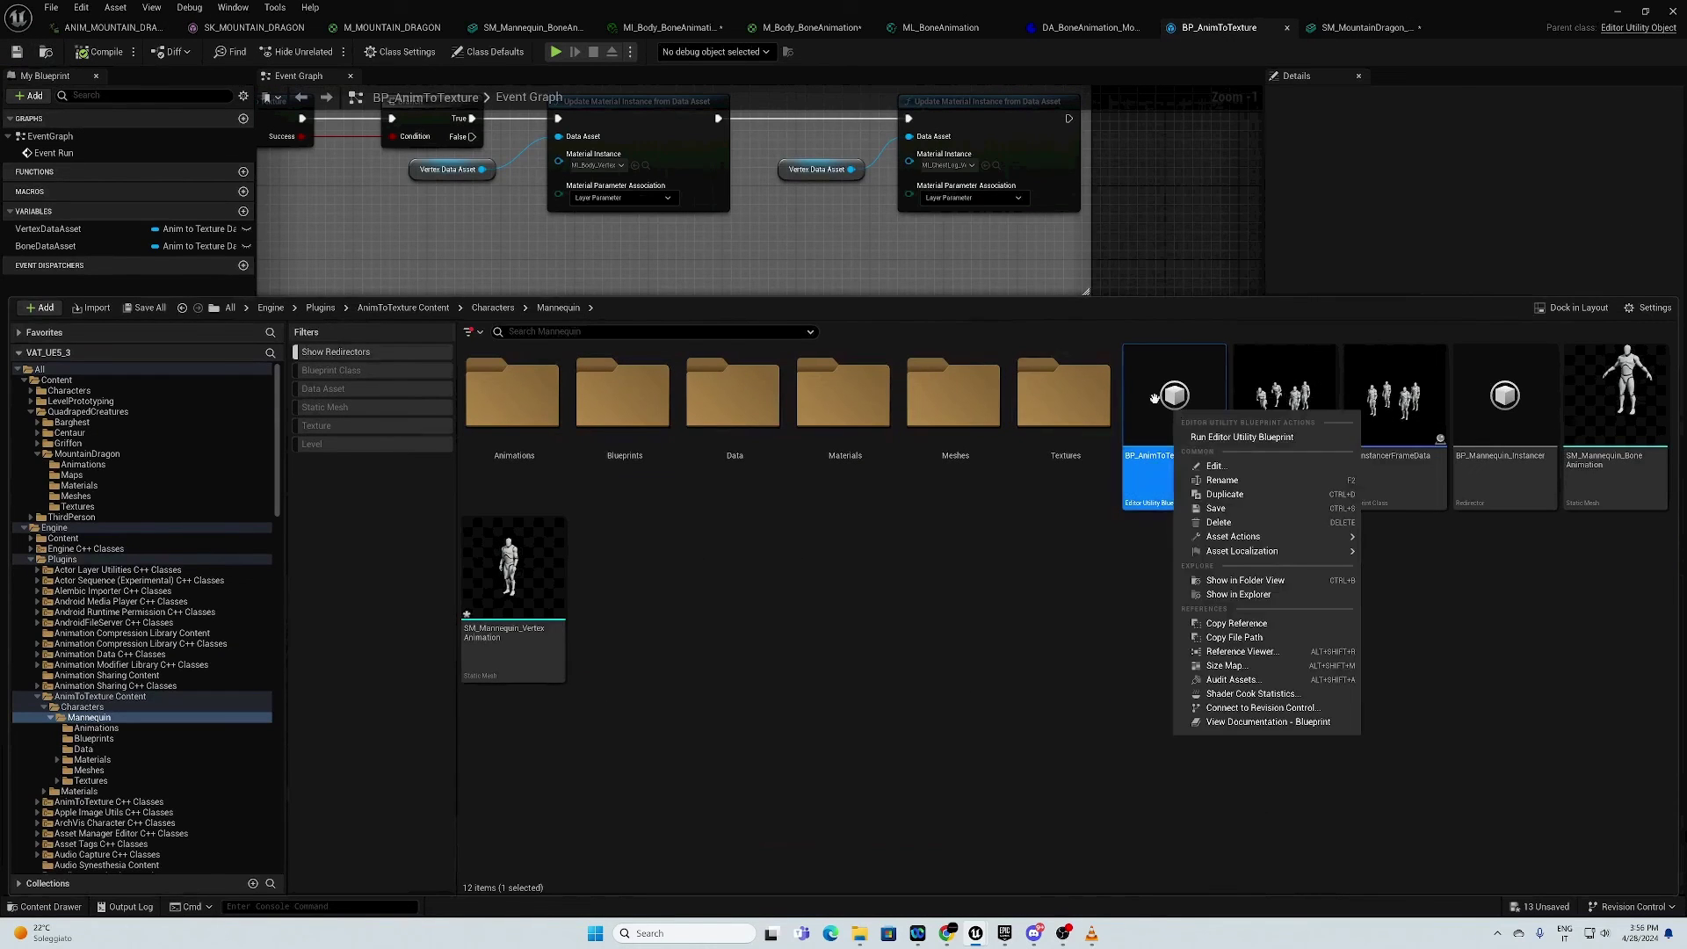
click(1223, 438)
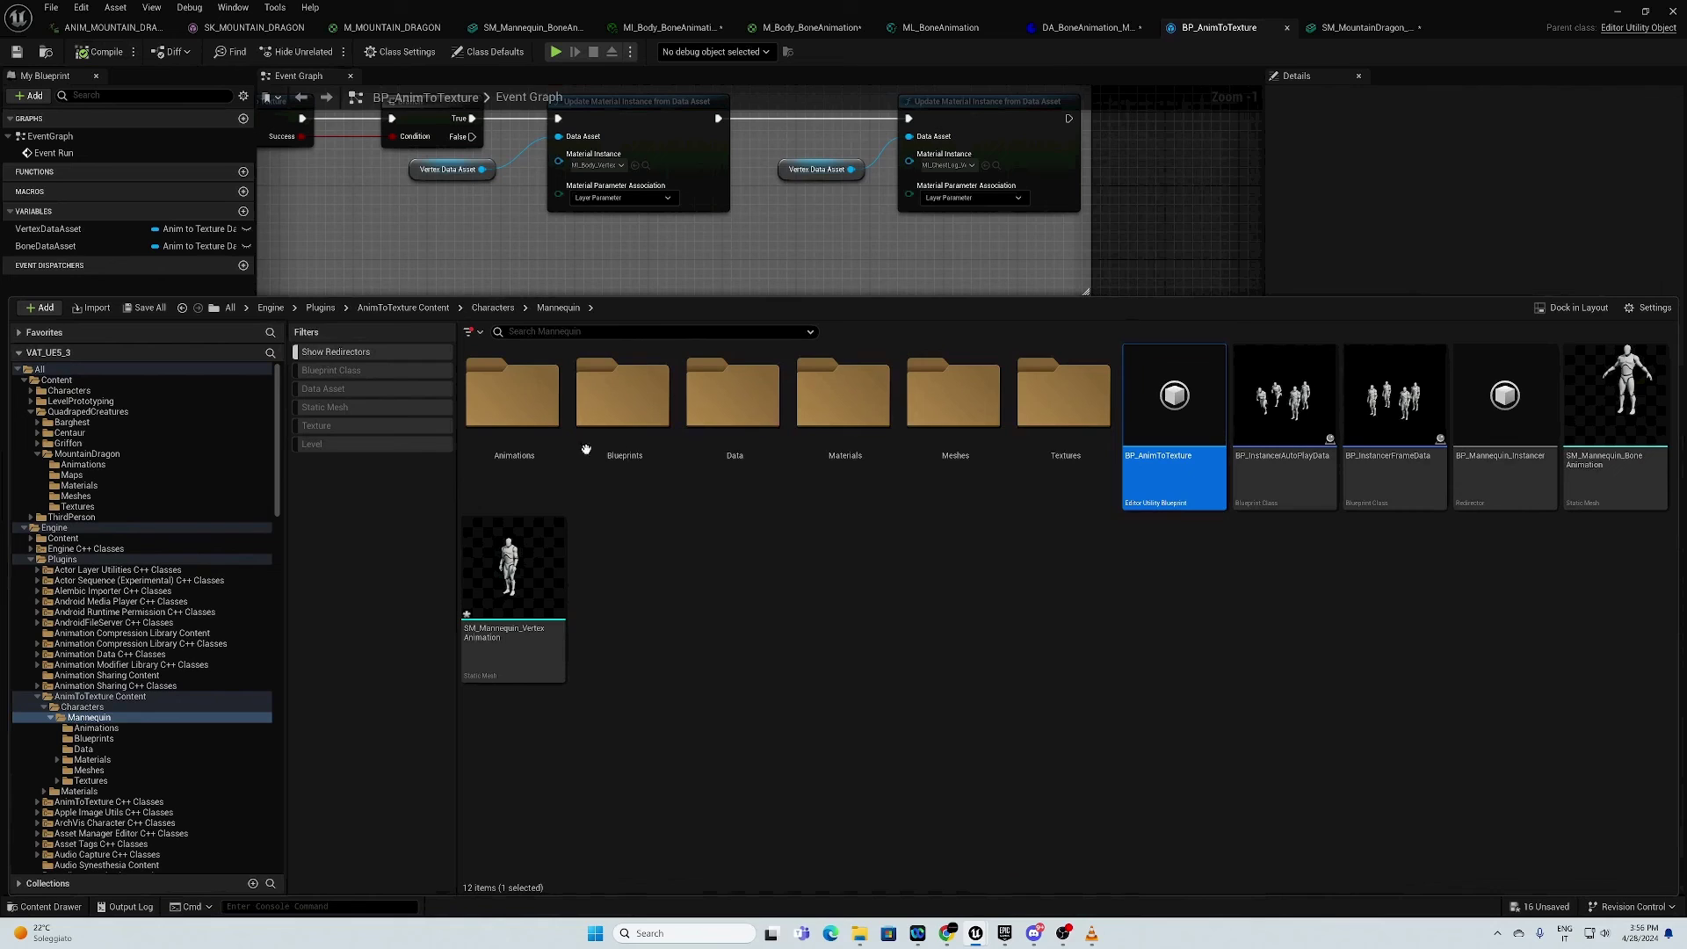
click(128, 906)
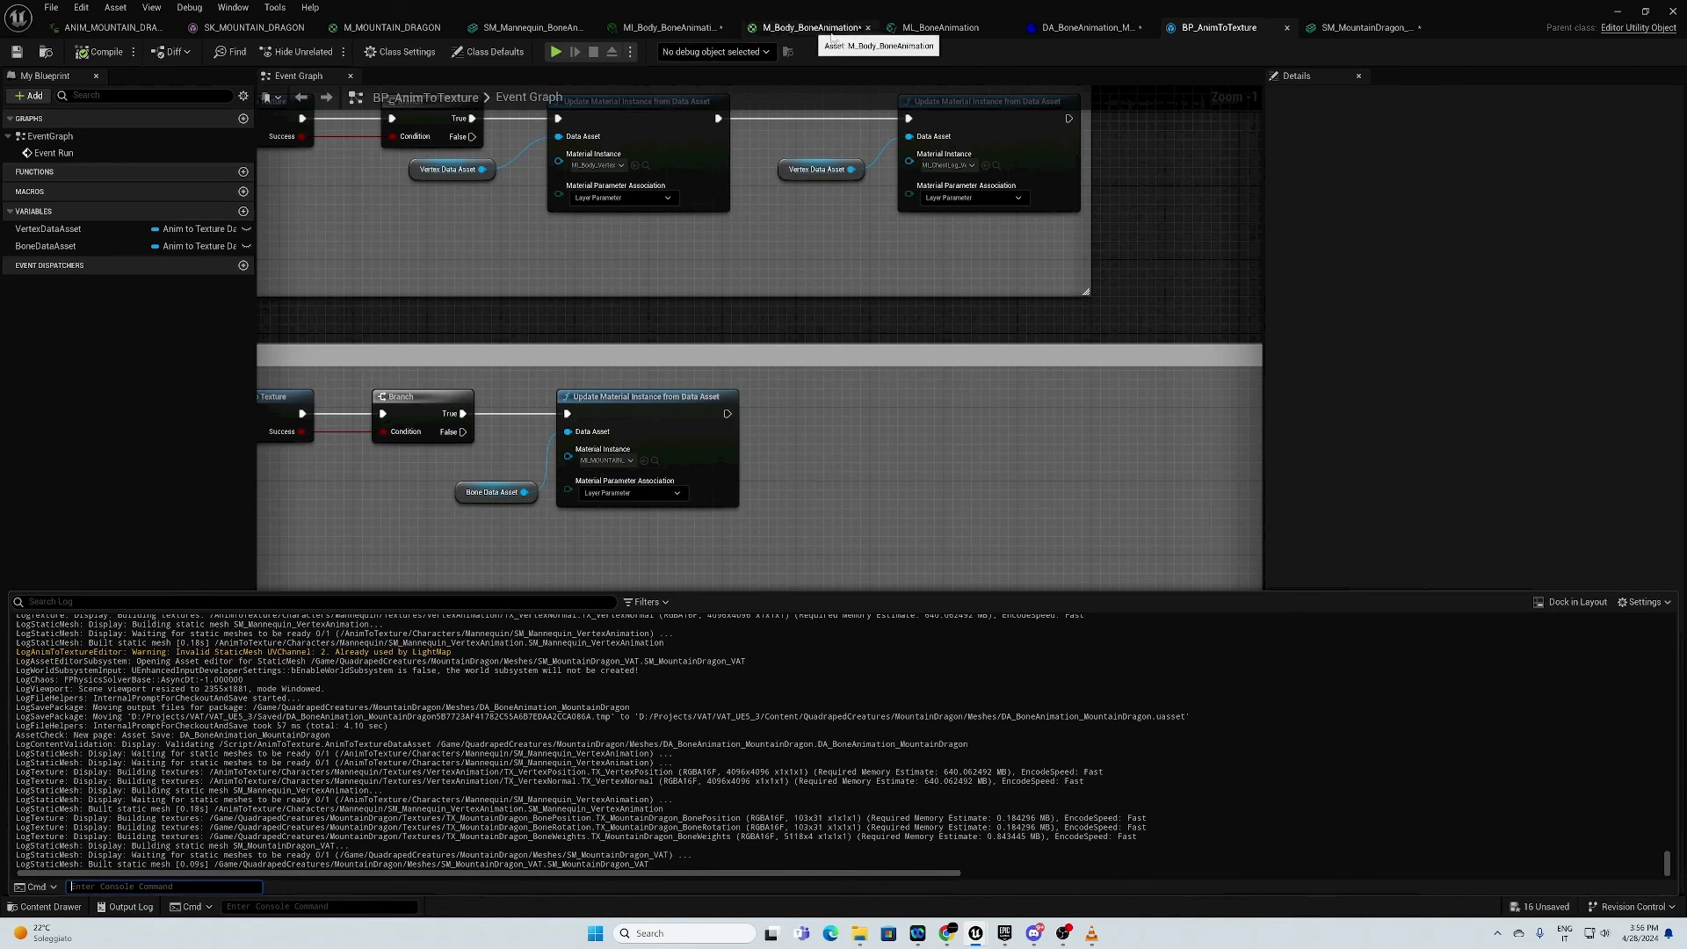
click(1057, 29)
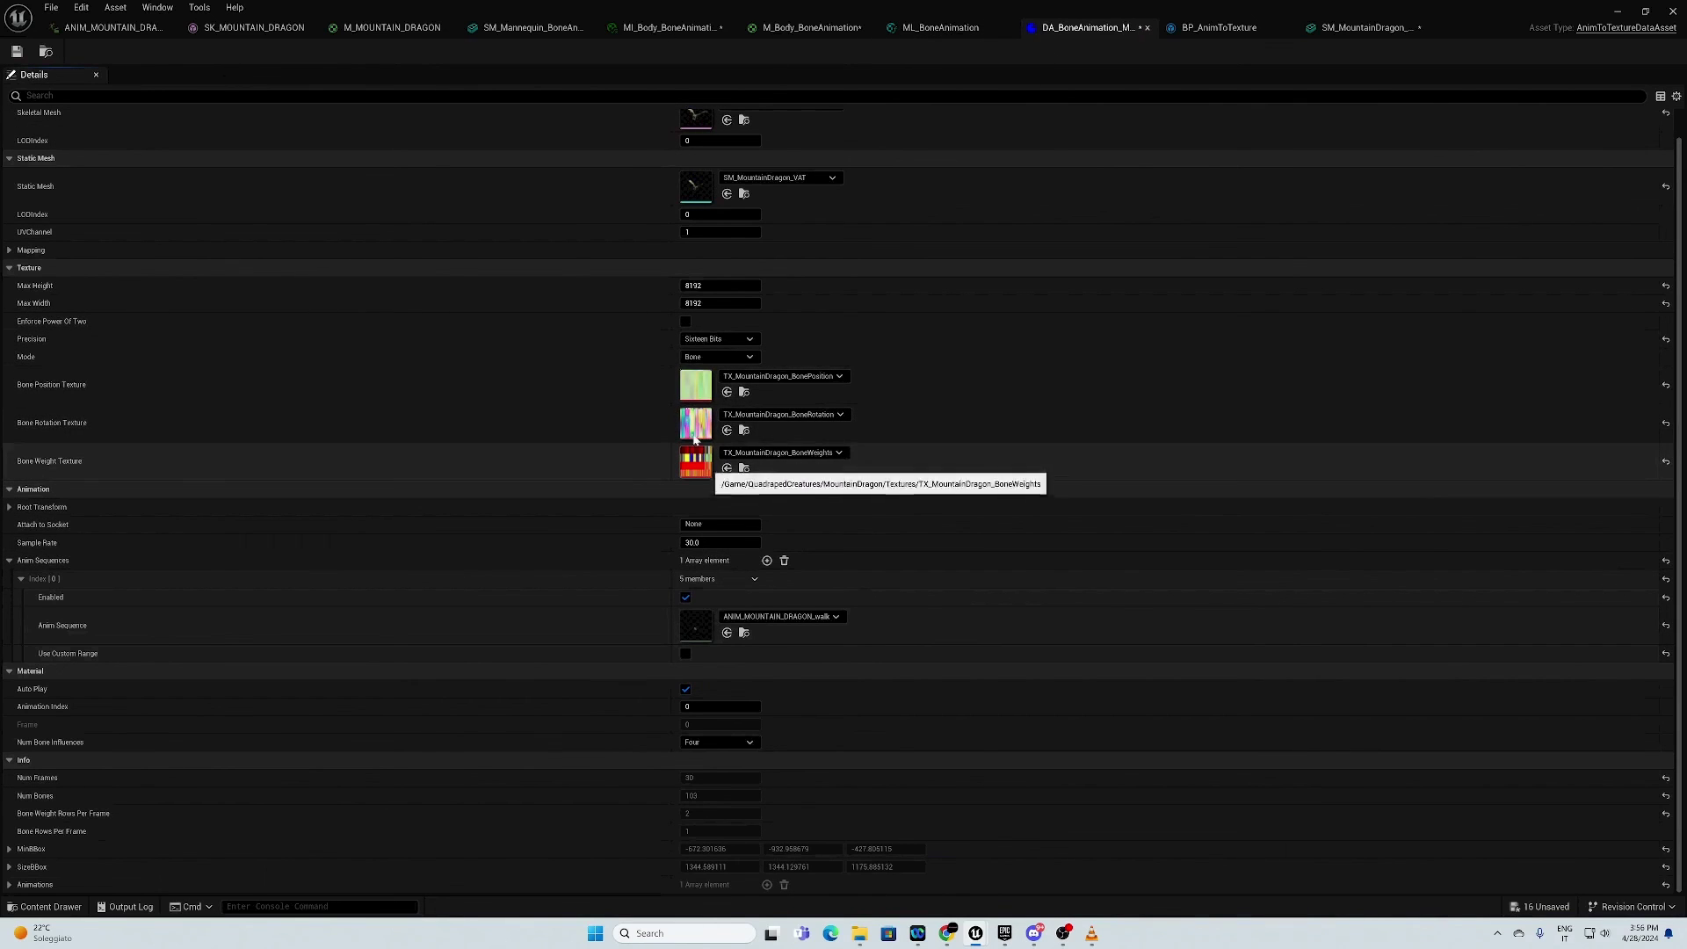
Step: Close SM_Mannequin_BoneAnimation, inspect M_Body_BoneAnimation, and zoom in on the walking dragon
click(507, 29)
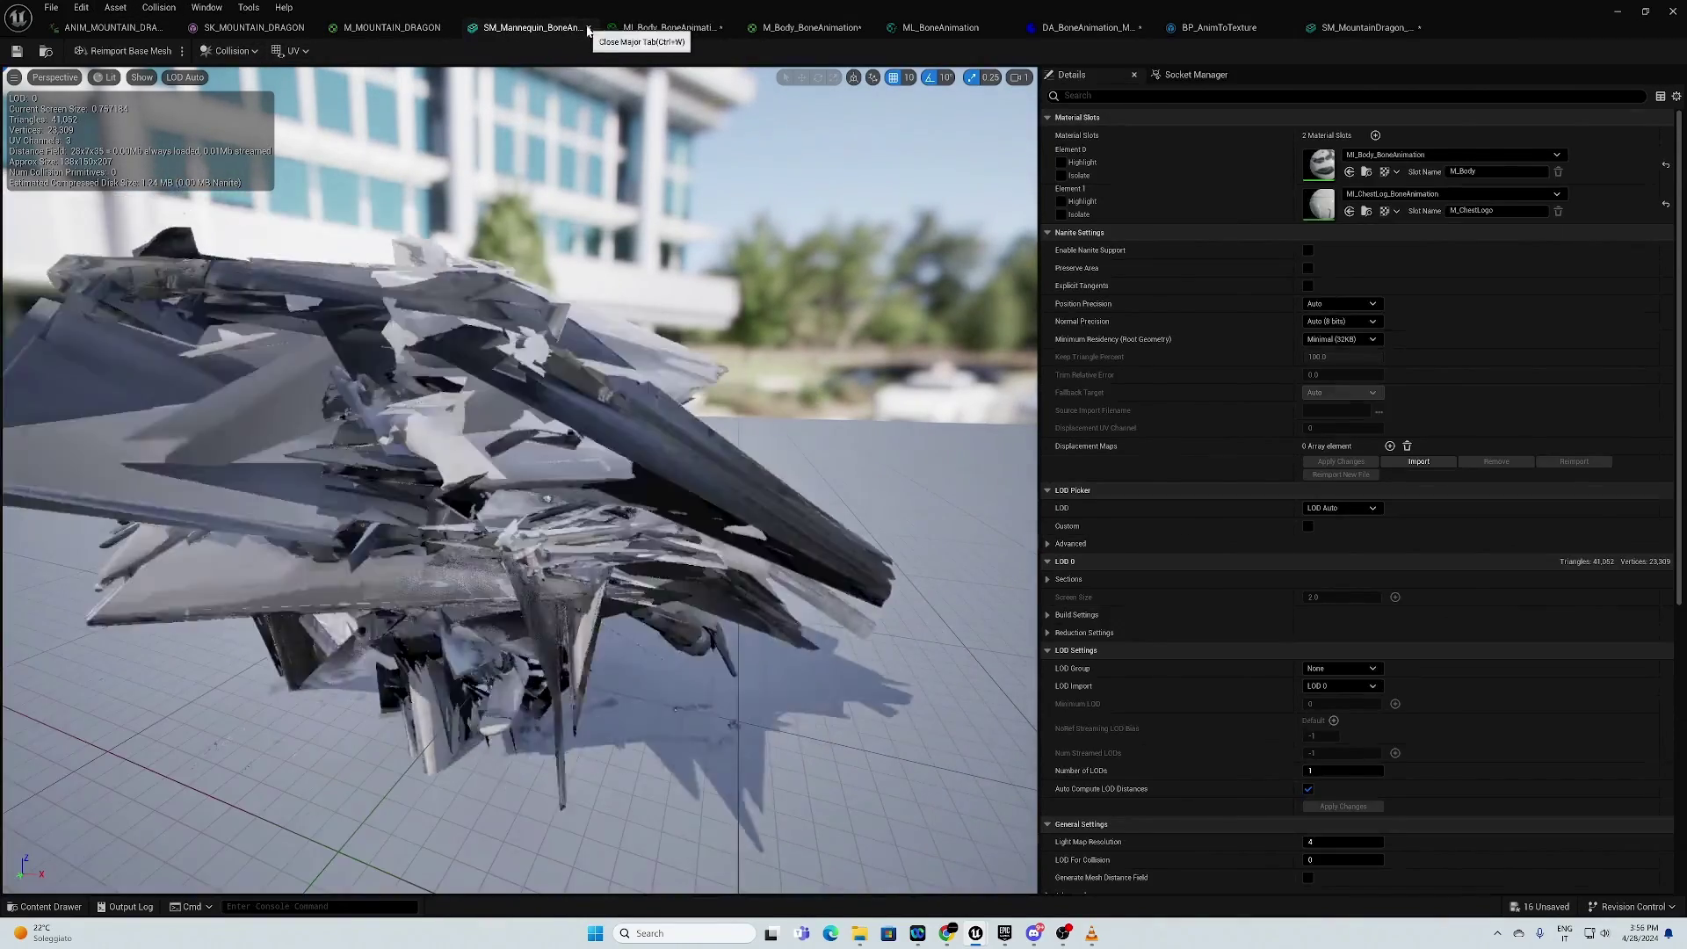
click(588, 27)
click(513, 29)
click(670, 28)
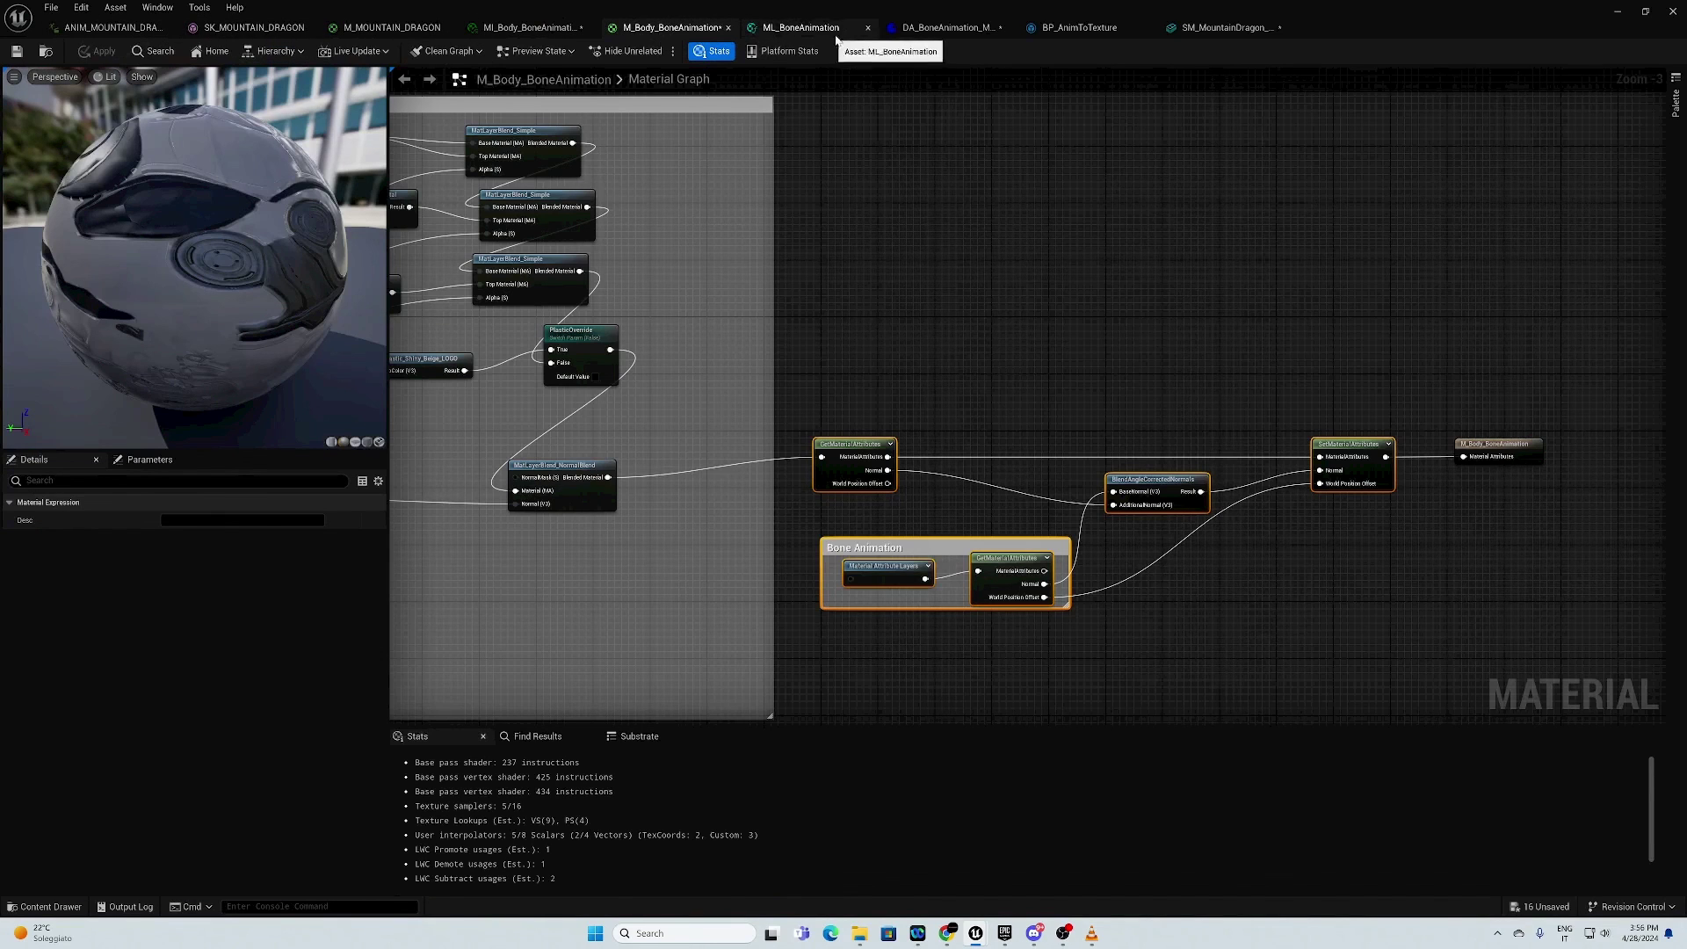
click(1221, 27)
right_drag(527, 439, 571, 439)
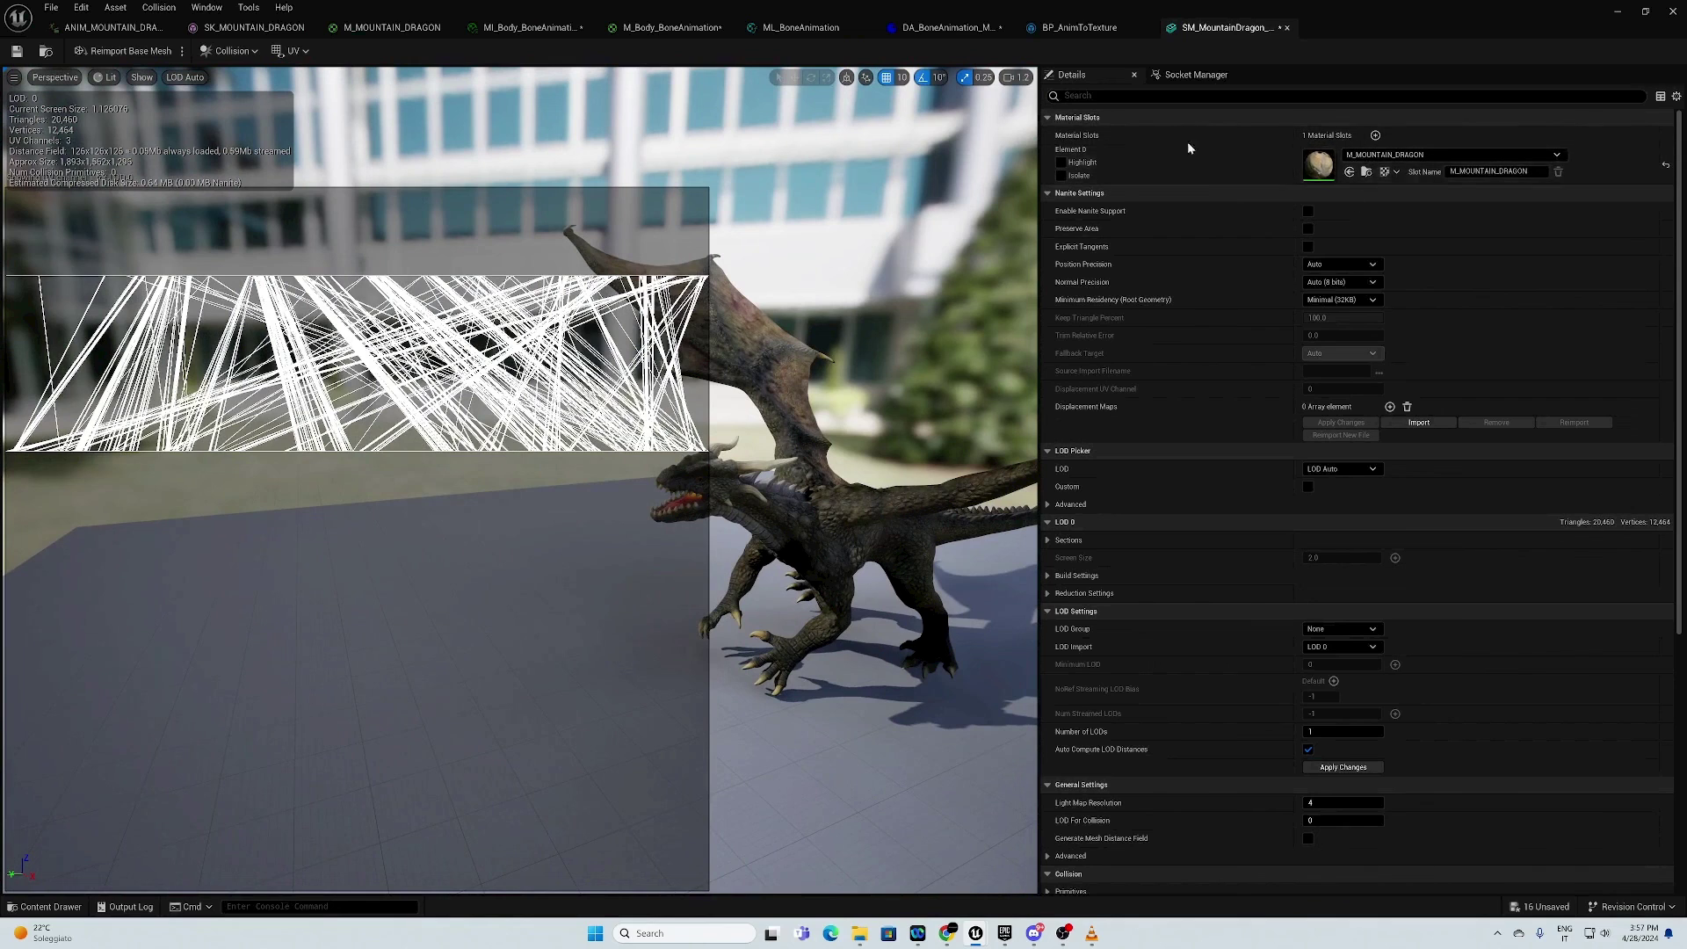
Step: Assign MI_MOUNTAIN_DRAGON to Element 0, set the UV overlay to None, and orbit around the dragon
click(1368, 173)
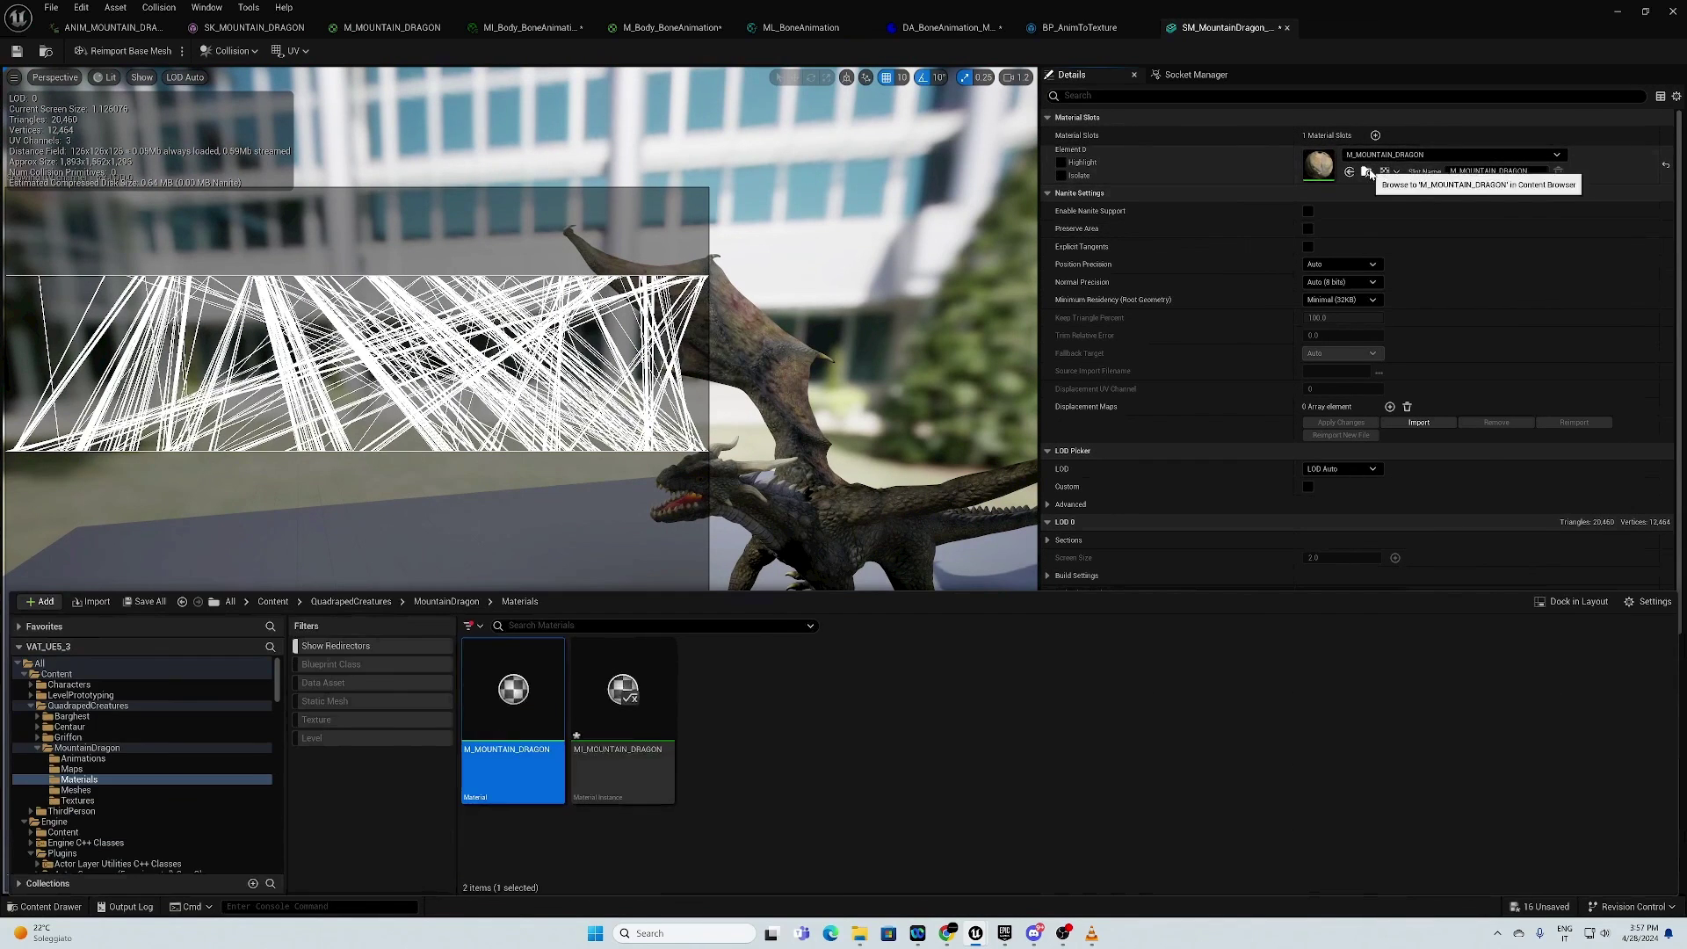
drag(622, 695, 1353, 163)
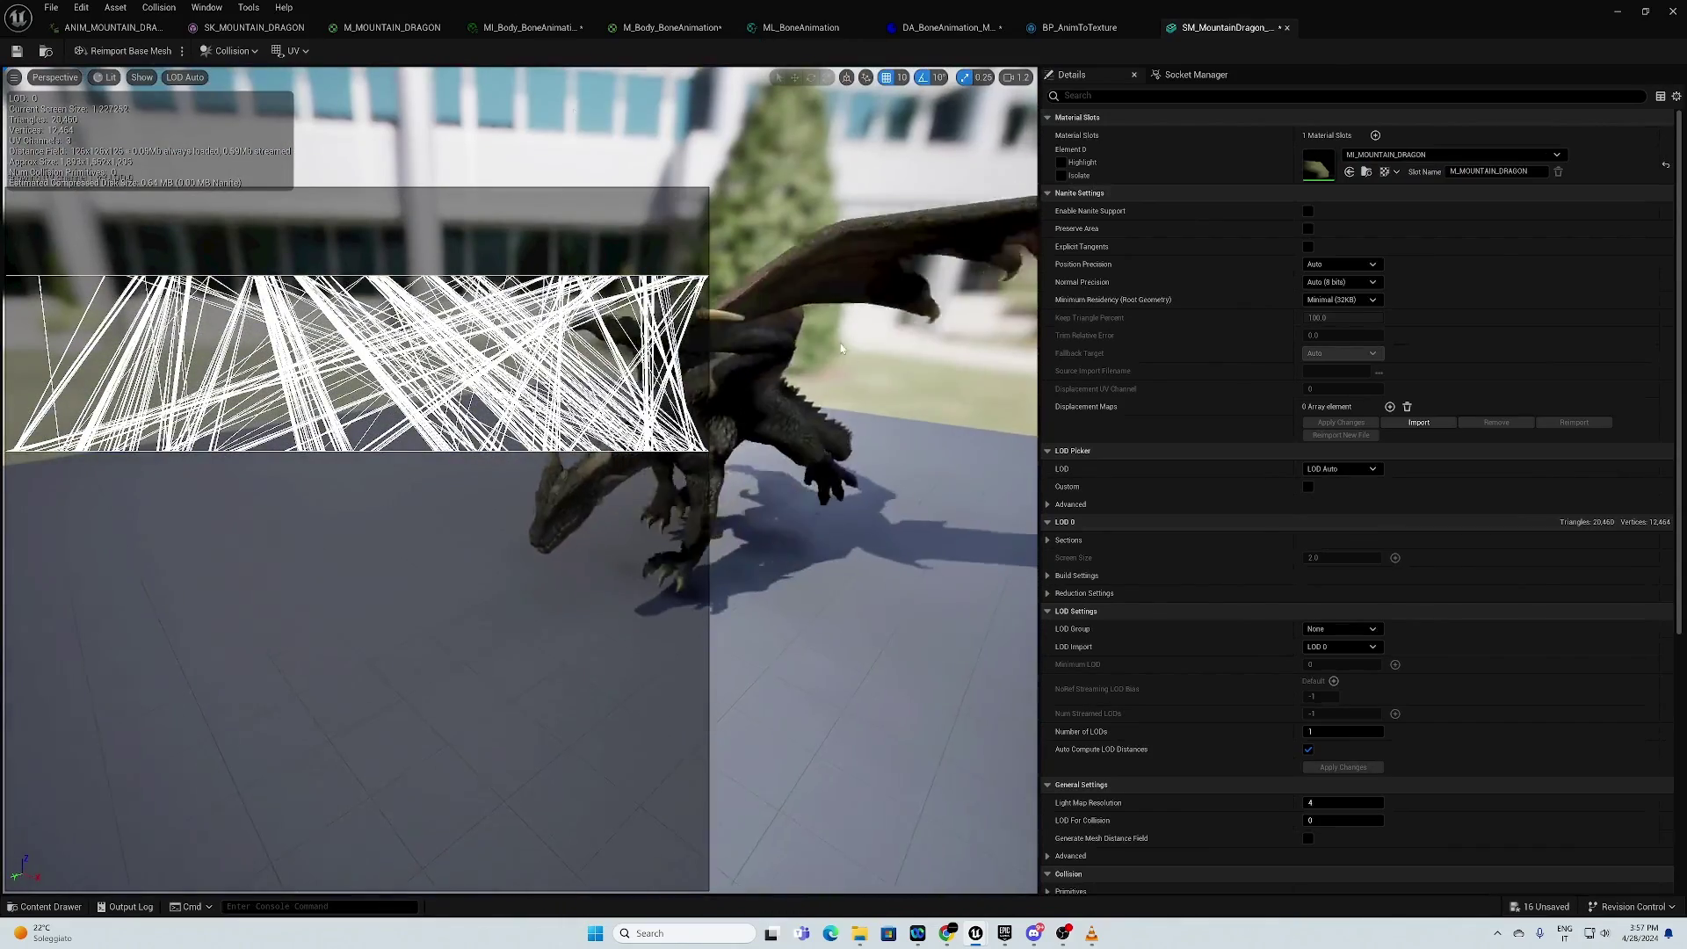
click(293, 50)
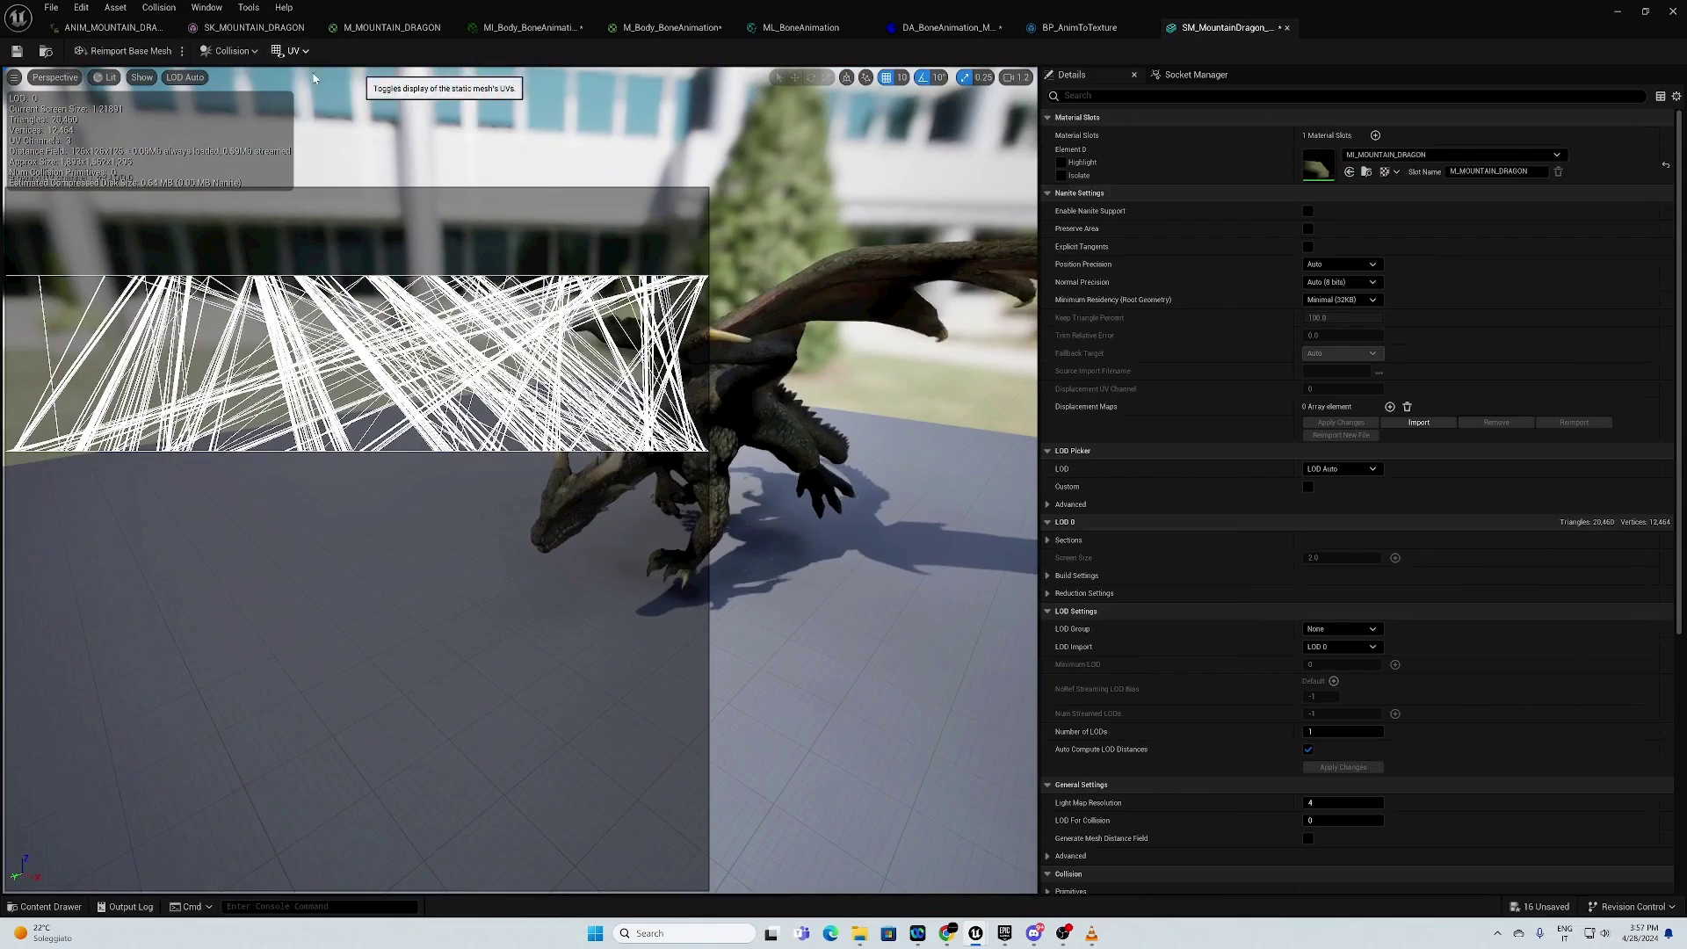
click(301, 72)
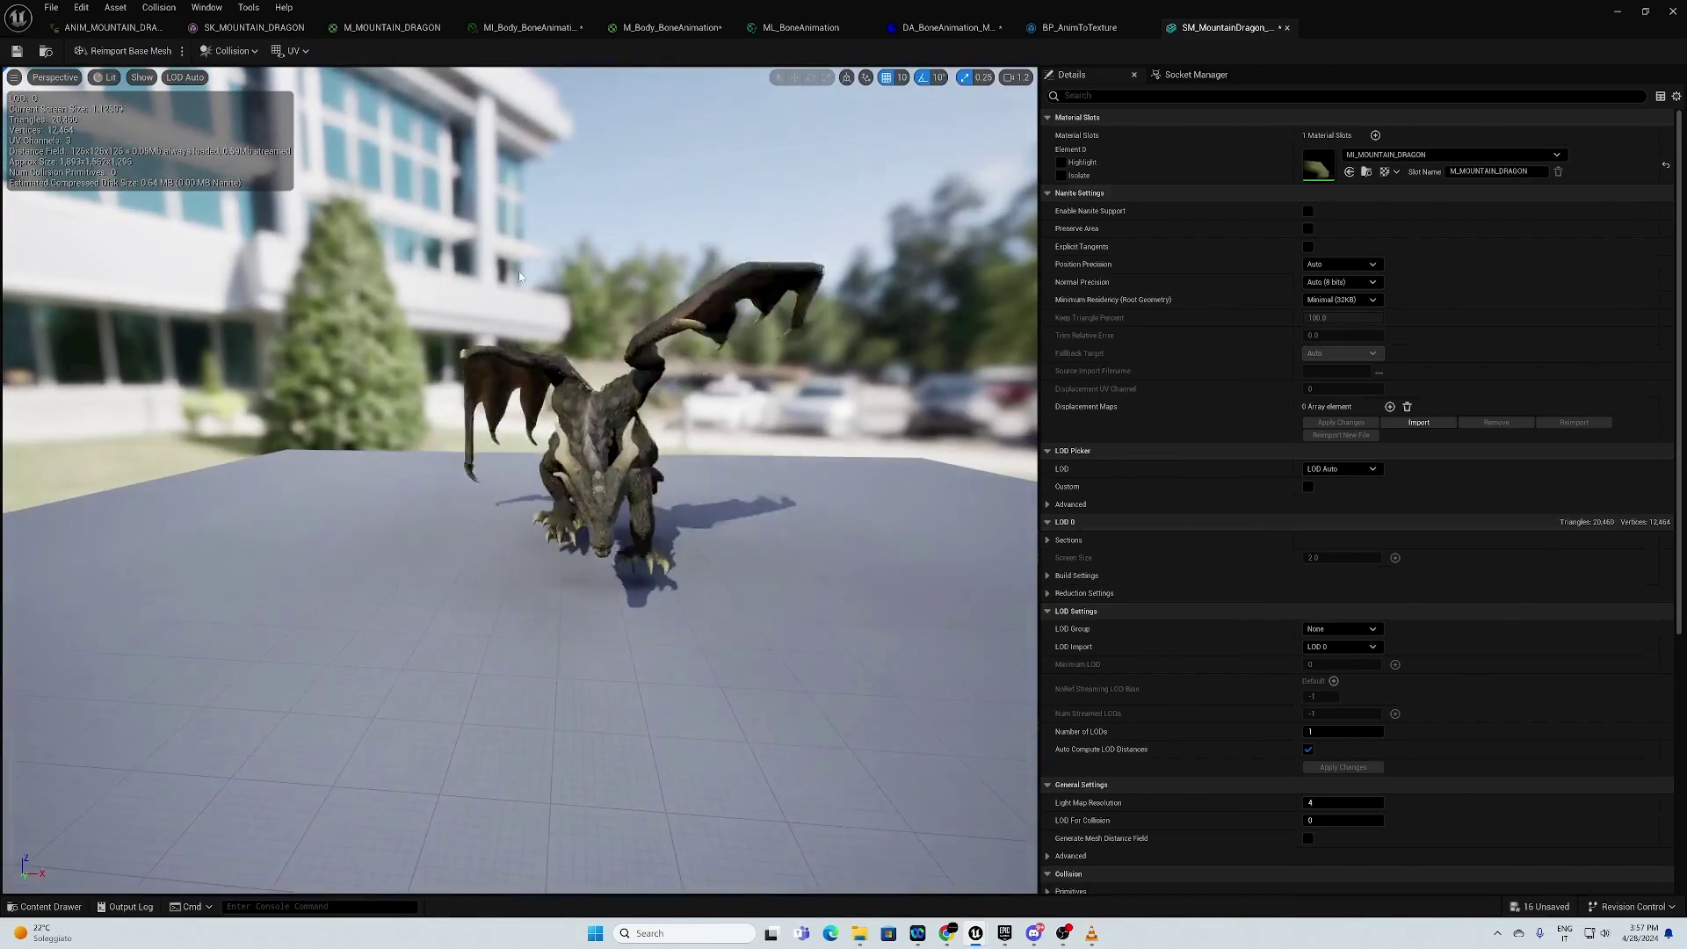
drag(498, 261, 562, 264)
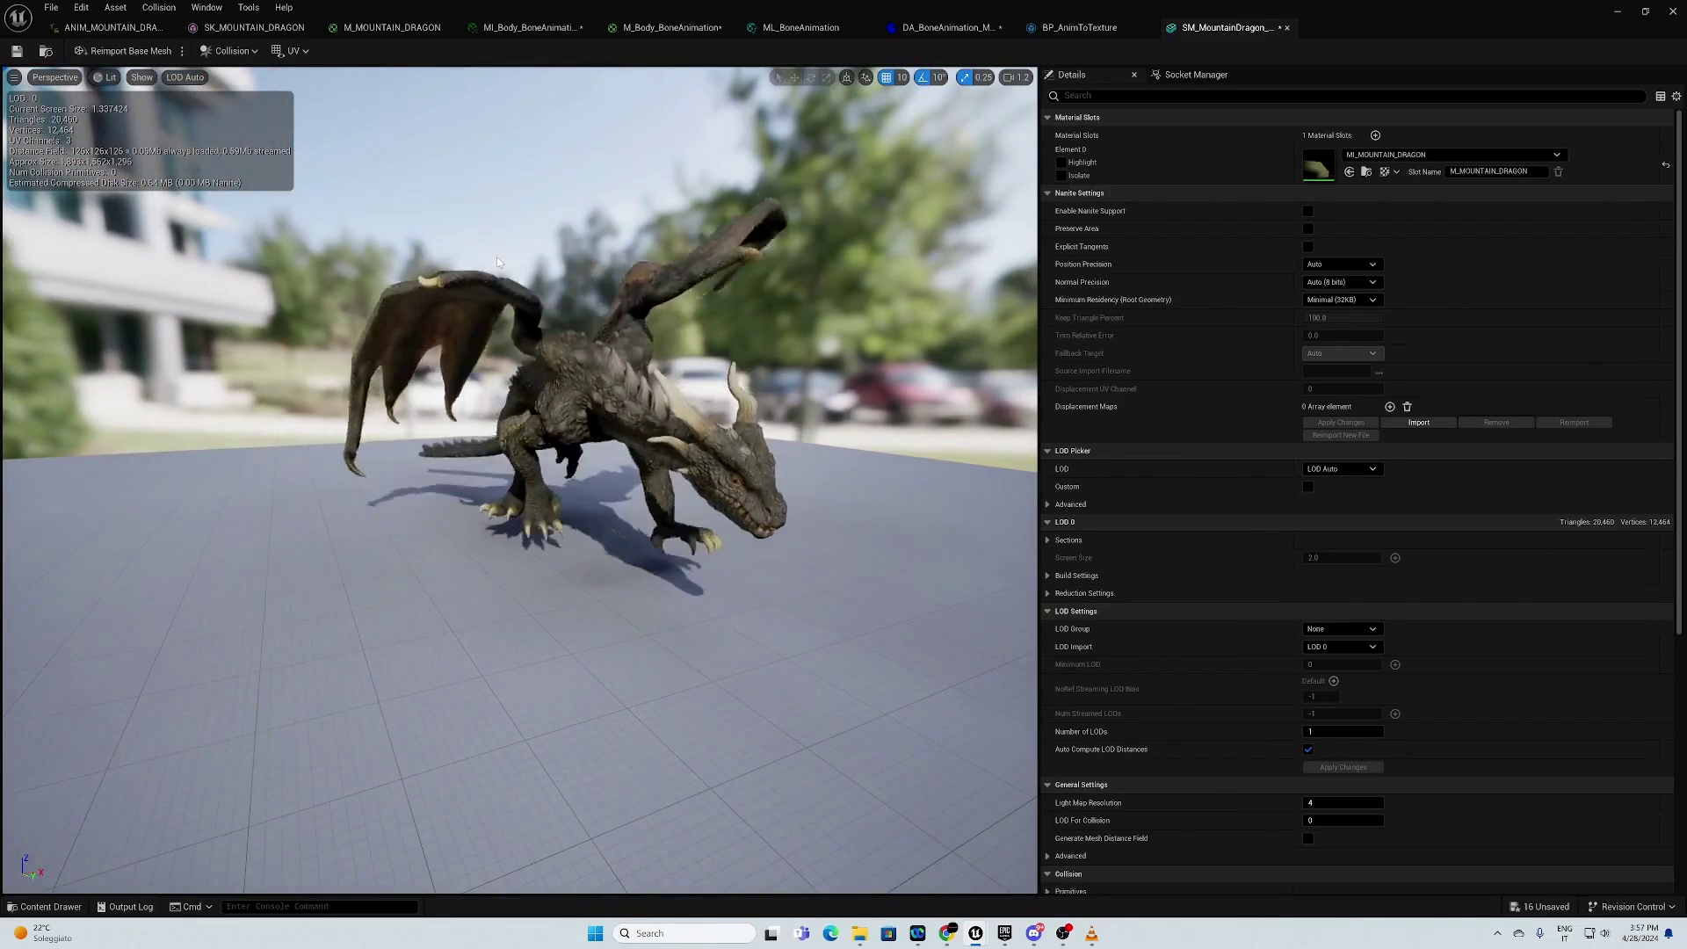